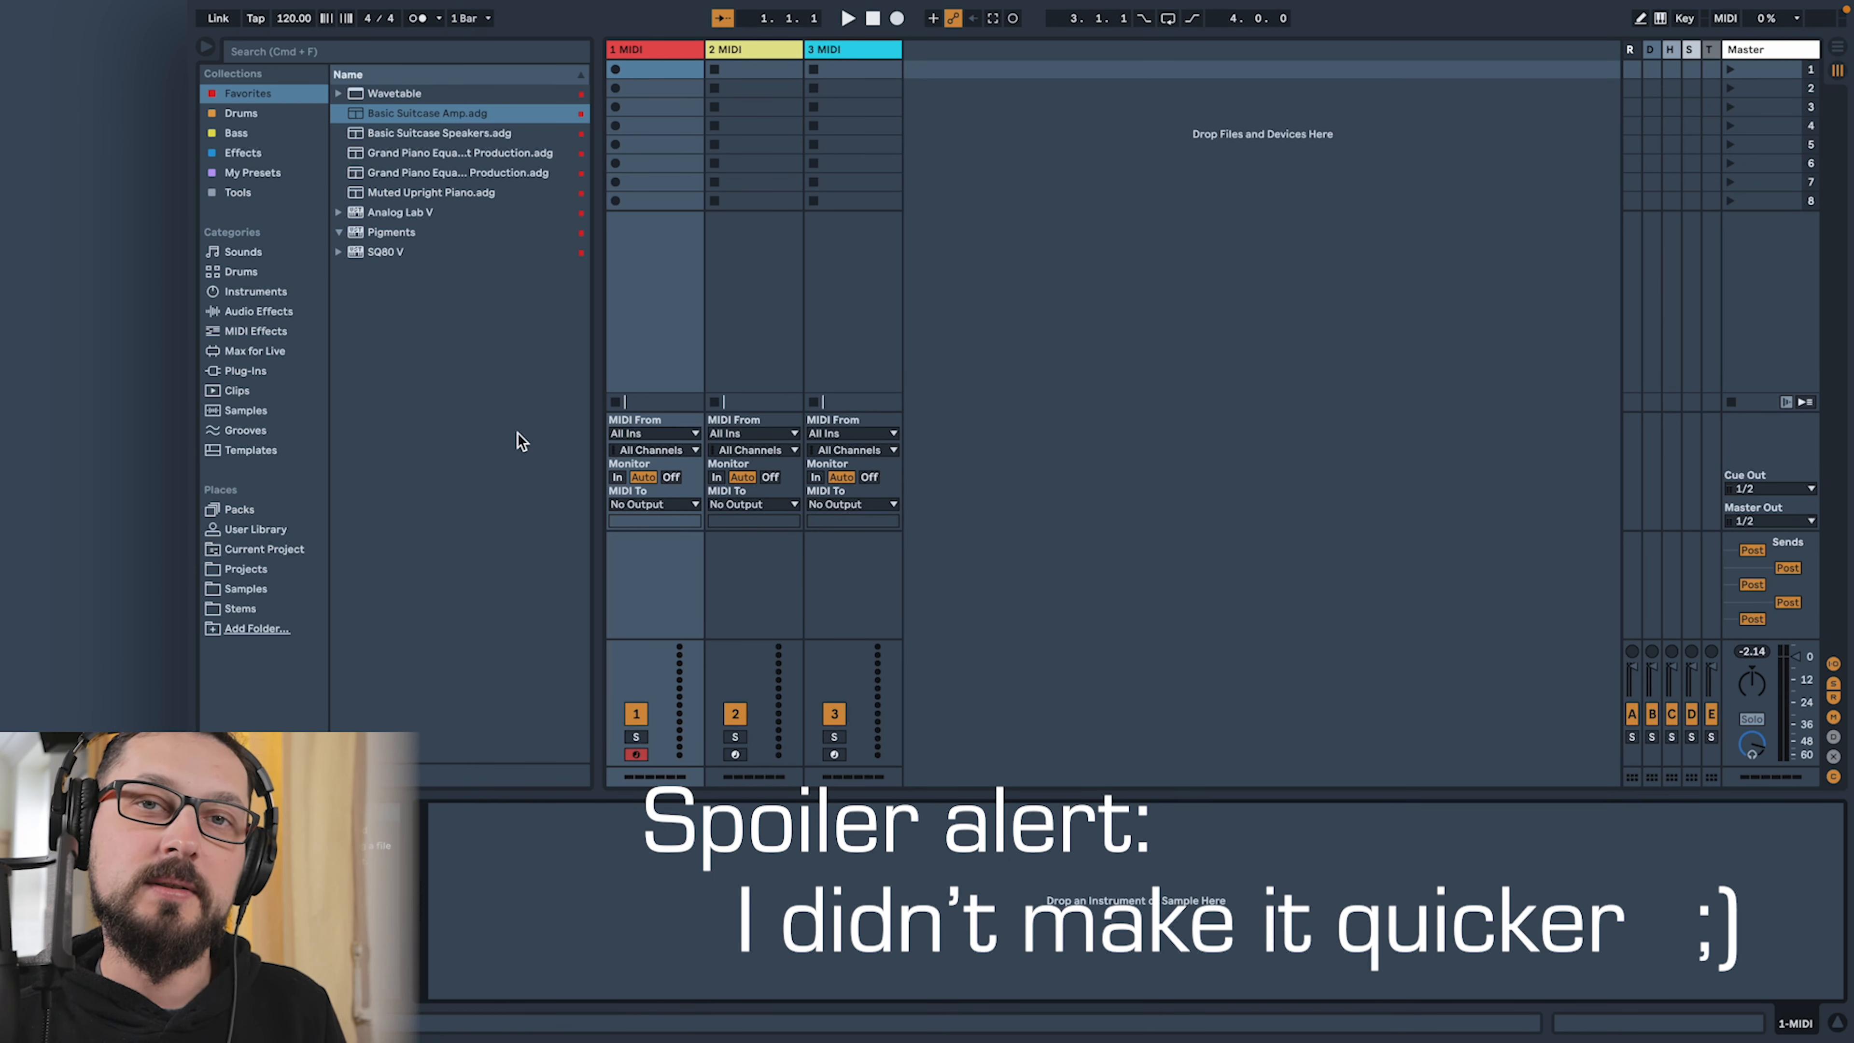
Load Pigments onto the first MIDI track and start from its Default template preset
left_click_drag(368, 233, 632, 55)
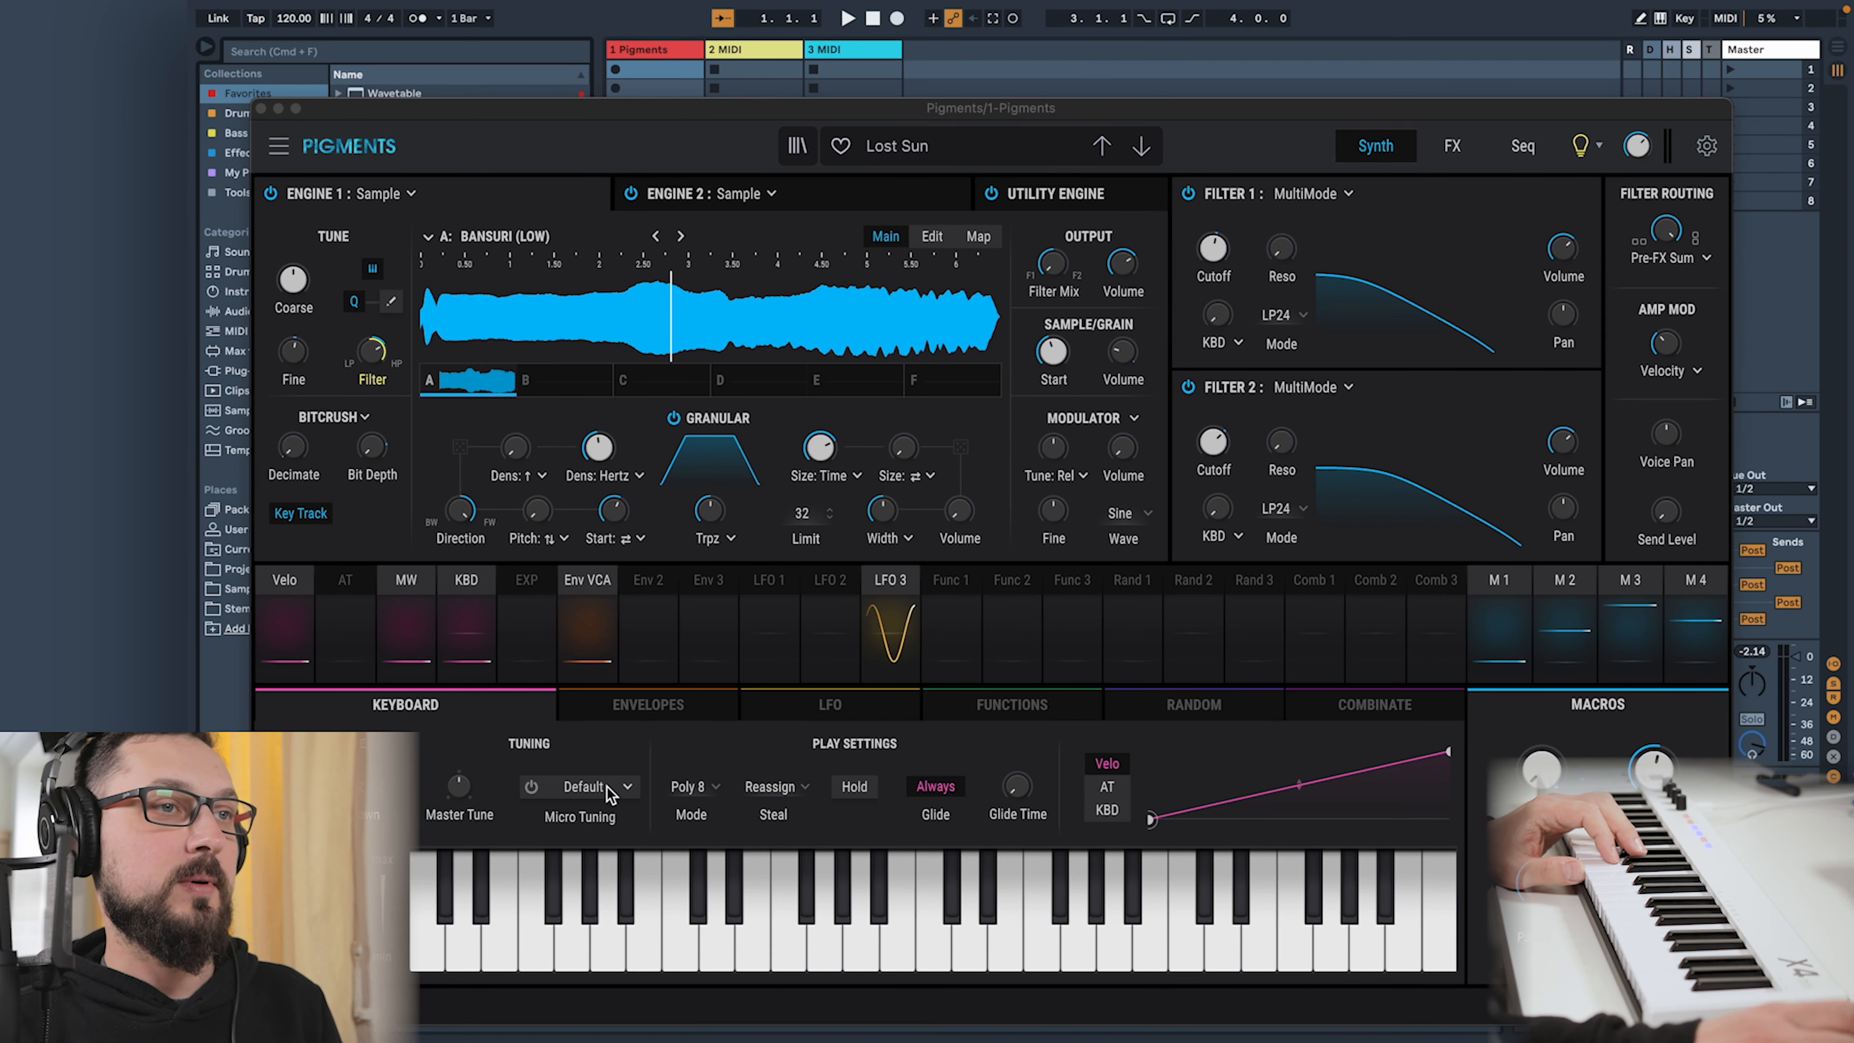
left_click(891, 149)
mouse_move(971, 489)
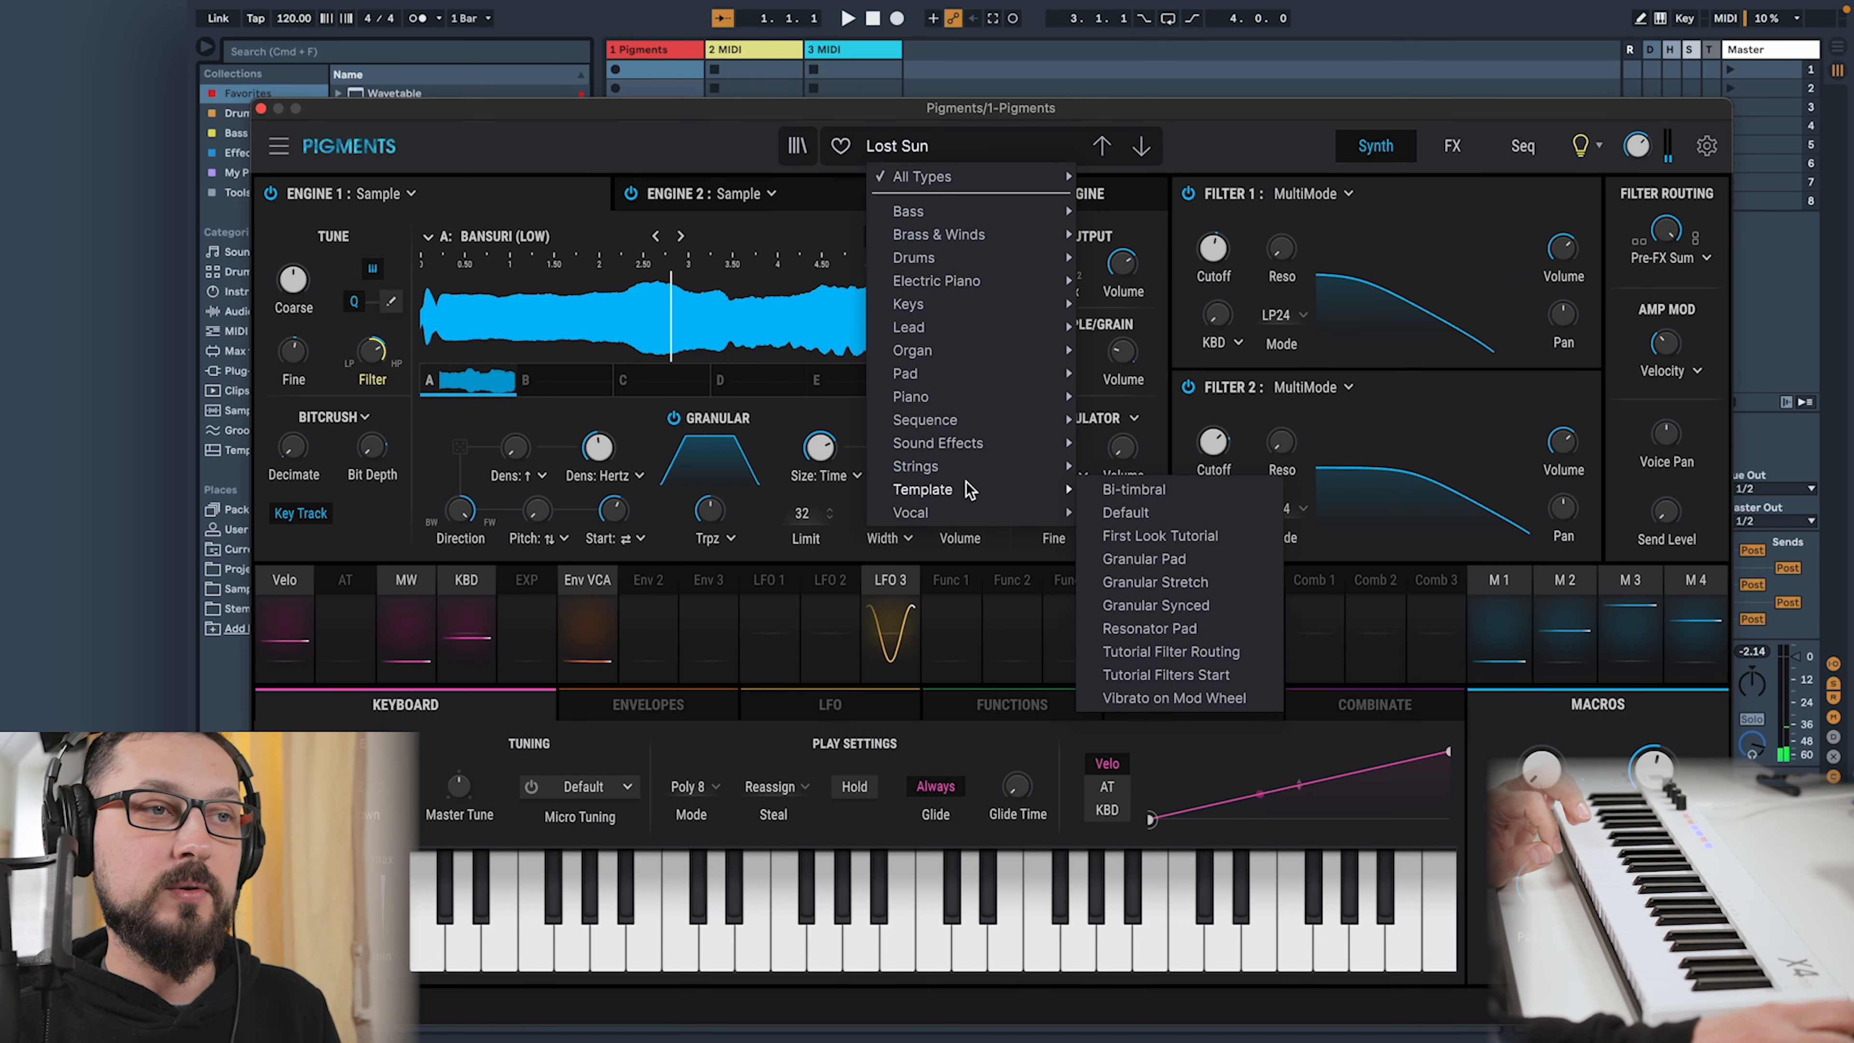
left_click(1153, 513)
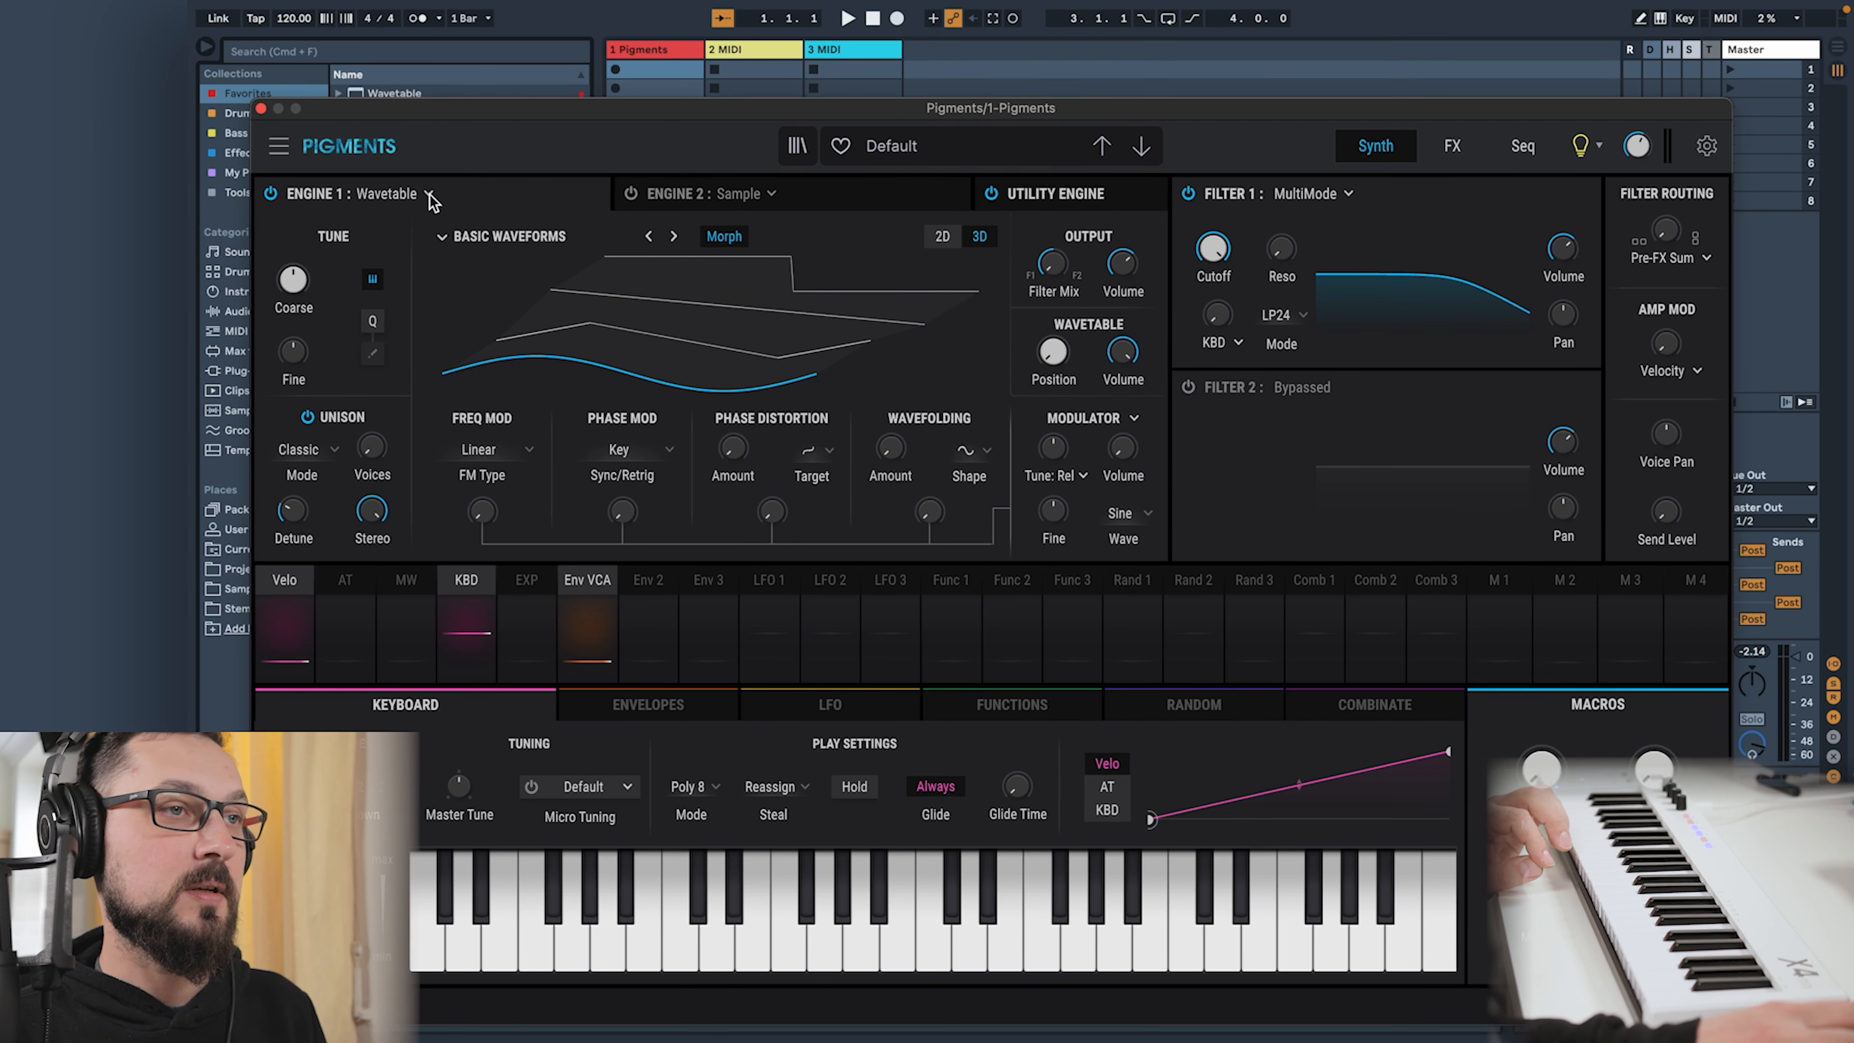
Load the Blown Square wavetable from the Pigments 3 set into Engine 1 and set its position to about 0.228
left_click(502, 239)
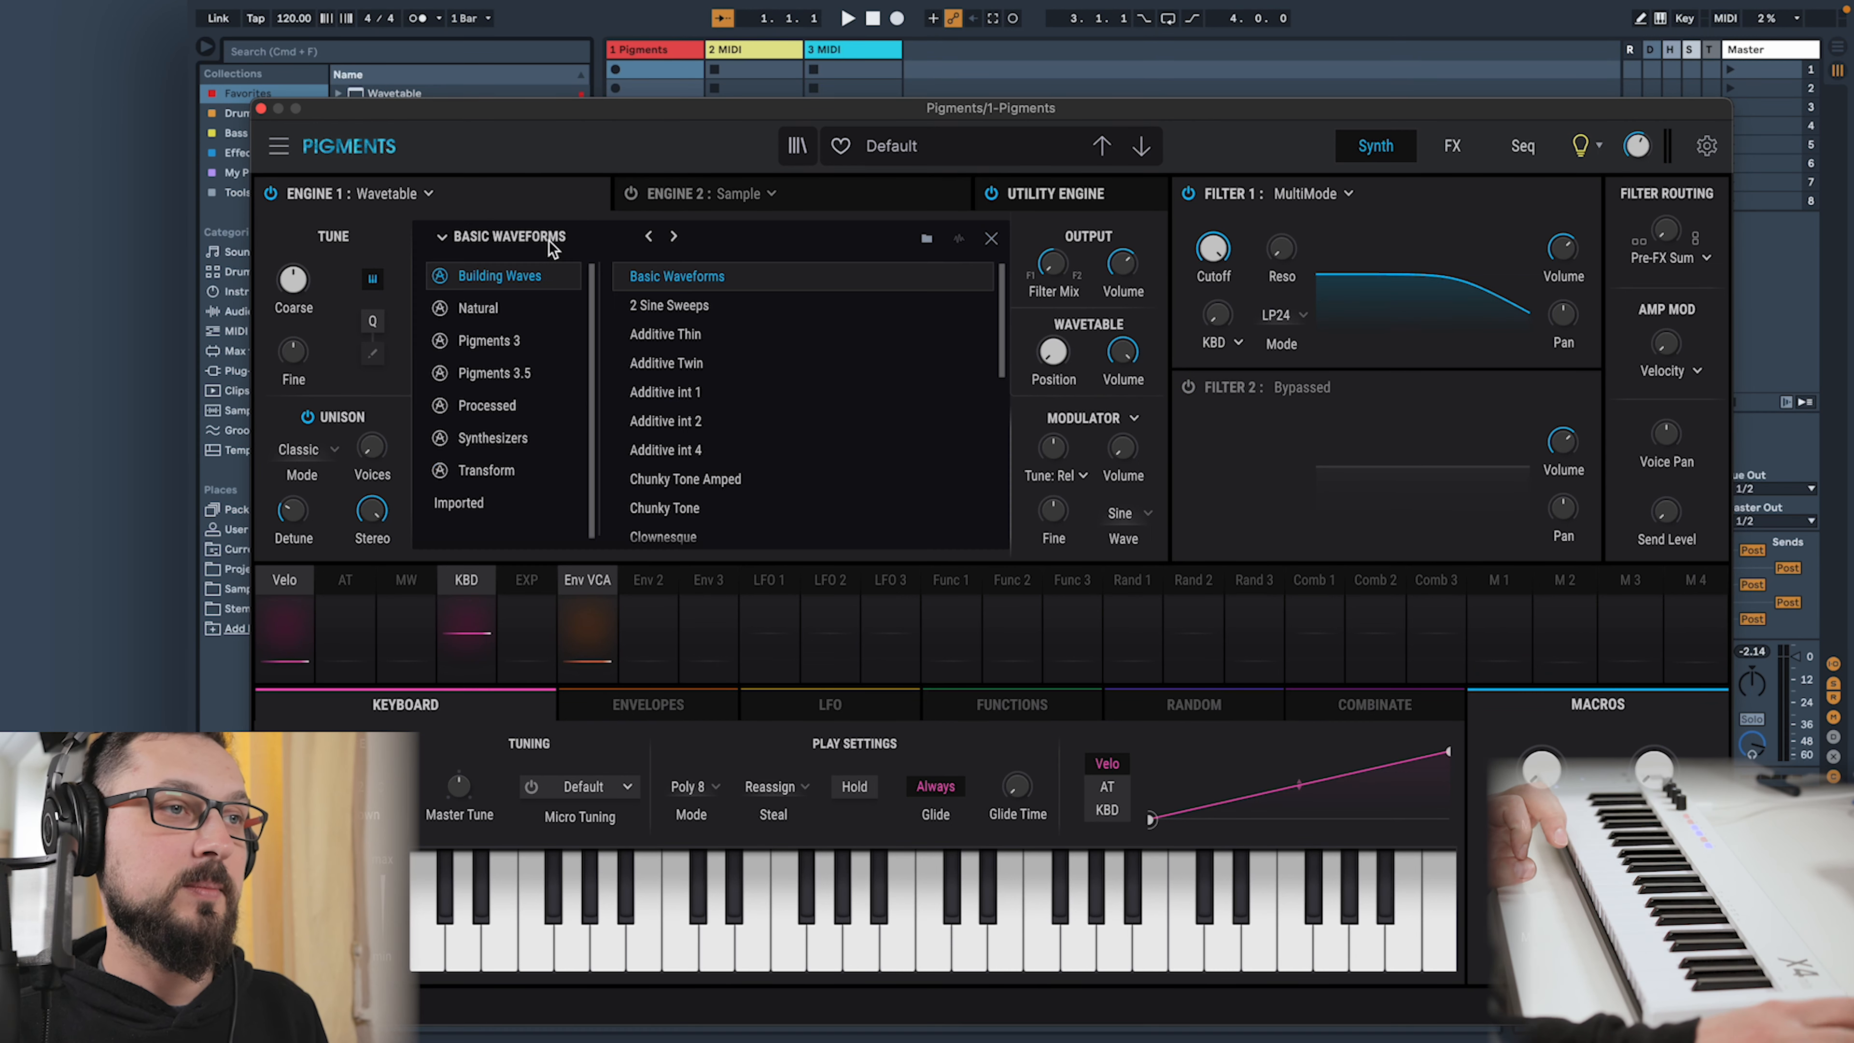
left_click(509, 342)
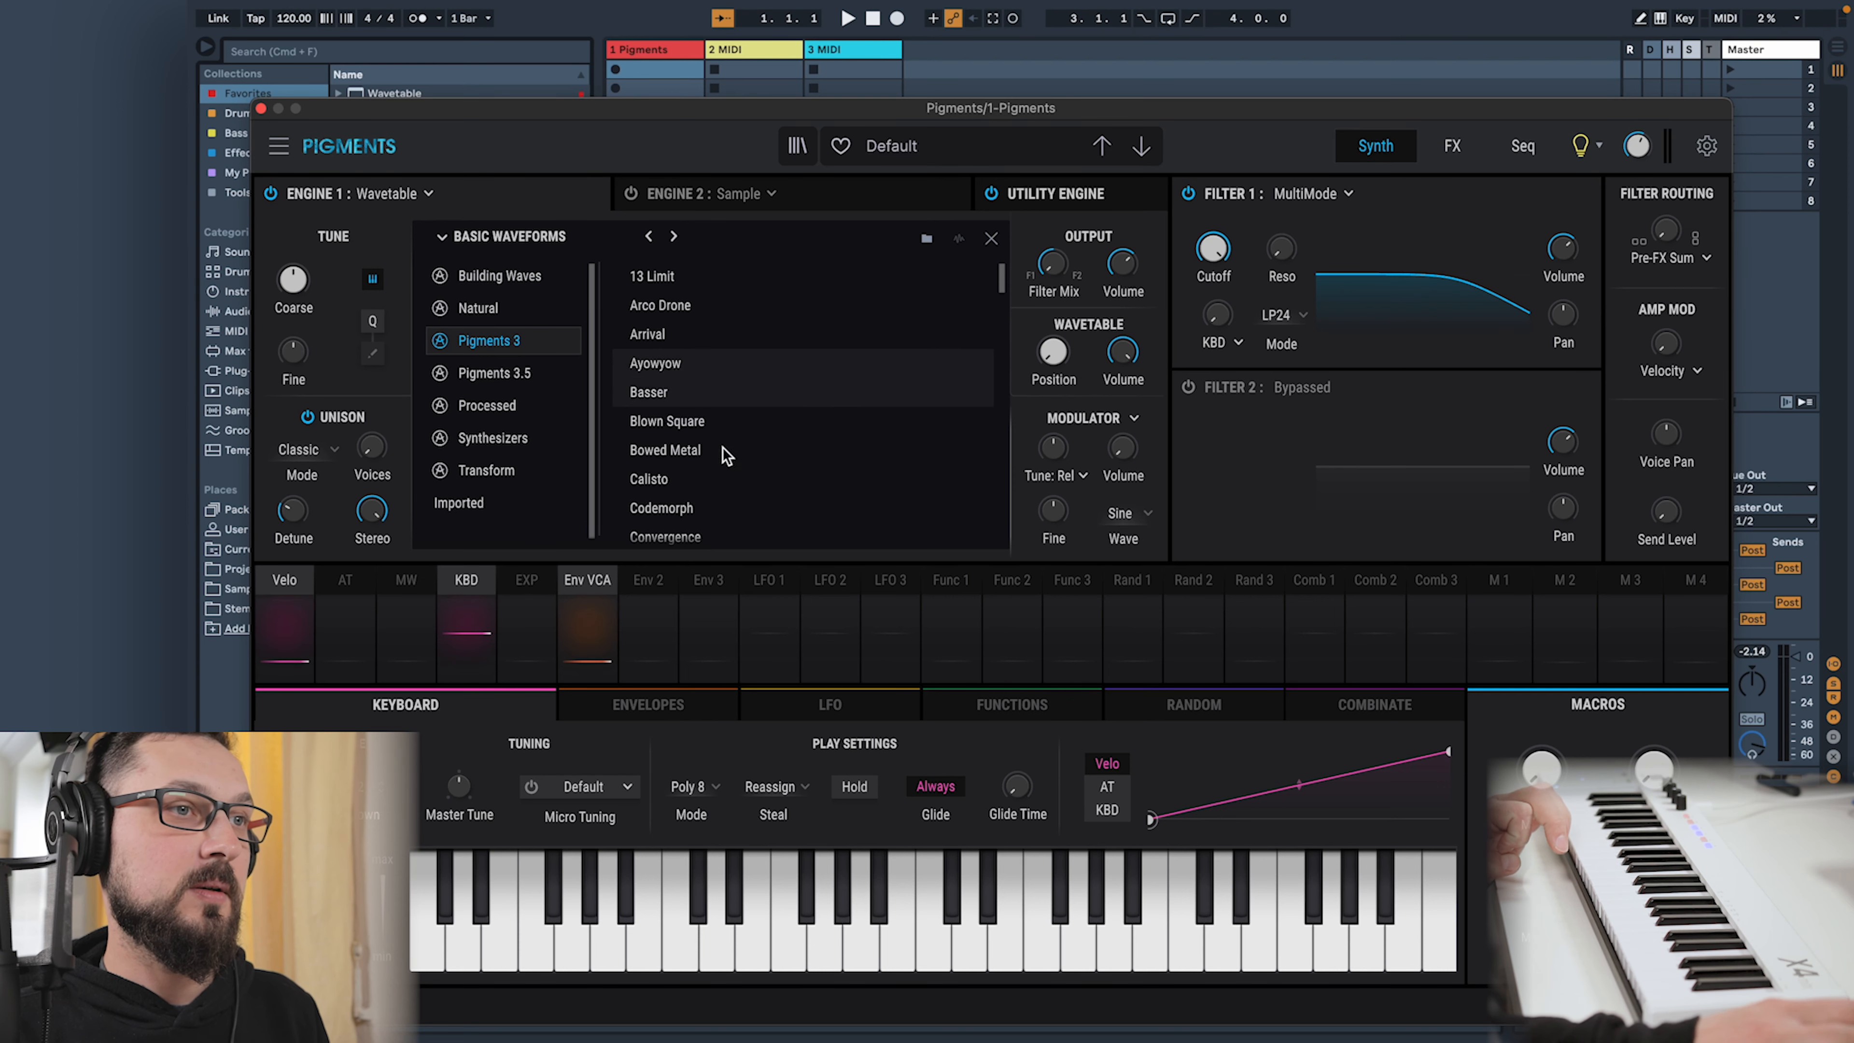
left_click(686, 423)
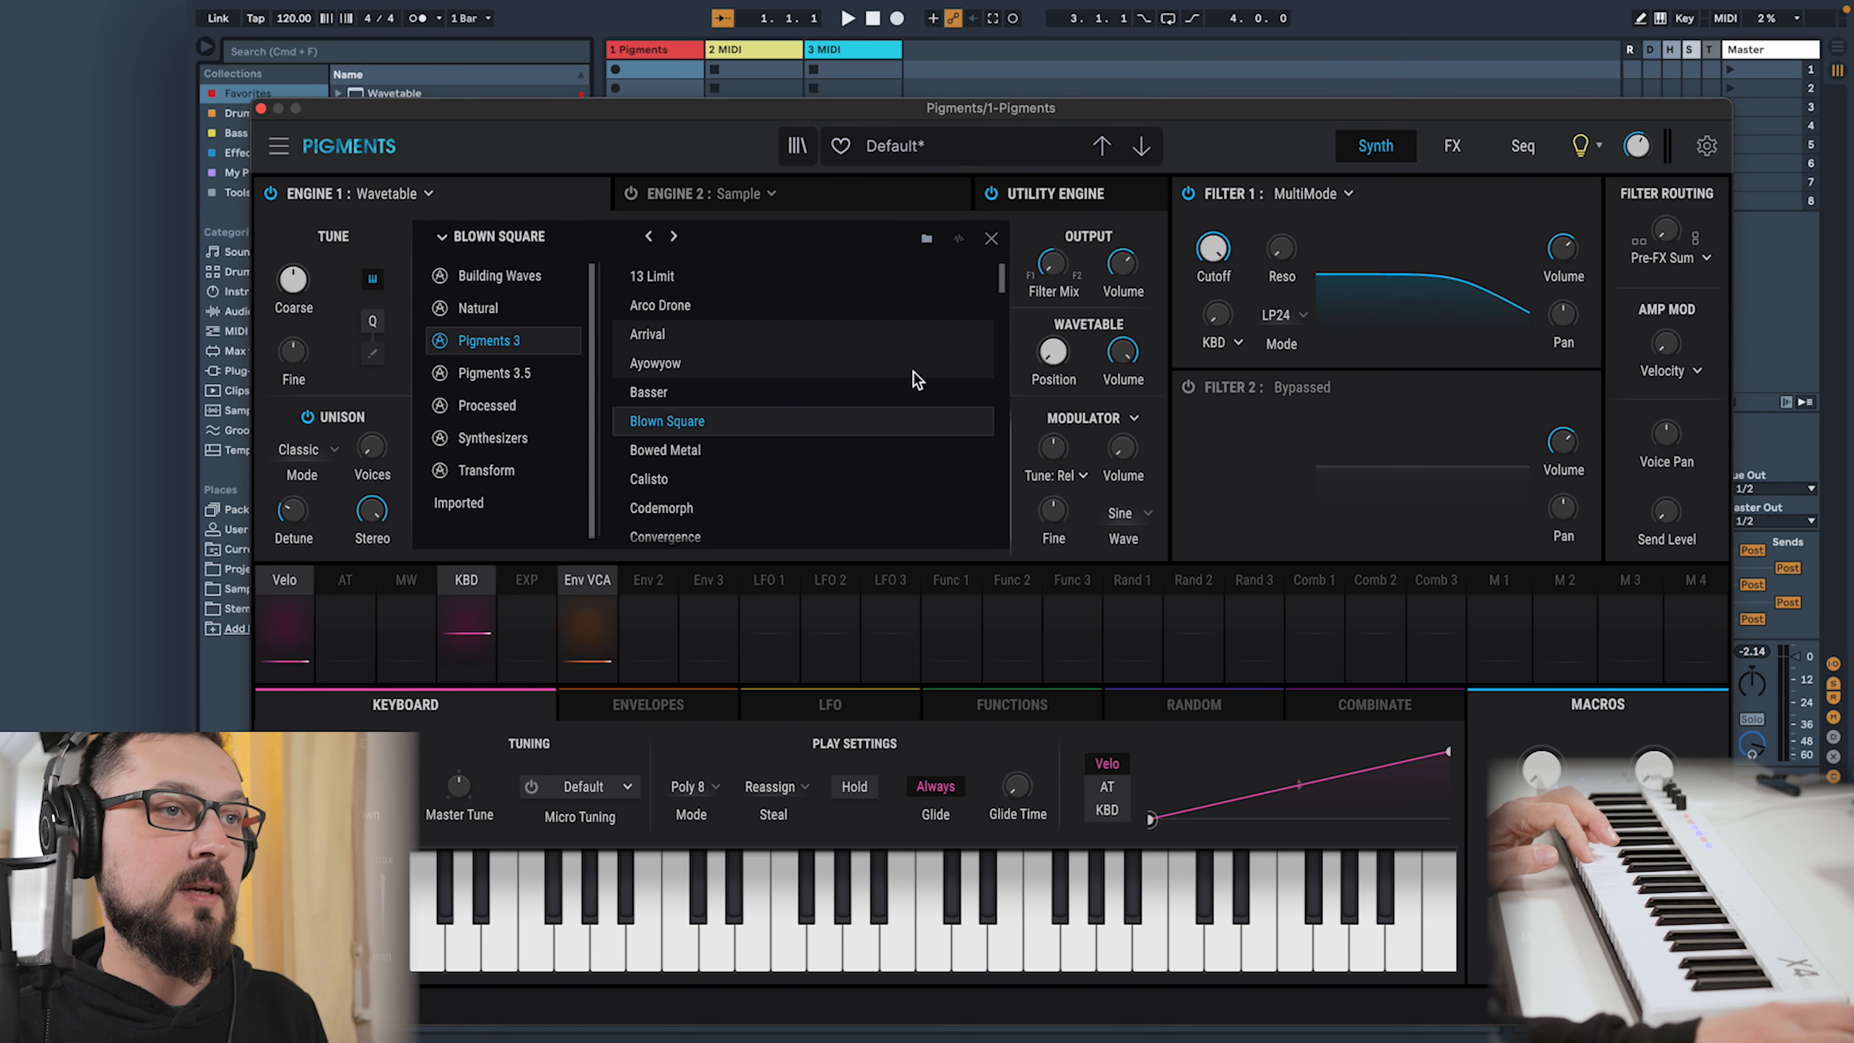
left_click(392, 197)
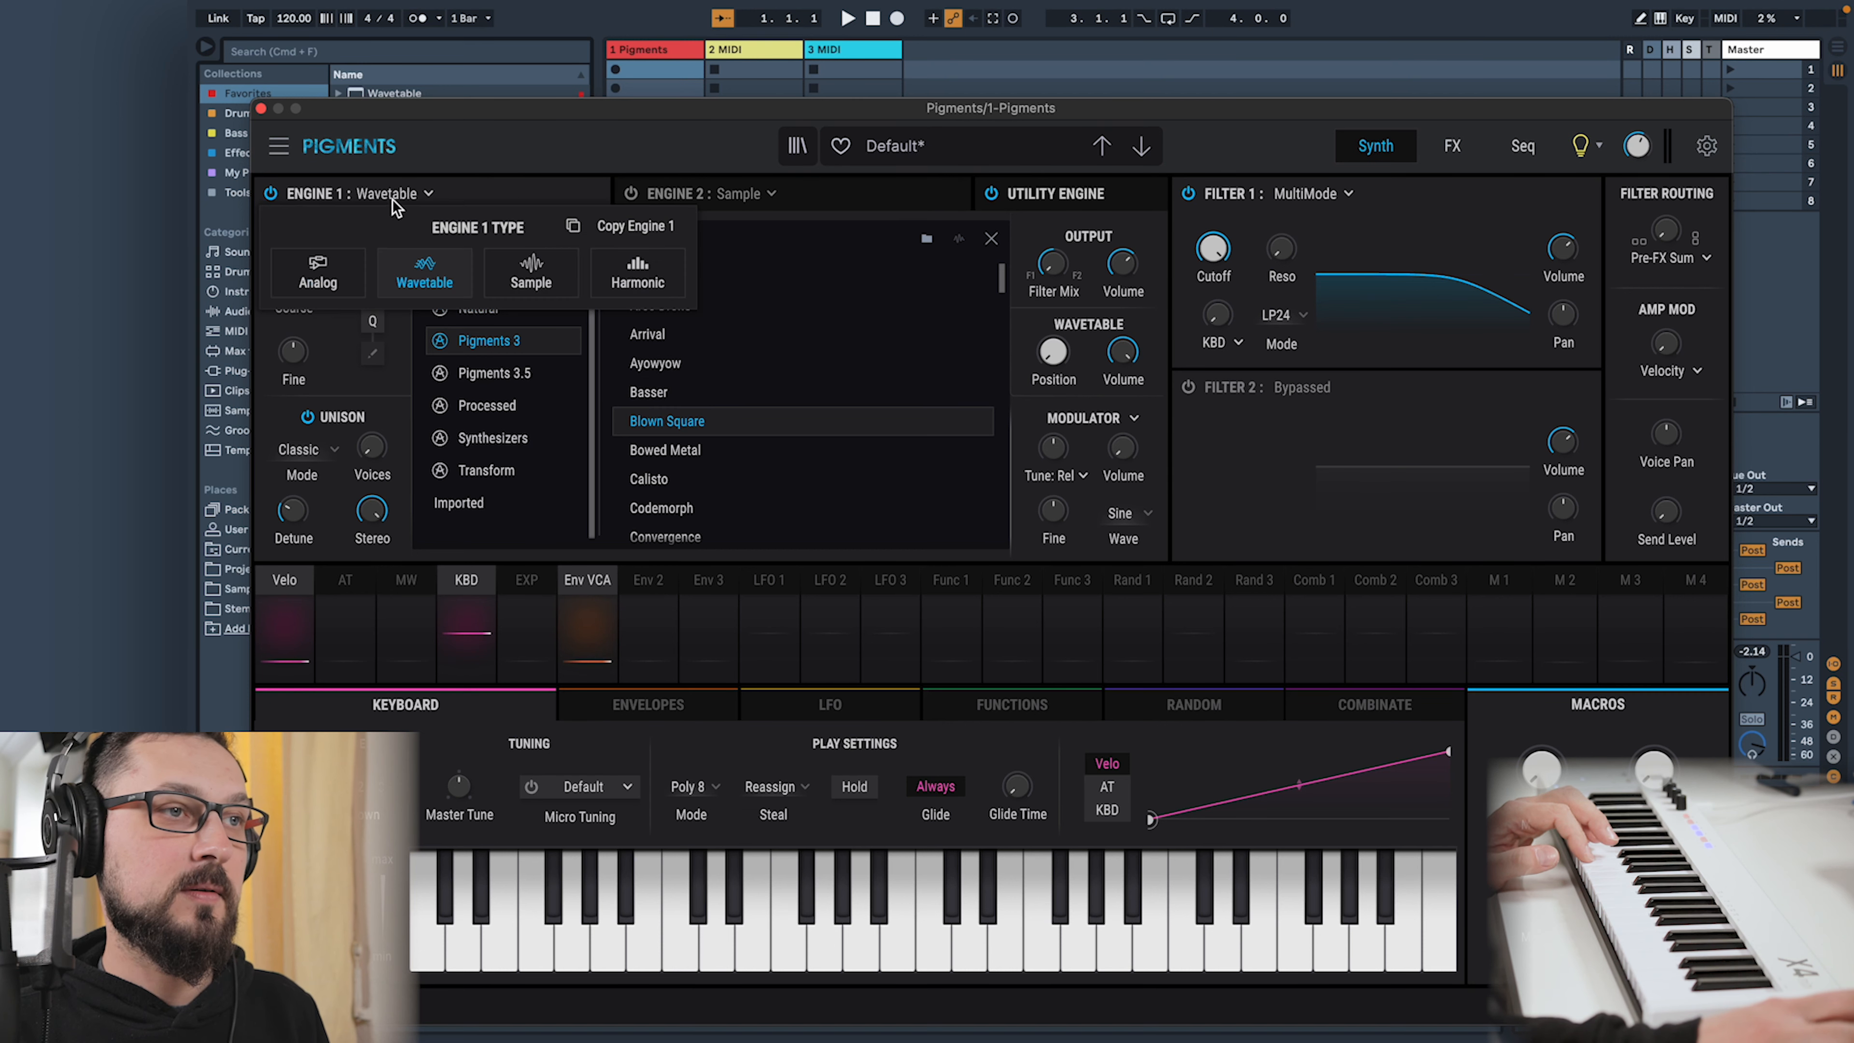
left_click(994, 241)
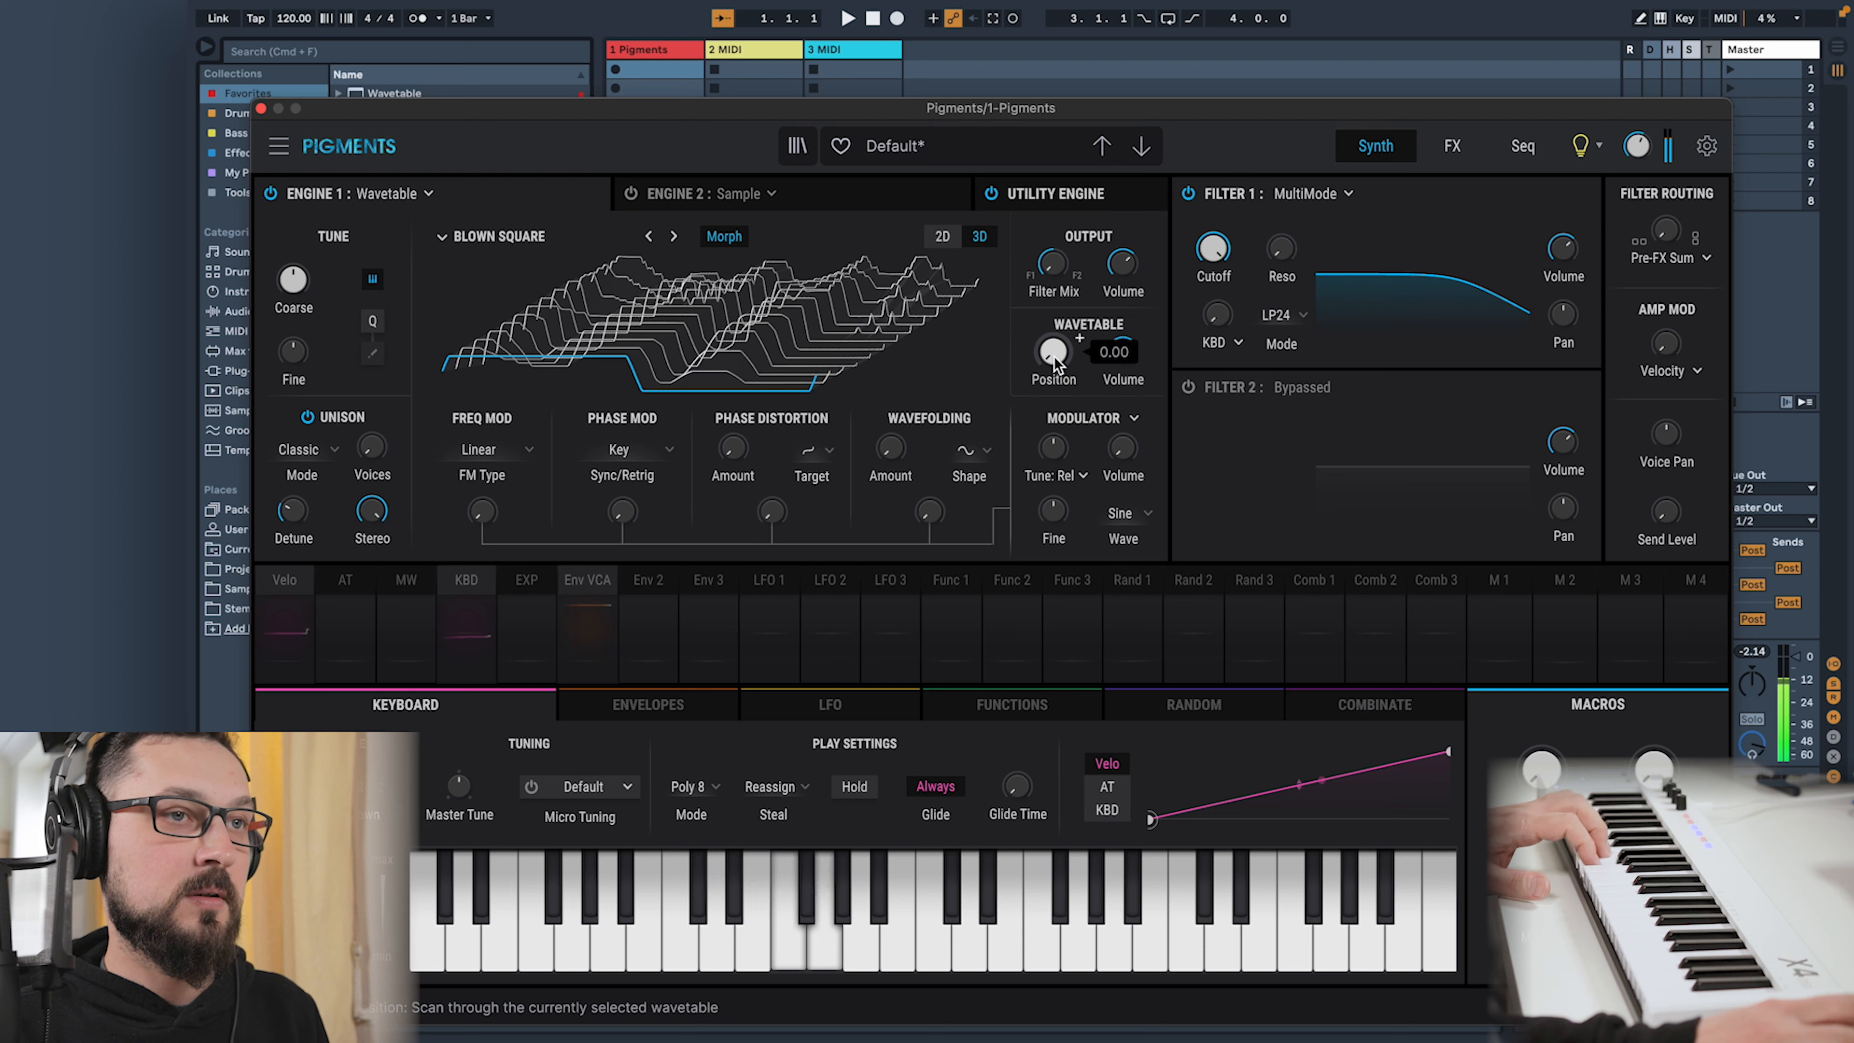
left_click_drag(1053, 355, 1060, 287)
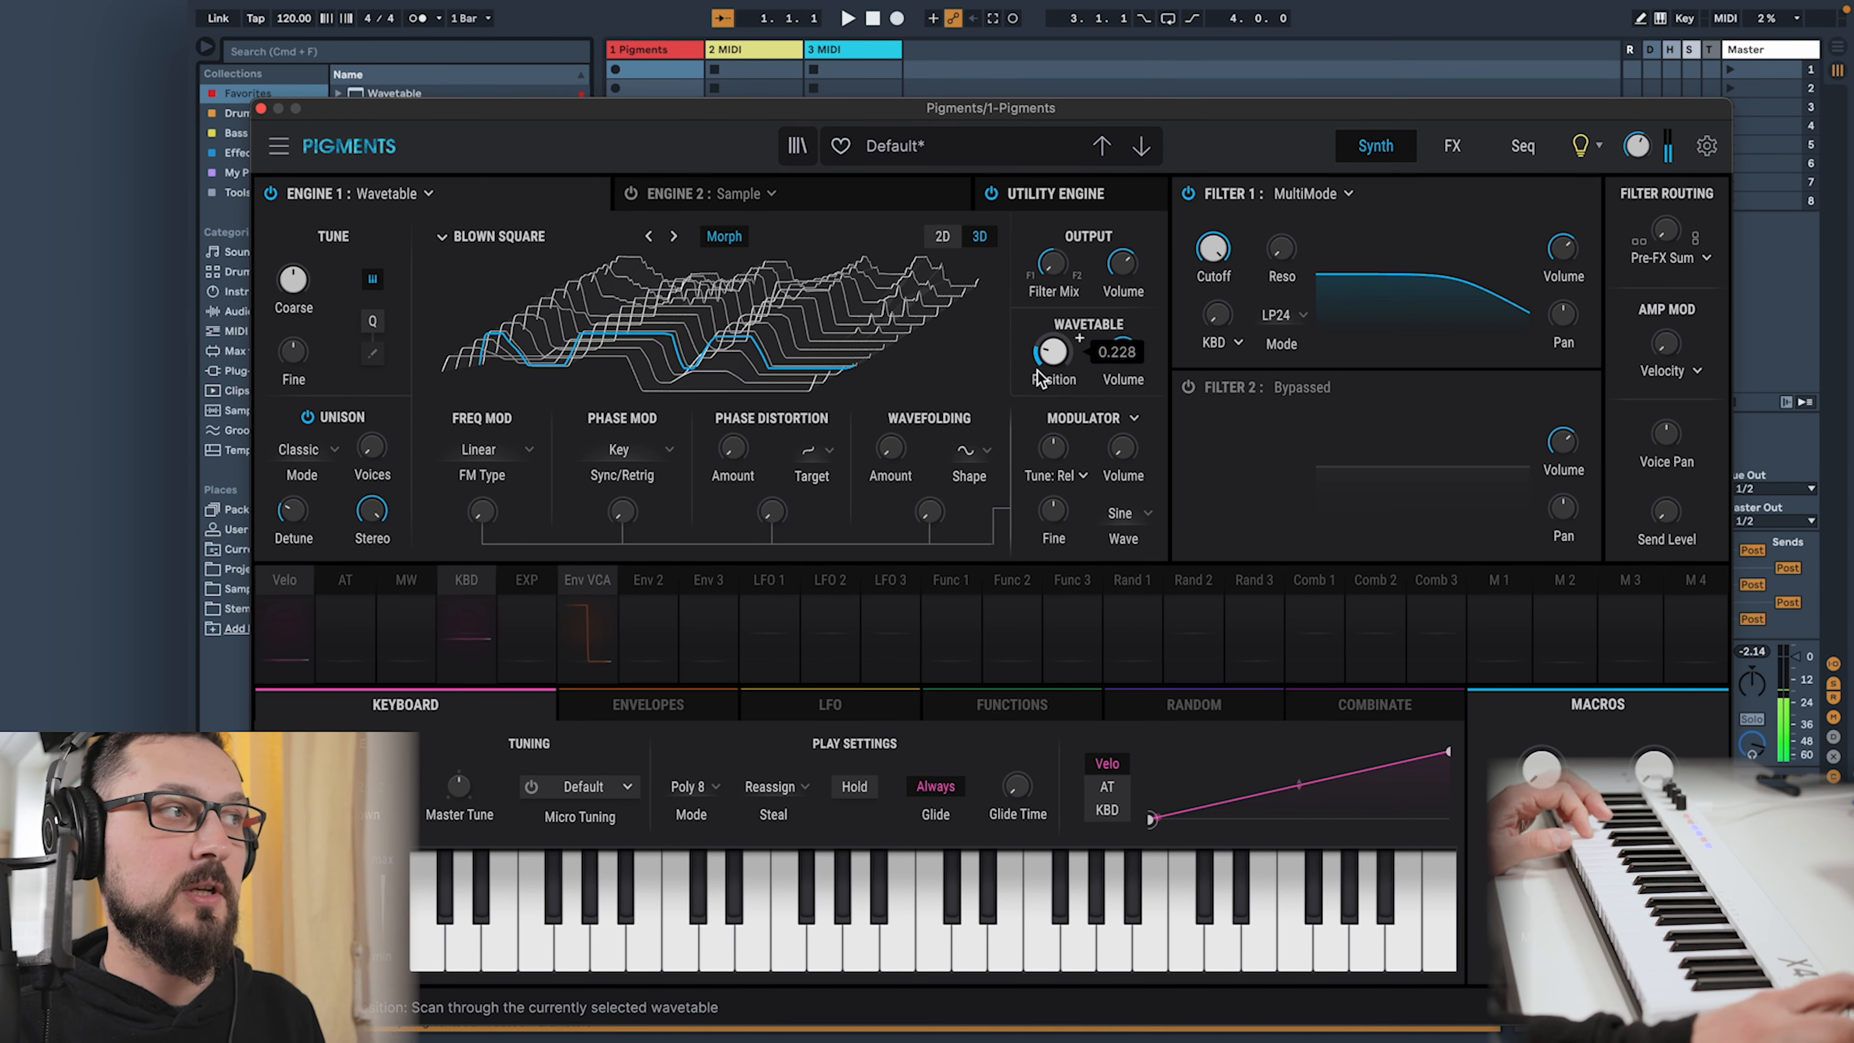
Lower Engine 1's coarse tuning and reduce its unison detune to about 1.6%
mouse_move(301, 283)
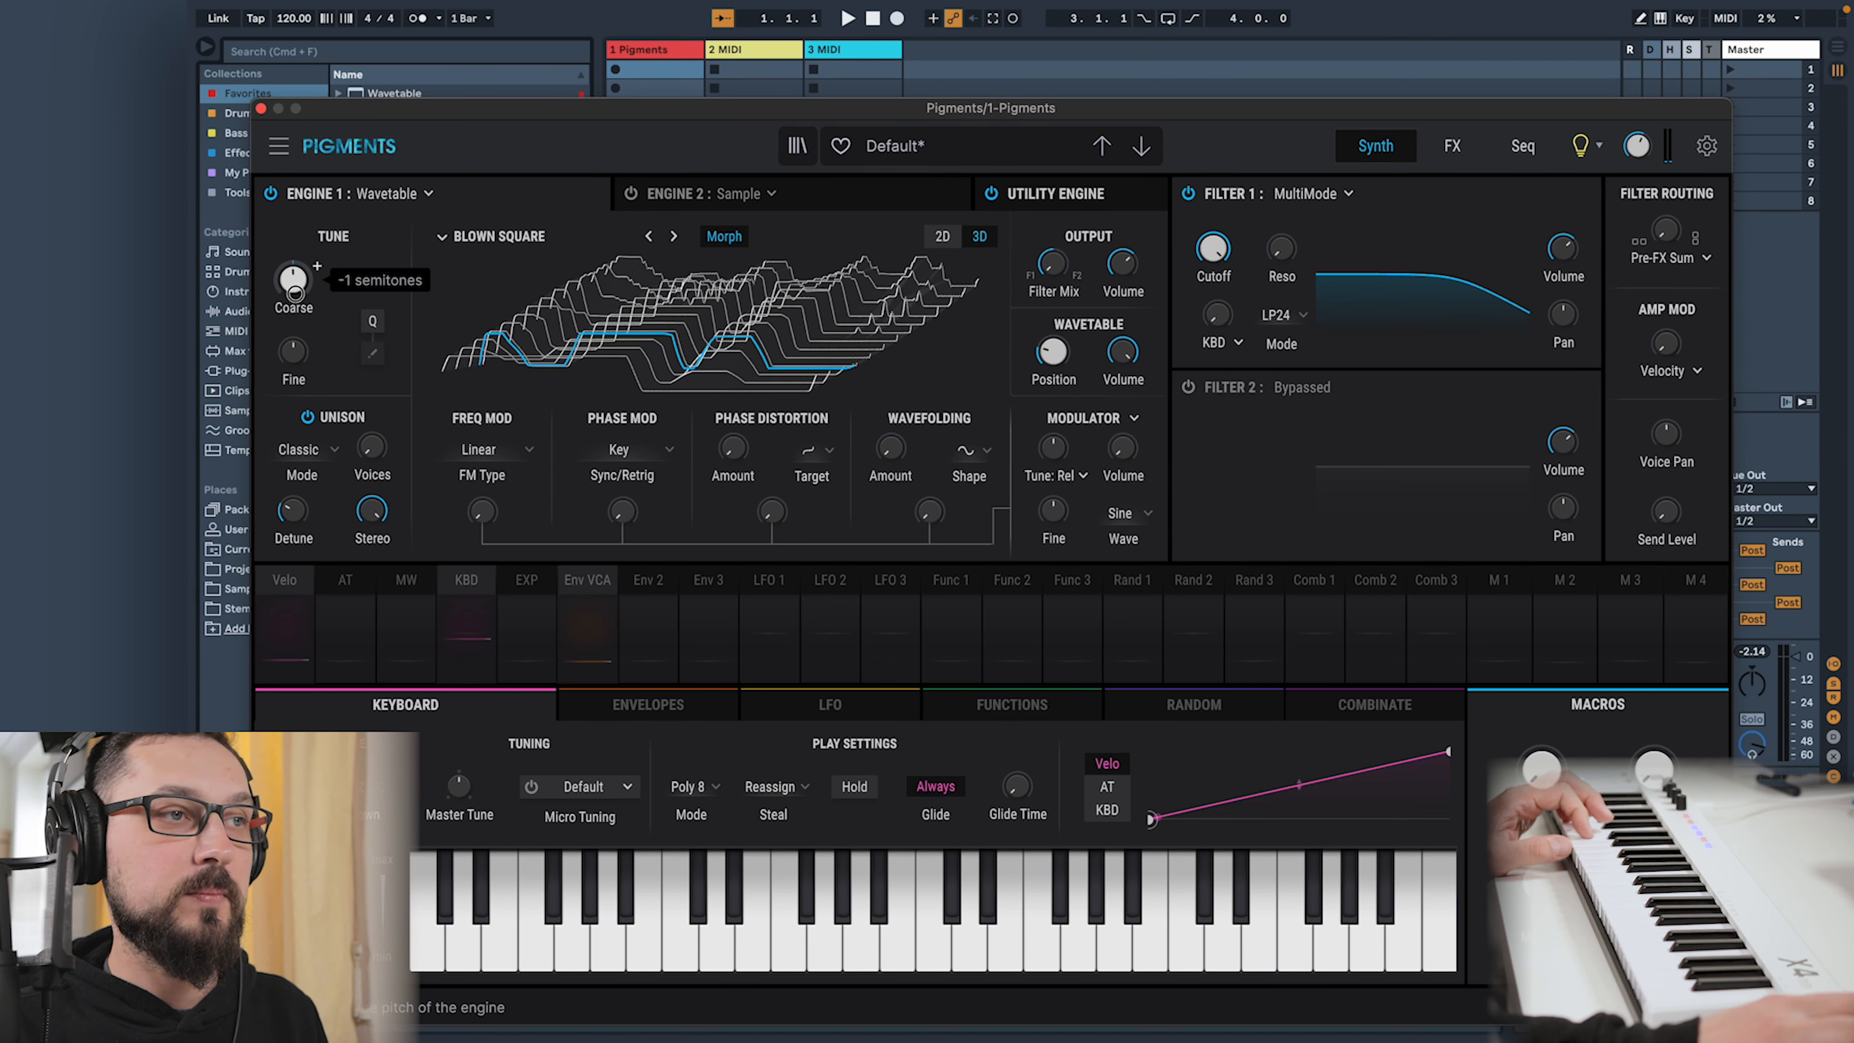
left_click_drag(295, 292, 270, 681)
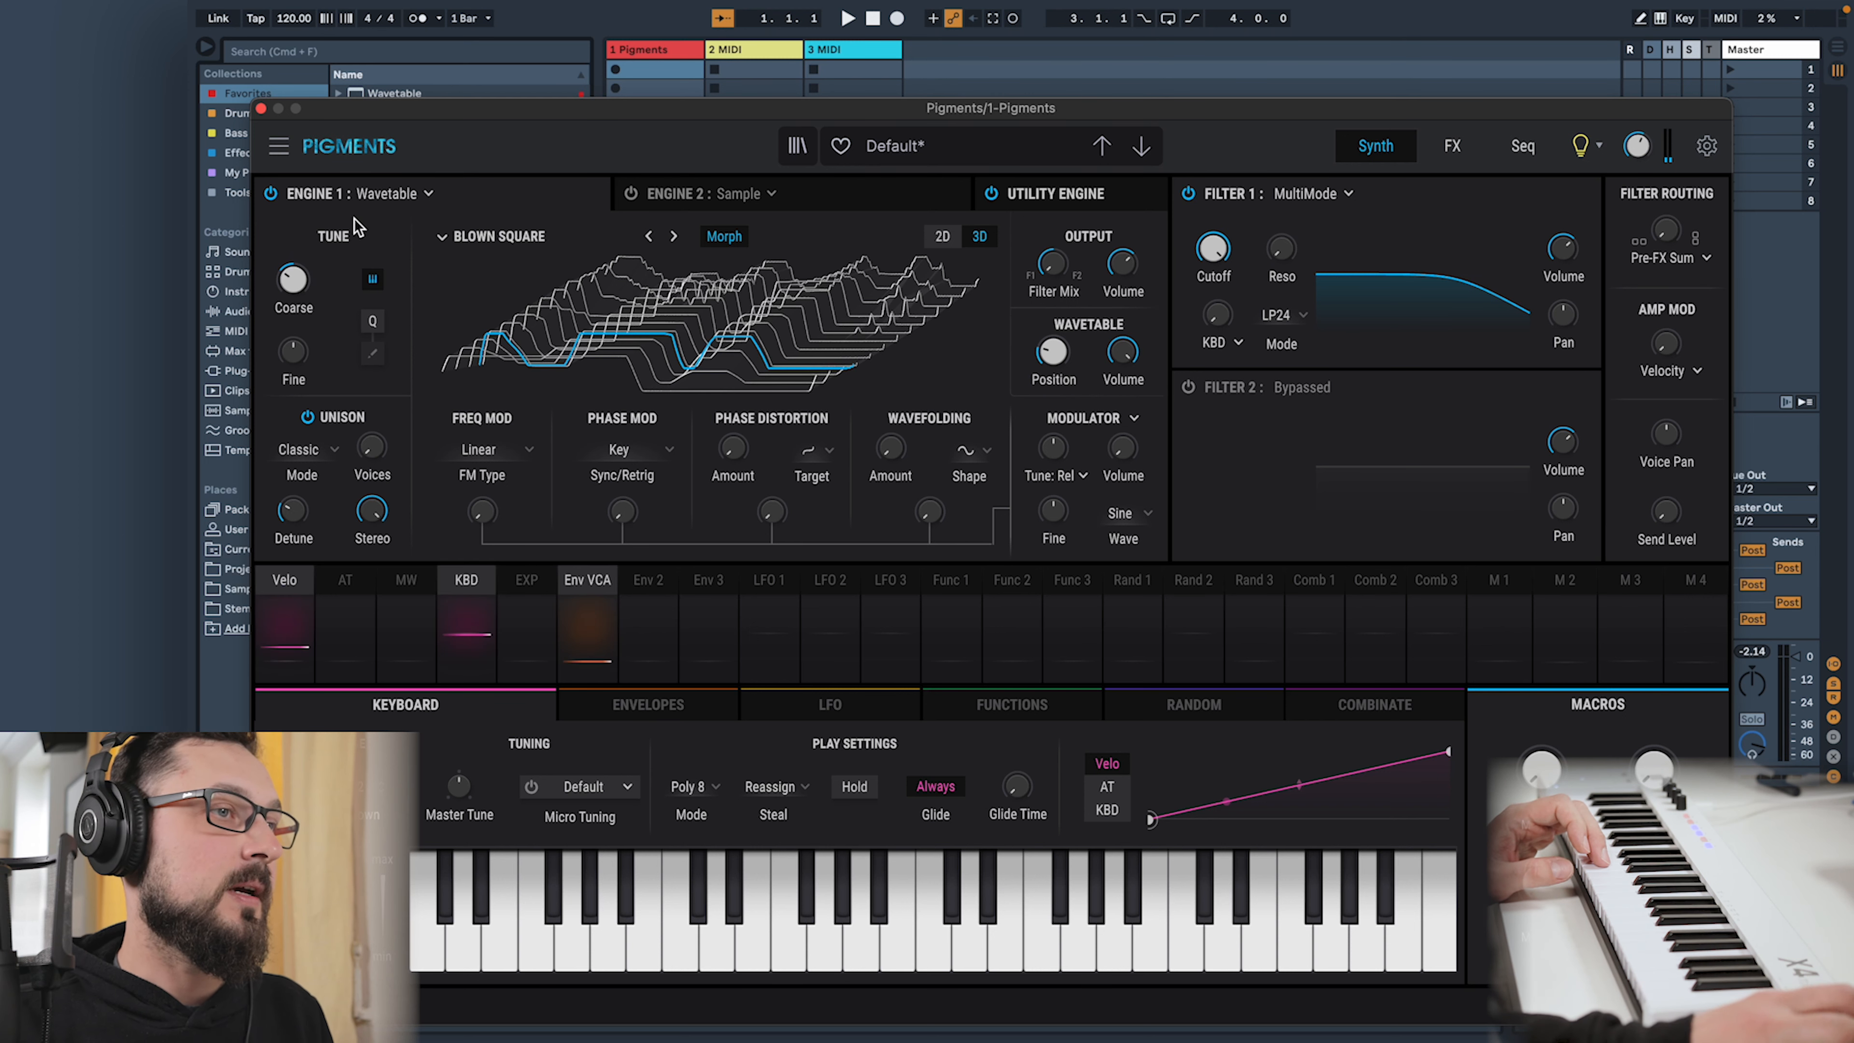
mouse_move(369, 446)
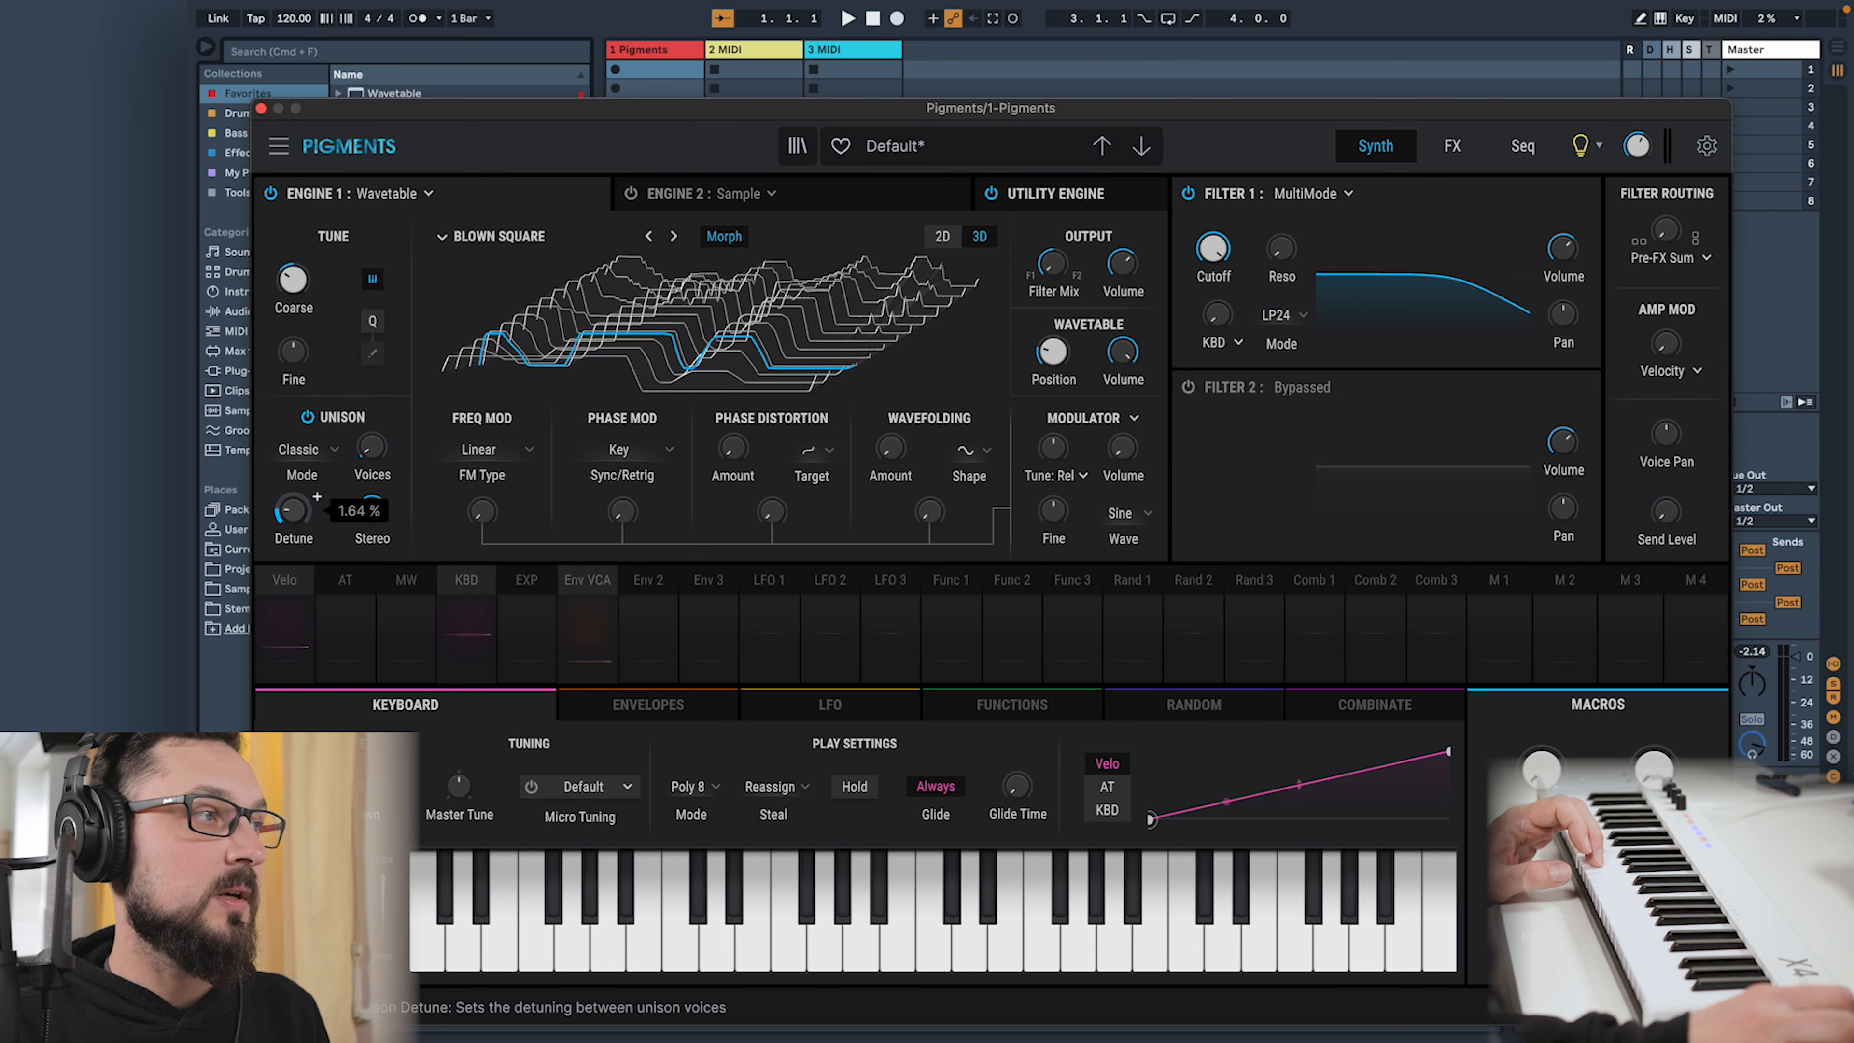
left_click_drag(304, 555, 305, 561)
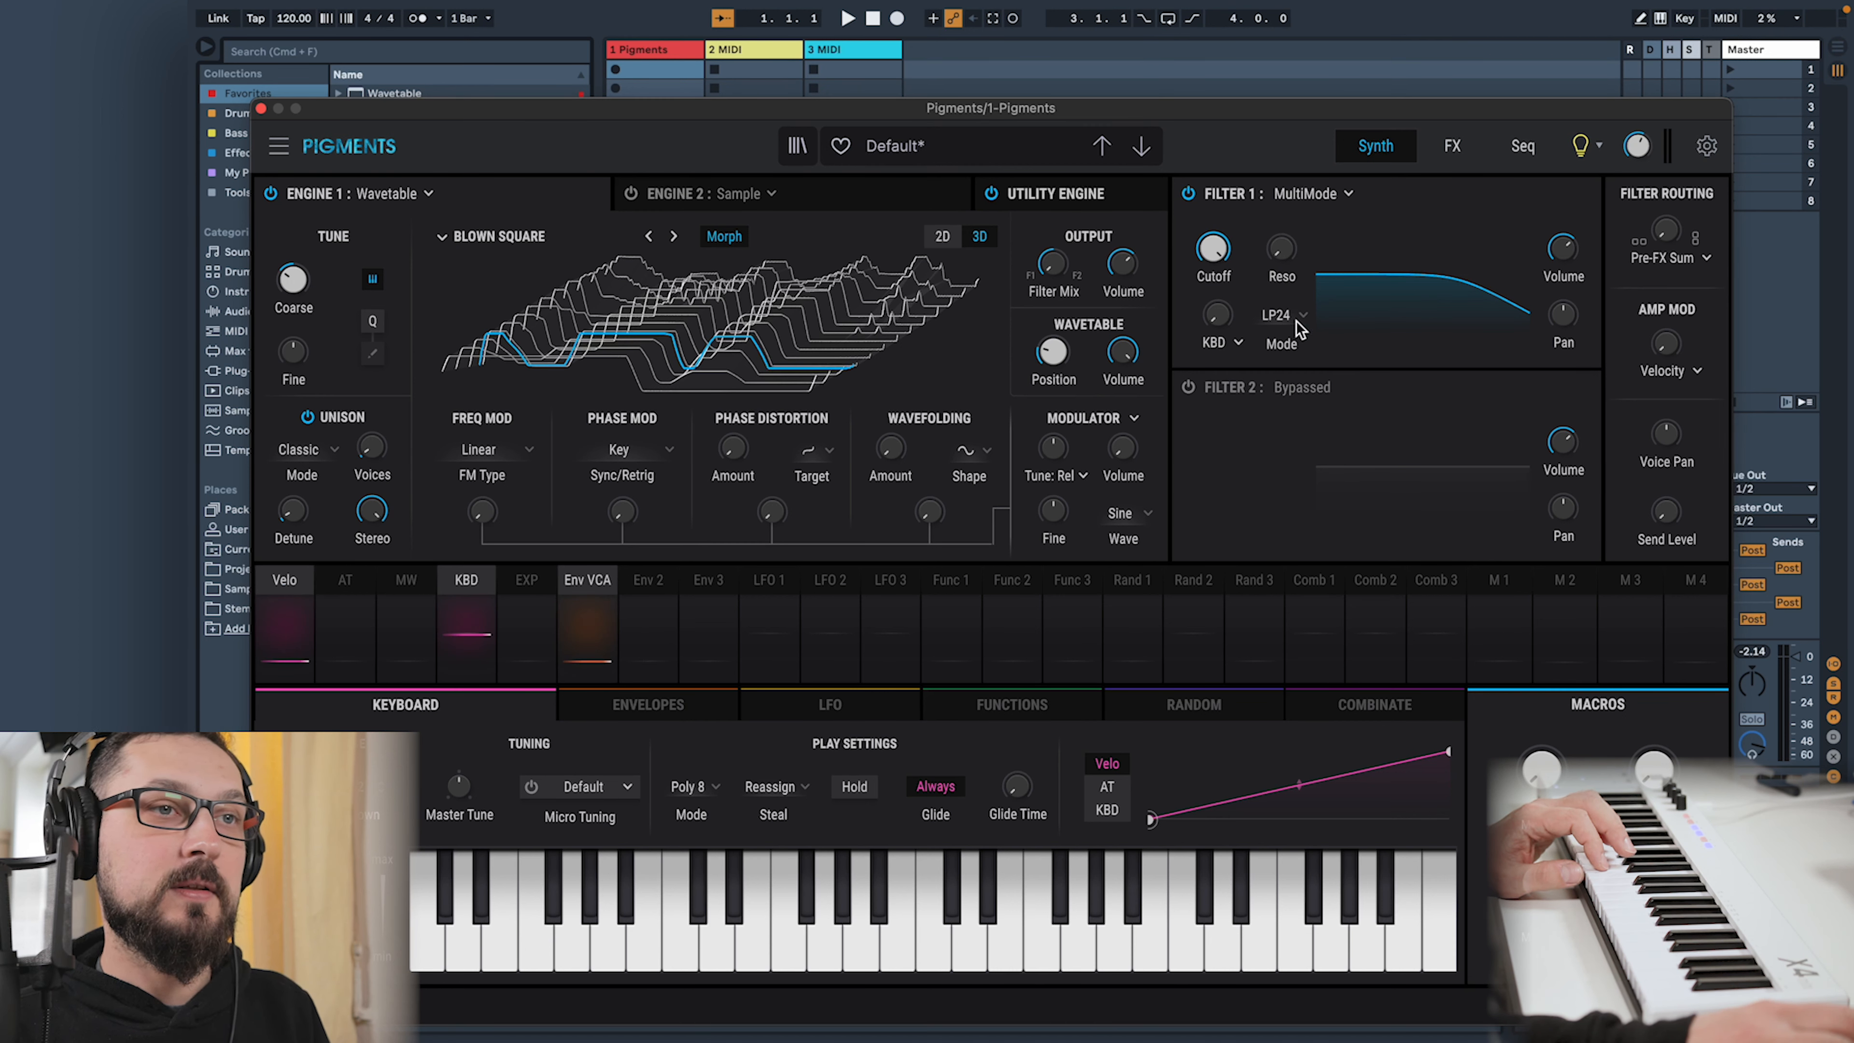
Set Filter 1's cutoff to about 3072 Hz and add a little resonance
left_click_drag(1213, 248, 1219, 296)
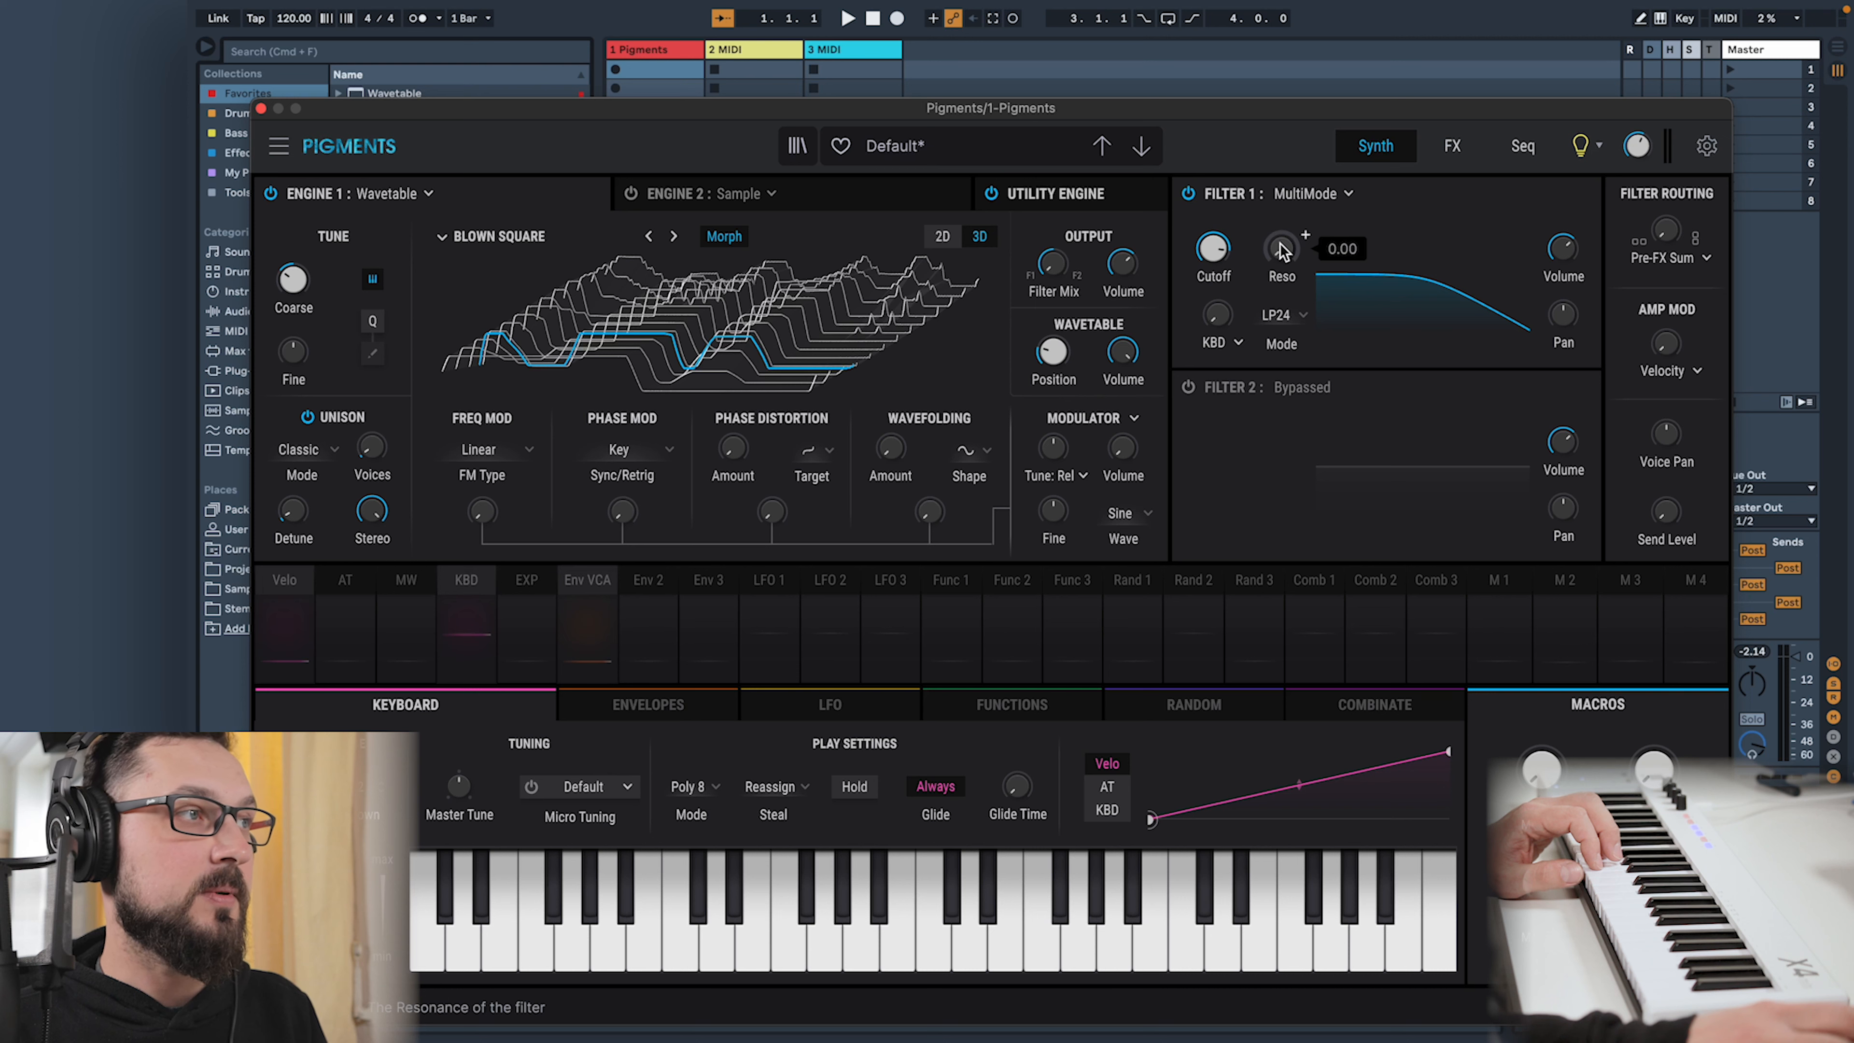
left_click_drag(1286, 274, 1224, 276)
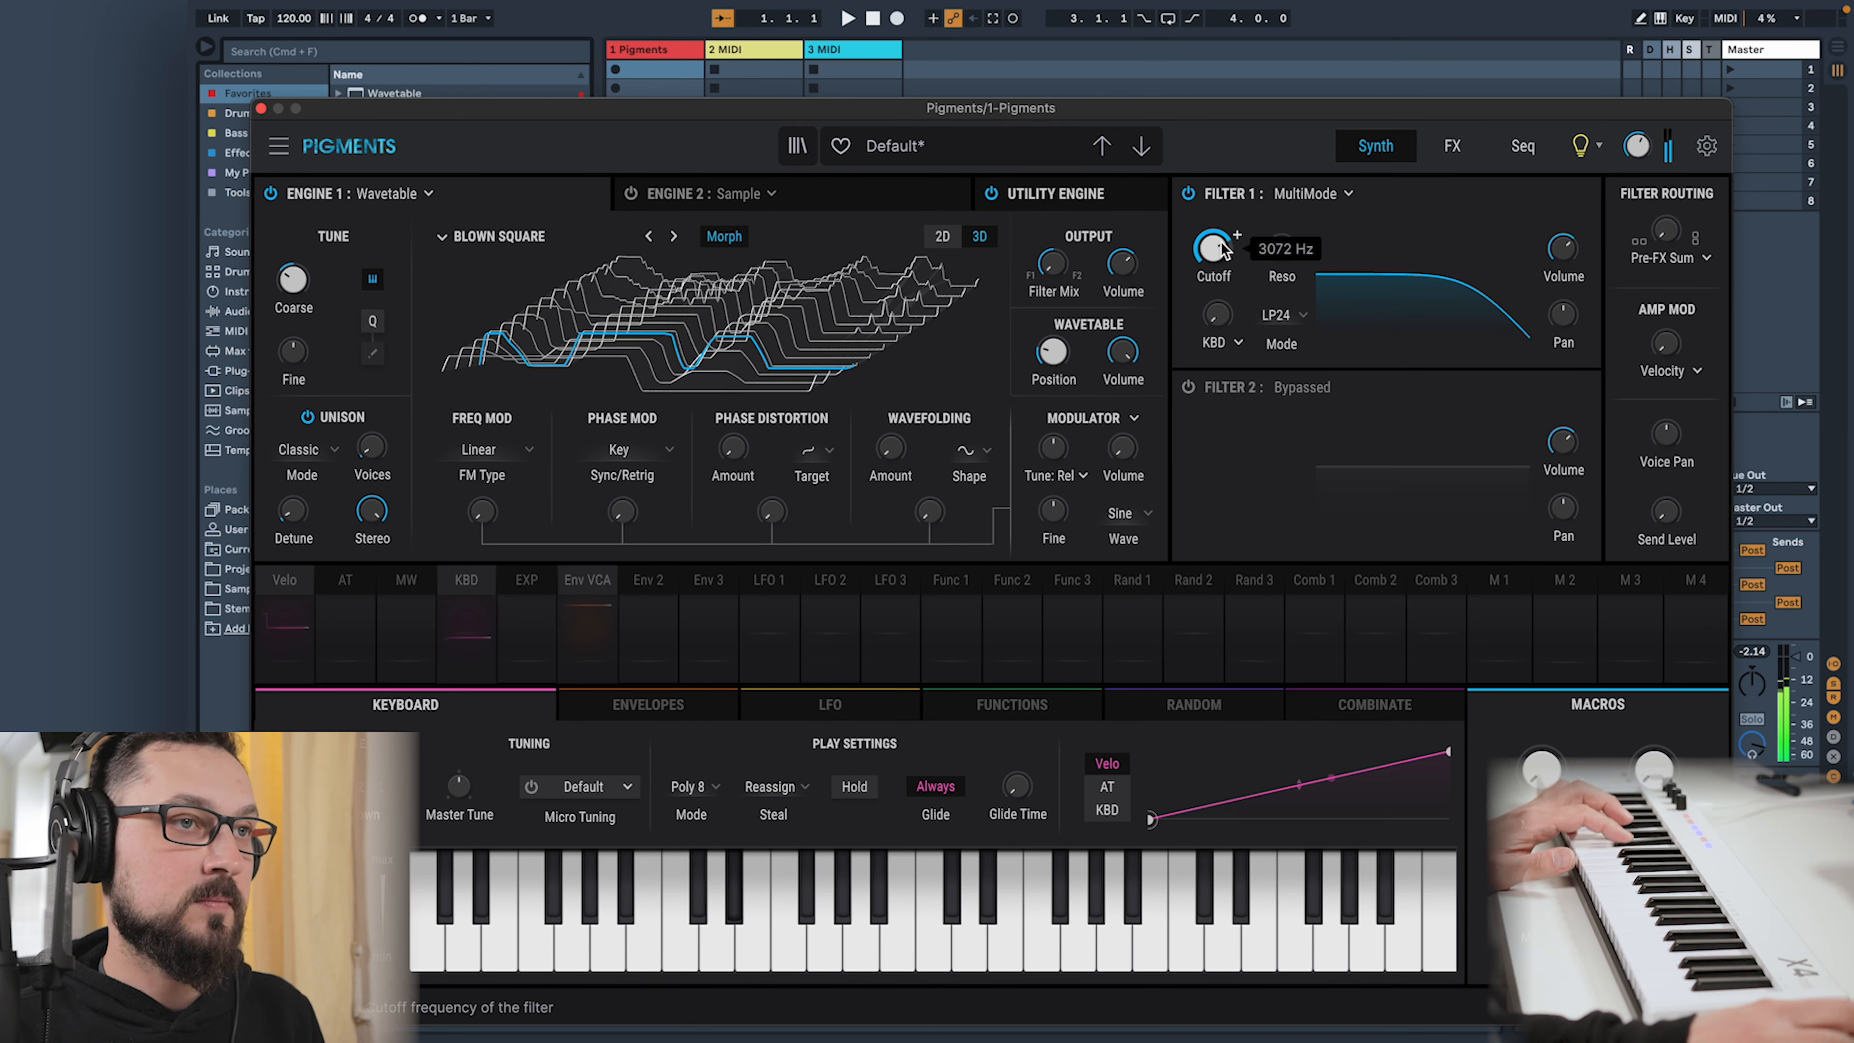
Enable Engine 2 and set its type to Analog
left_click(657, 194)
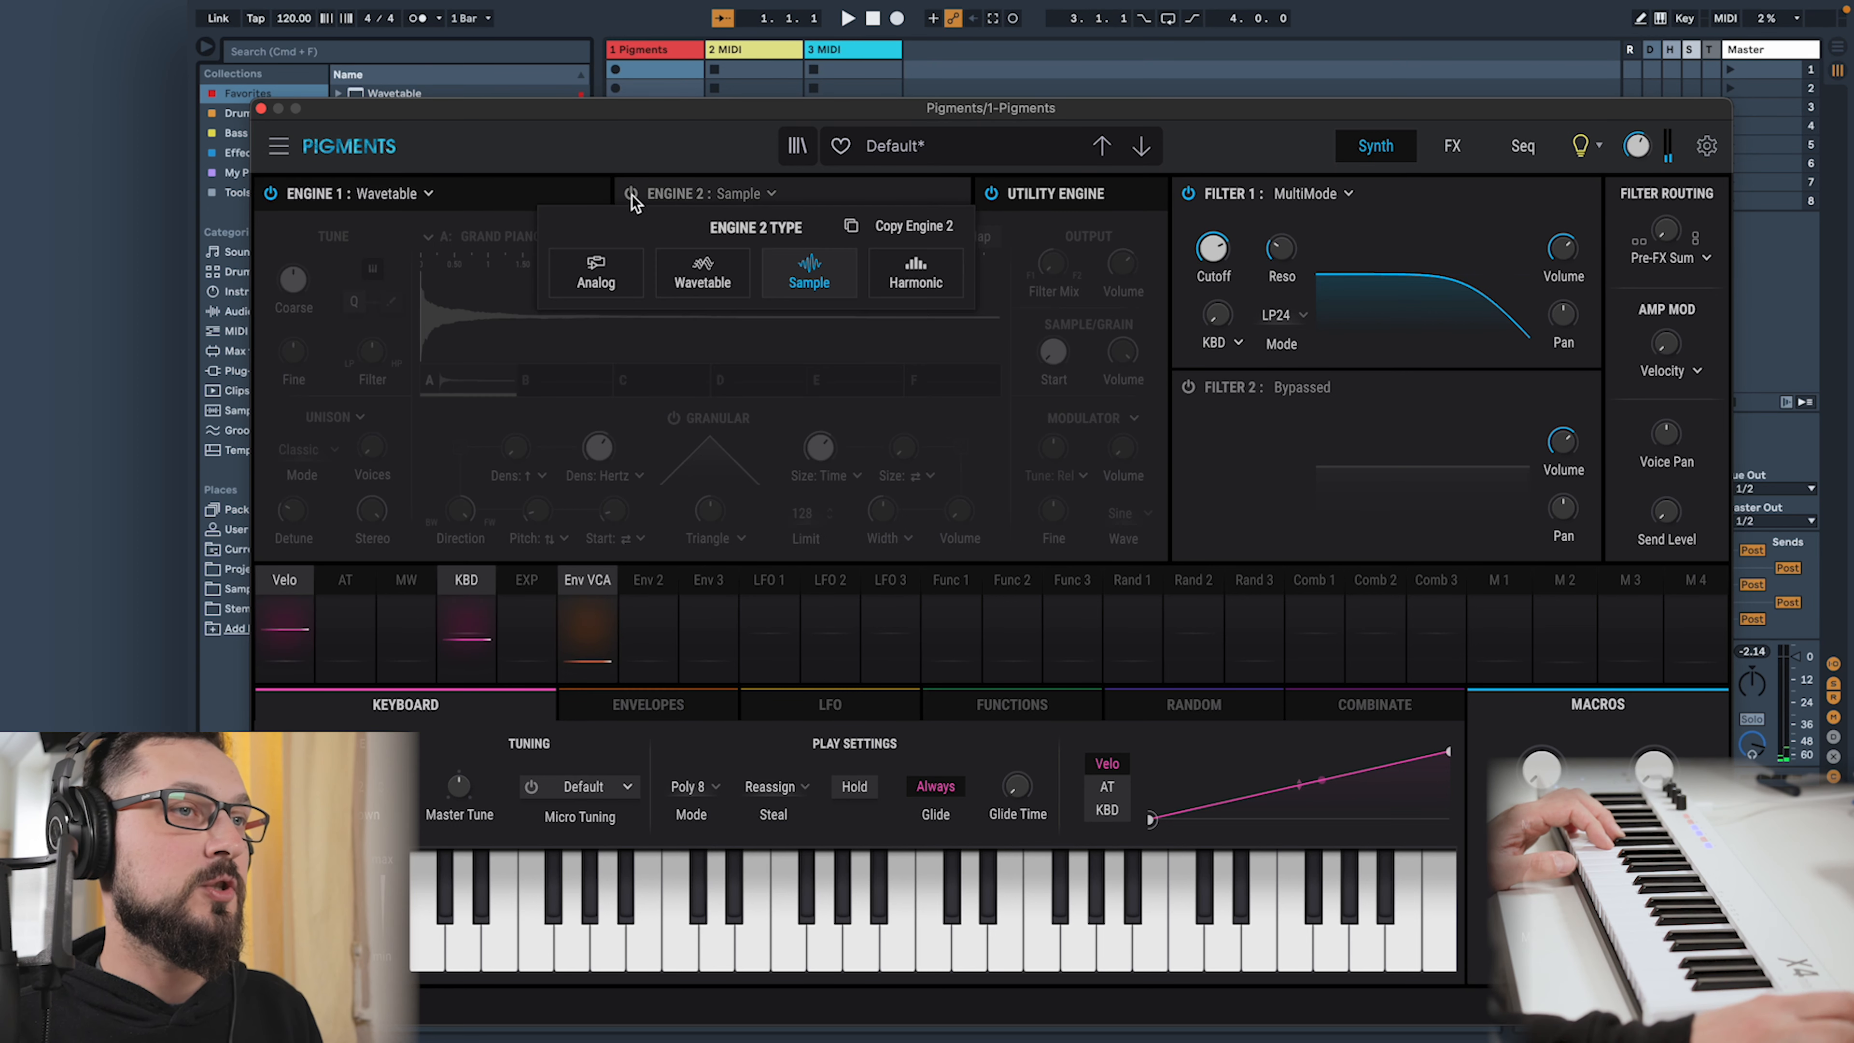
left_click(630, 194)
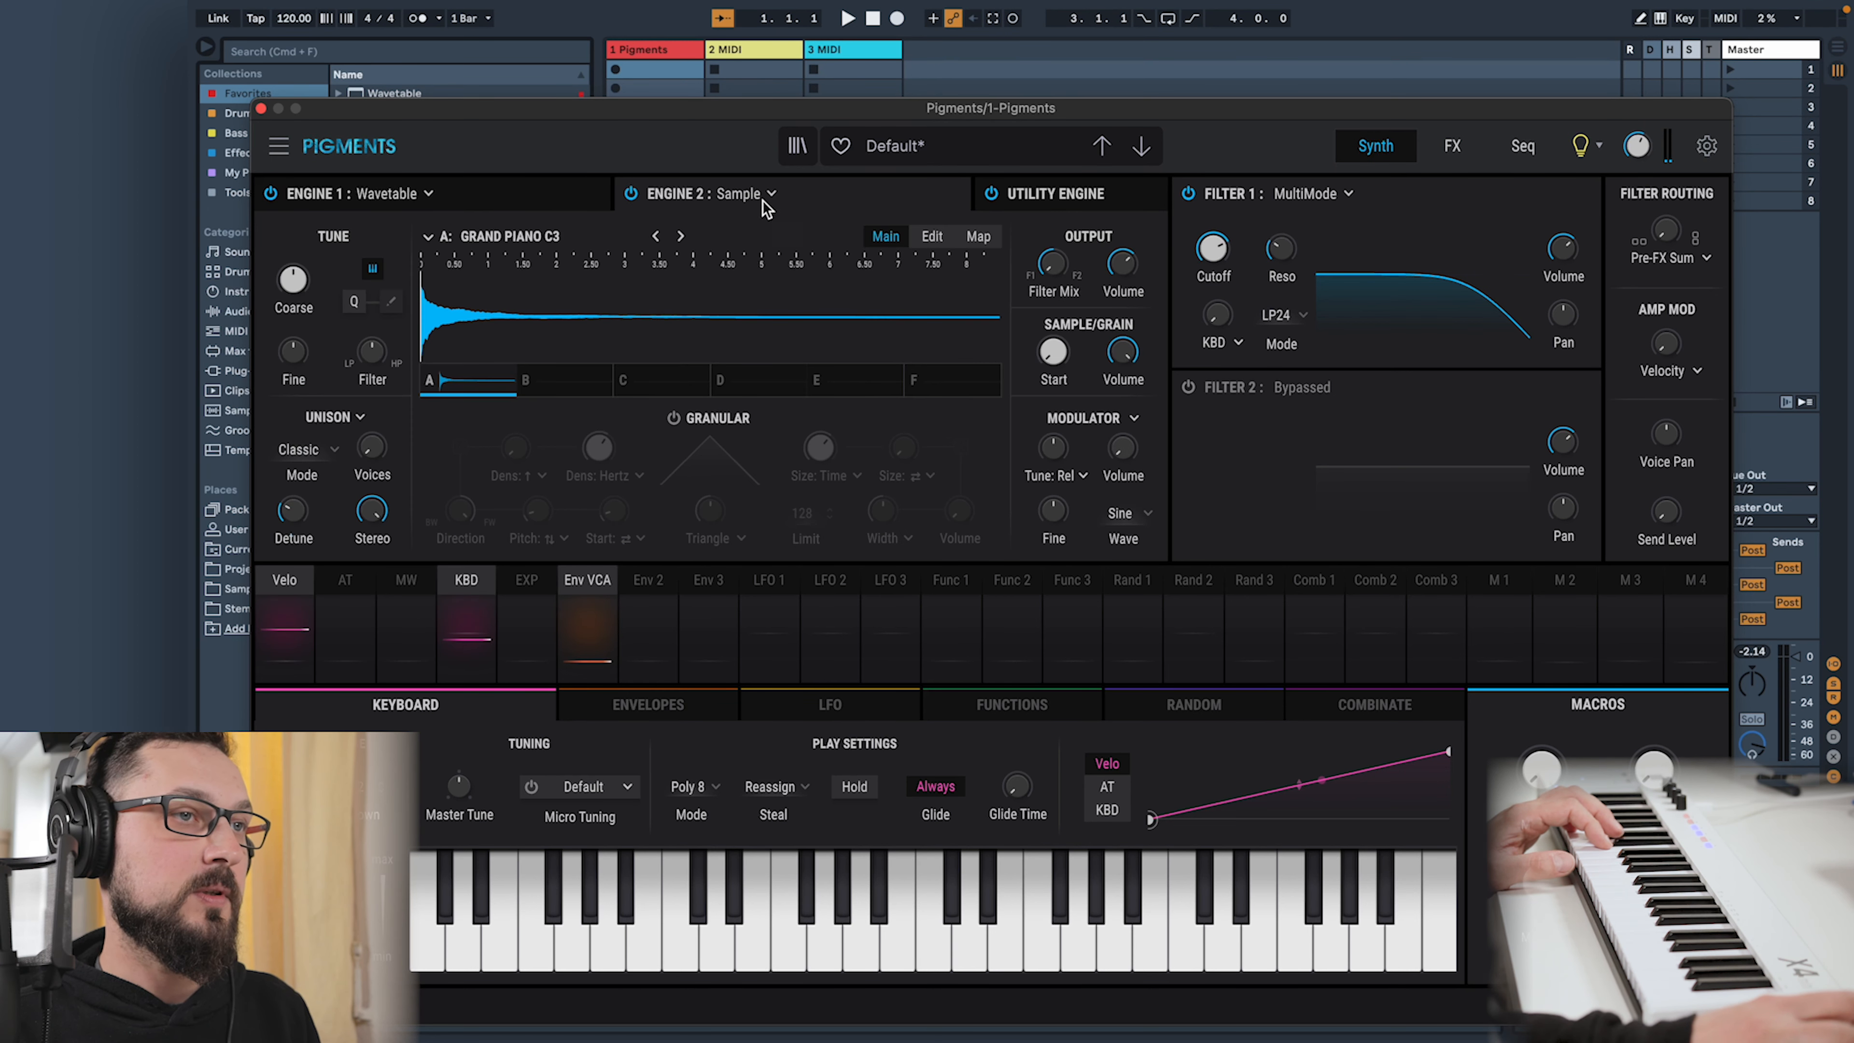
left_click(724, 196)
left_click(598, 270)
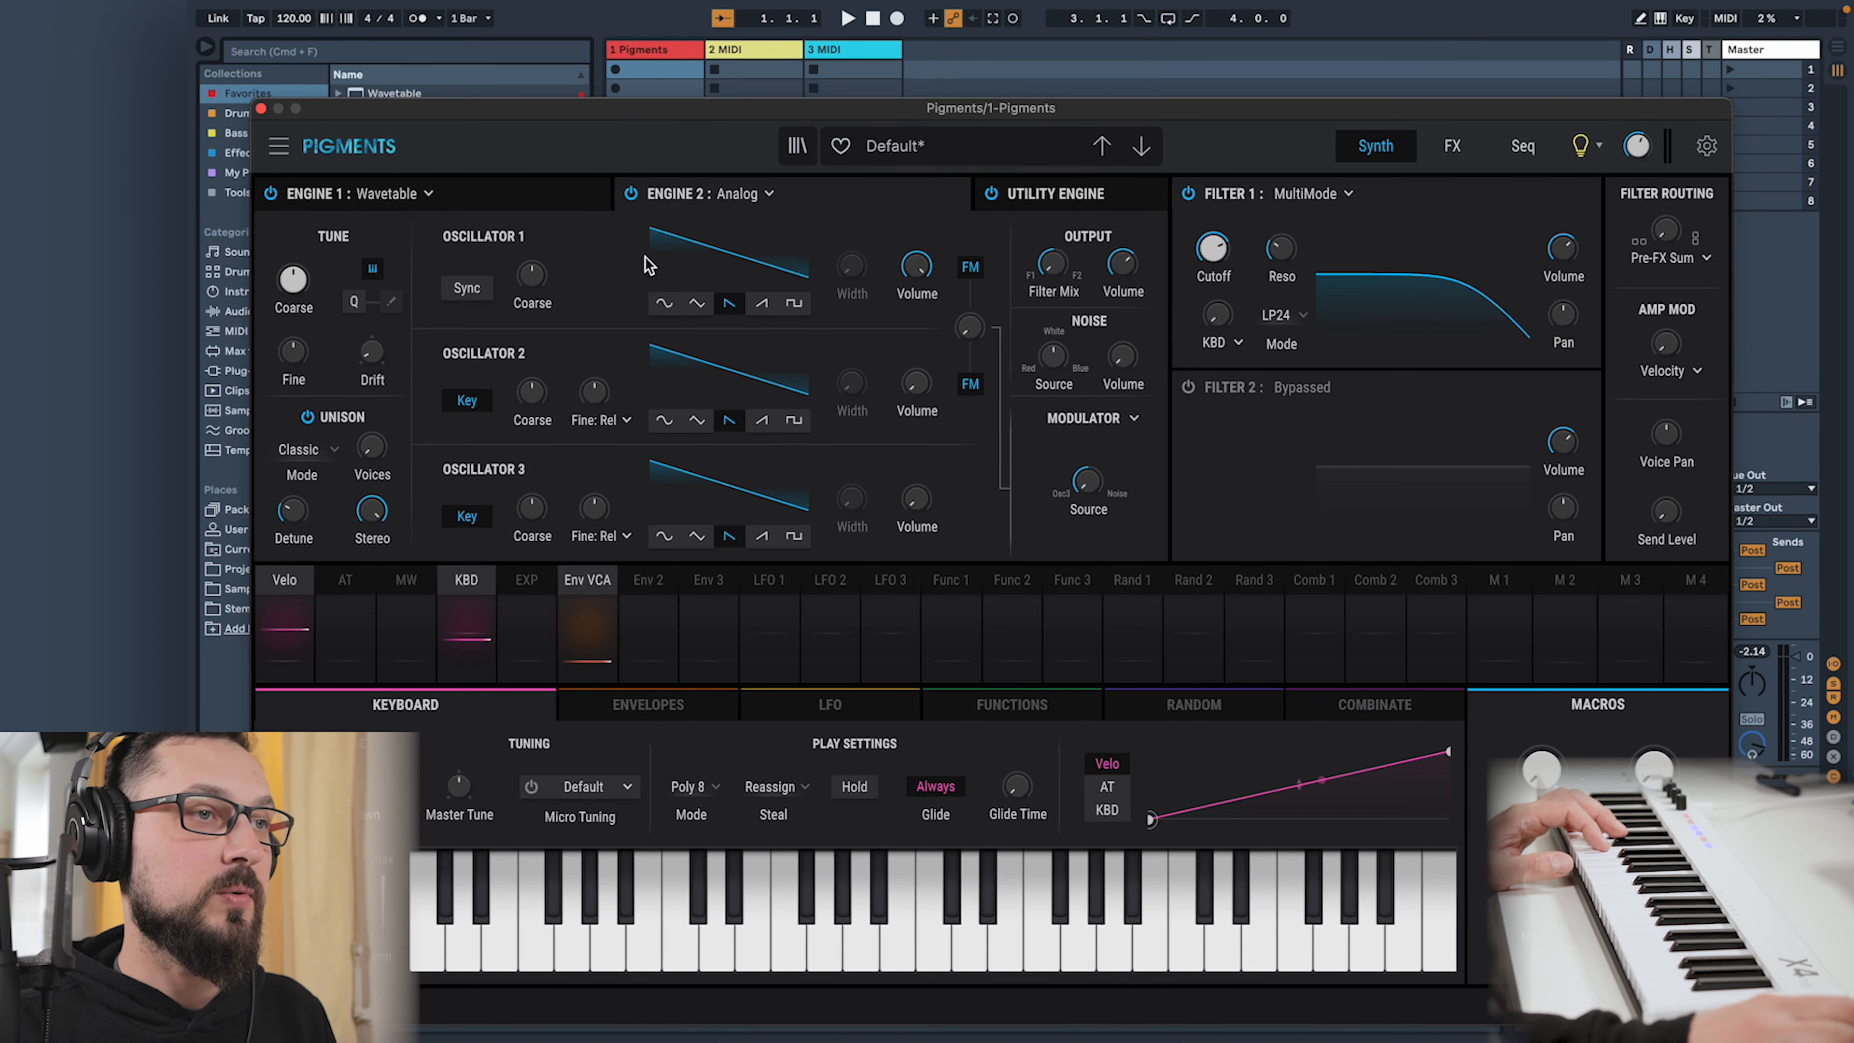
Raise Oscillator 2's volume in Engine 2 to about -15.9 dB and reduce Oscillator 1's volume
left_click_drag(916, 382, 923, 305)
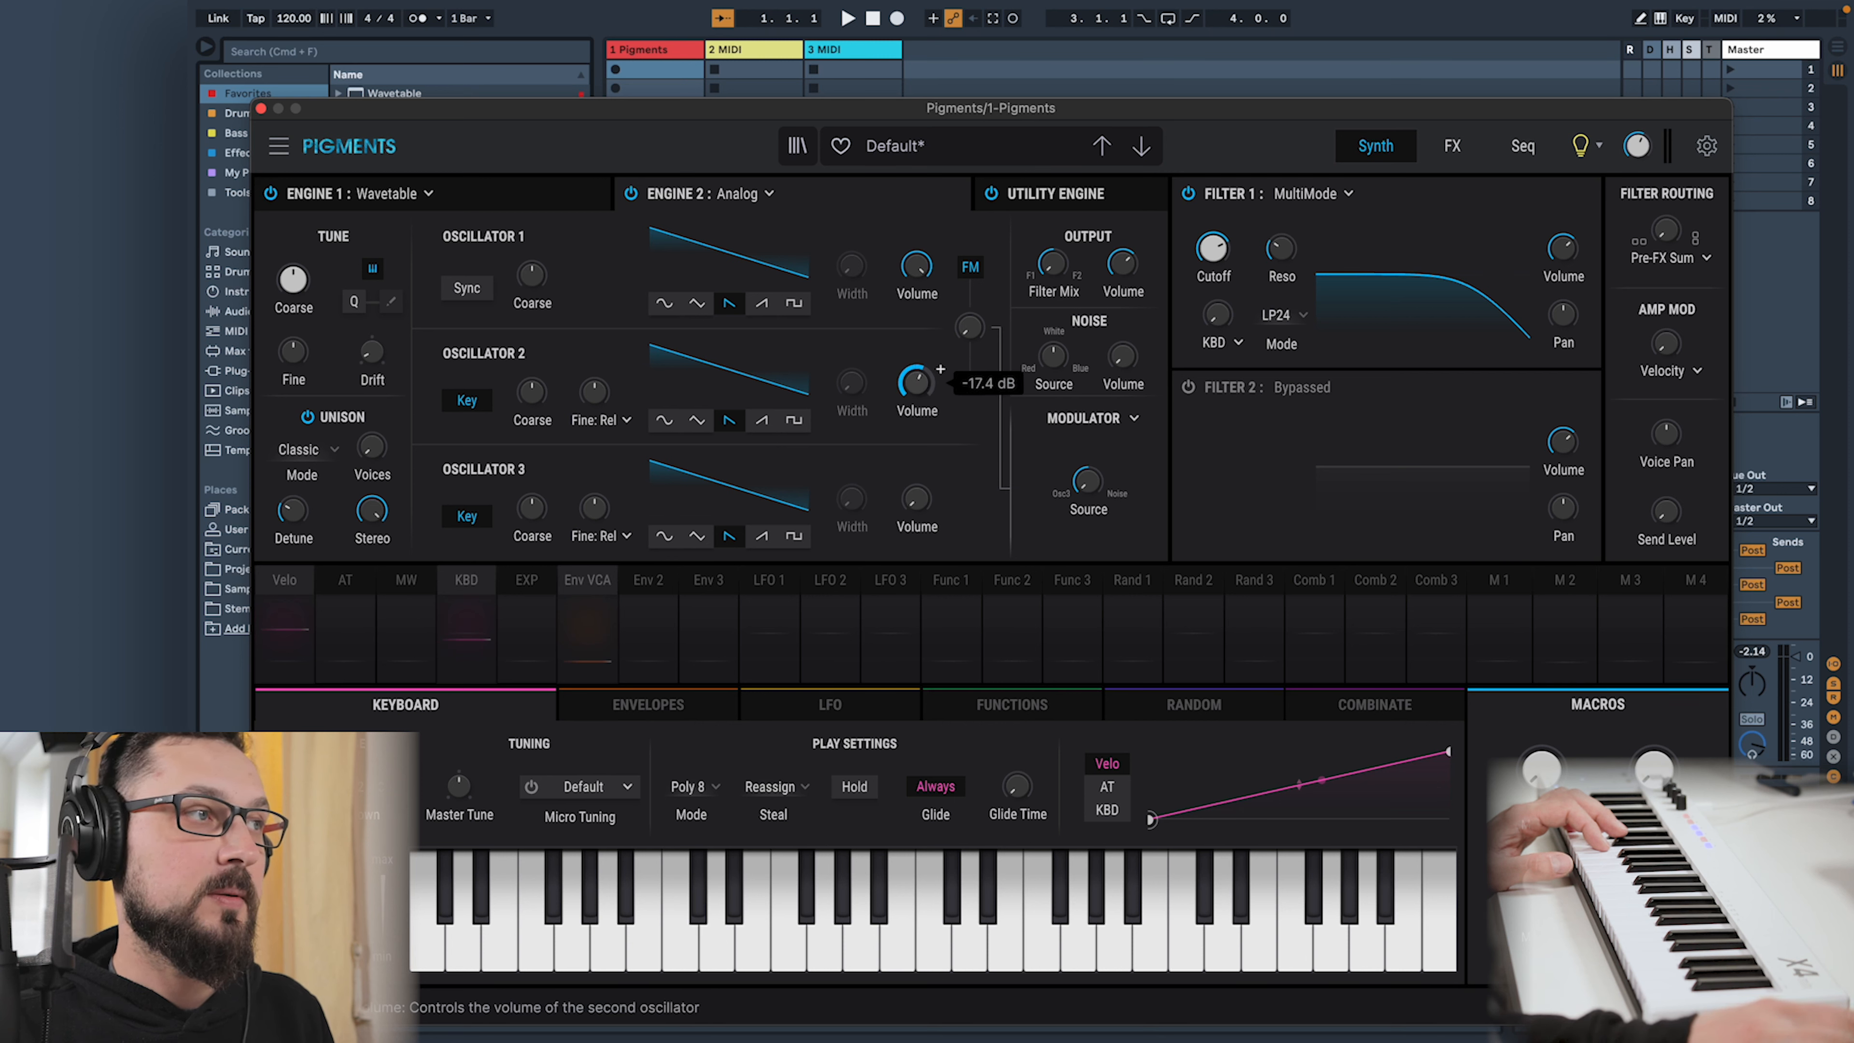
left_click_drag(930, 209, 930, 205)
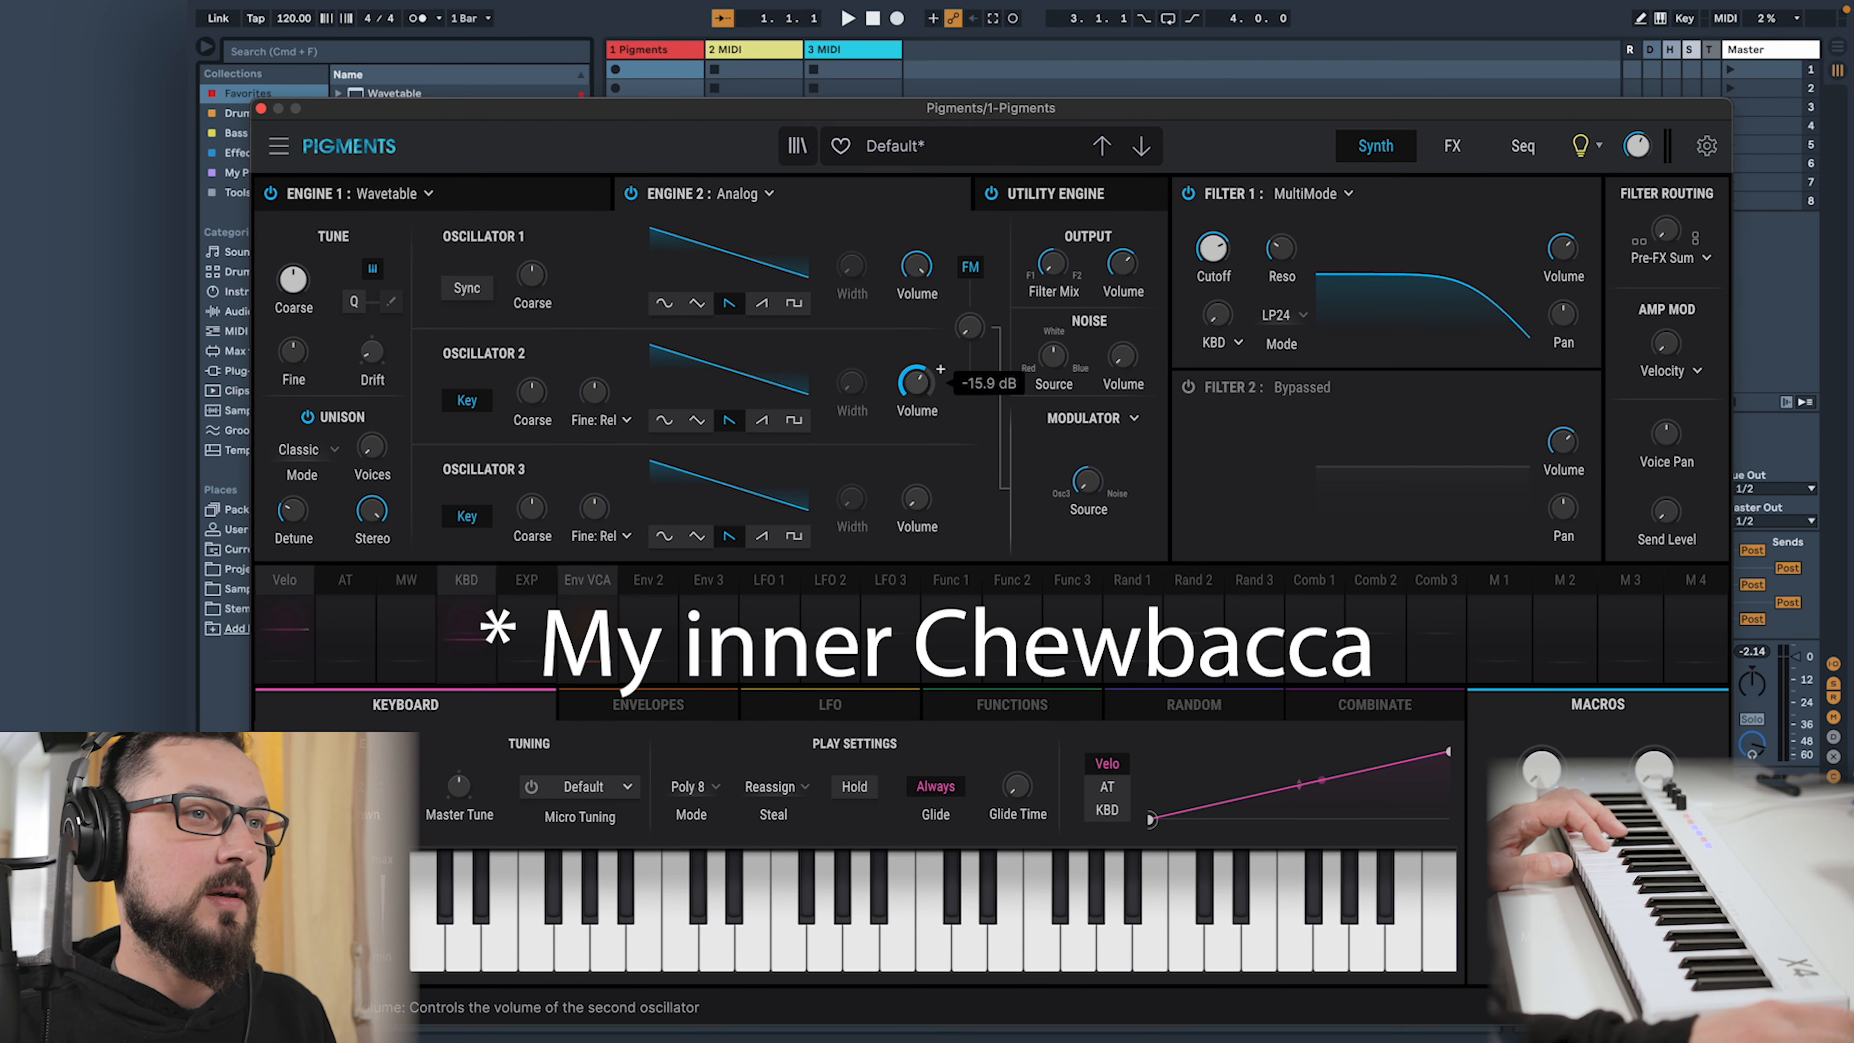
left_click_drag(916, 267, 914, 317)
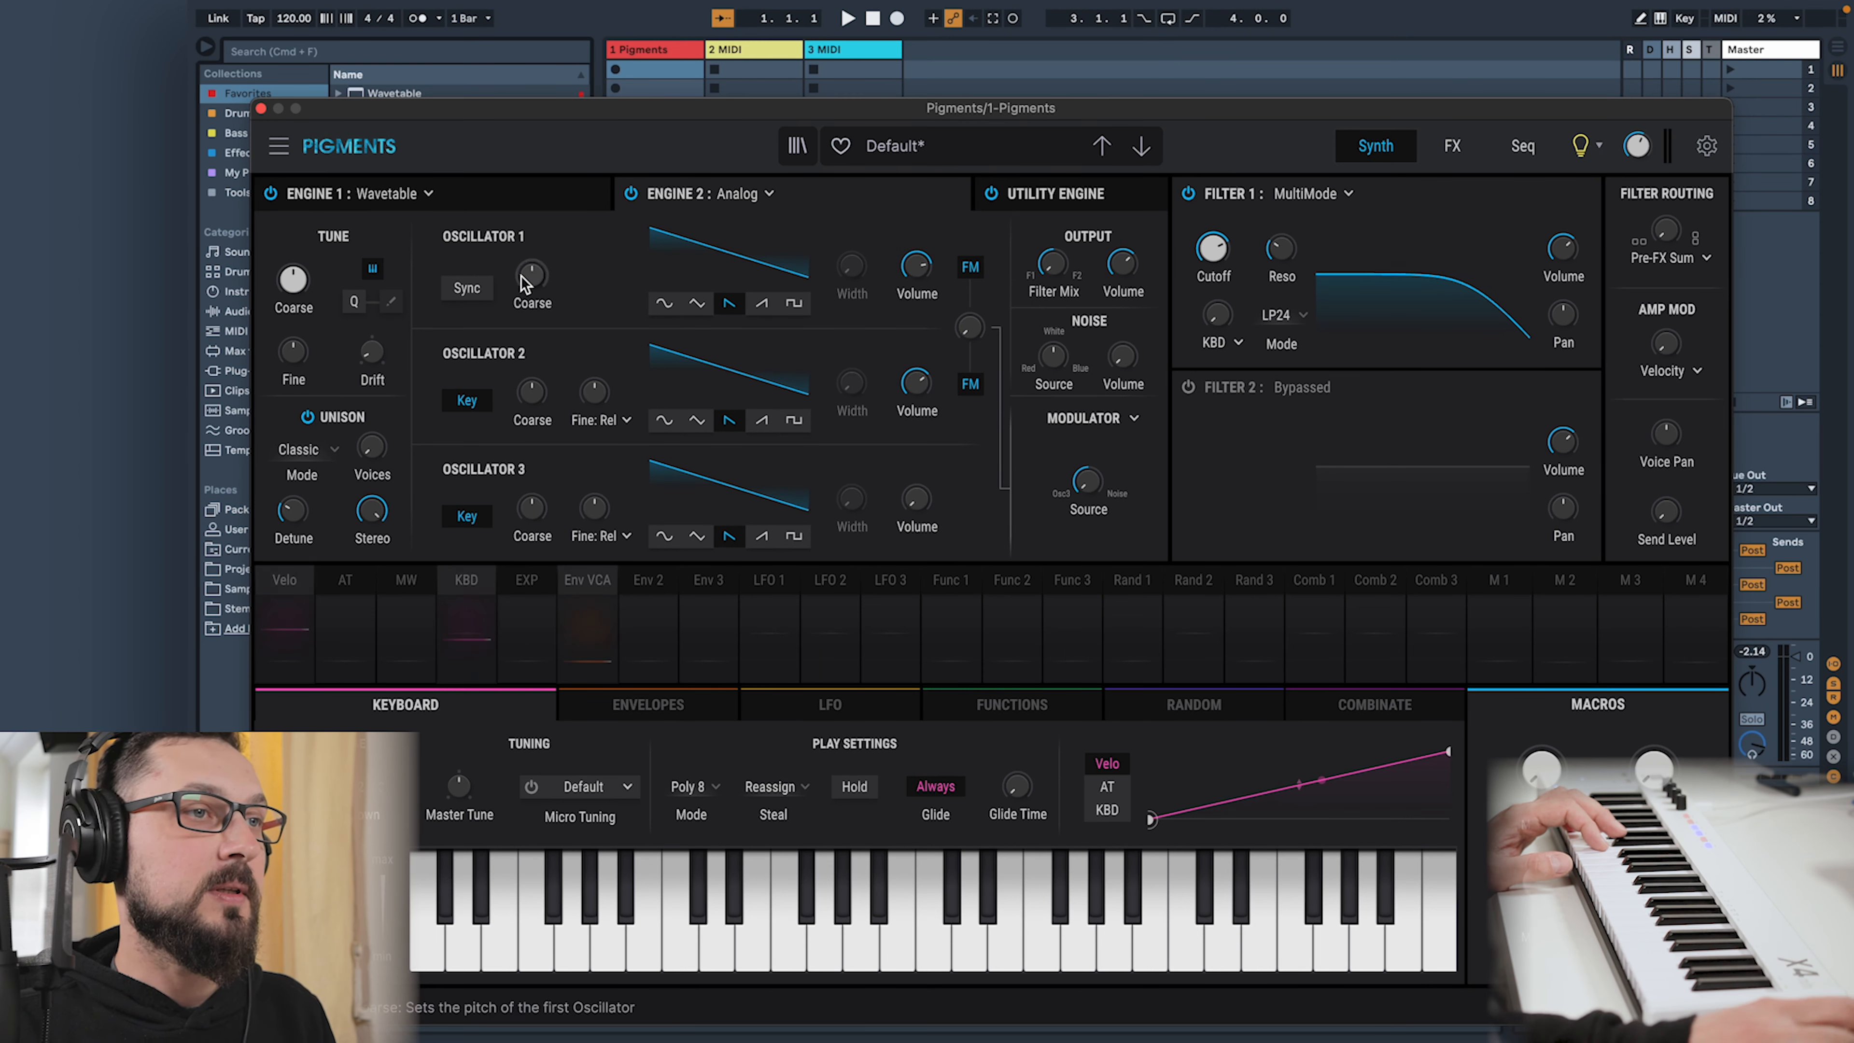
Change Oscillator 2 in Engine 2 to a sine wave and lower its coarse pitch
left_click(664, 421)
left_click_drag(532, 393, 533, 419)
left_click_drag(548, 493, 569, 574)
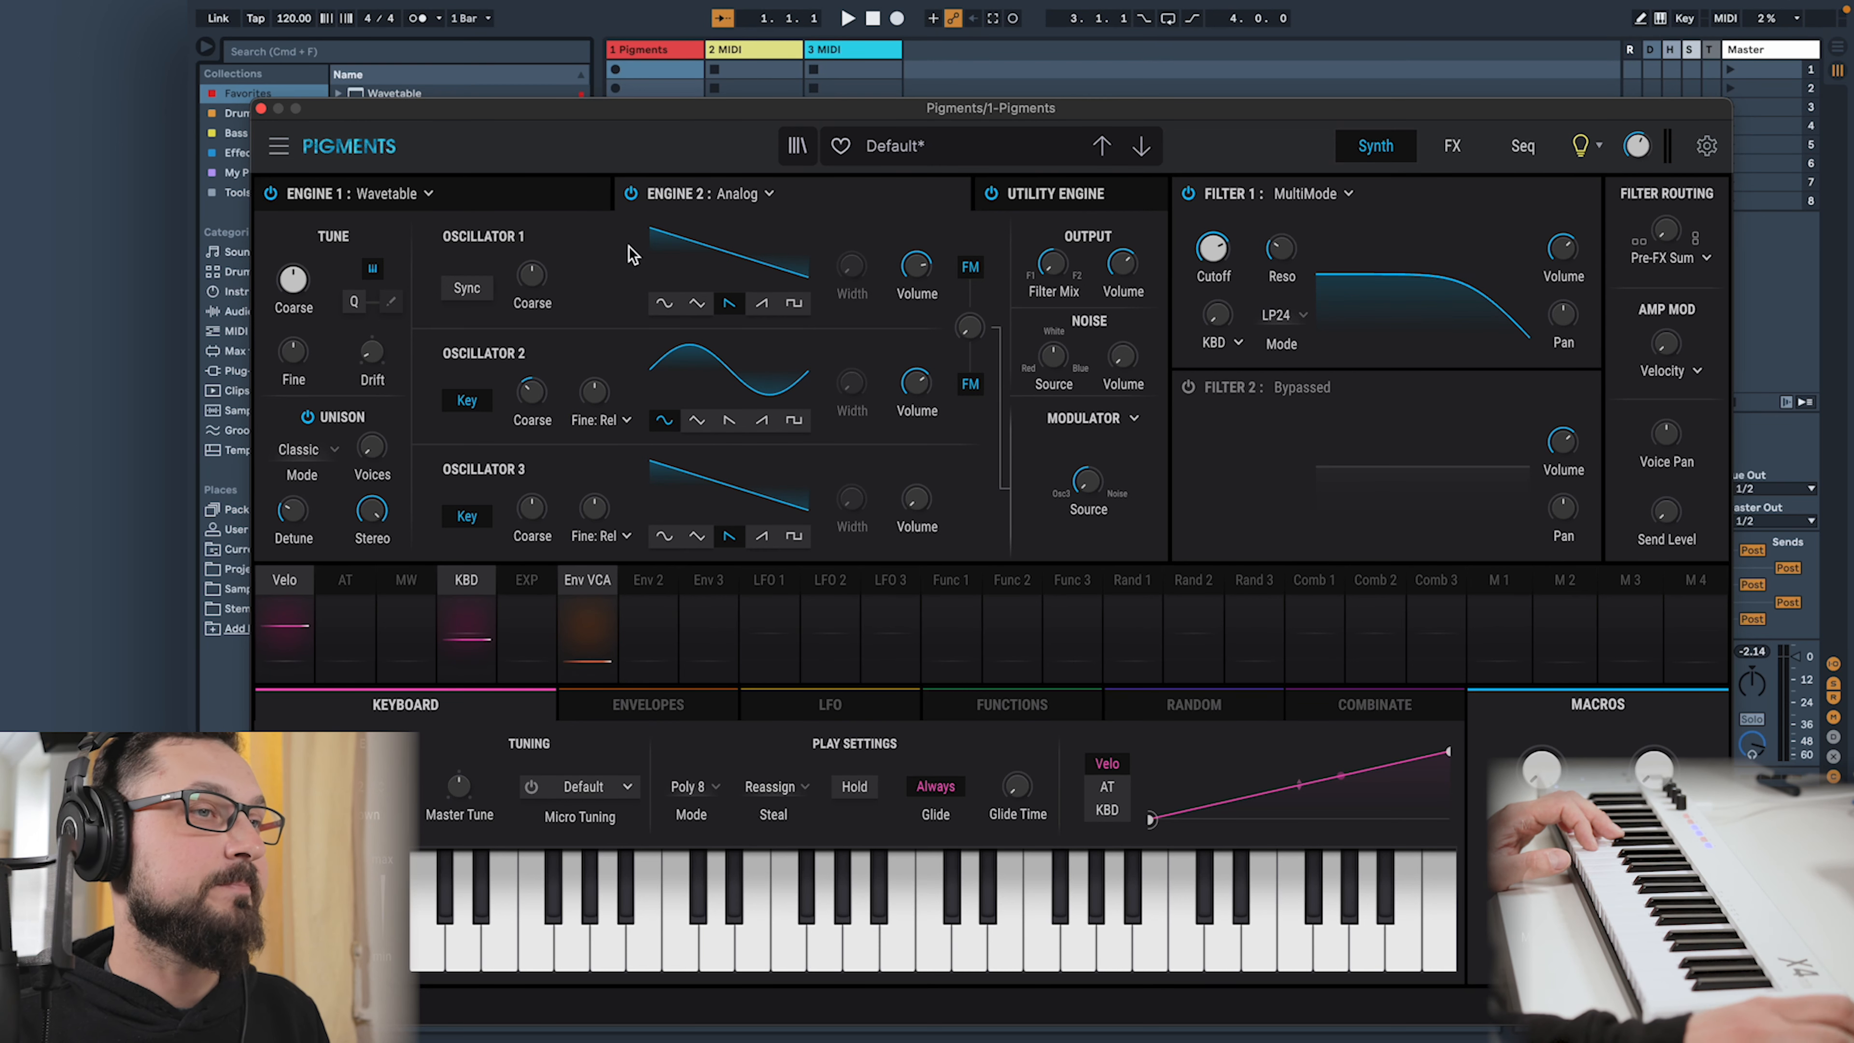
Switch Engine 2's unison to Super mode with less detune, and lower the engine's main coarse tuning
left_click(324, 450)
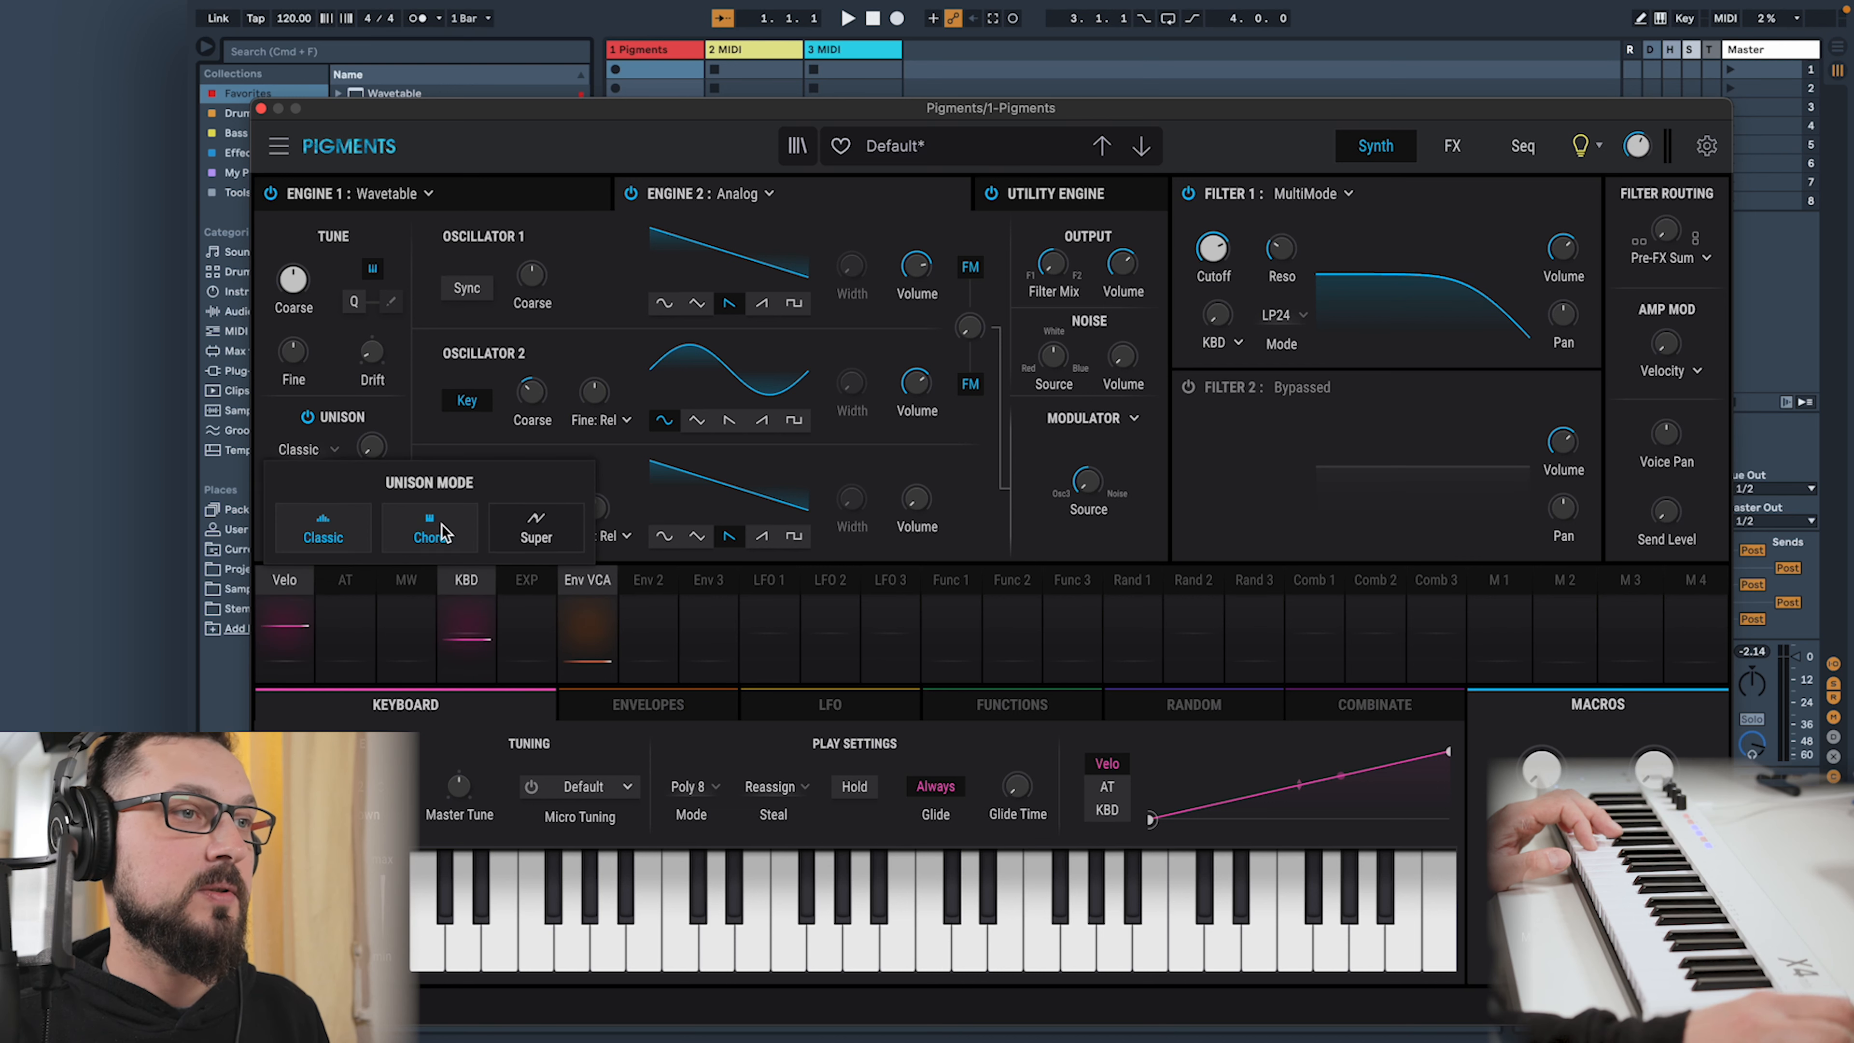
left_click(536, 526)
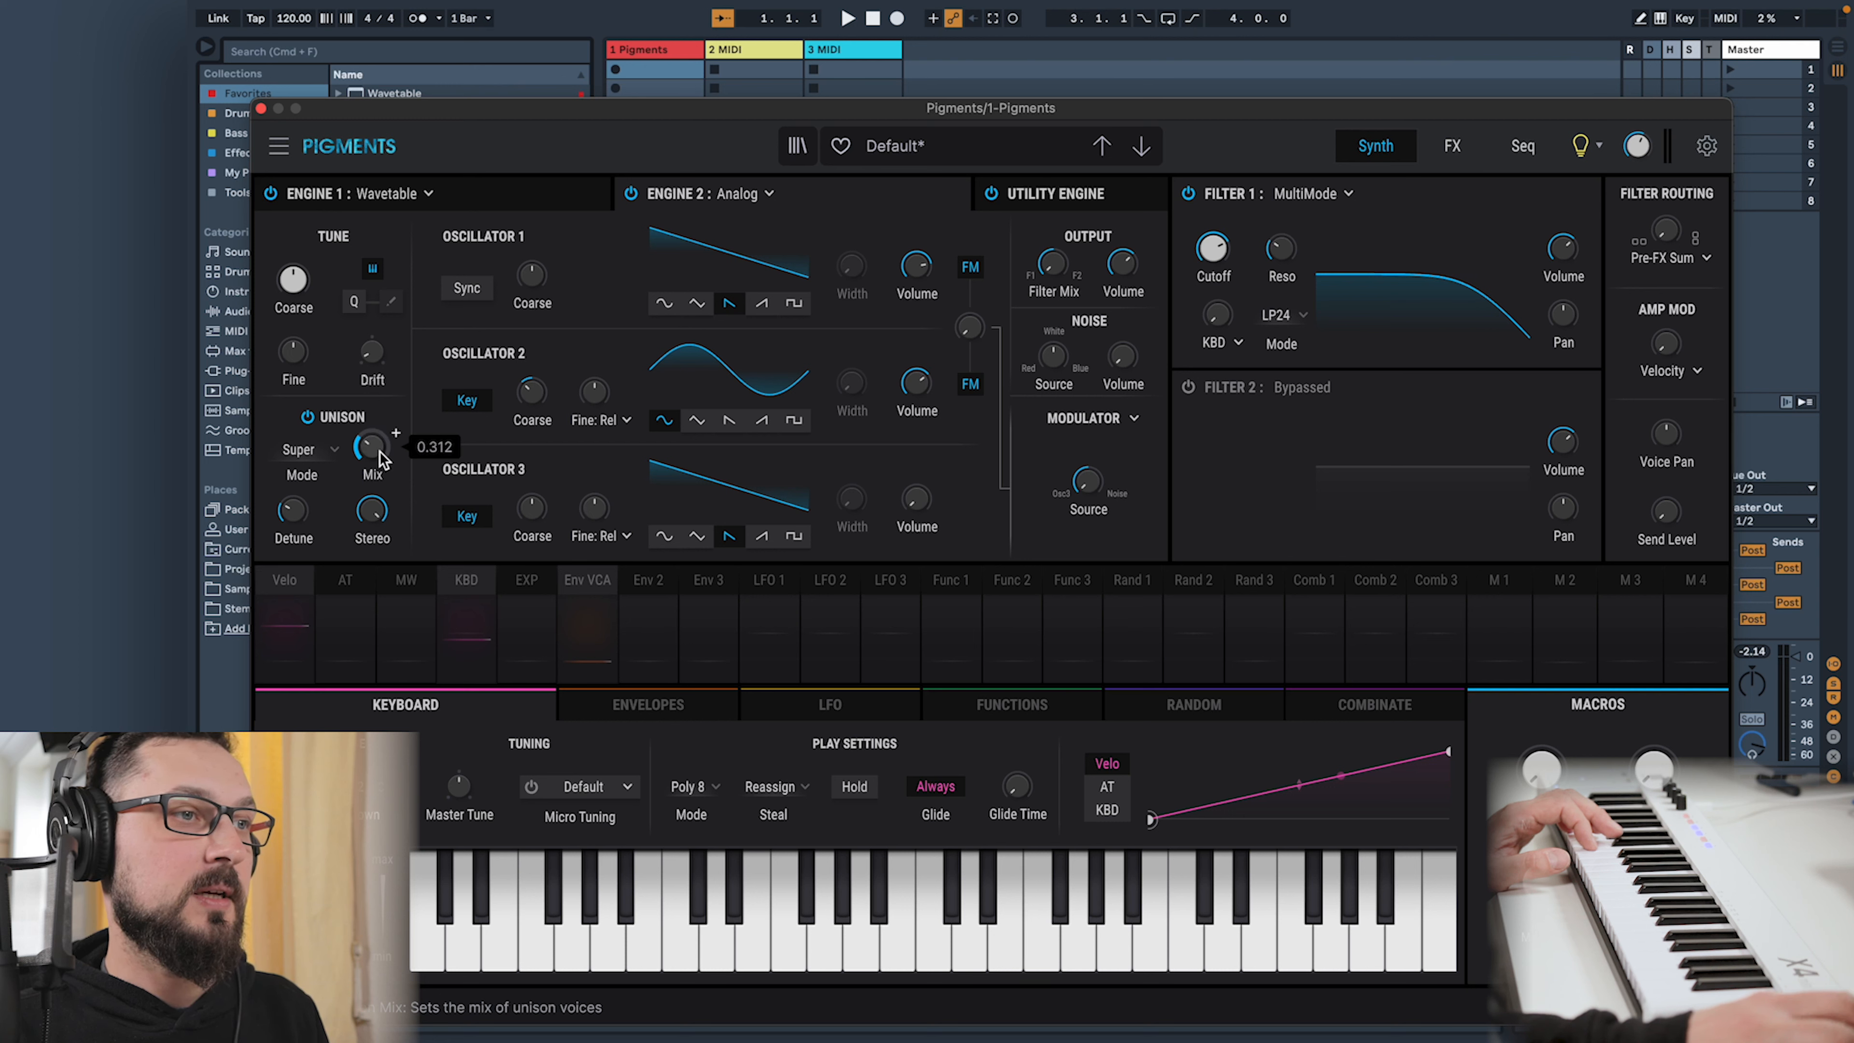
left_click_drag(303, 519, 304, 542)
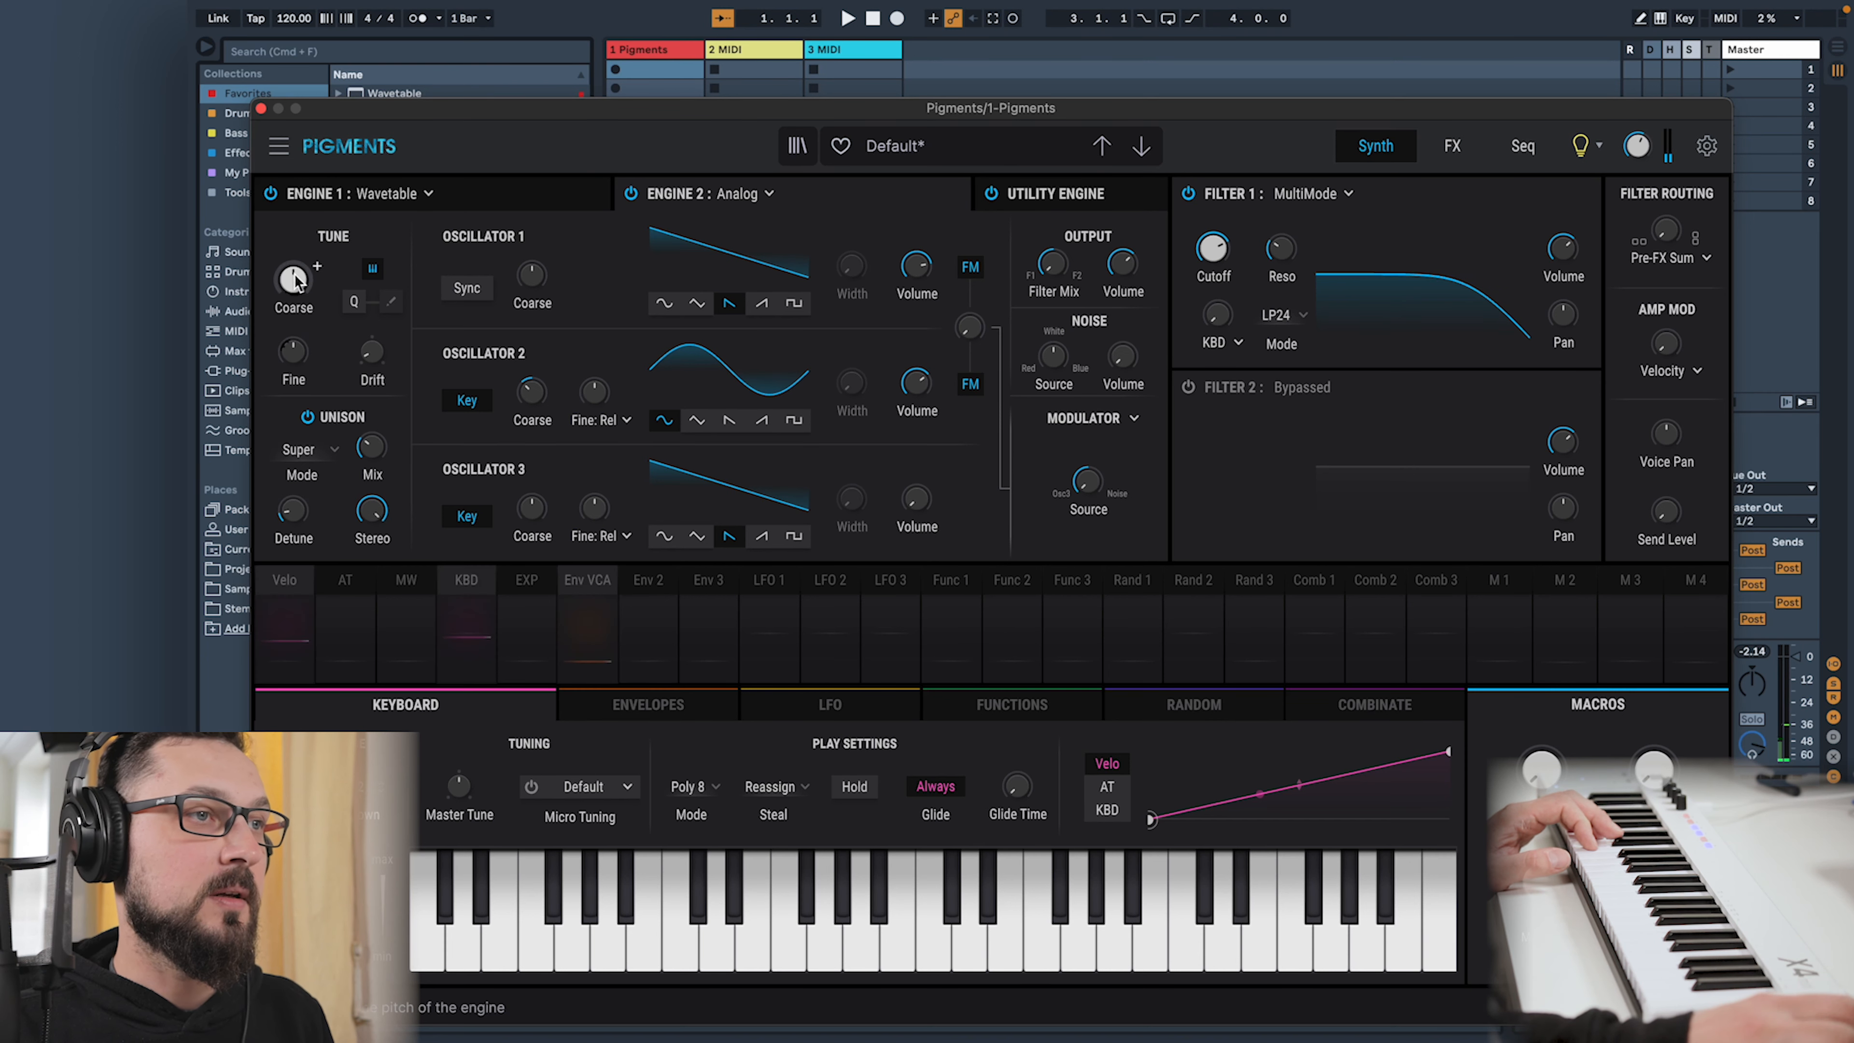
mouse_move(296, 282)
left_click_drag(295, 282, 303, 333)
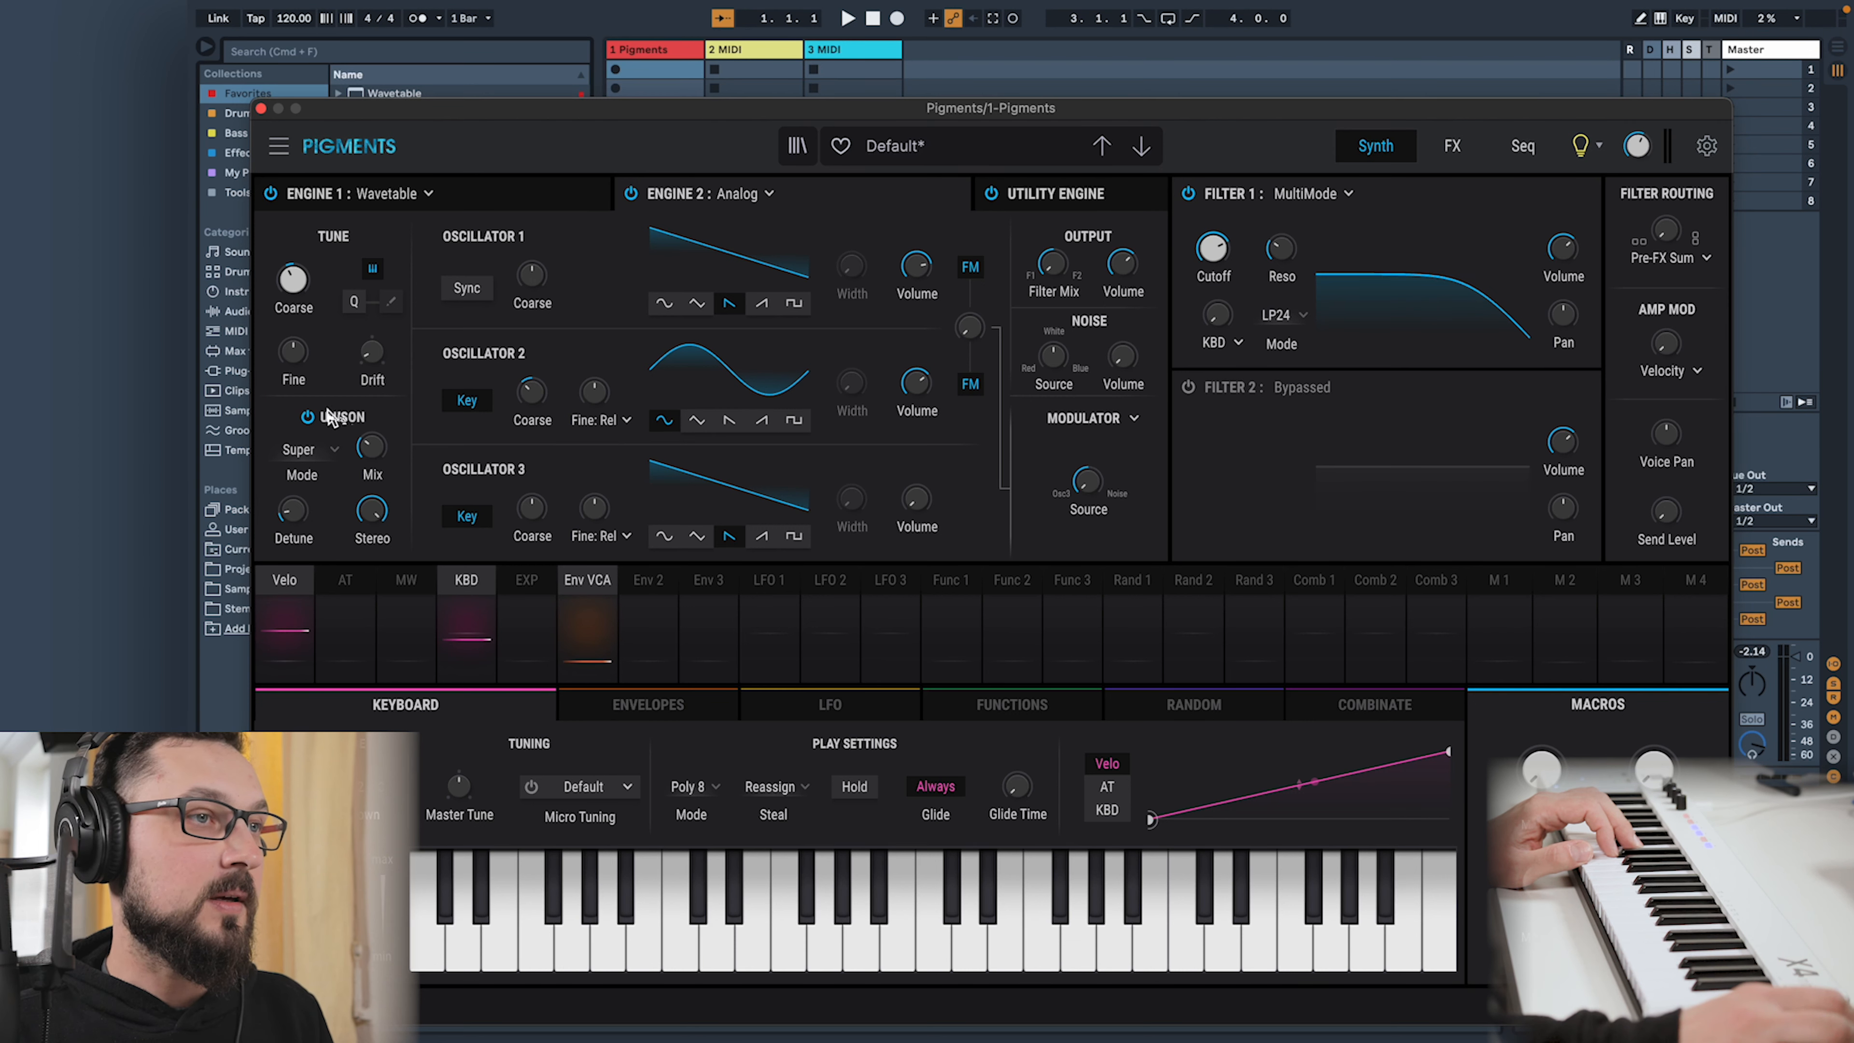
Add a small amount of linear frequency modulation from the modulator to Engine 1's wavetable
left_click(458, 208)
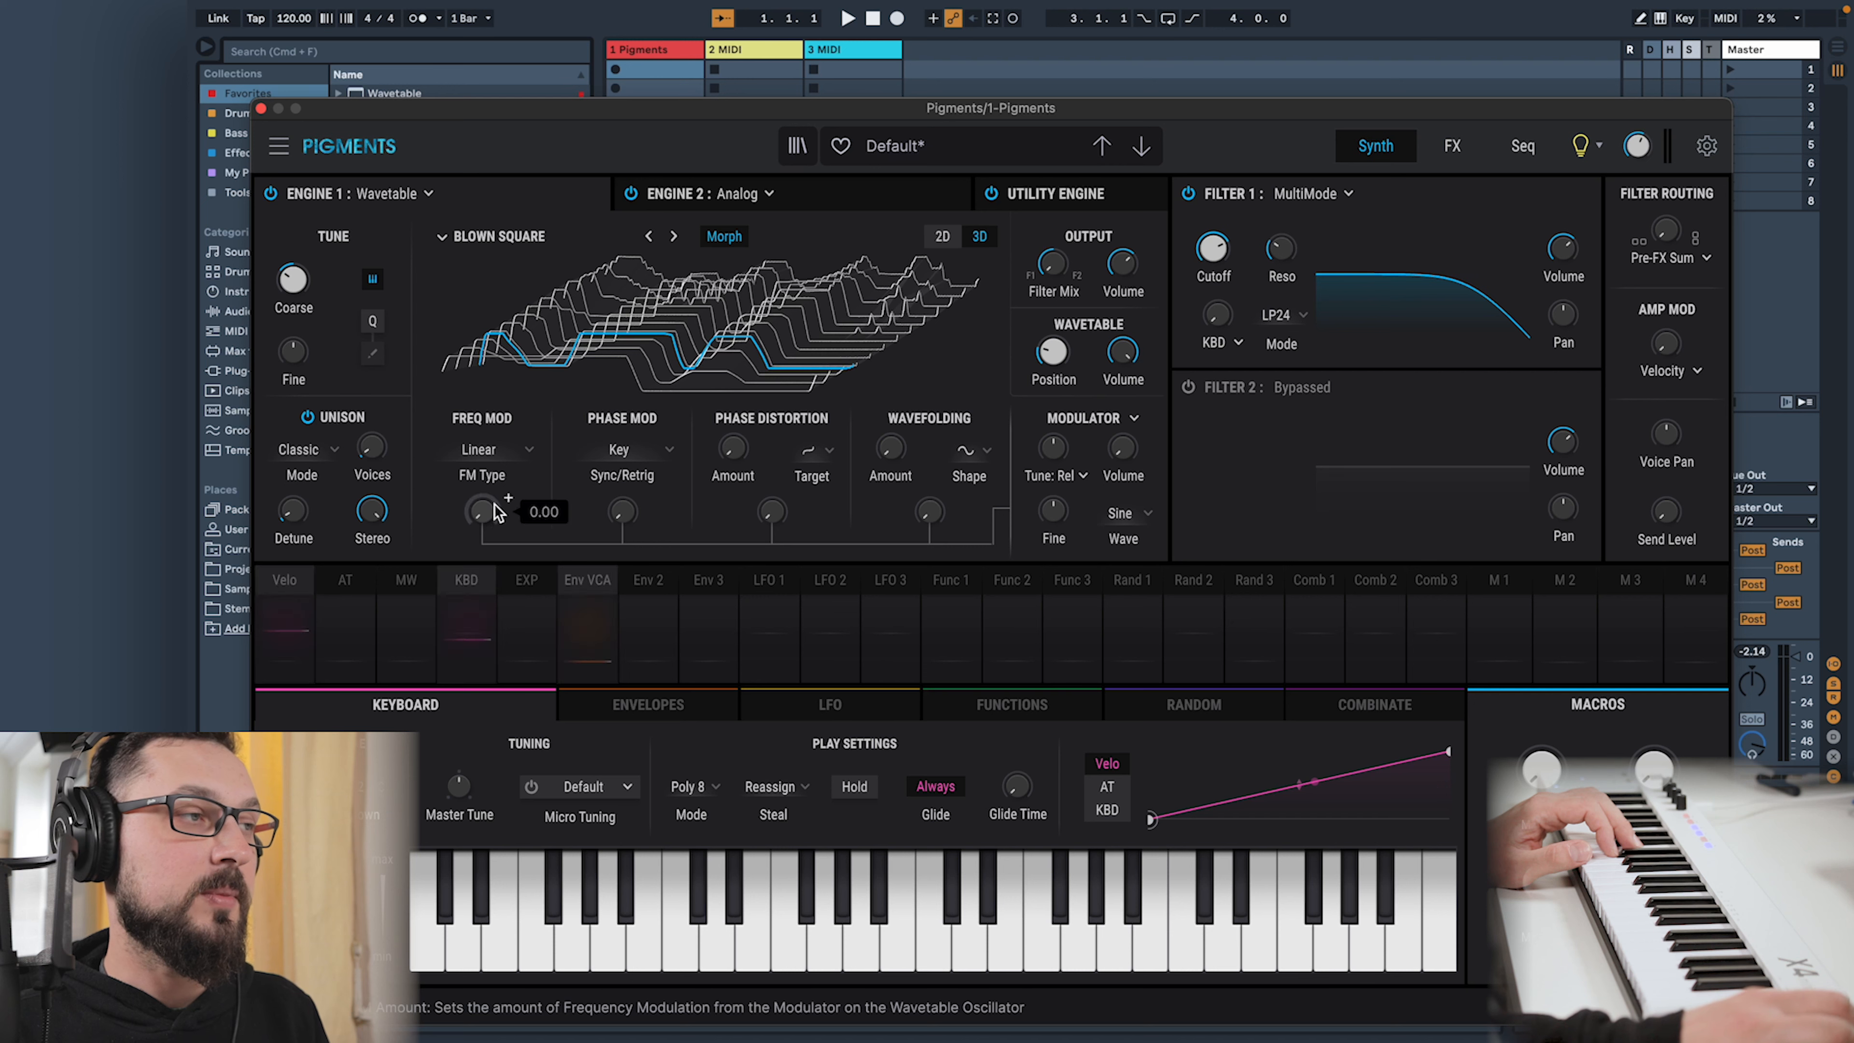
left_click_drag(482, 506, 480, 450)
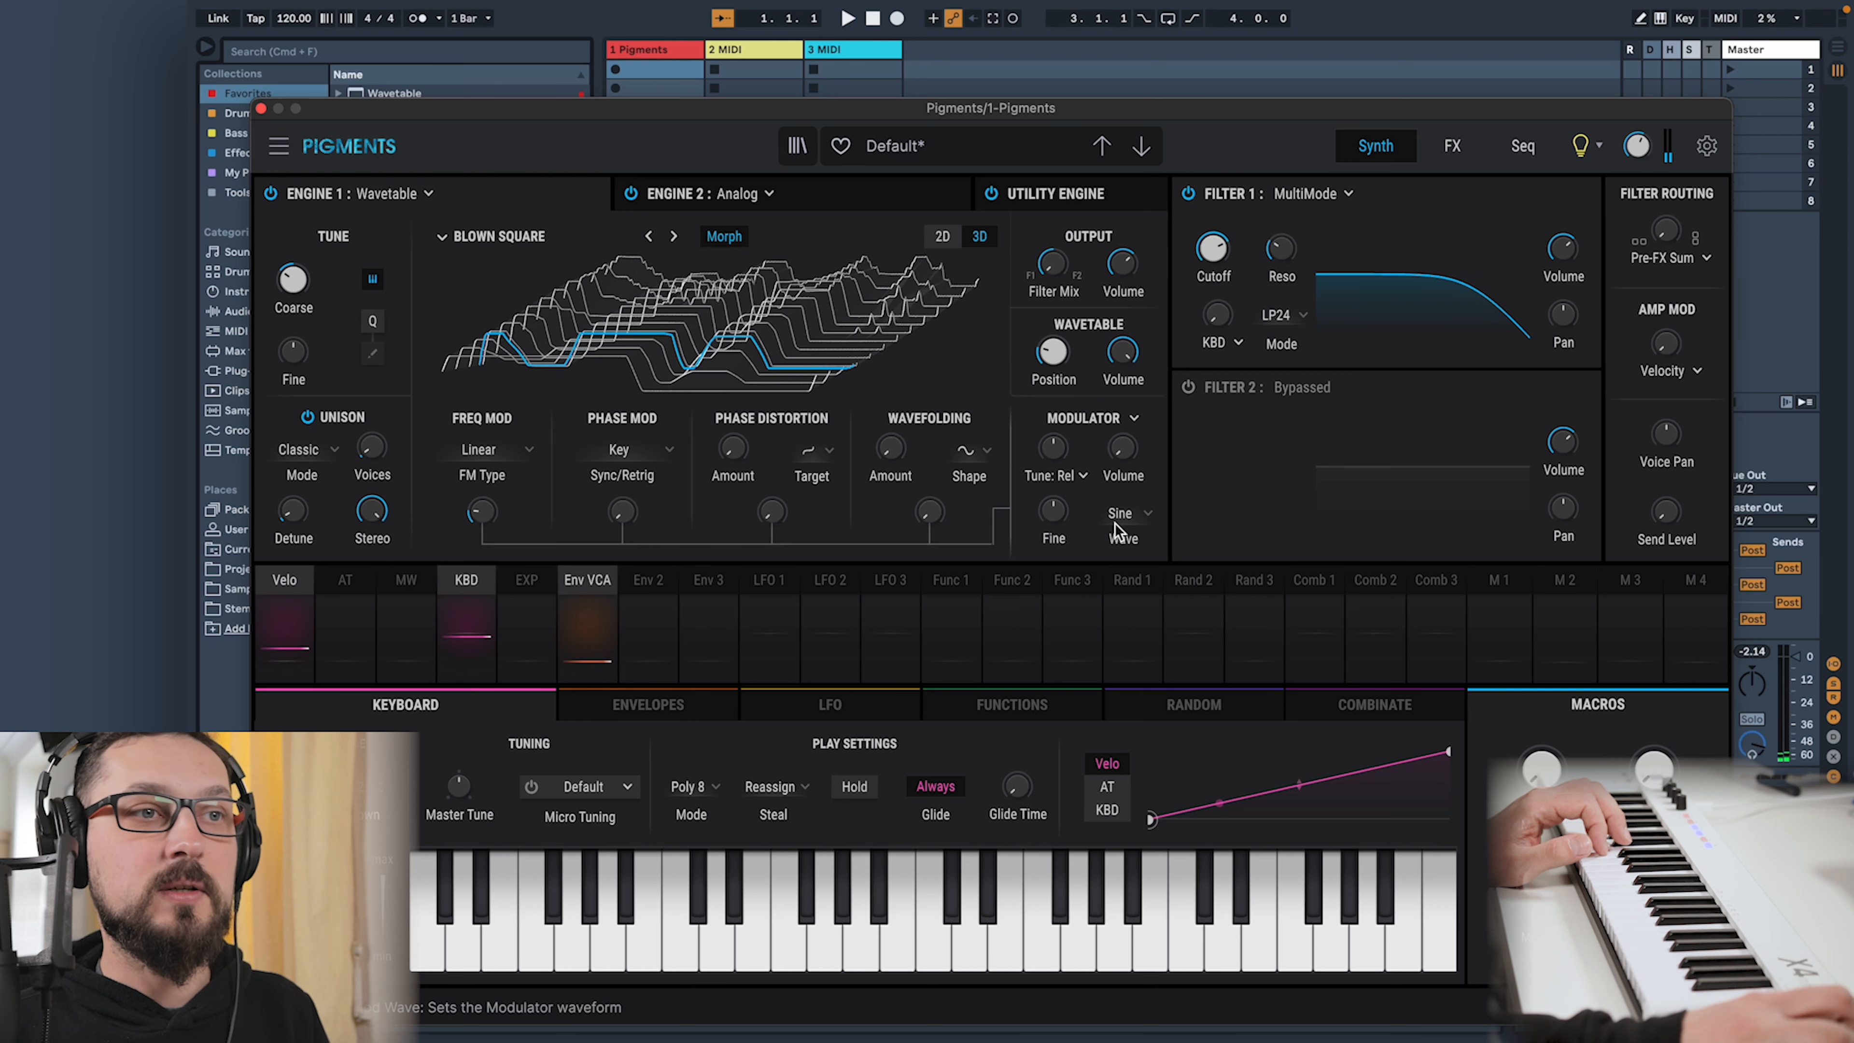
Add slight phase distortion to Engine 1's wavetable and set its wavefolding amount to about 0.888
mouse_move(609, 523)
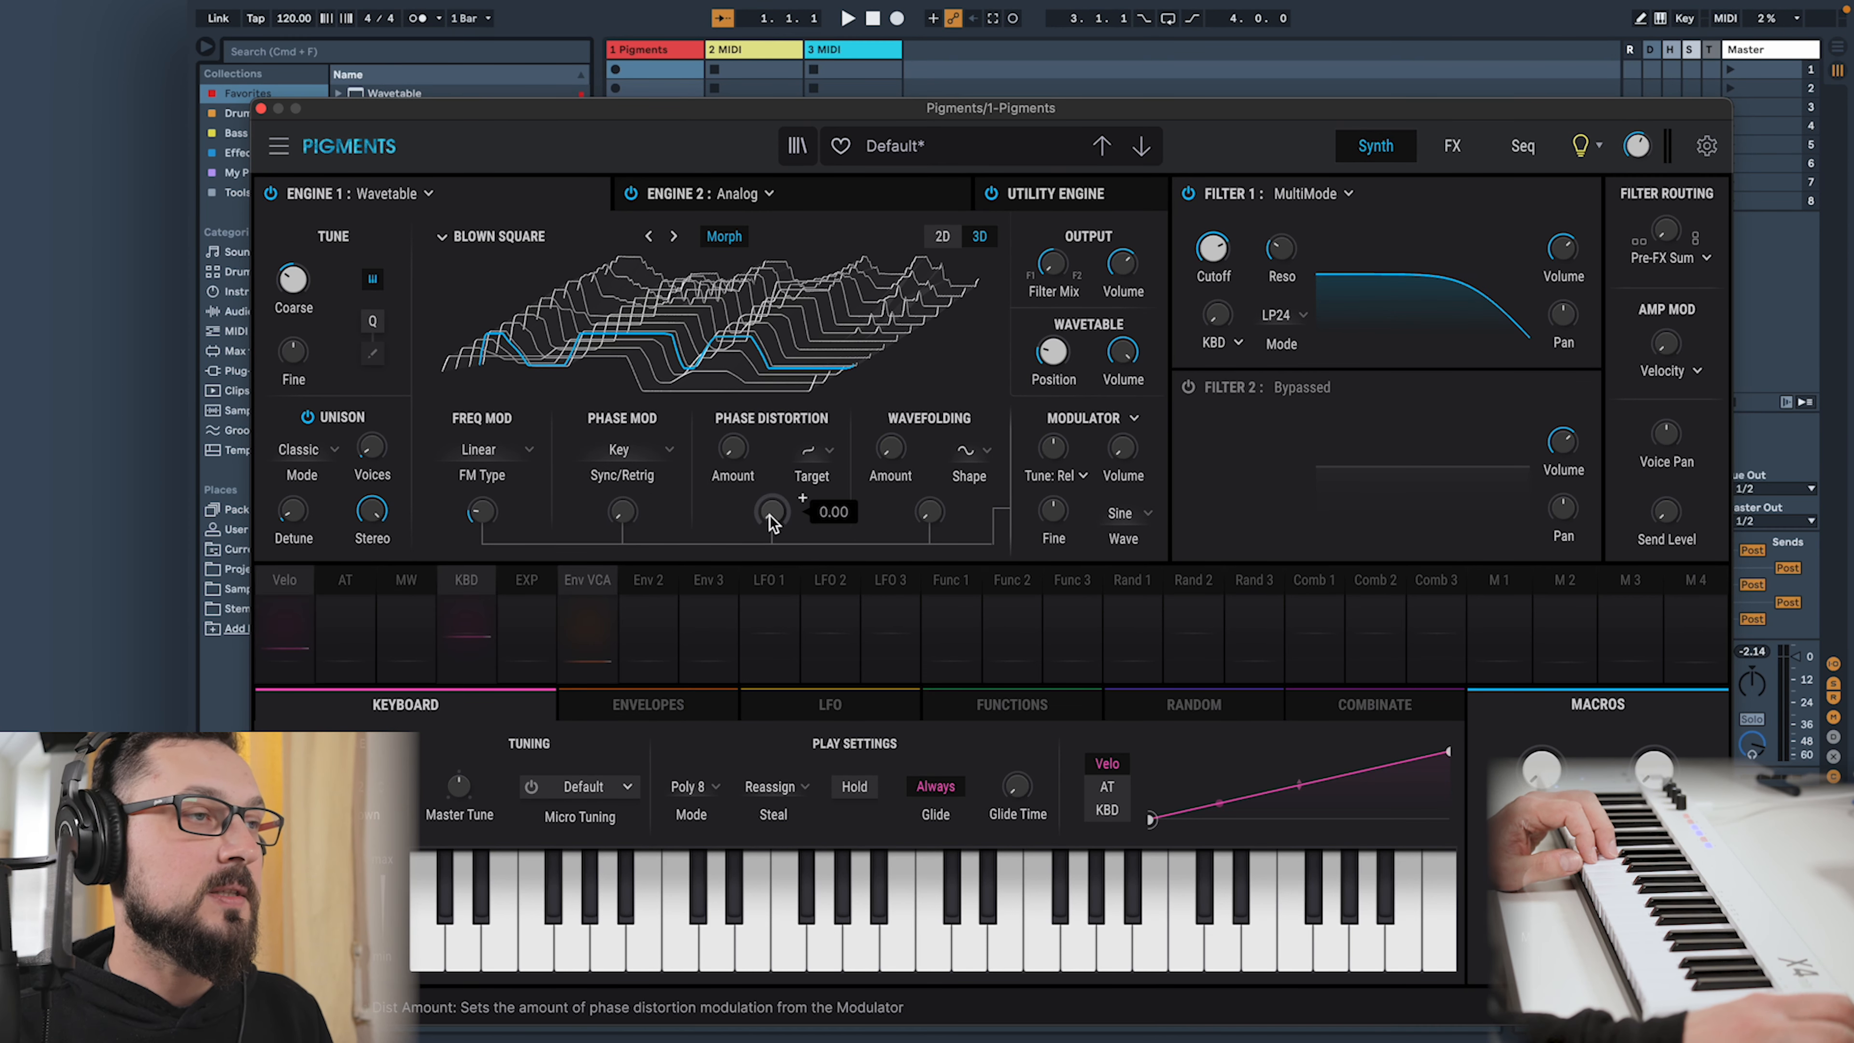
left_click_drag(764, 502, 762, 433)
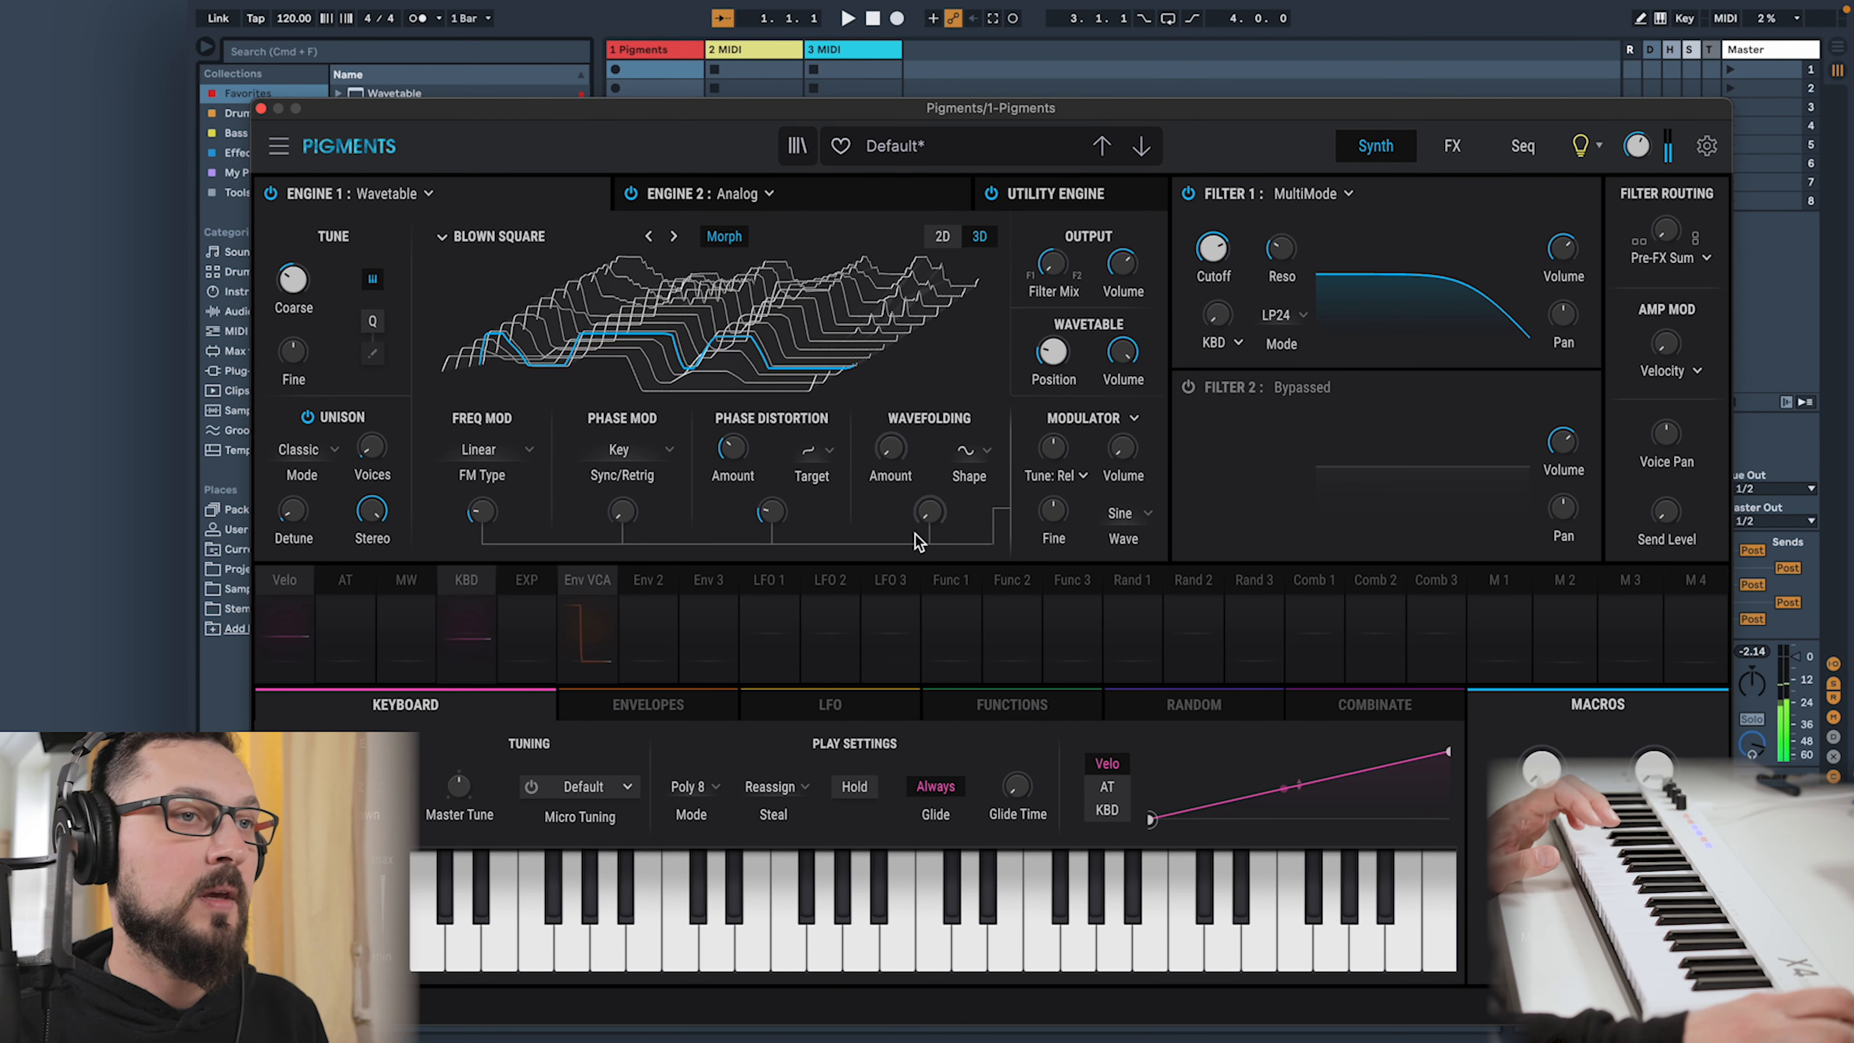
left_click_drag(902, 460, 888, 406)
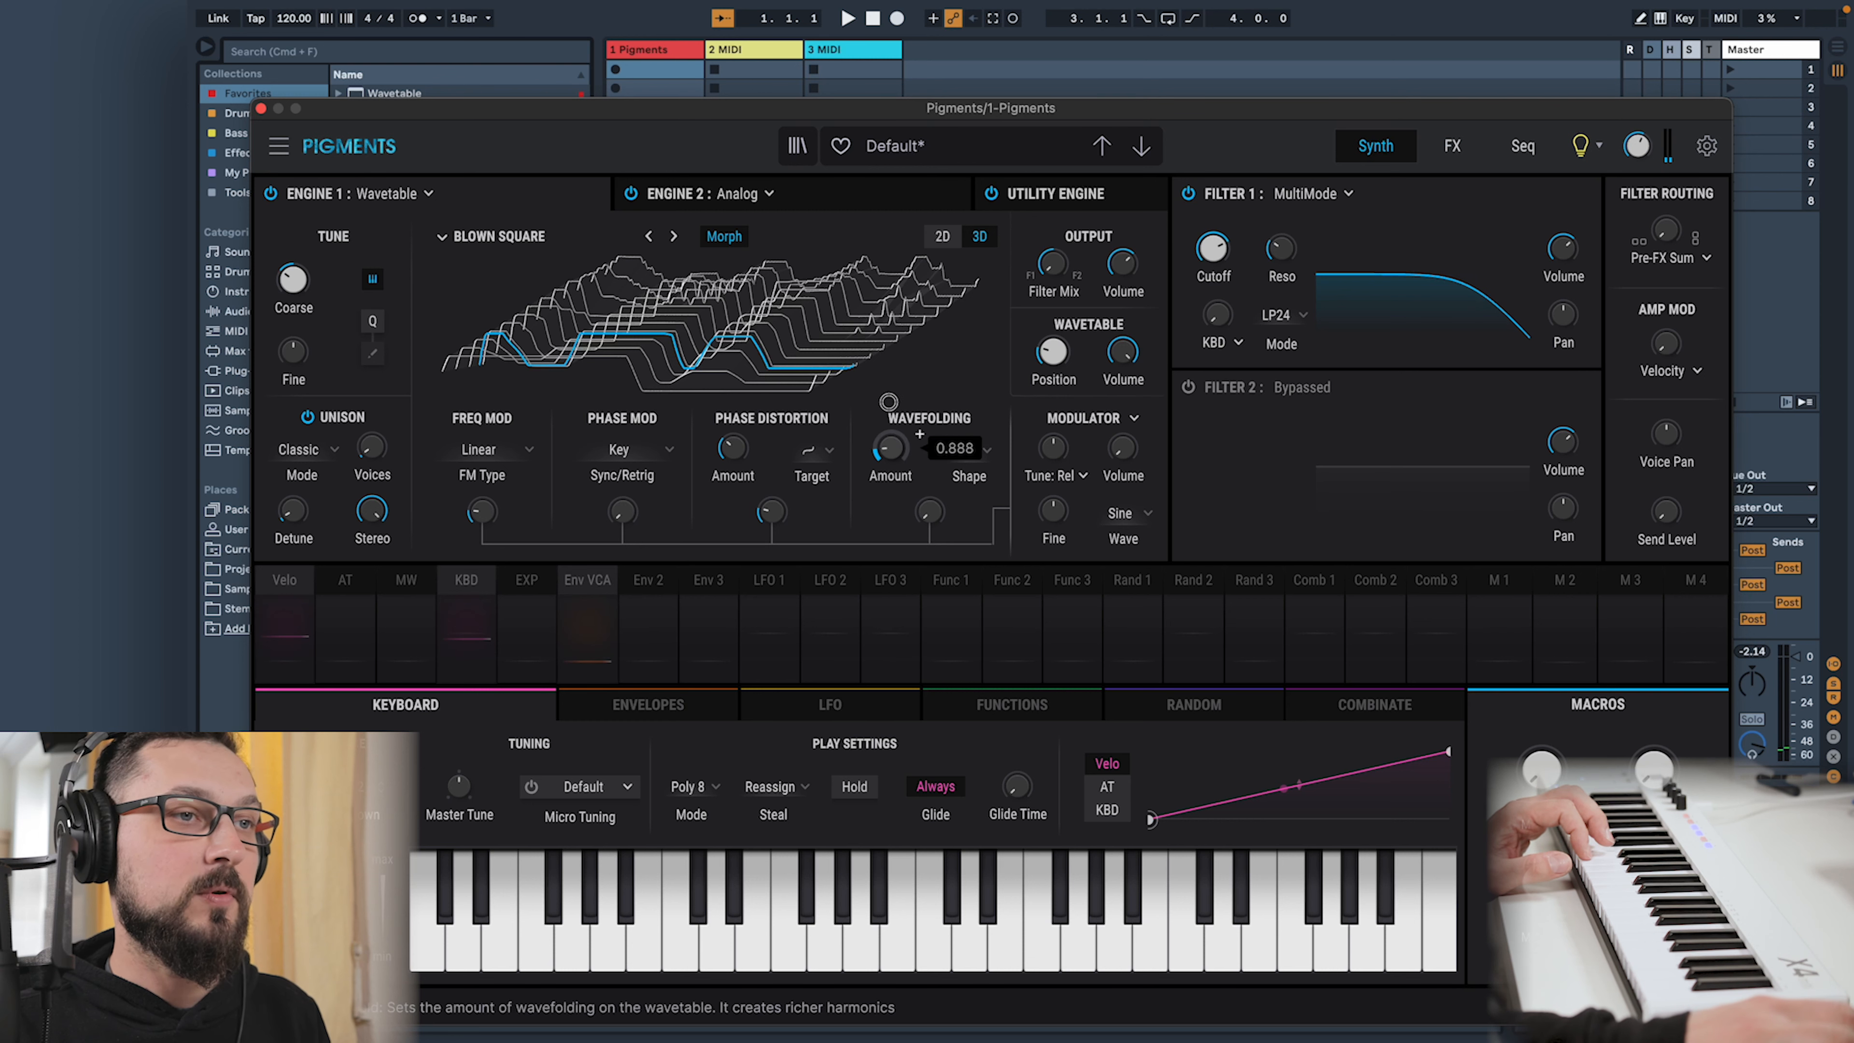
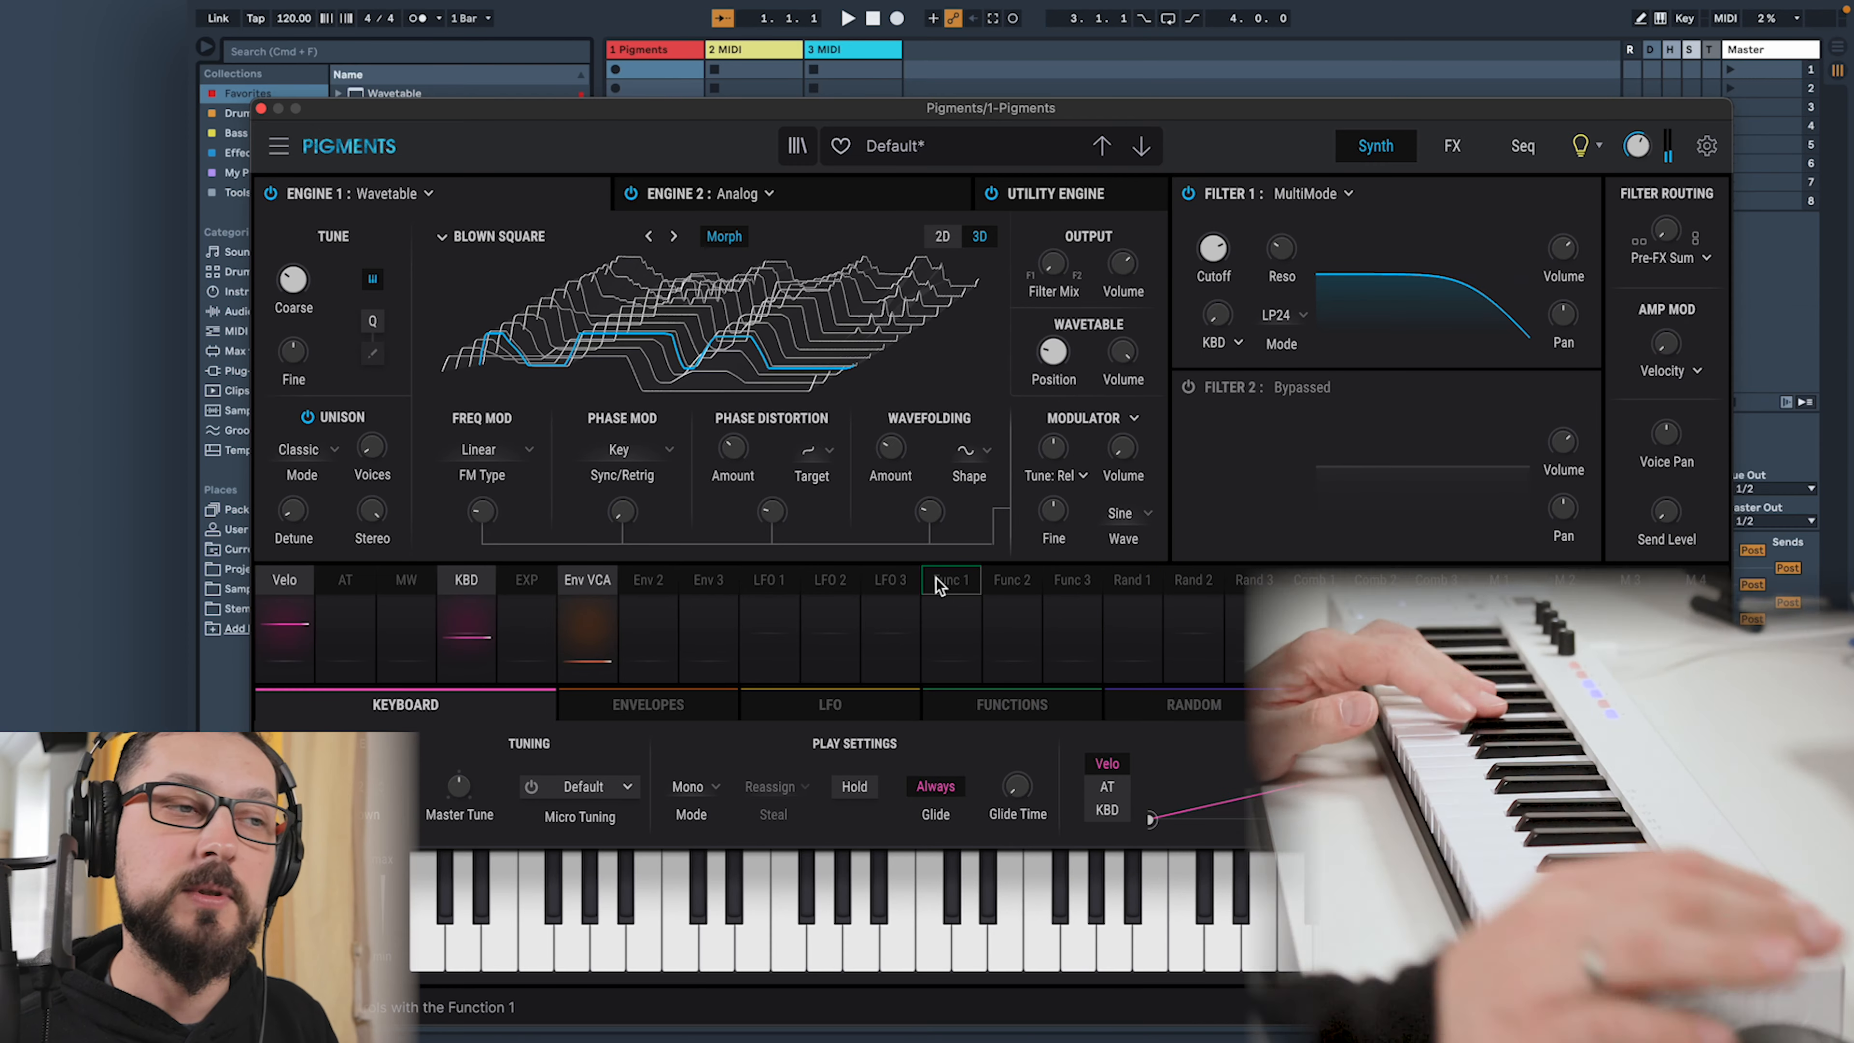
Lengthen the release of the Env VCA envelope slightly
left_click(566, 620)
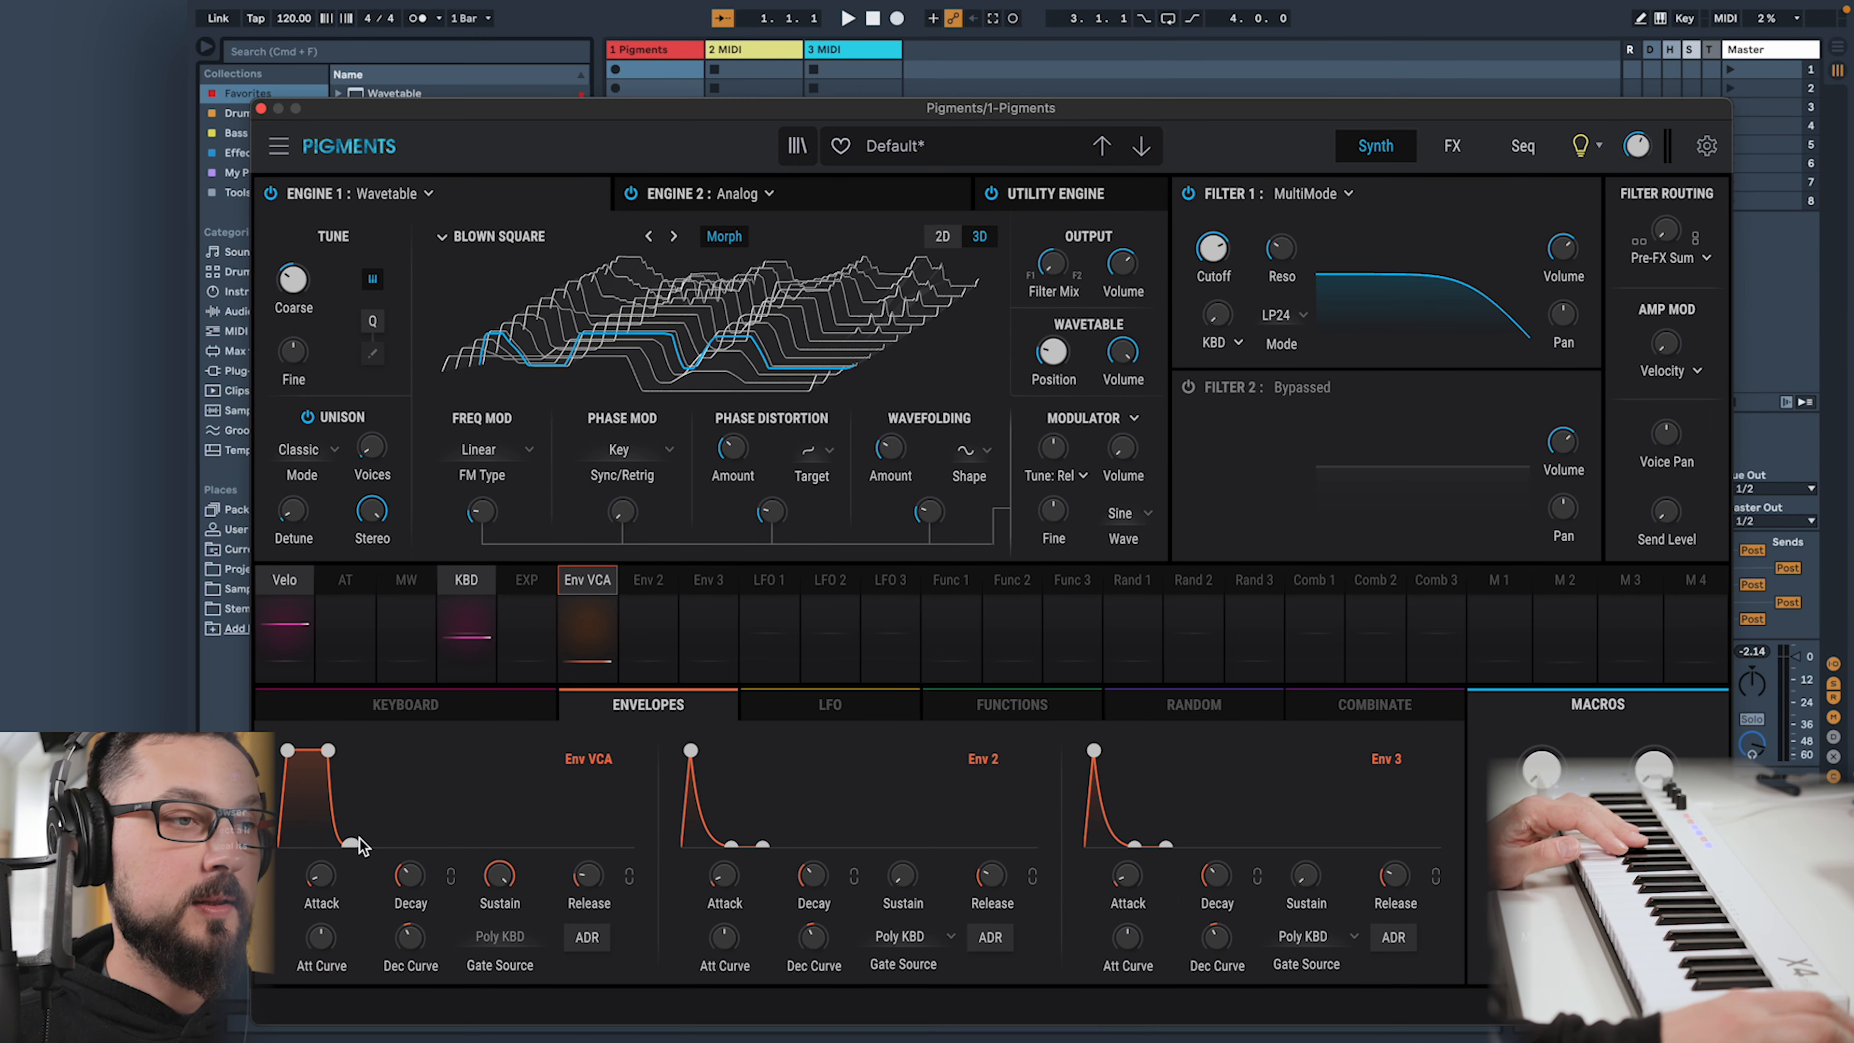
left_click_drag(363, 847, 374, 847)
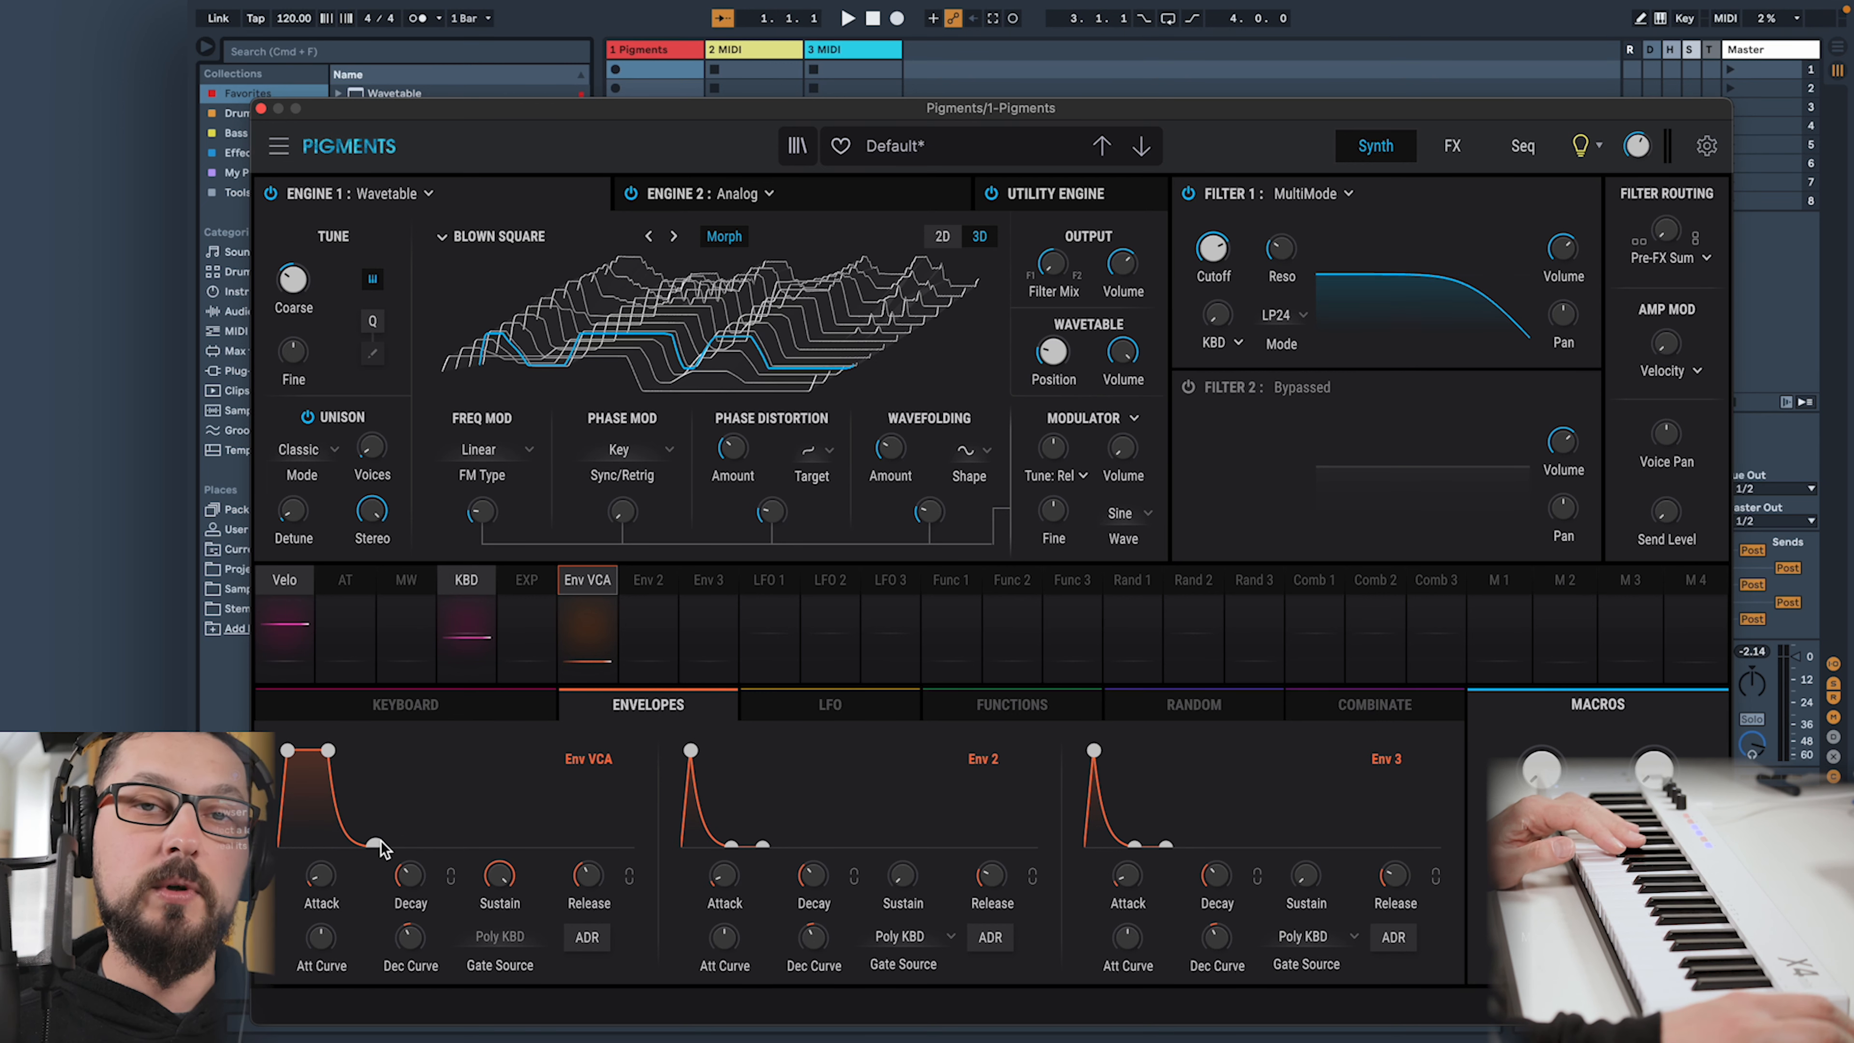
left_click(375, 846)
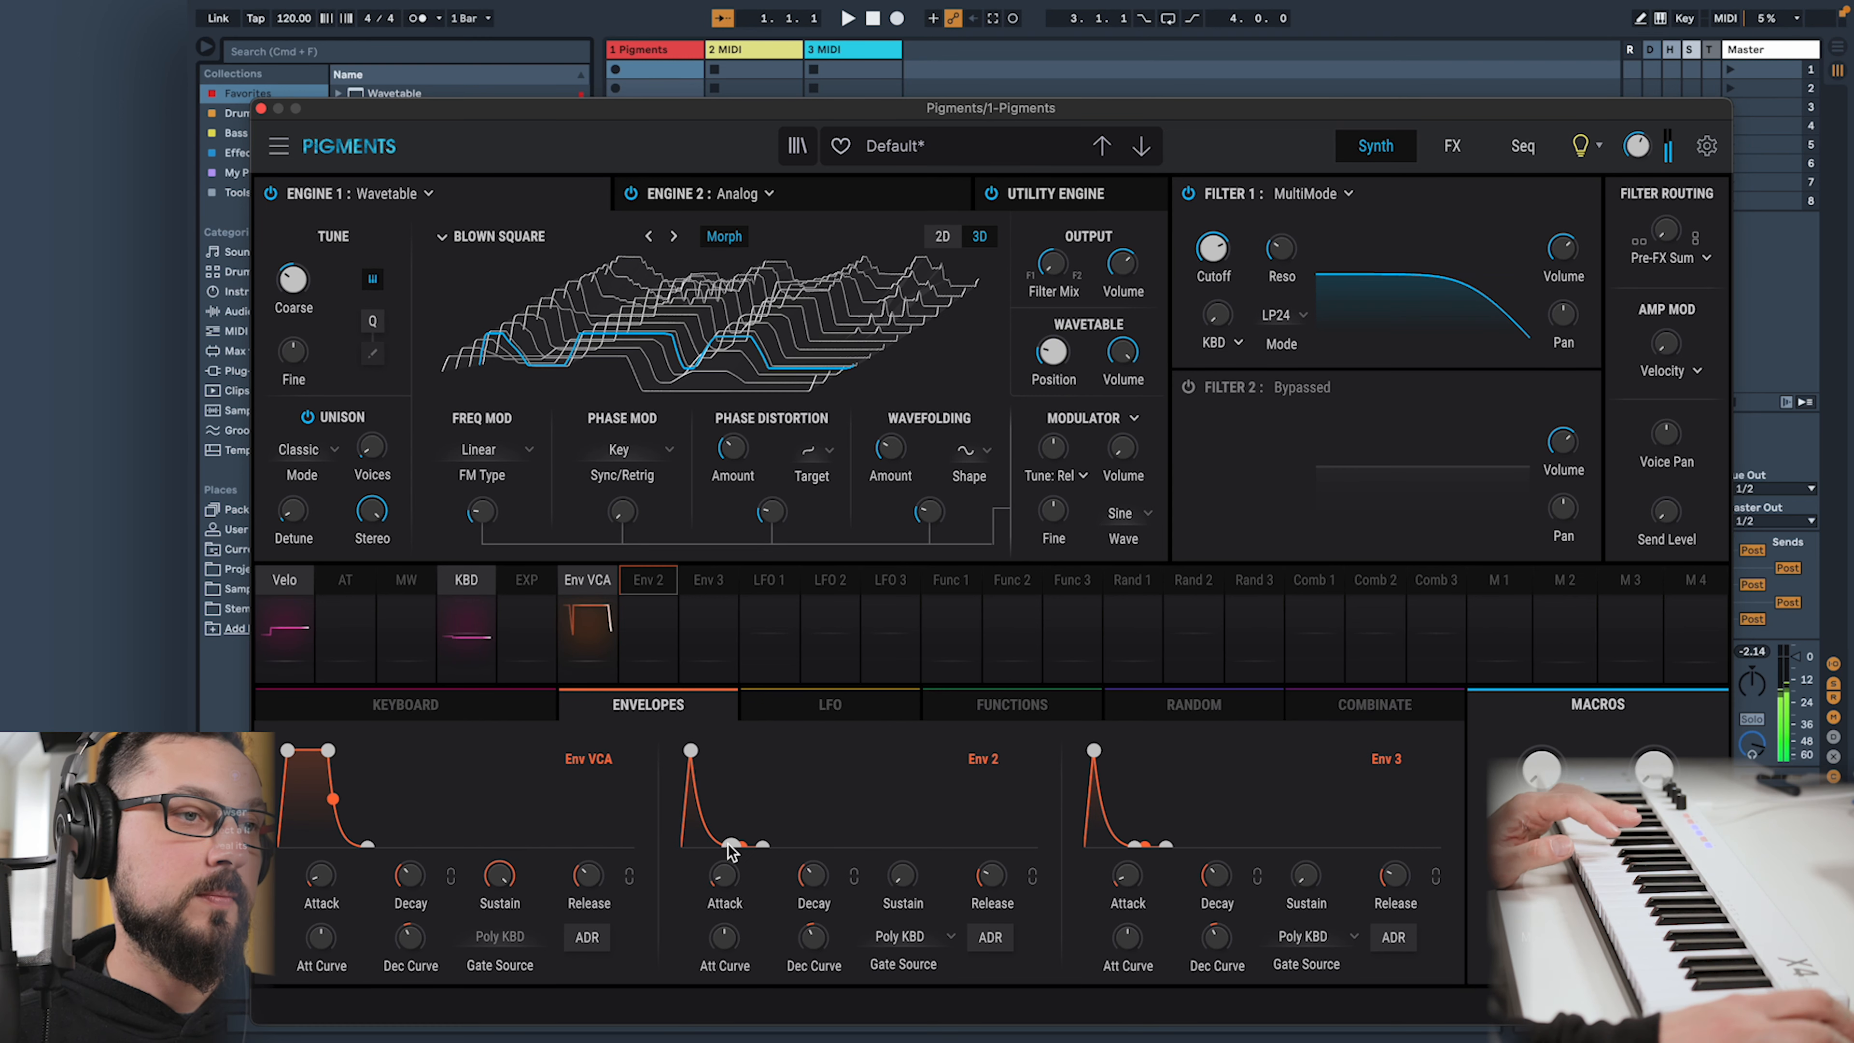
Raise the sustain and lengthen the release of Env 2 and Env 3, giving Env 3 a longer decay and higher sustain
left_click_drag(732, 847, 732, 782)
left_click_drag(760, 843, 781, 845)
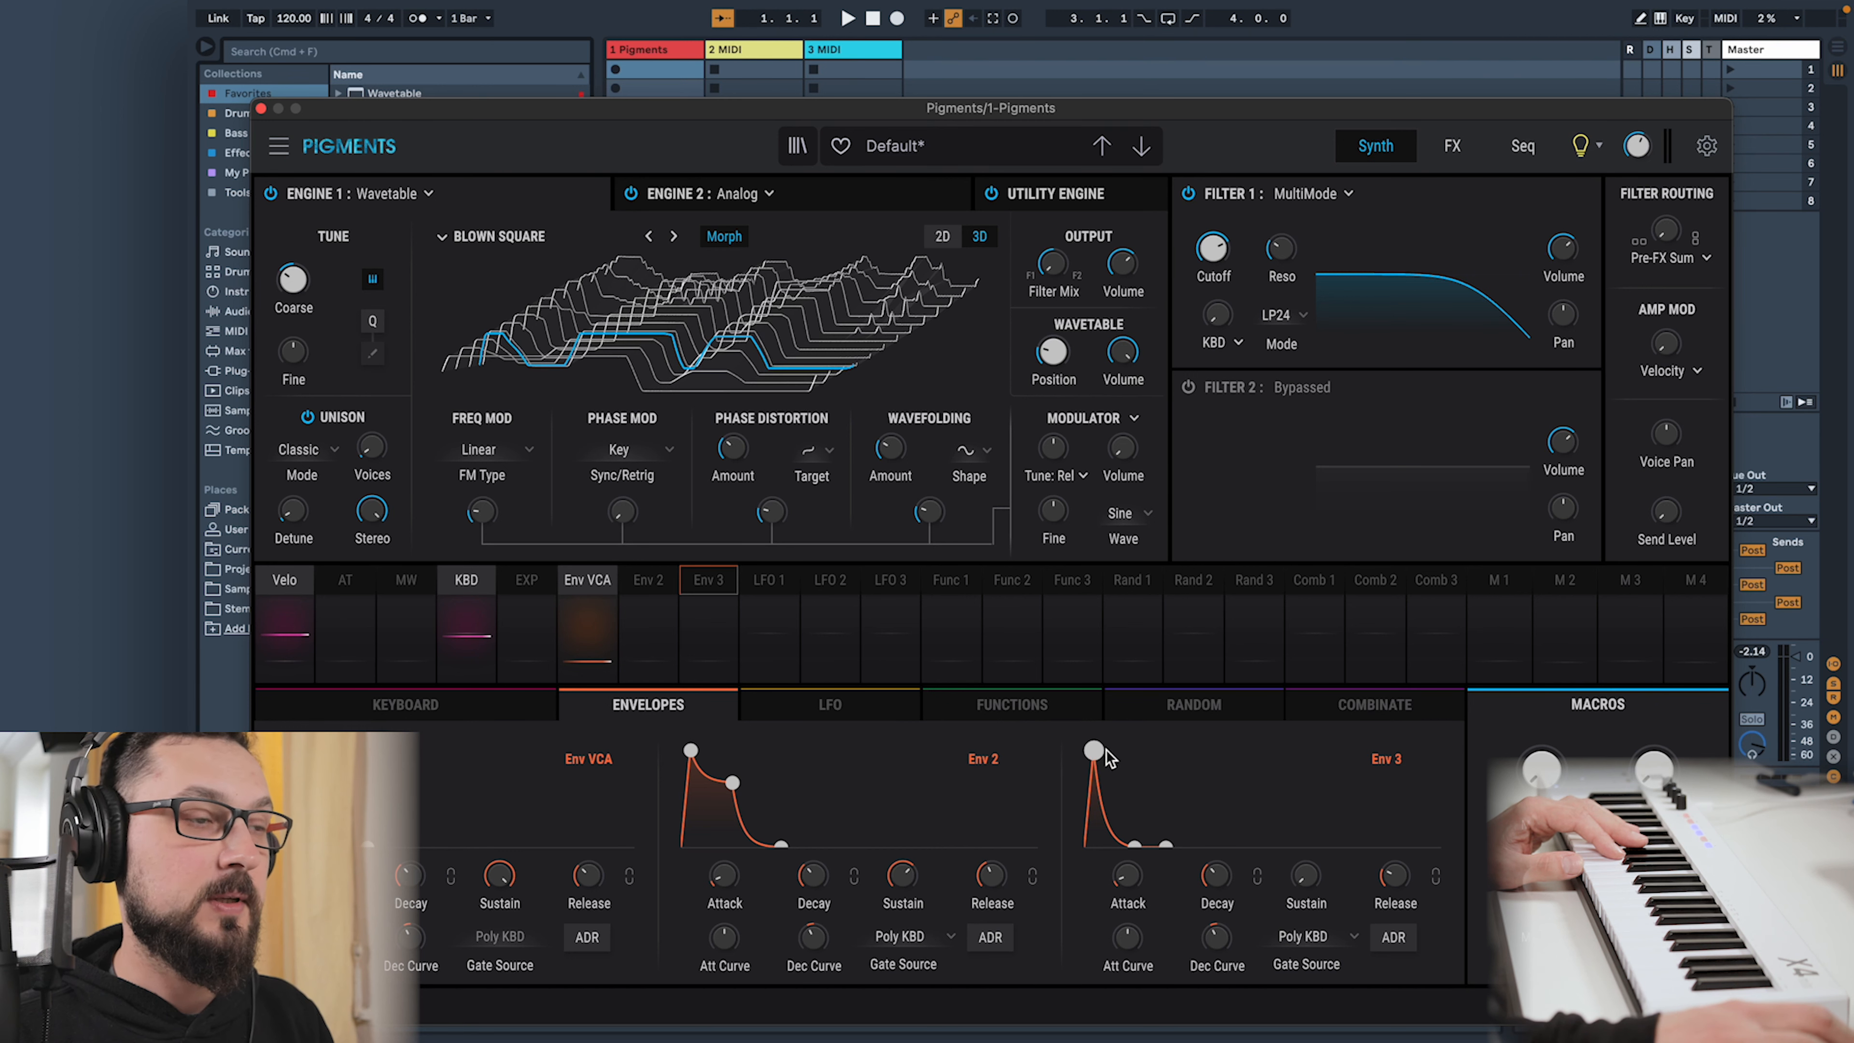
left_click_drag(1133, 847, 1169, 772)
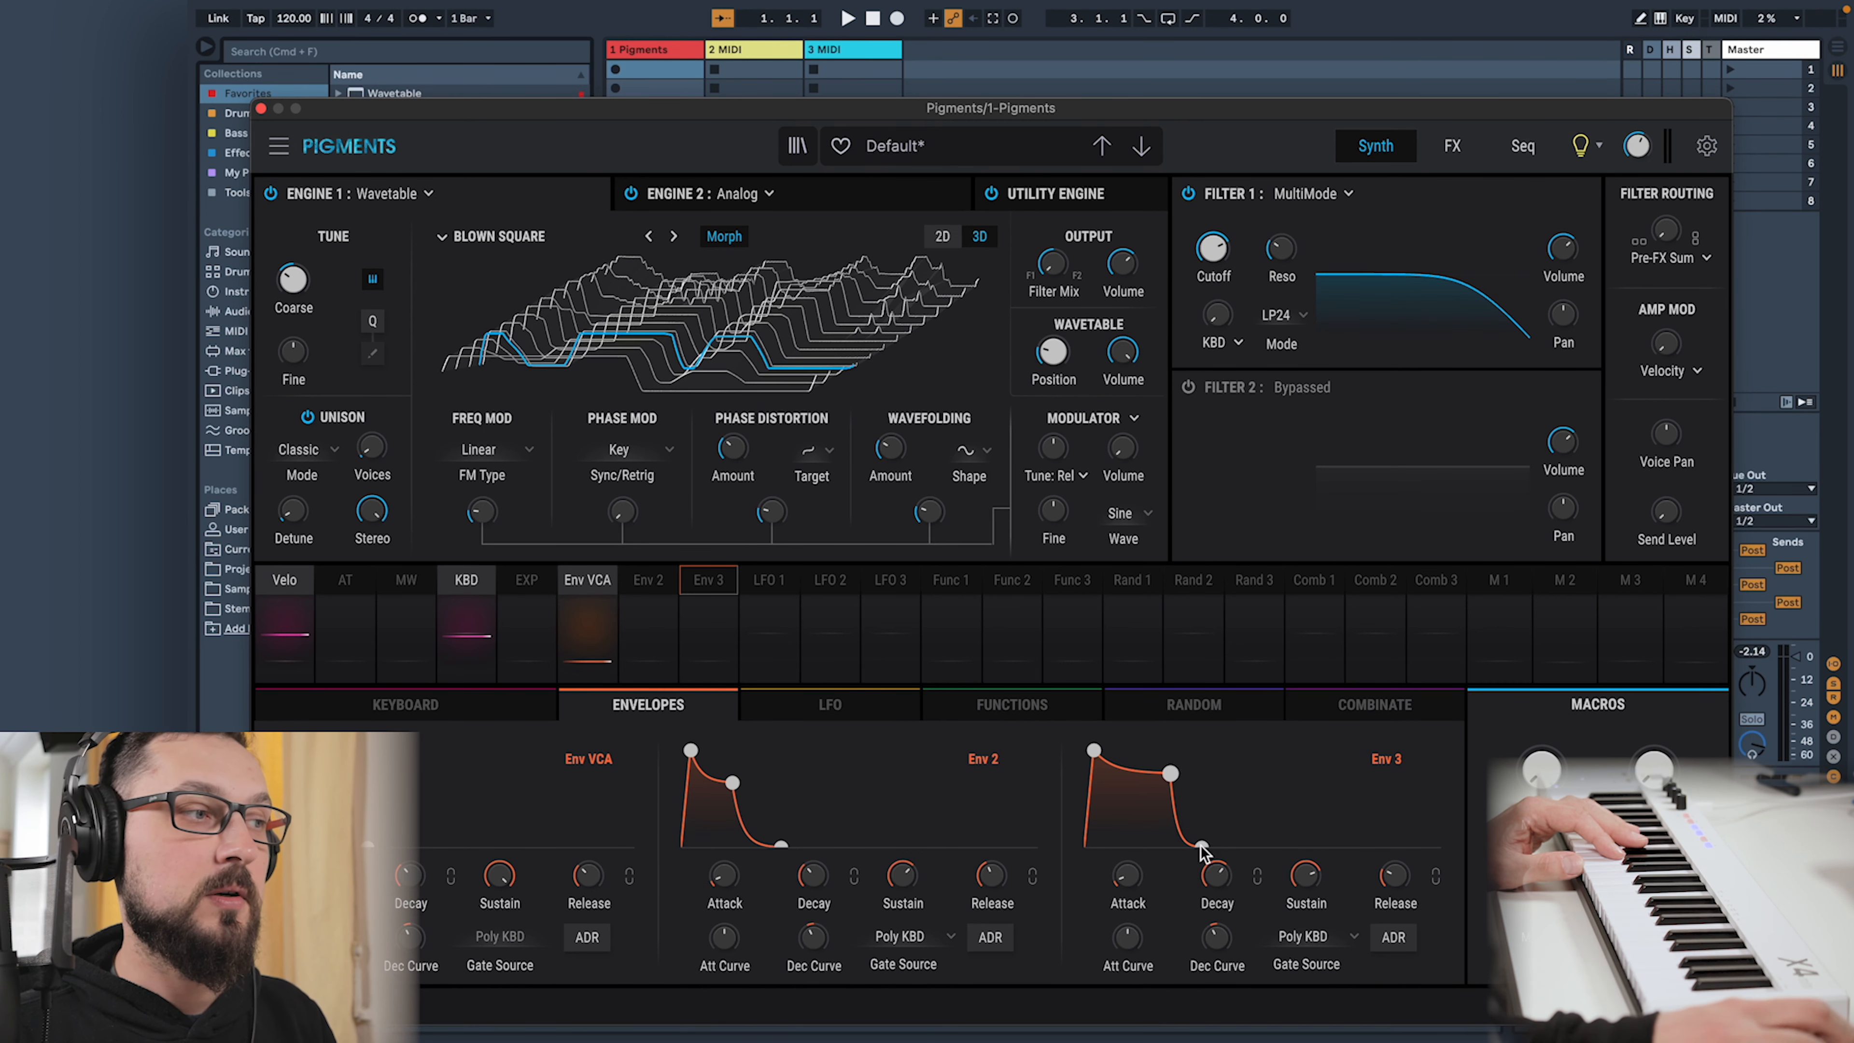
left_click_drag(1201, 845, 1241, 845)
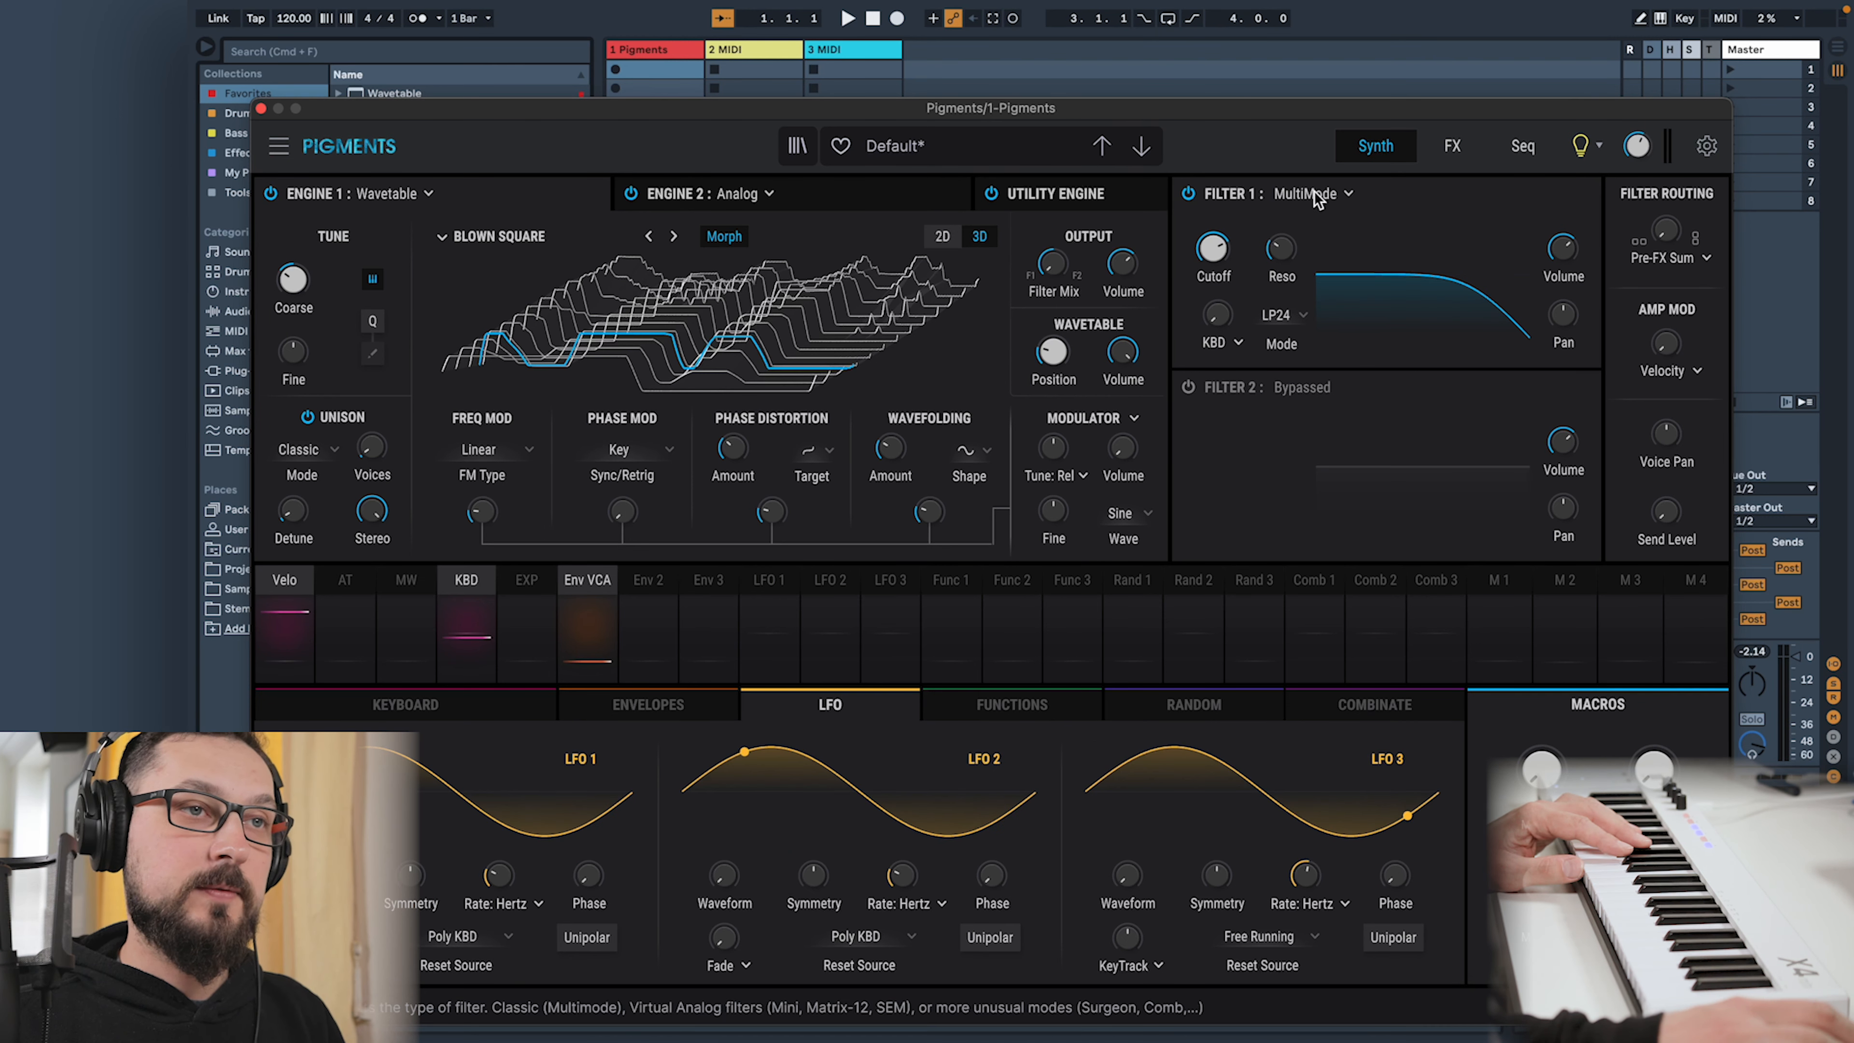
Enable Filter 2 and set its type to Formant
left_click(1190, 386)
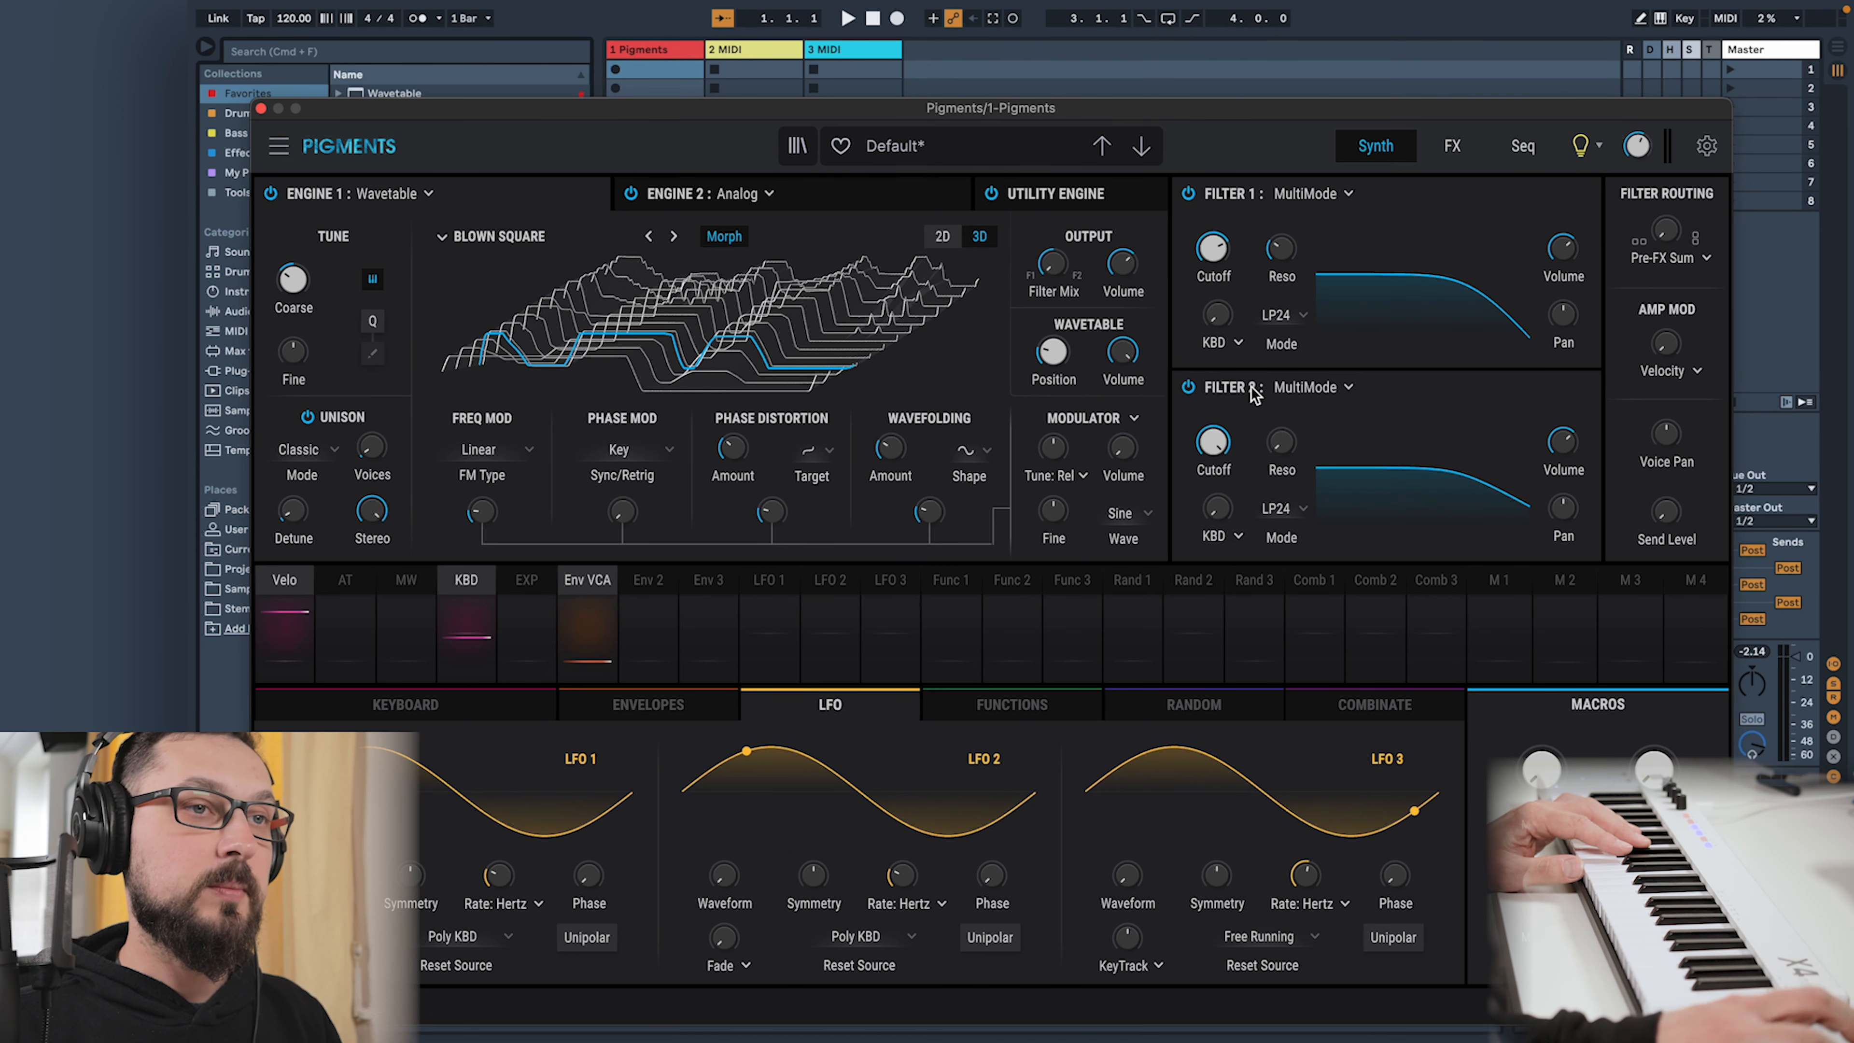
left_click(1310, 387)
left_click(1354, 584)
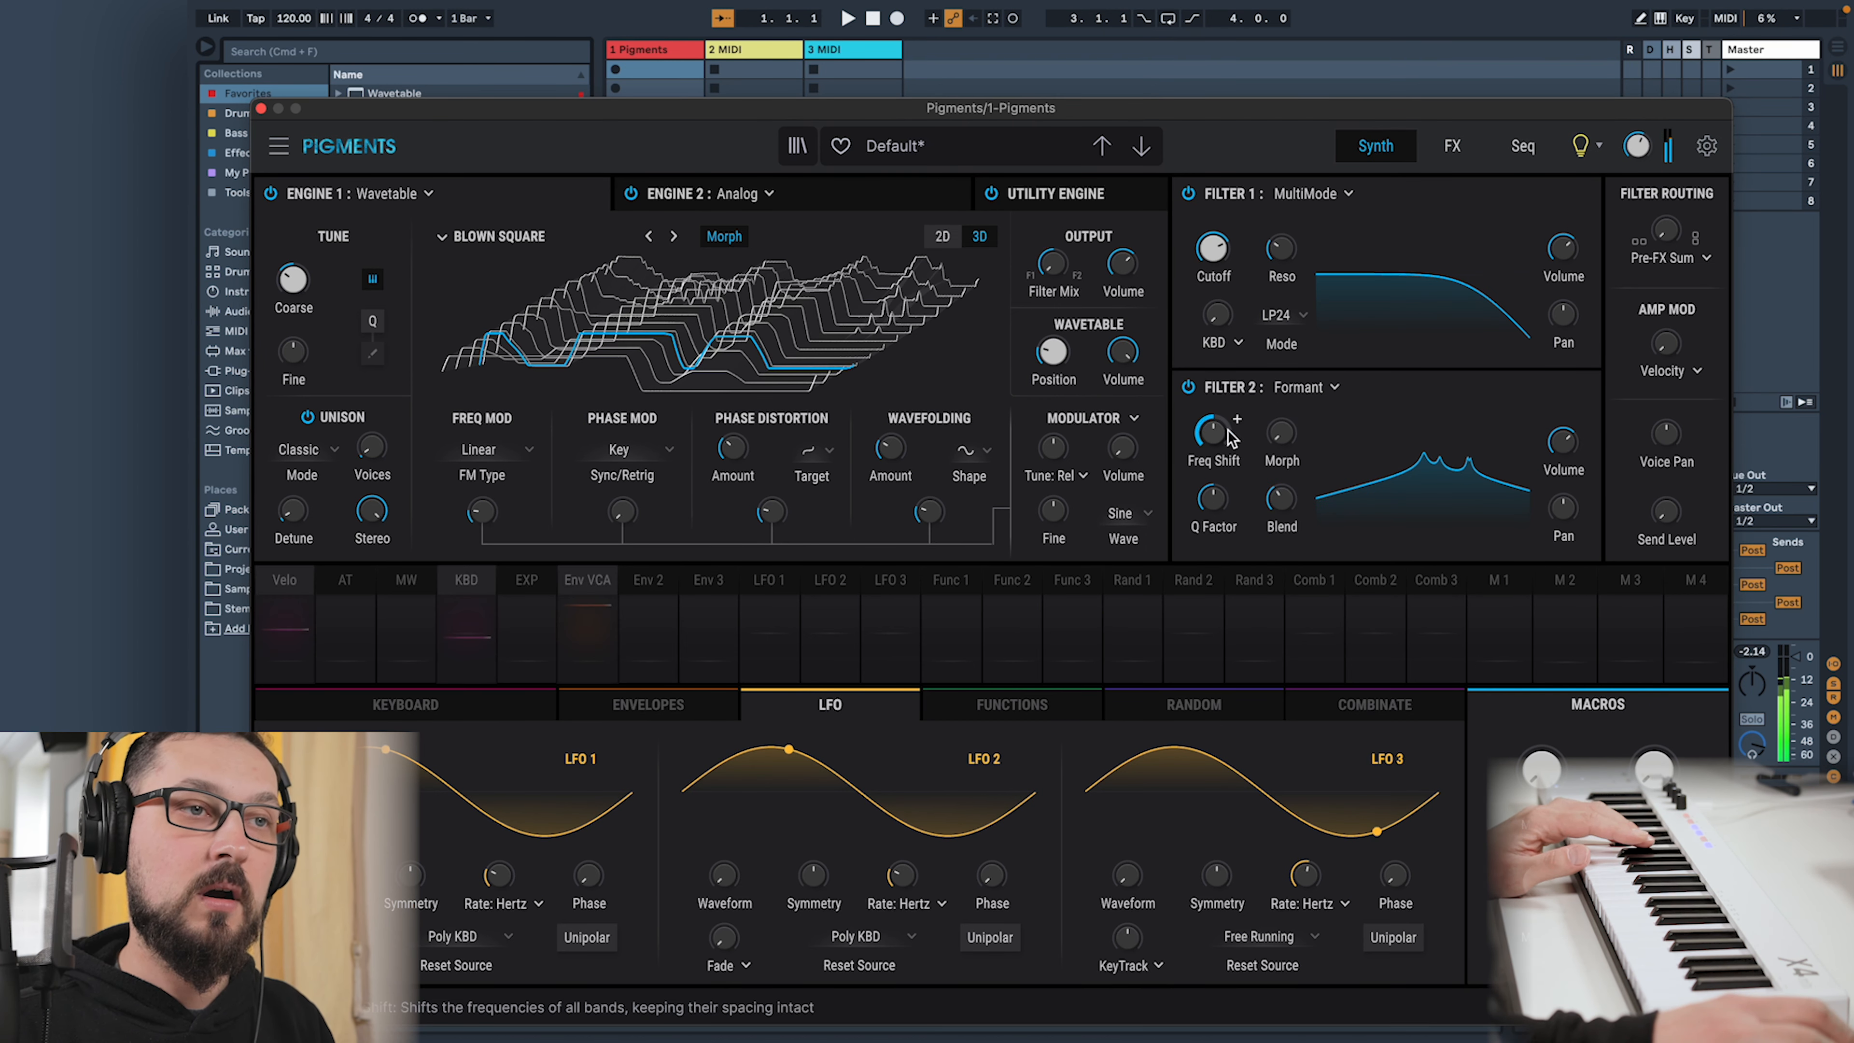
Shape the Formant filter with frequency shift at about 0.676, slightly lower Q factor, and higher Morph and Blend amounts
mouse_move(1217, 437)
left_mouse_down()
mouse_move(1231, 460)
mouse_move(1234, 437)
left_mouse_up()
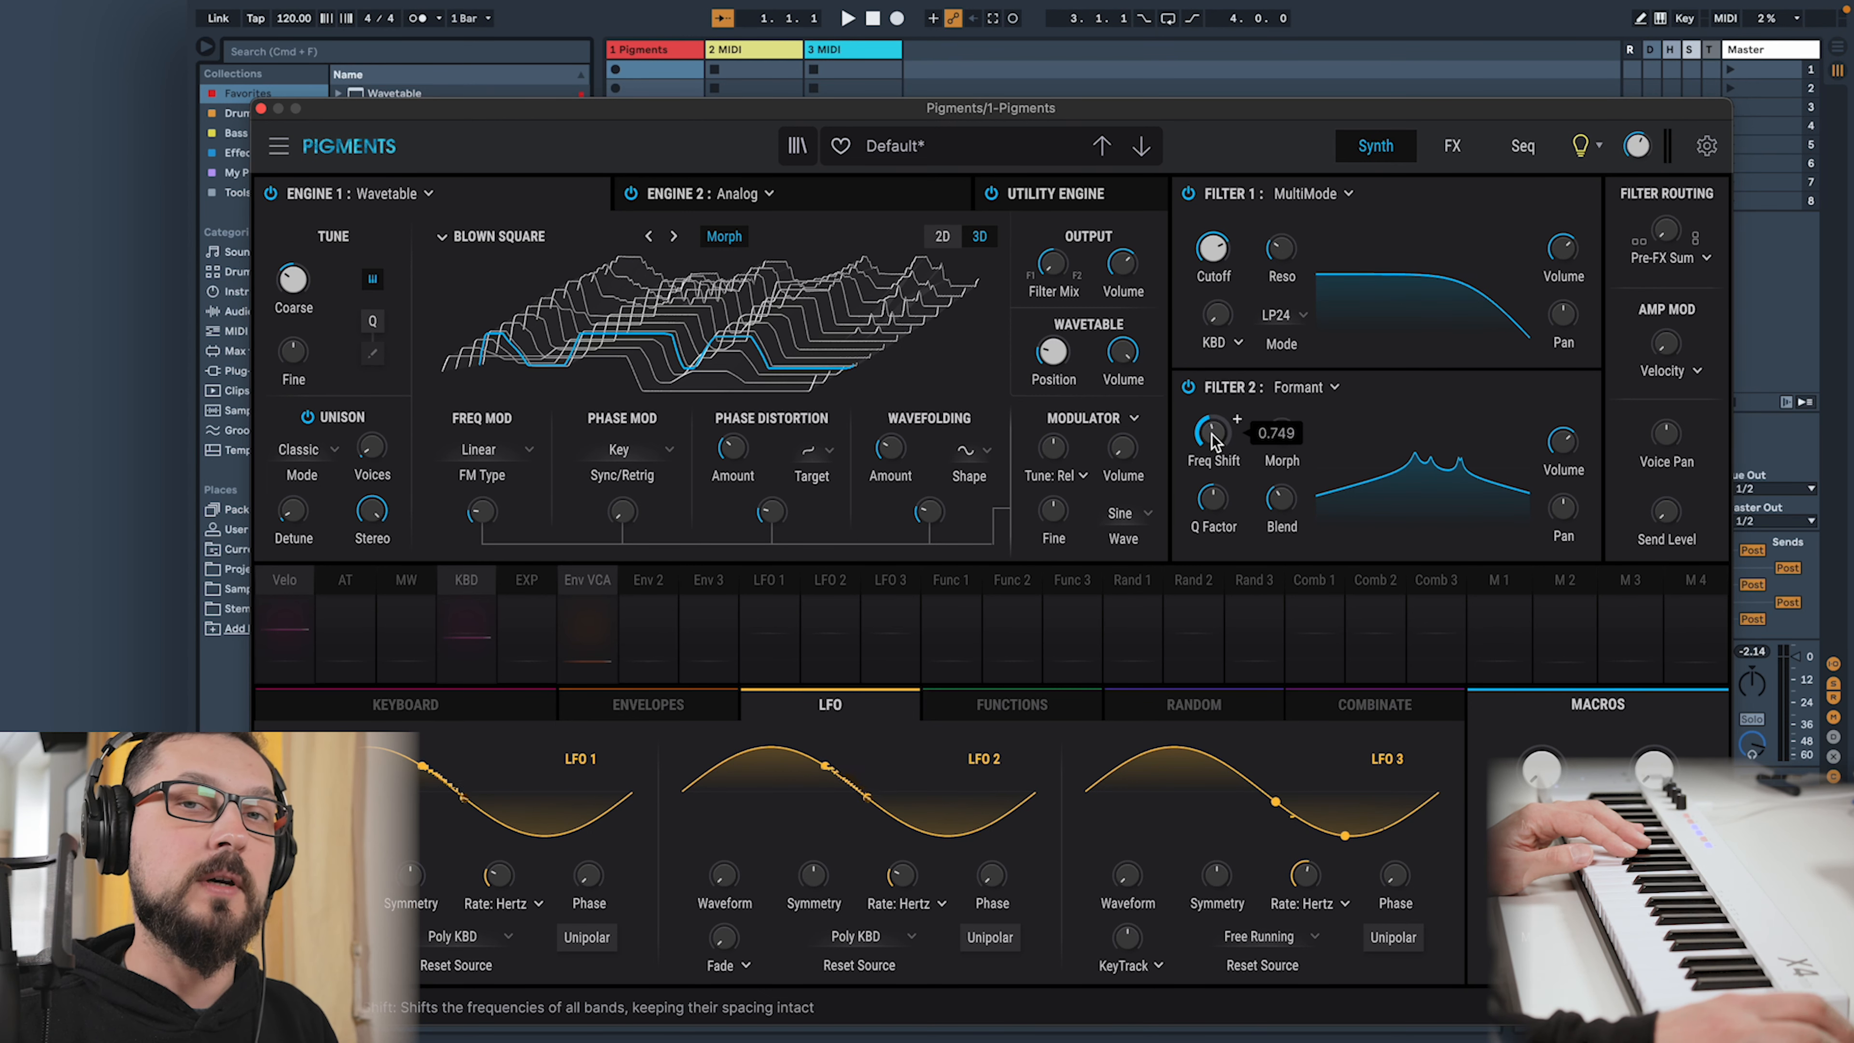
left_click_drag(1209, 435, 1208, 441)
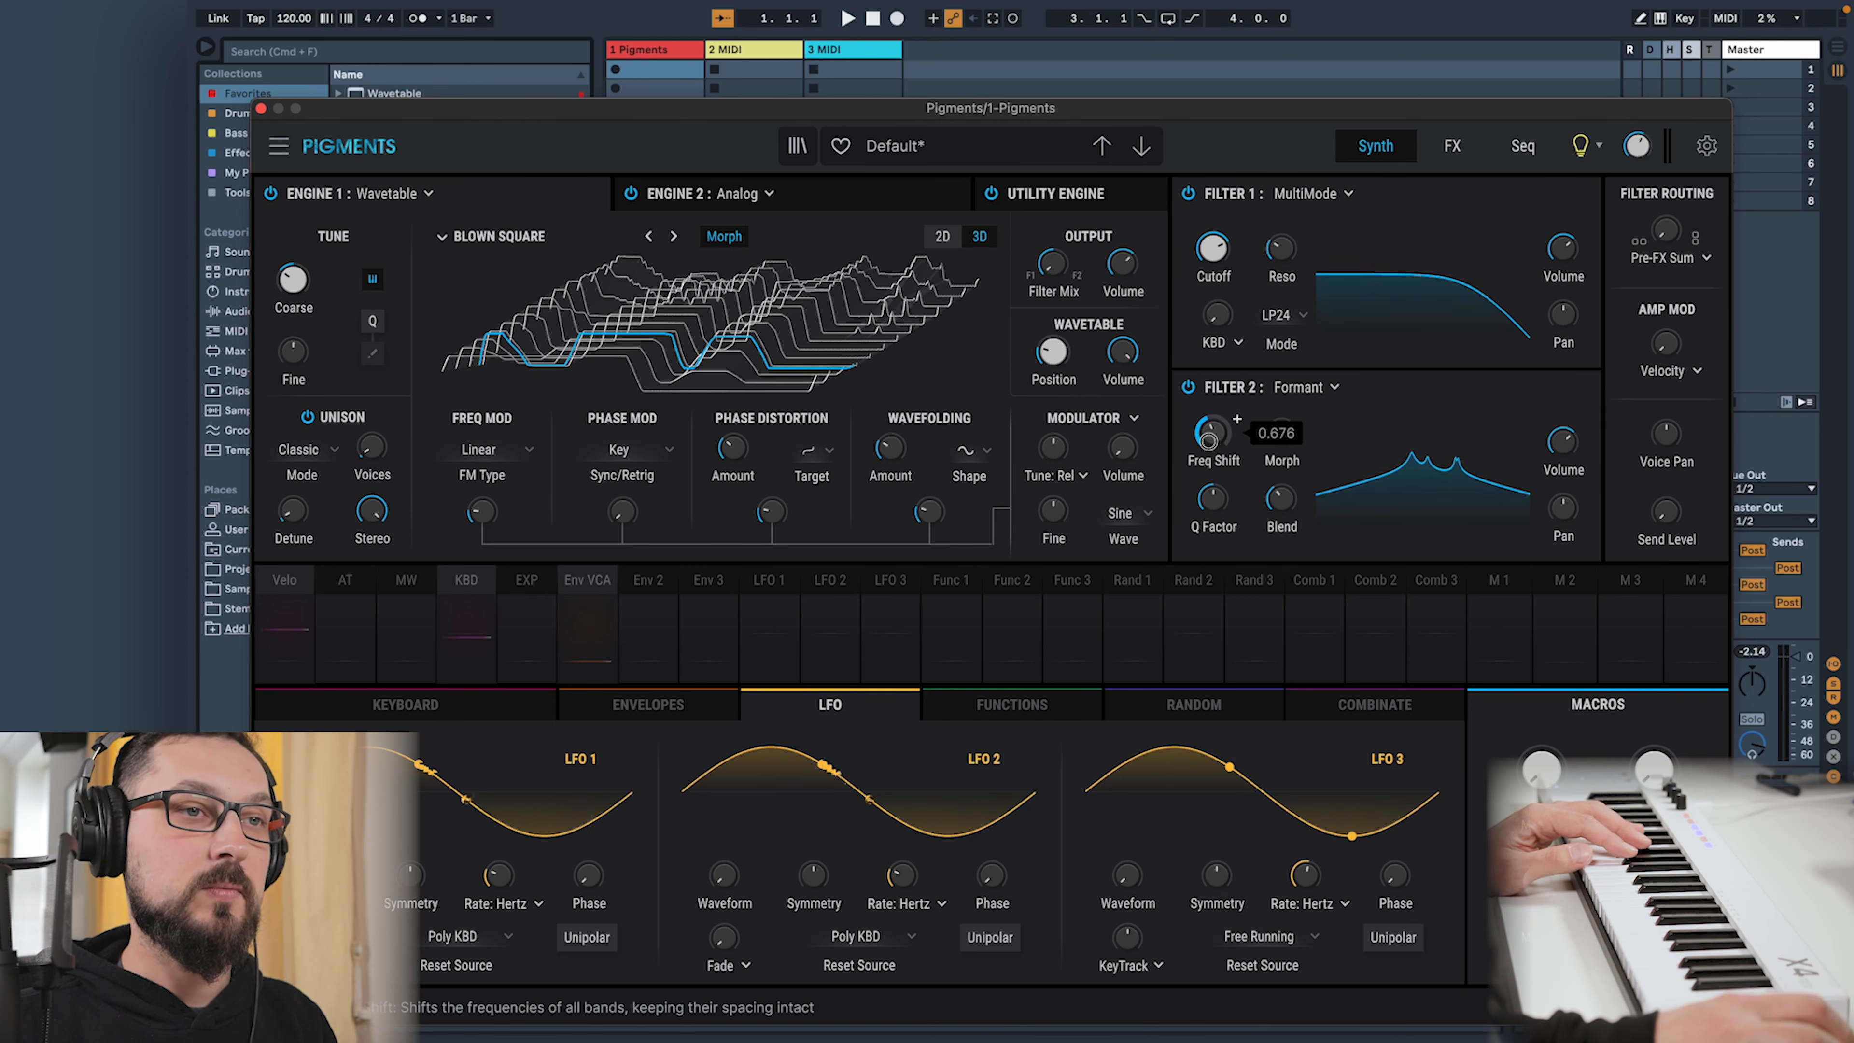
left_click_drag(1213, 510, 1211, 534)
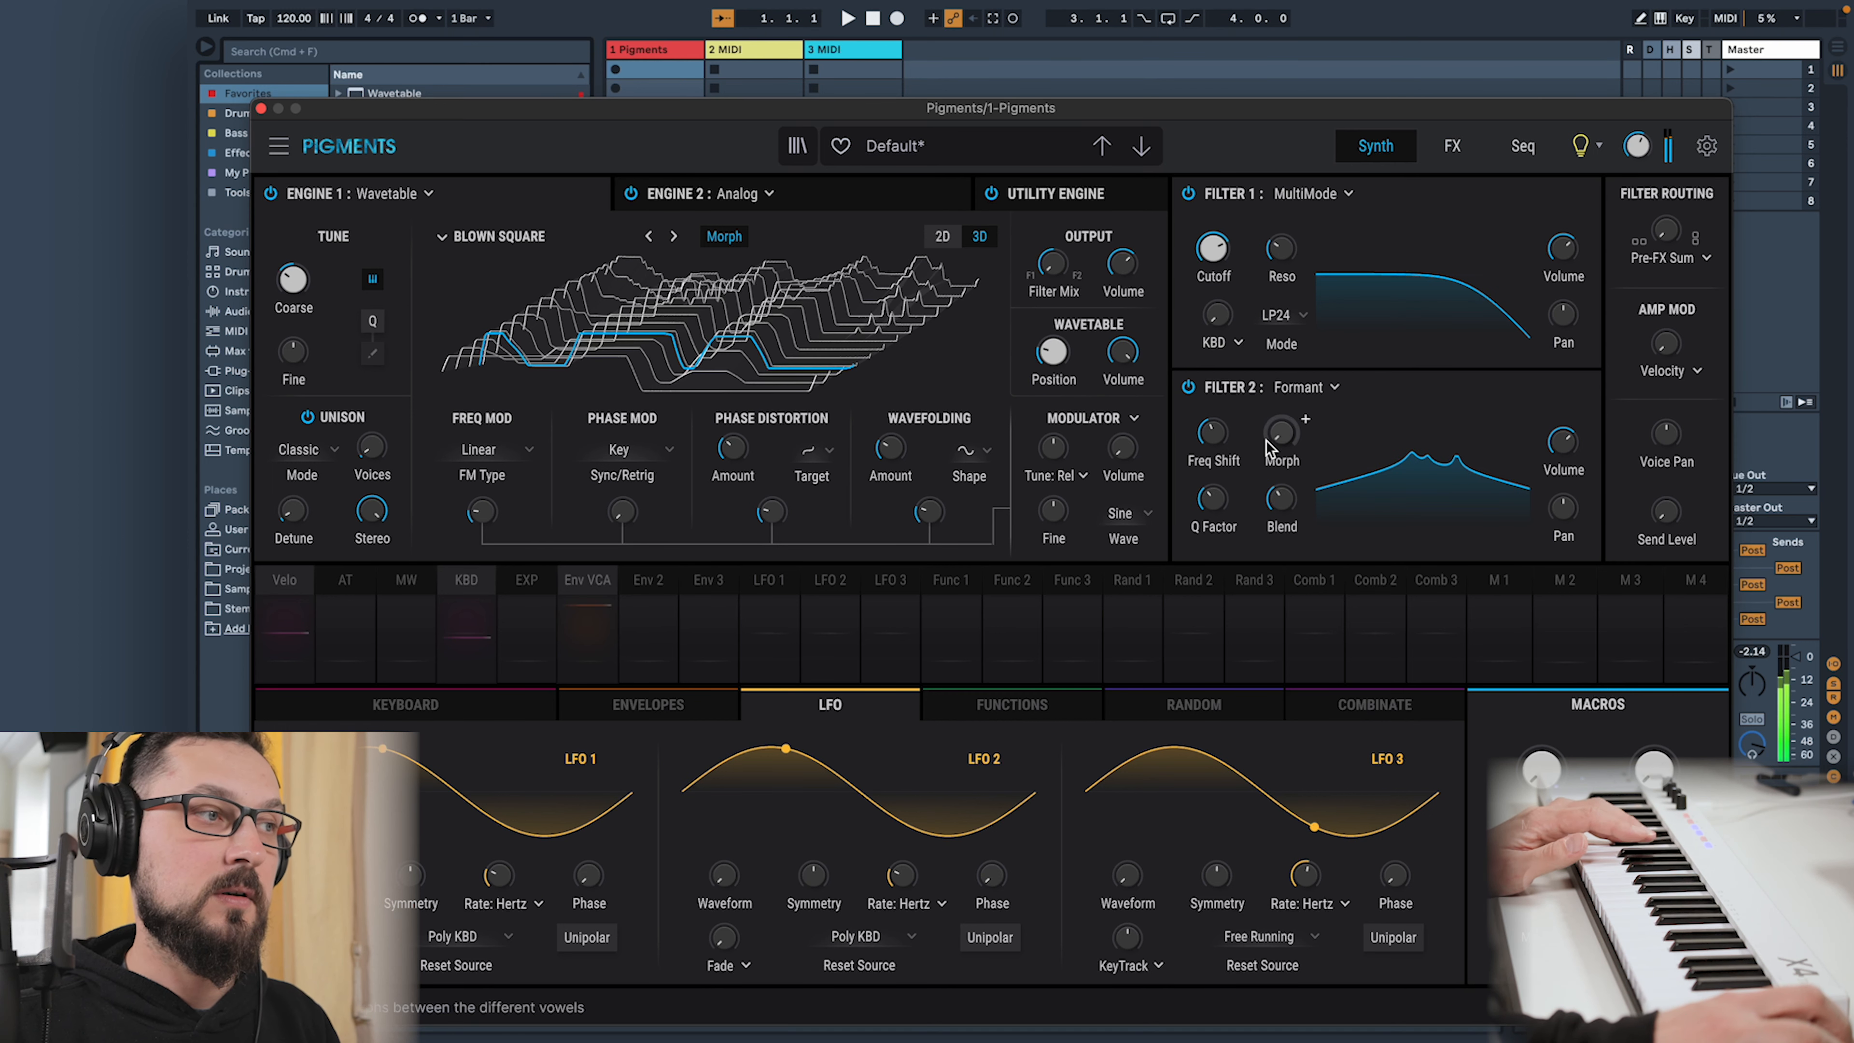
left_click_drag(1270, 442, 1310, 275)
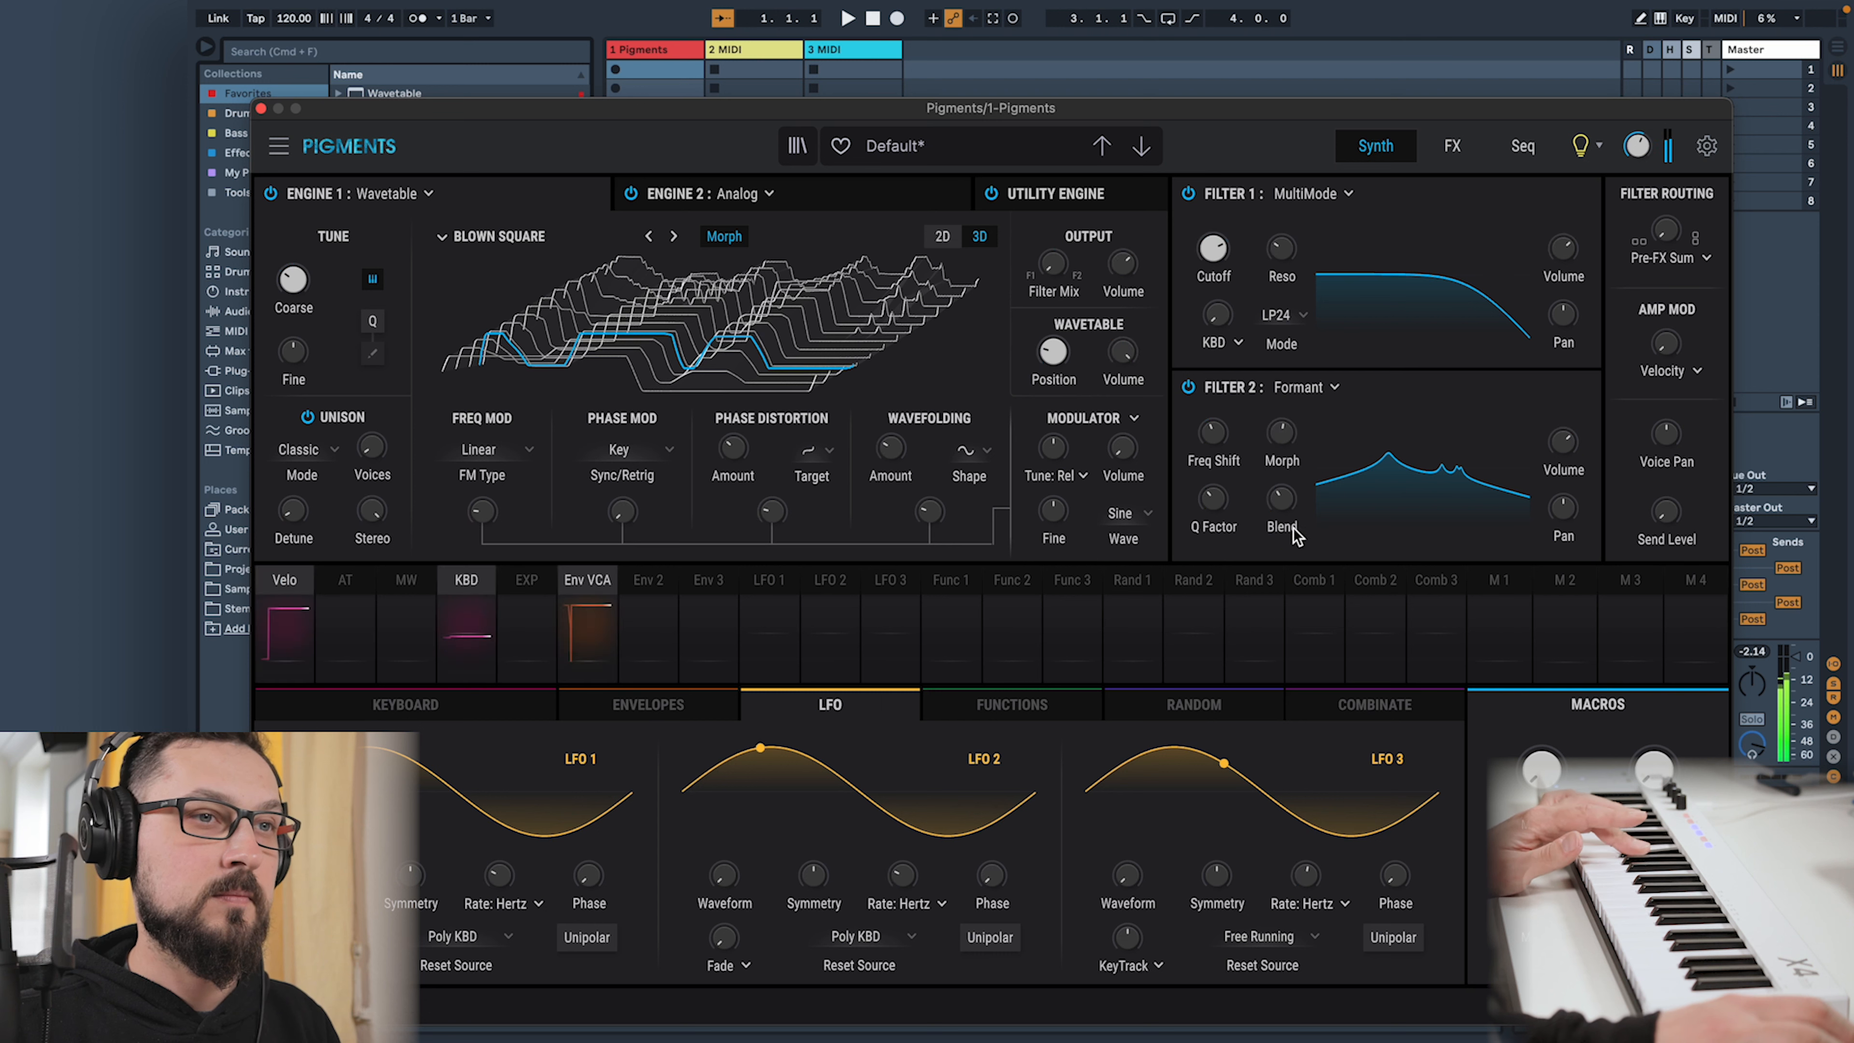
left_click_drag(1286, 504, 1288, 483)
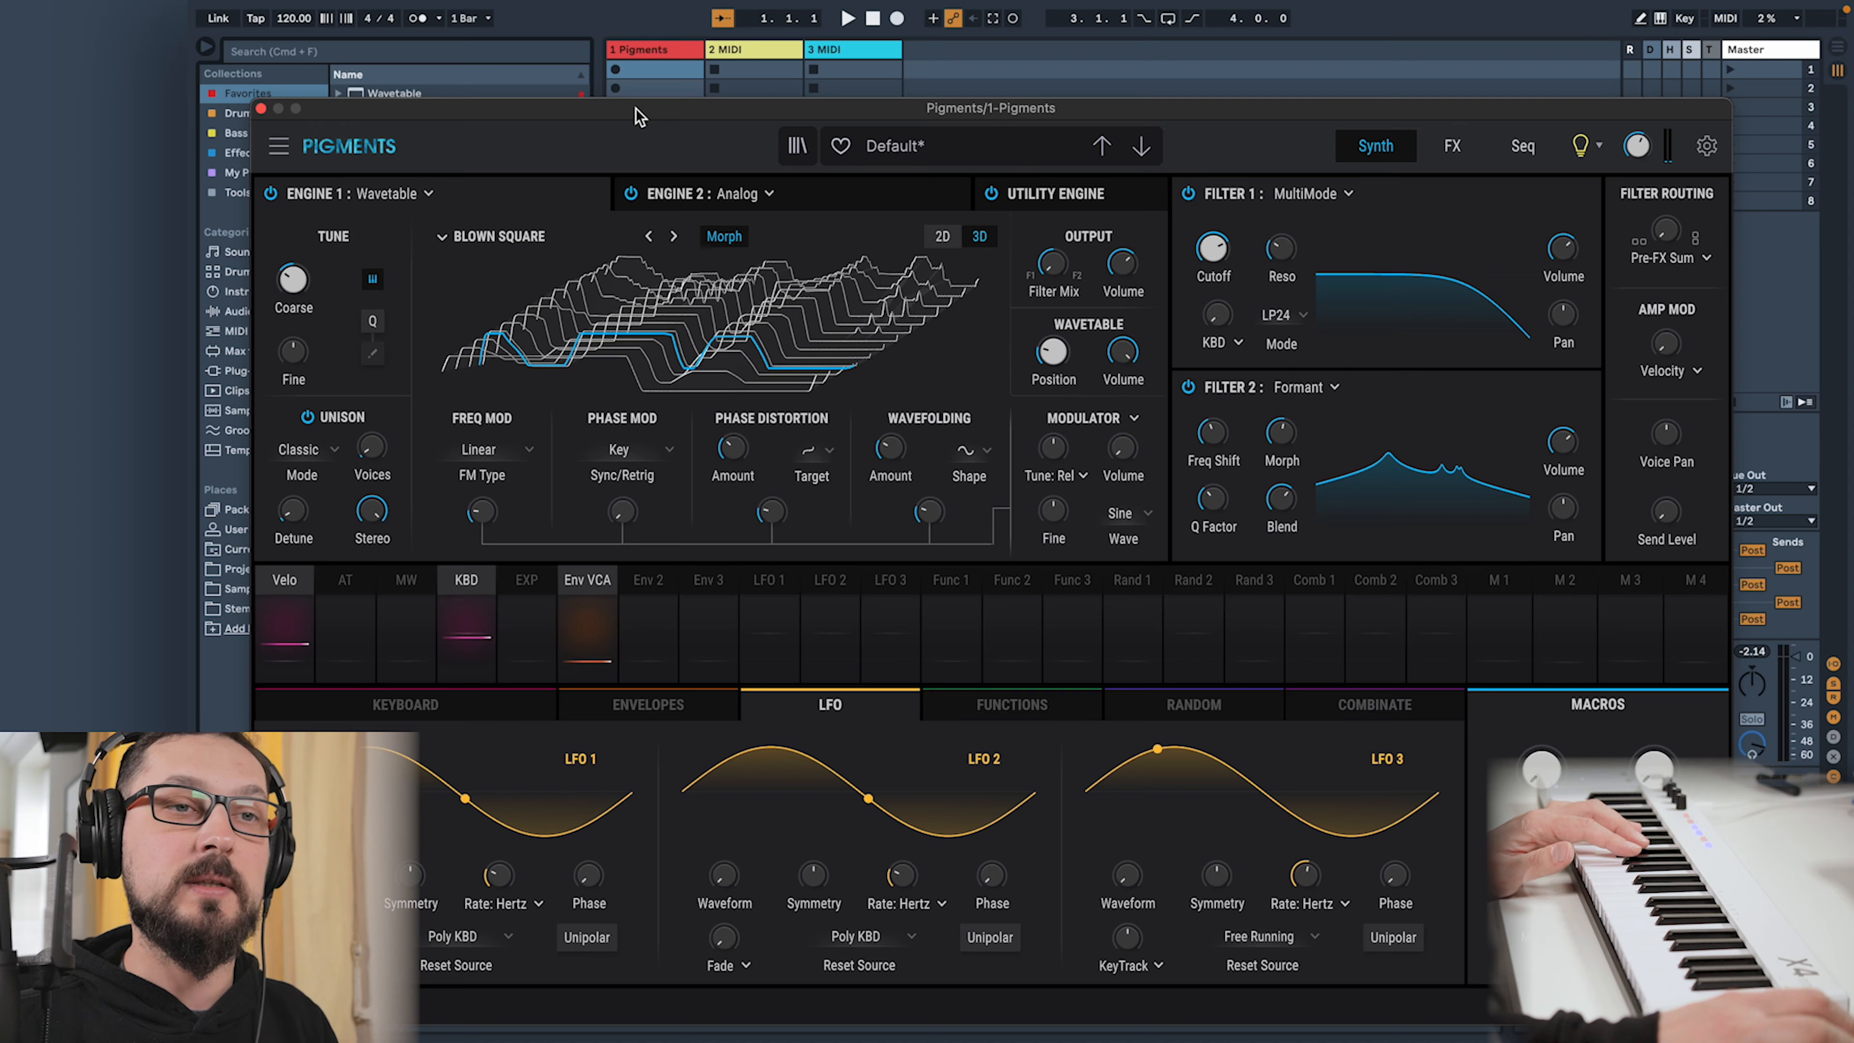
Add a Limiter from Ableton Live's Dynamics audio effects to the Pigments track
left_click_drag(634, 108, 253, 480)
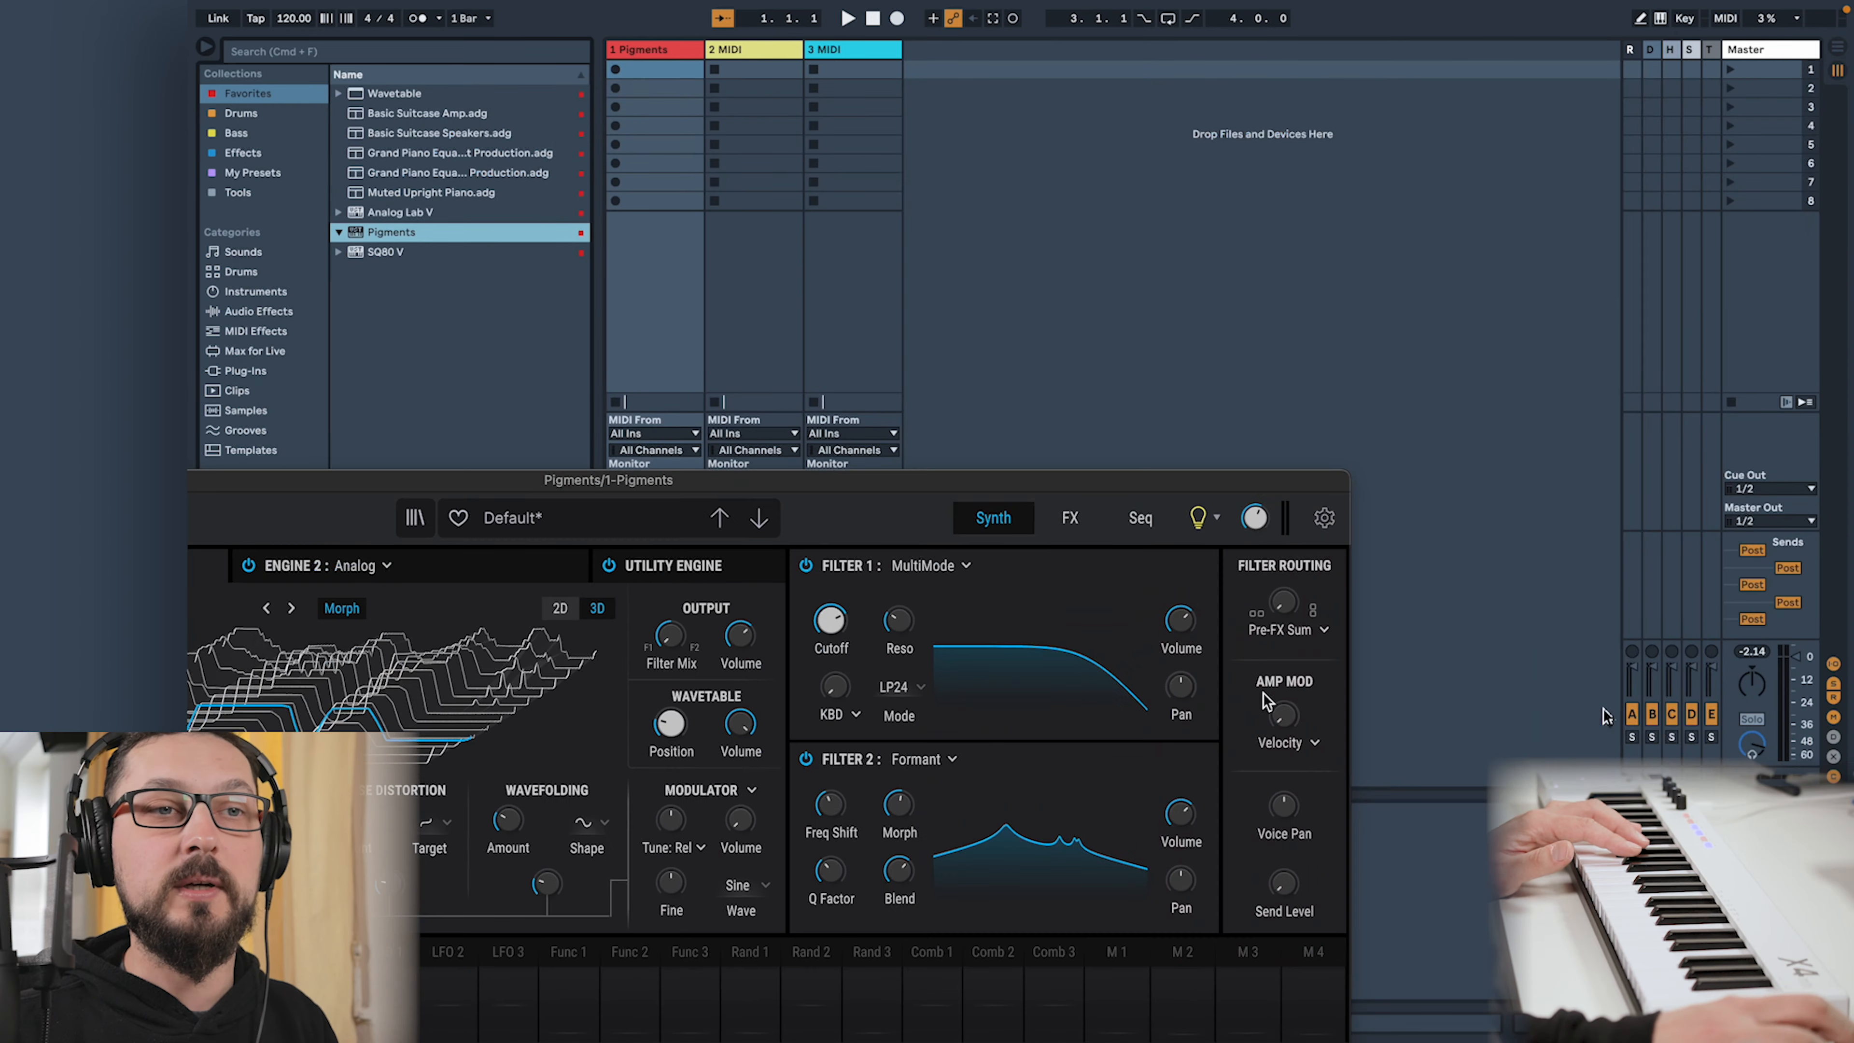
left_click_drag(782, 488, 1463, 291)
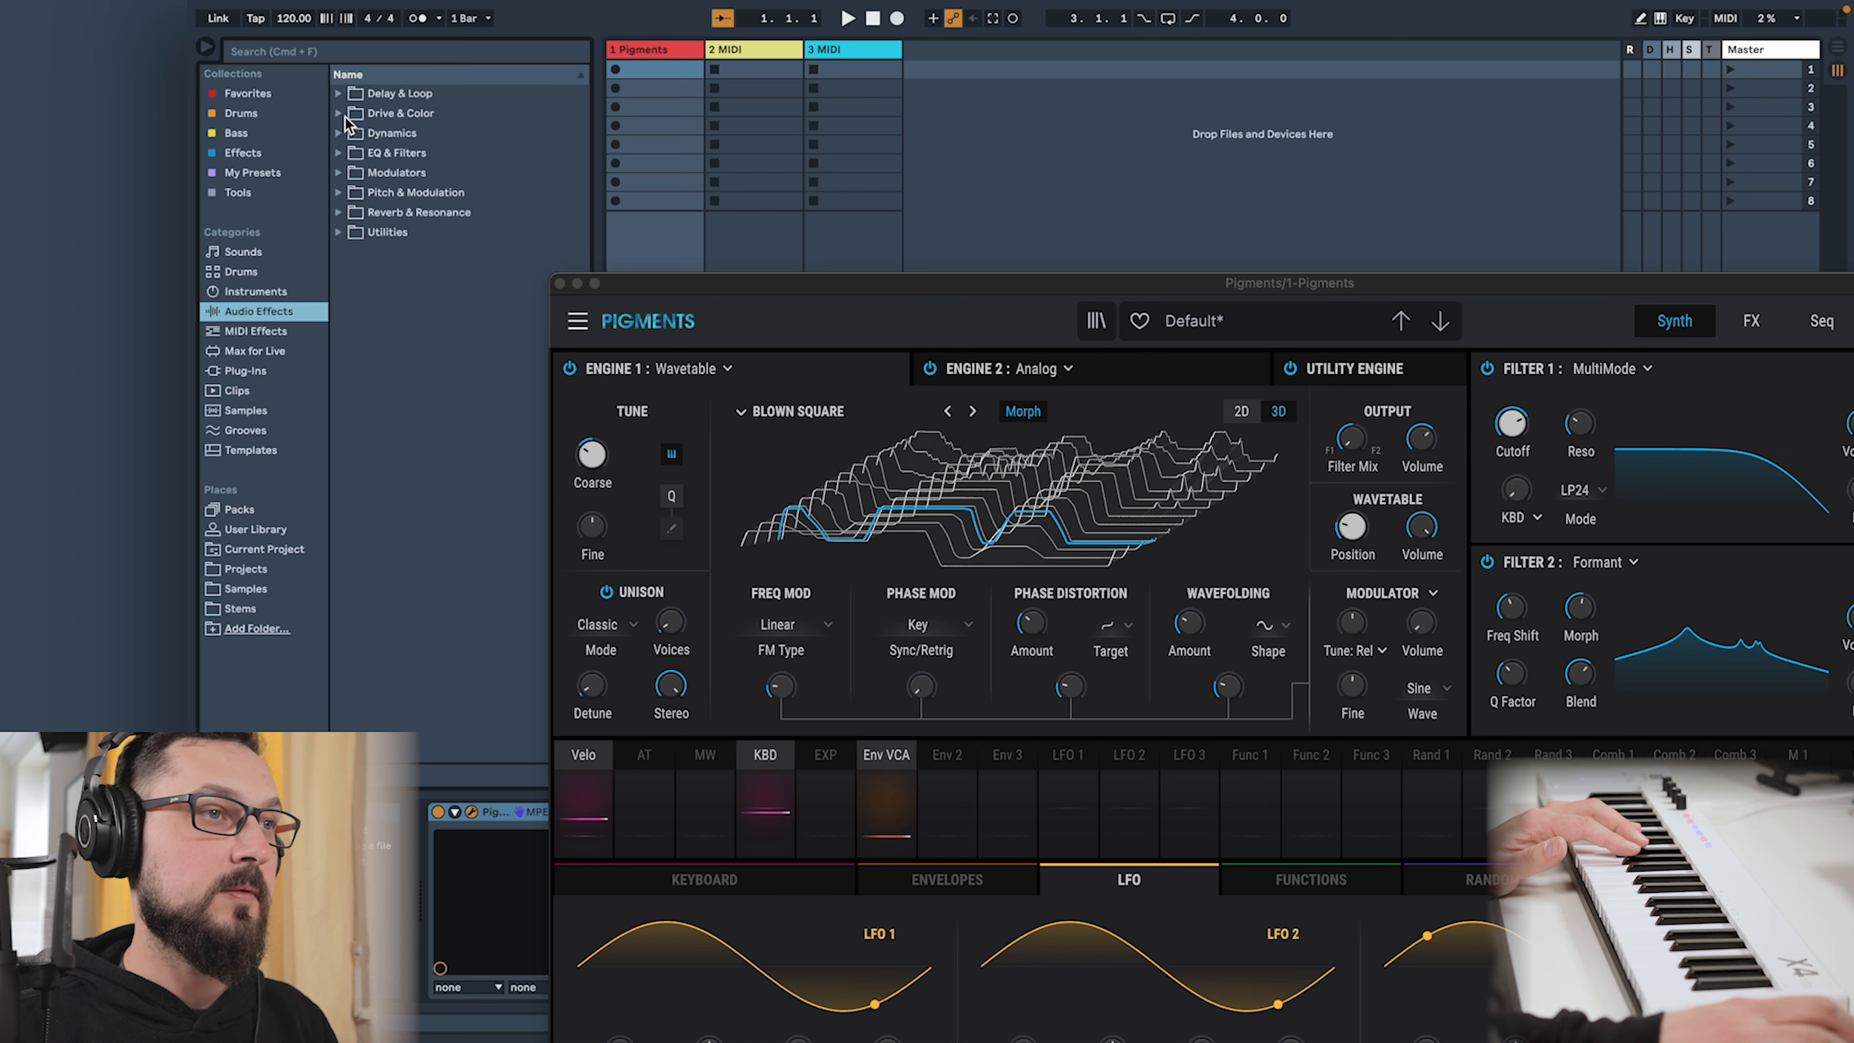
left_click(341, 133)
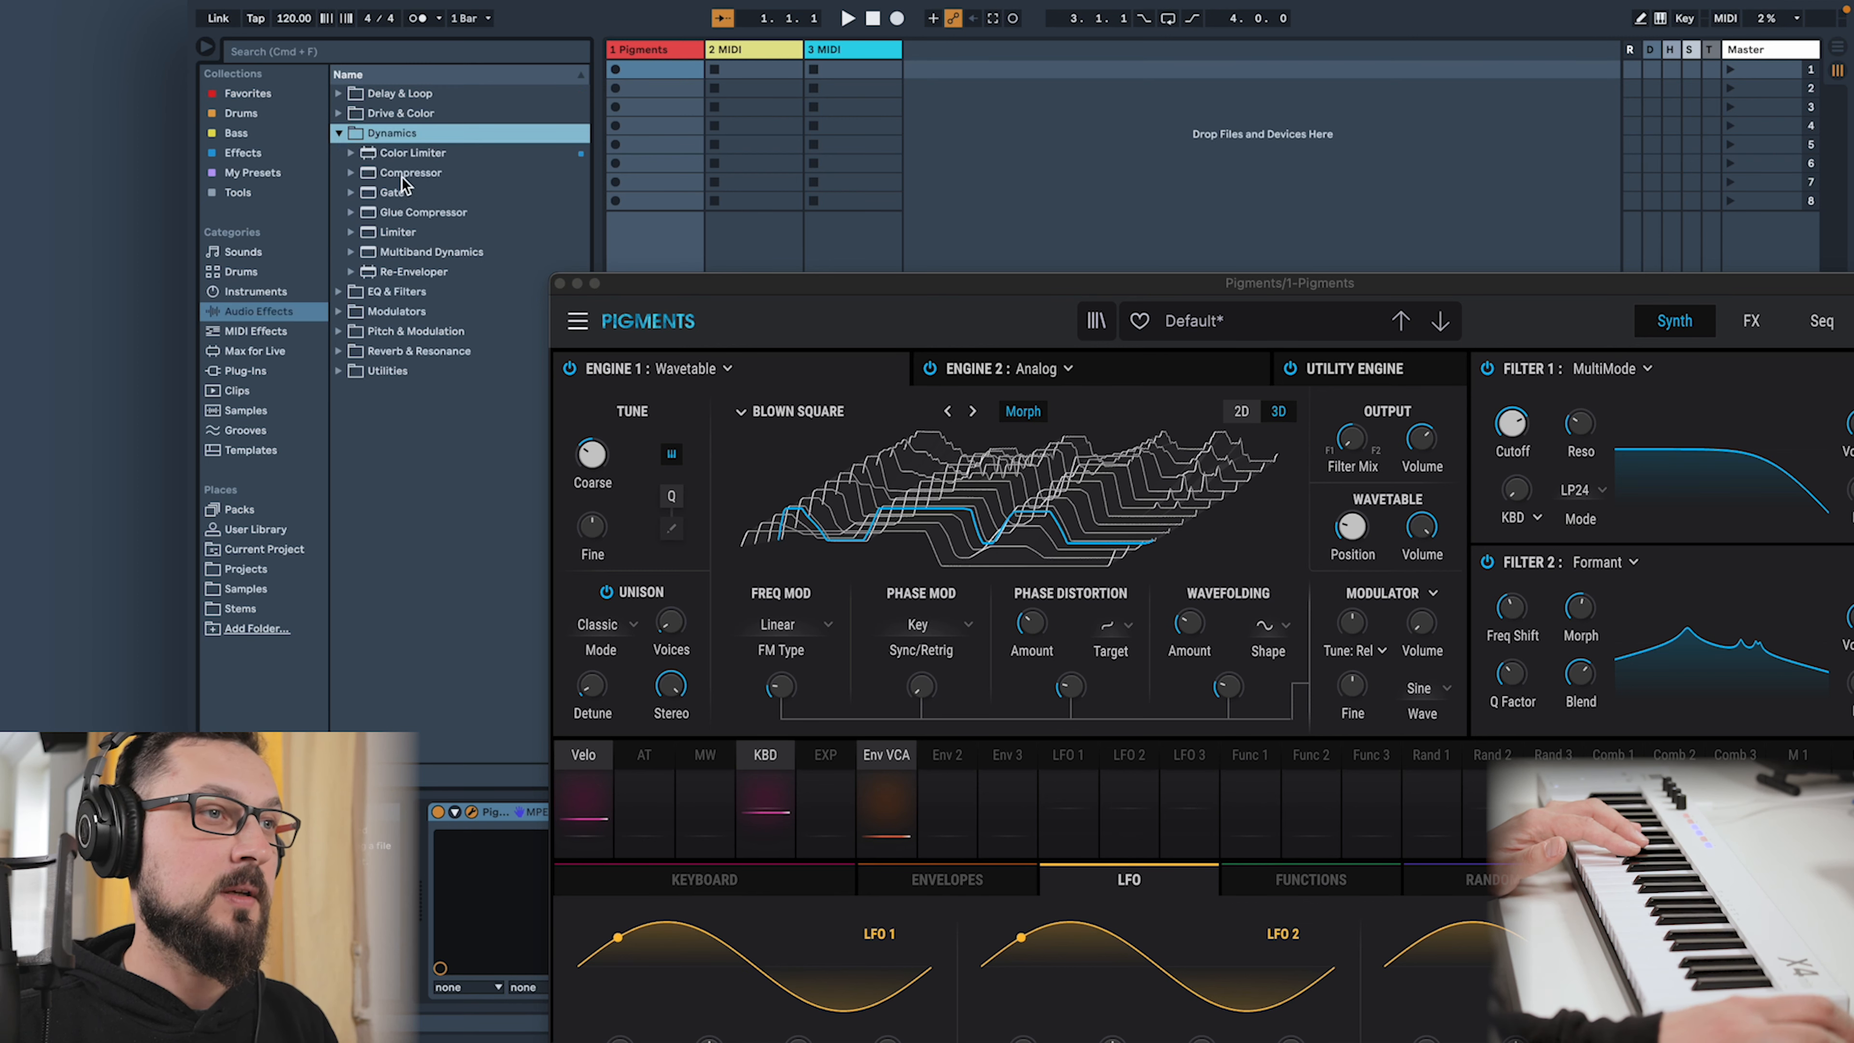
left_click_drag(403, 231, 636, 61)
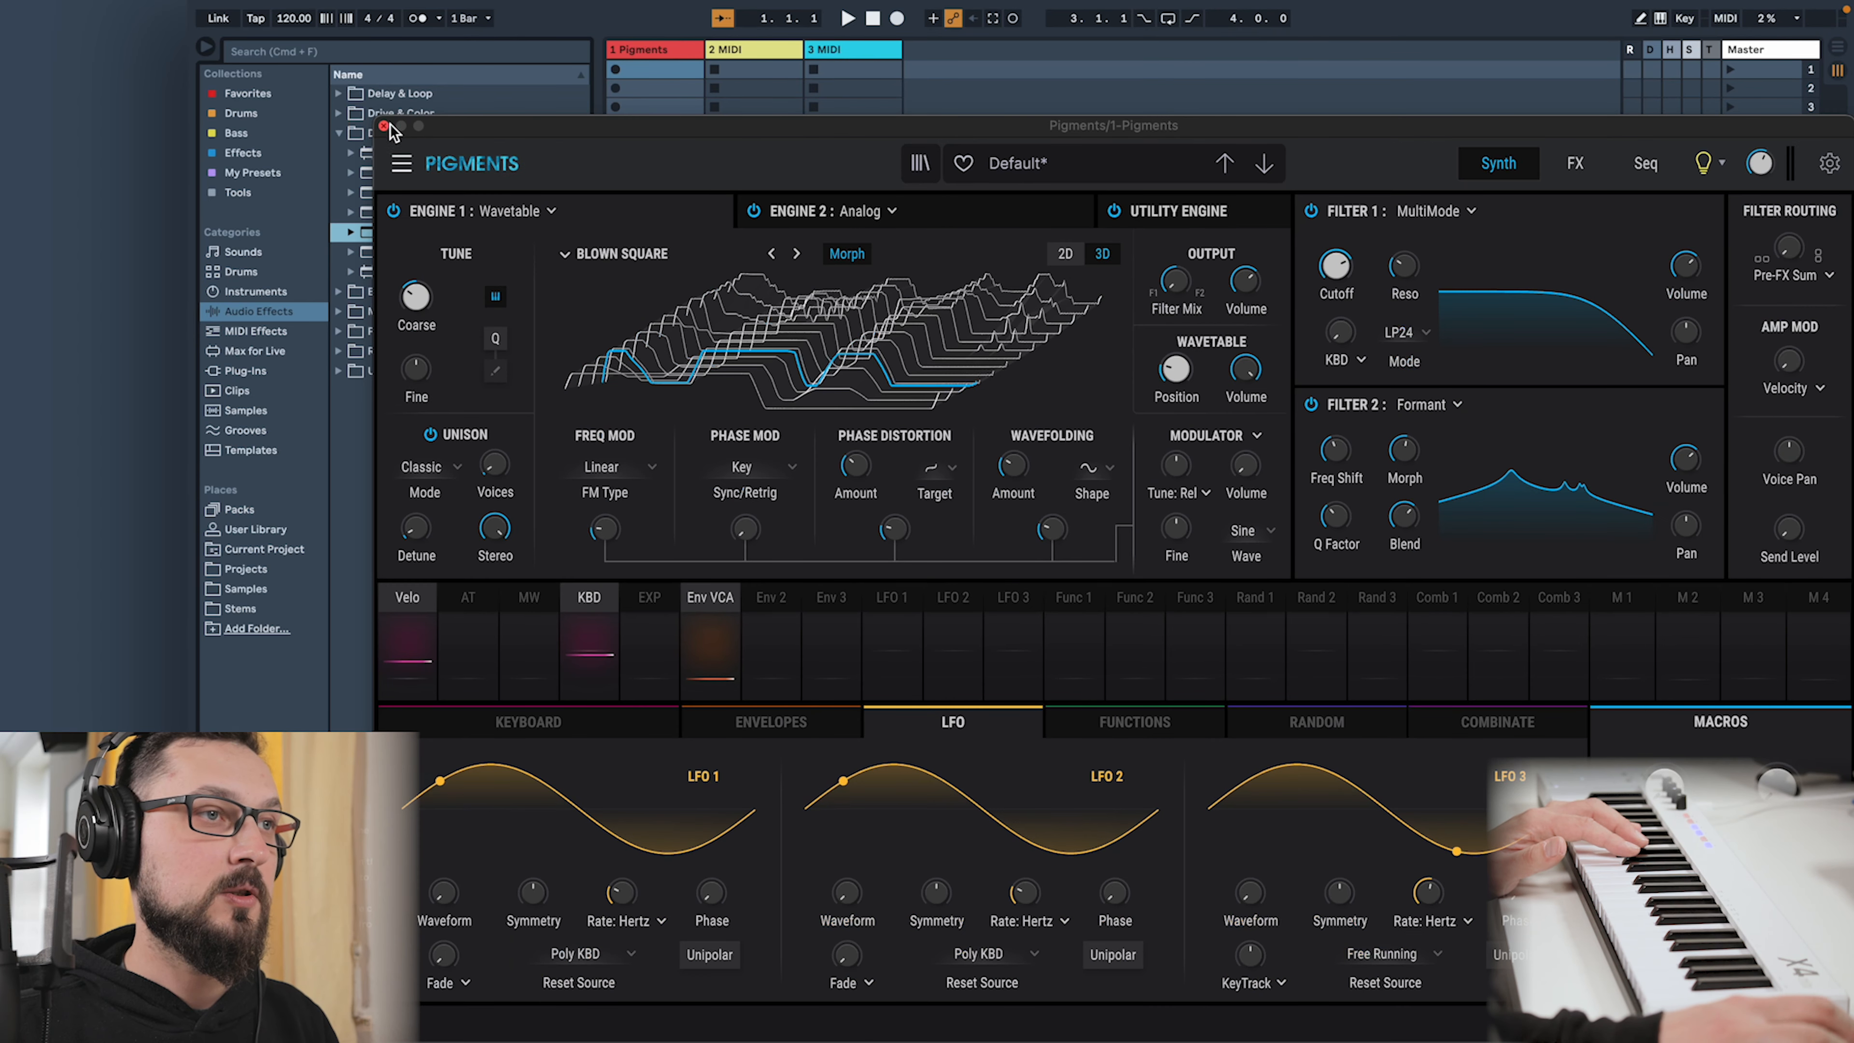
Set the Limiter's gain to about -1.10 dB and reopen the Pigments window
left_click(384, 126)
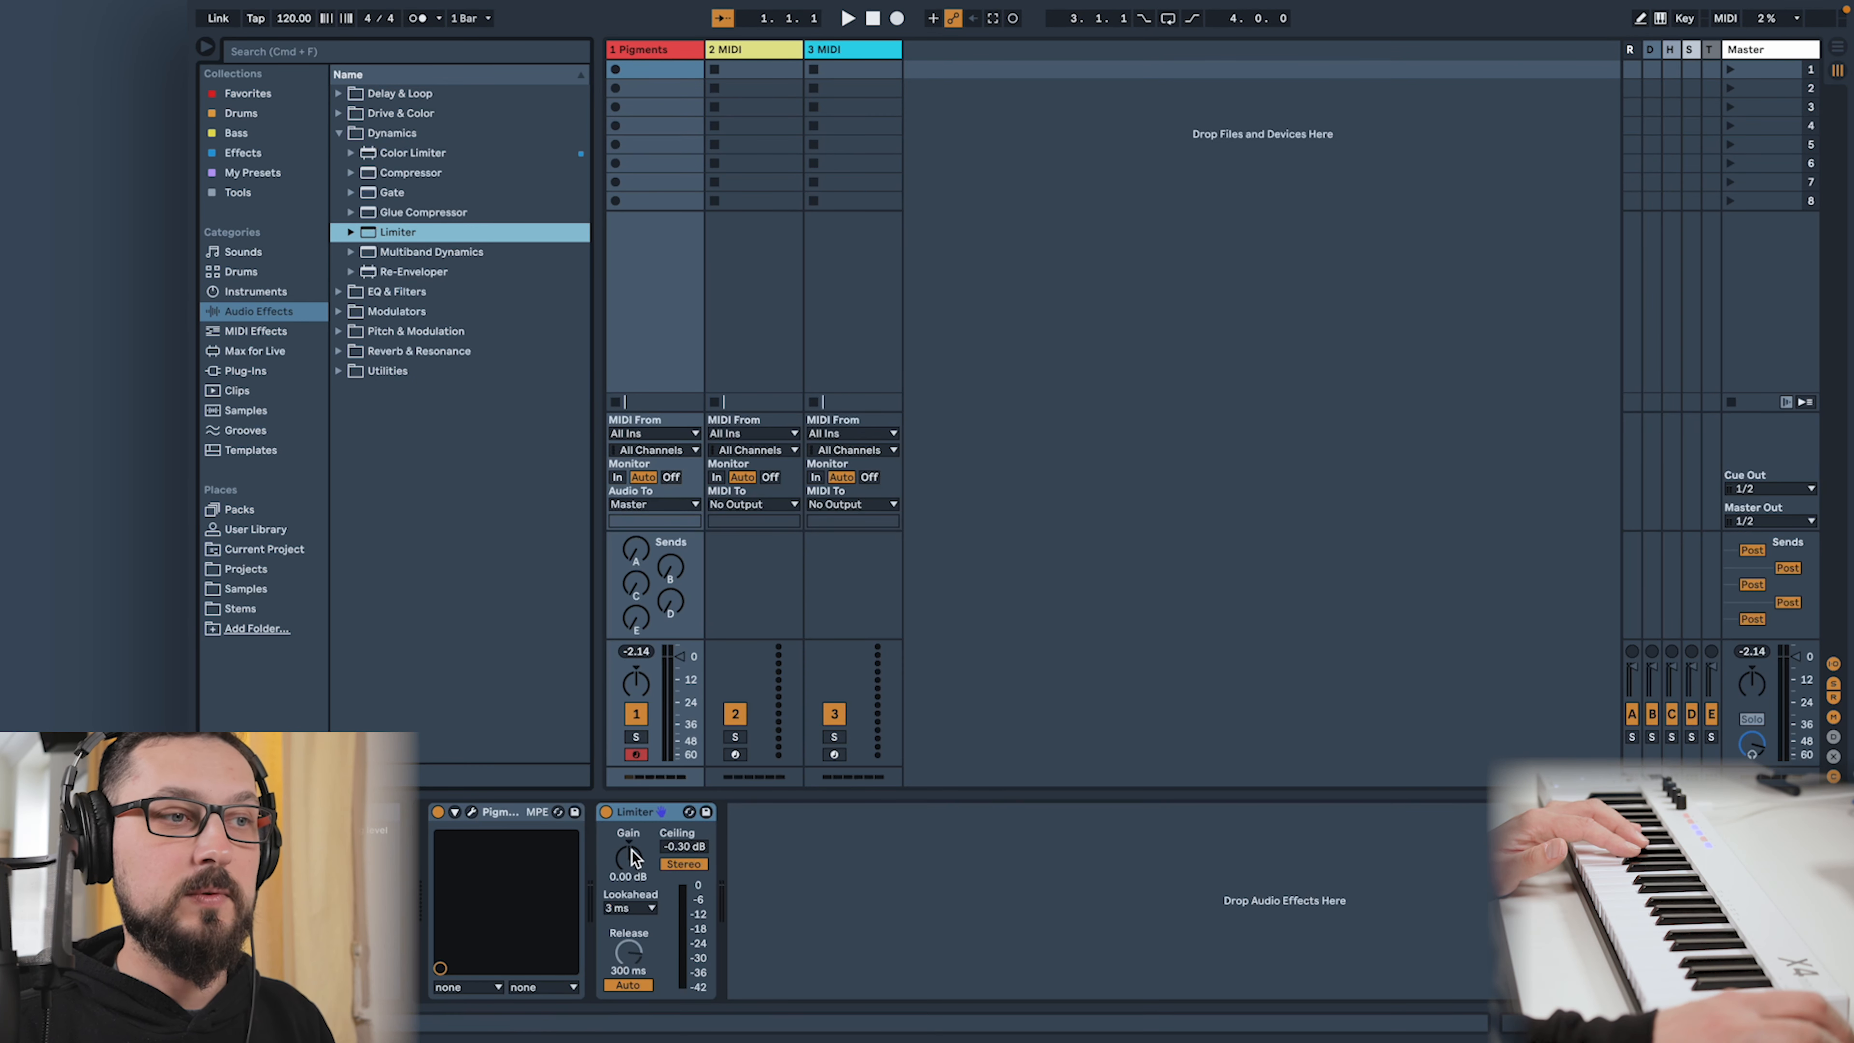
left_click_drag(632, 858, 632, 866)
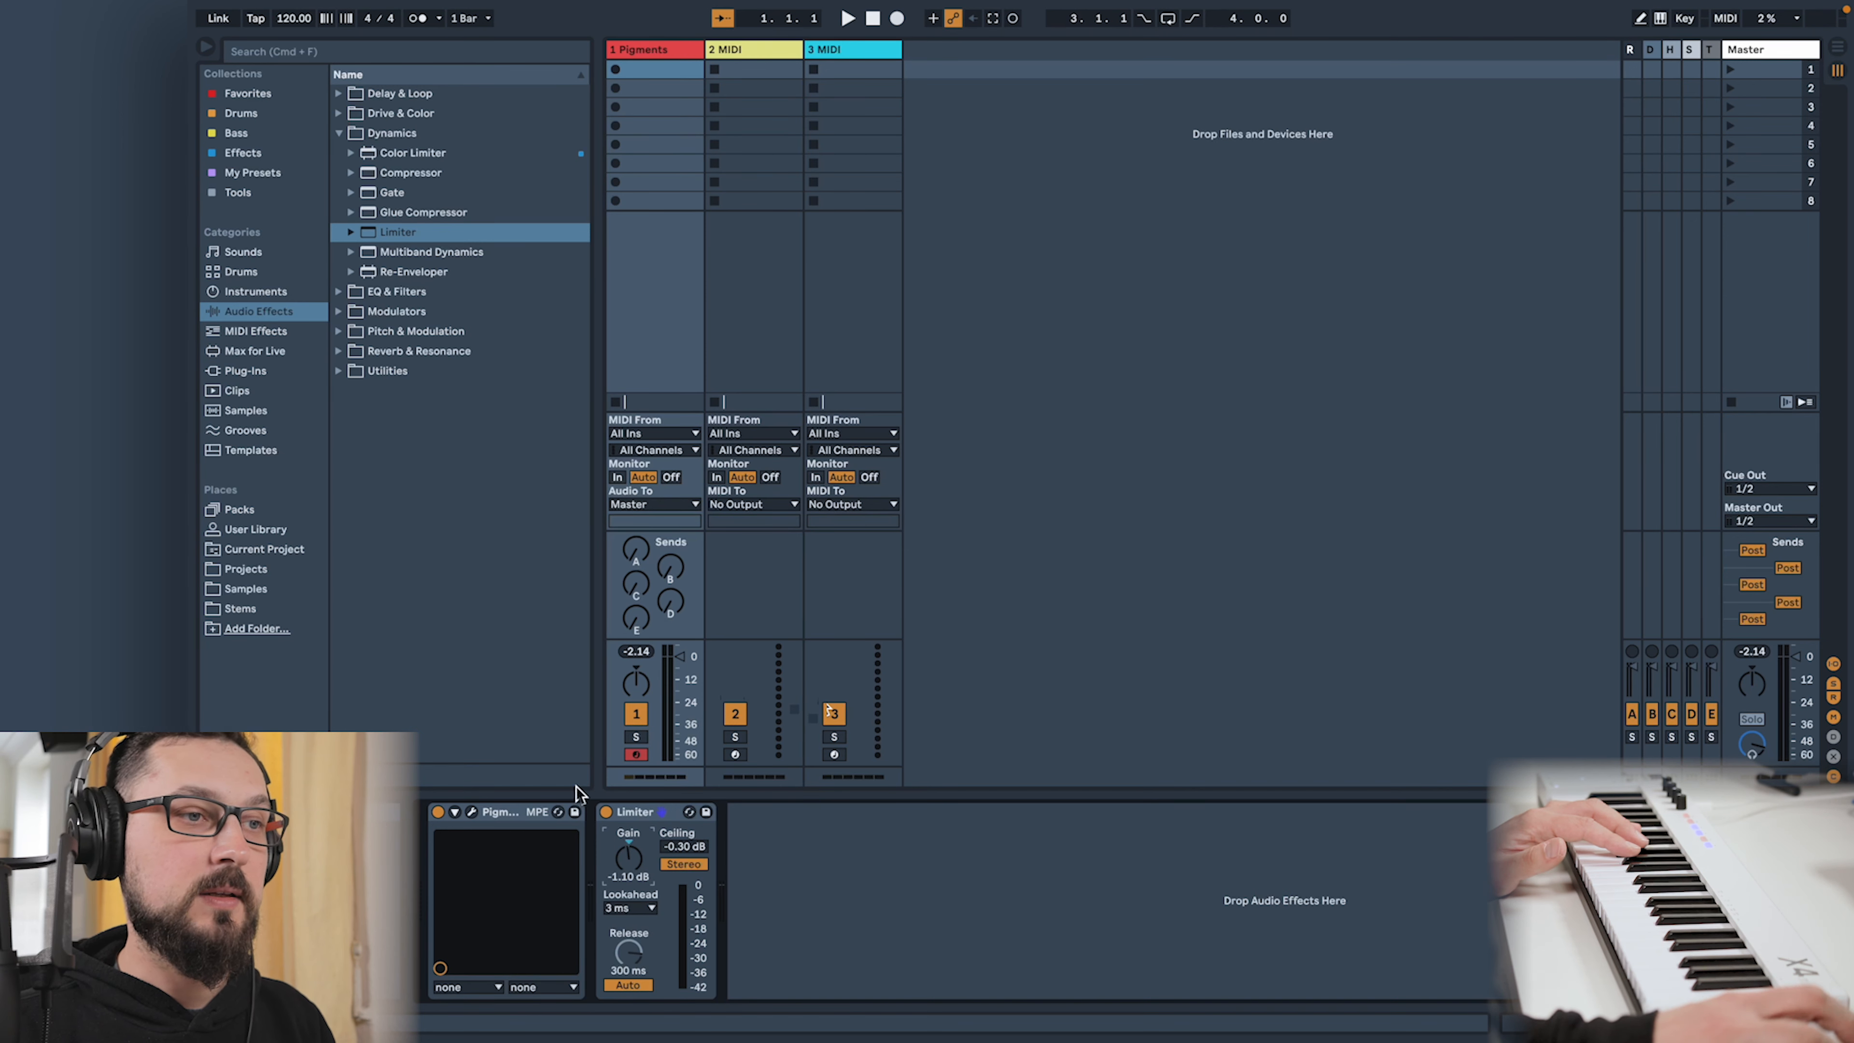
left_click(473, 812)
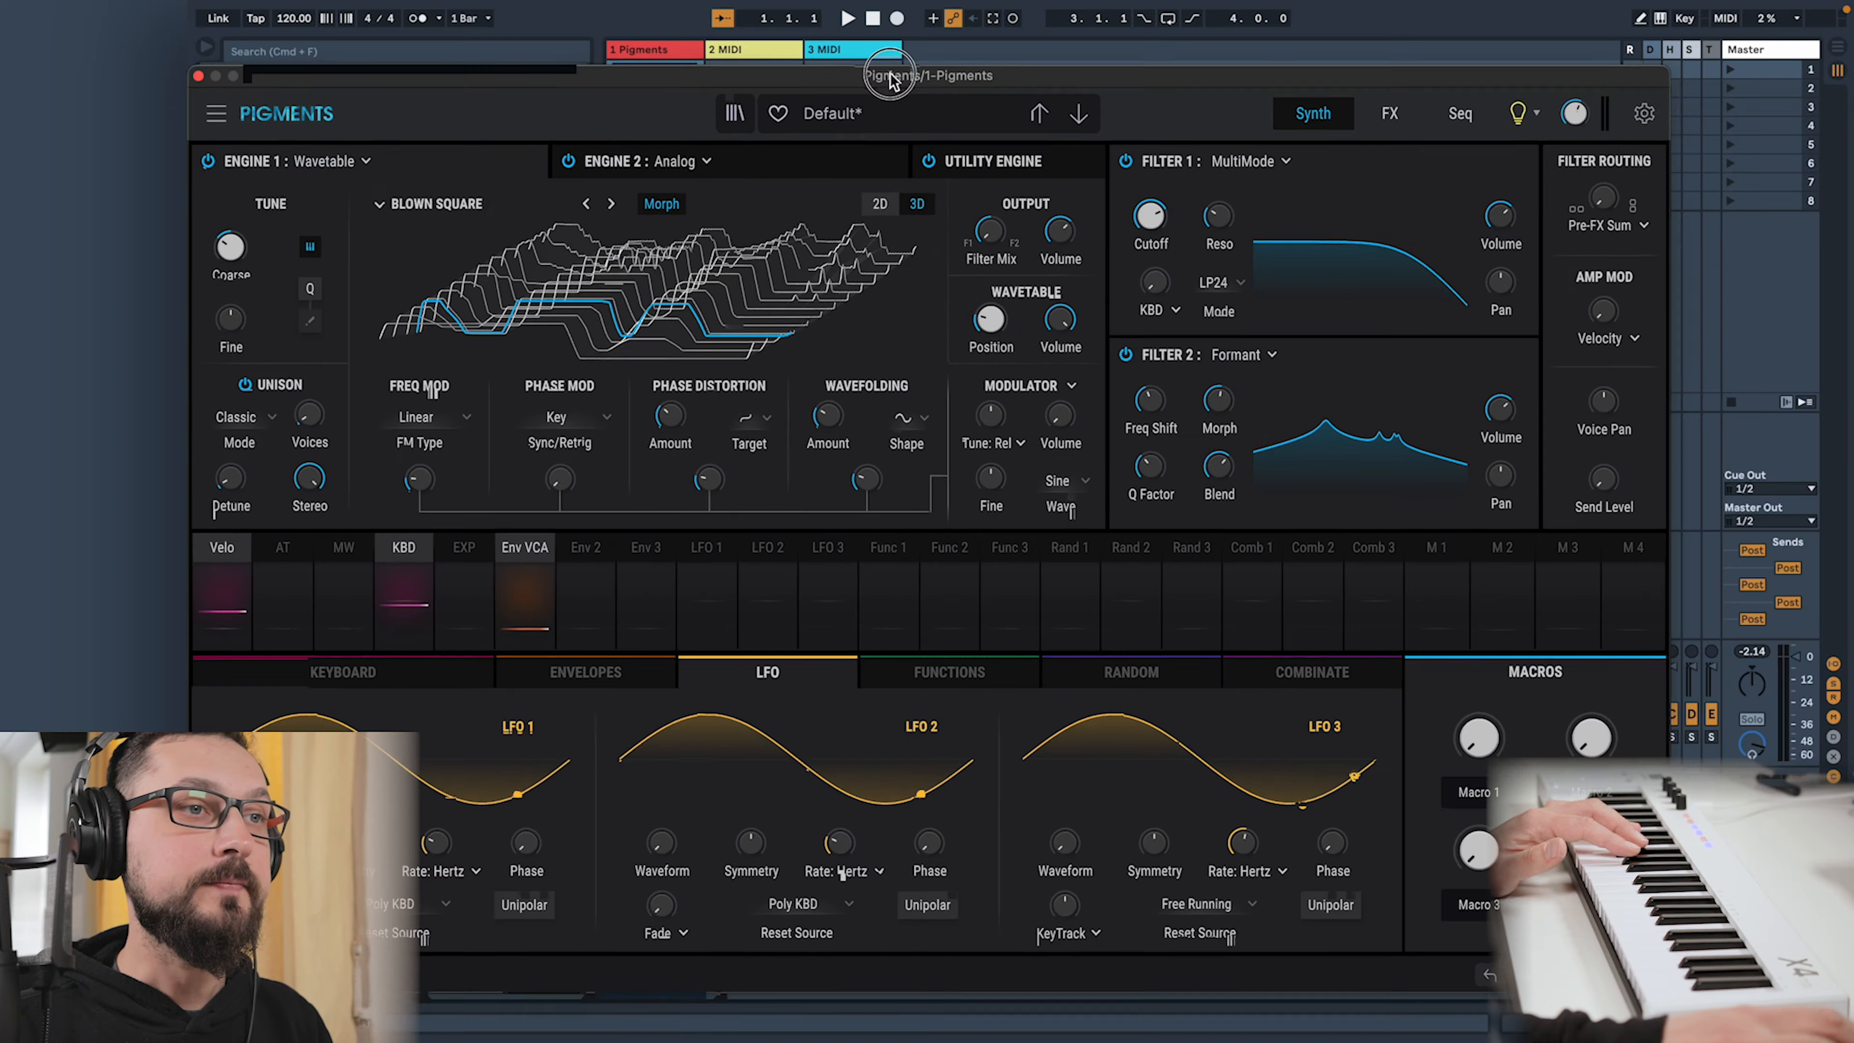
left_click_drag(889, 79, 954, 60)
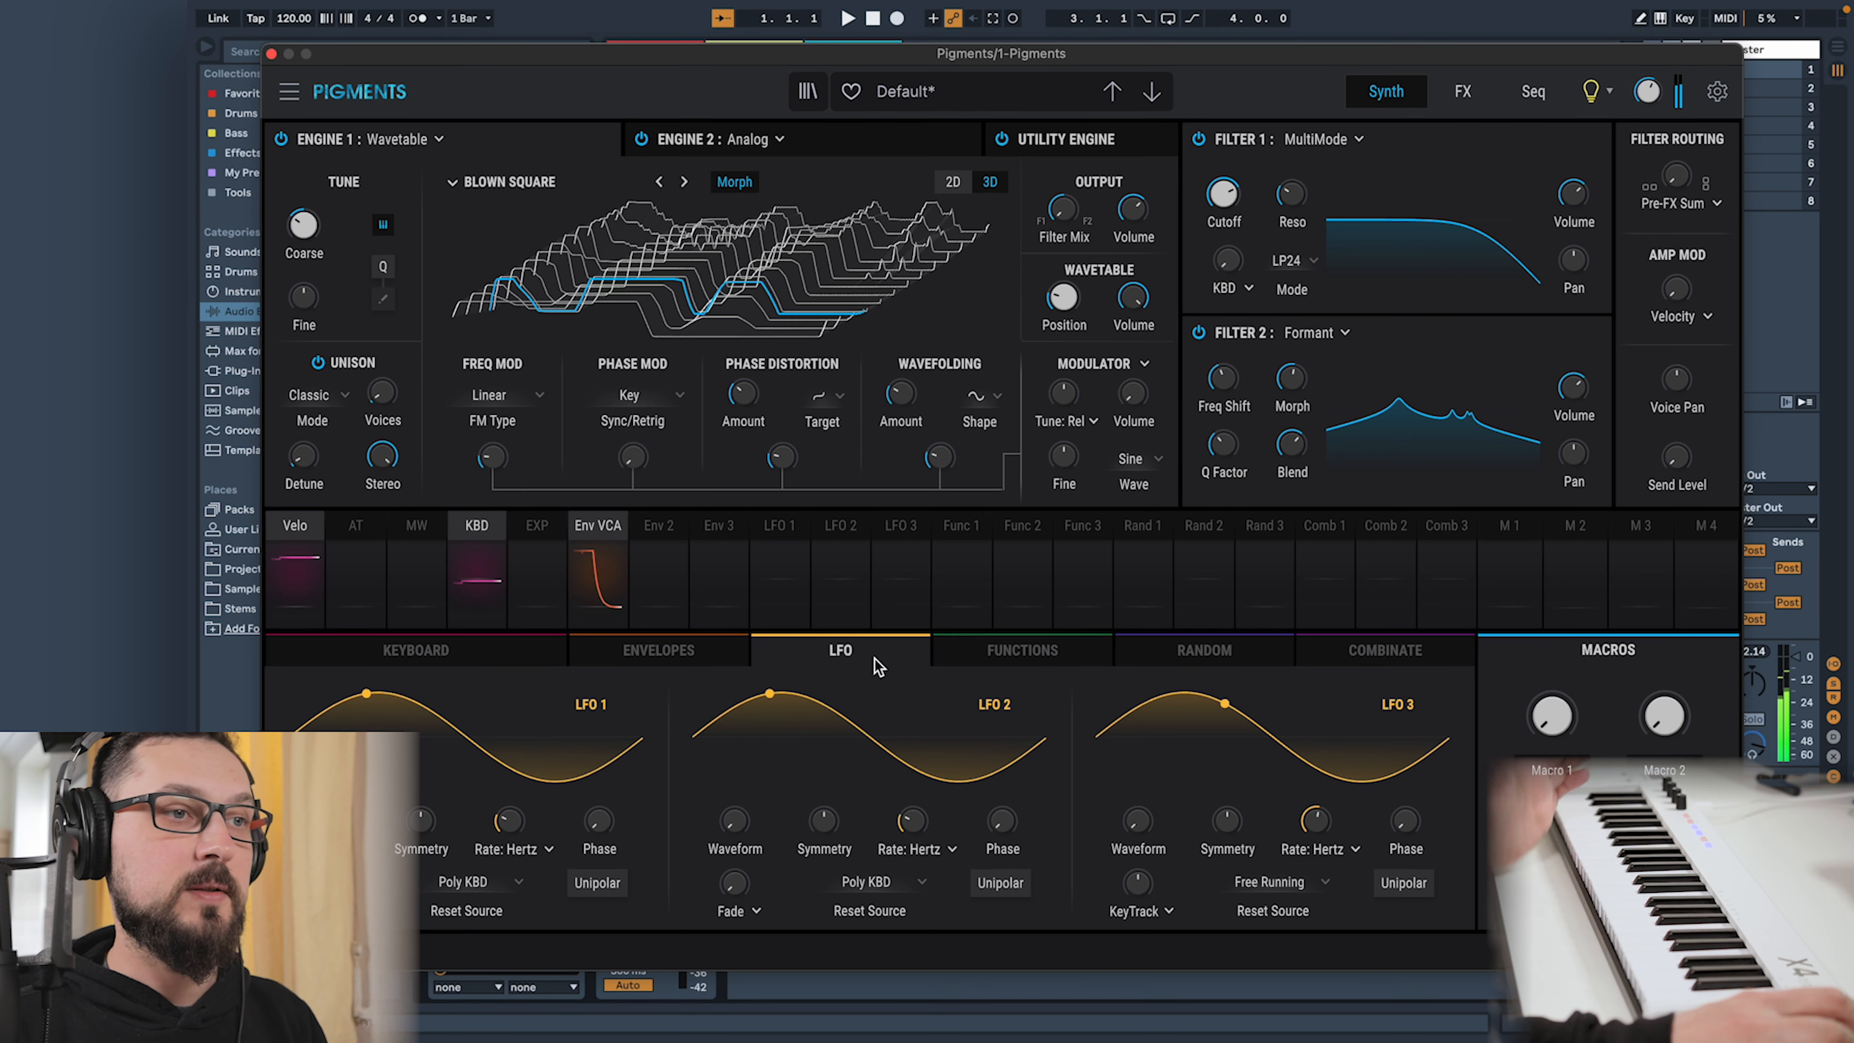
Modulate Filter 1's cutoff with Env 2 by an amount of 0.15
left_click(652, 586)
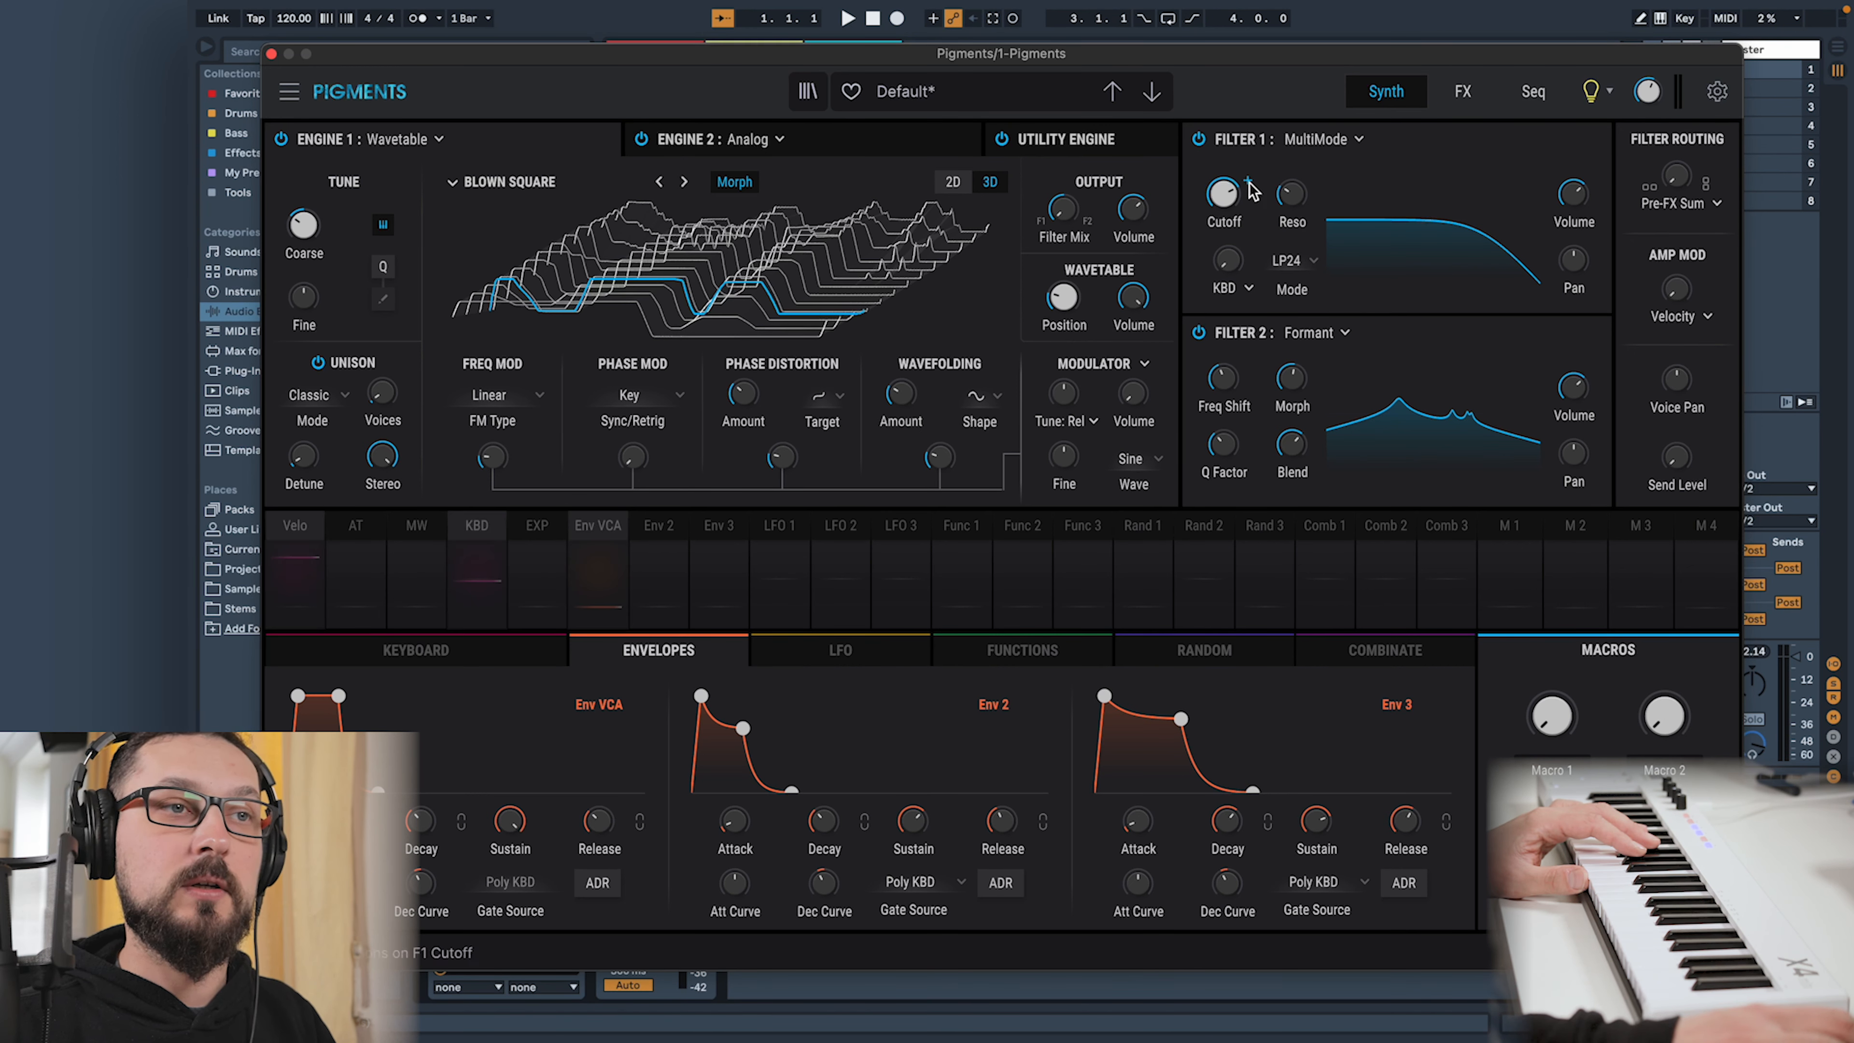
left_click(1249, 184)
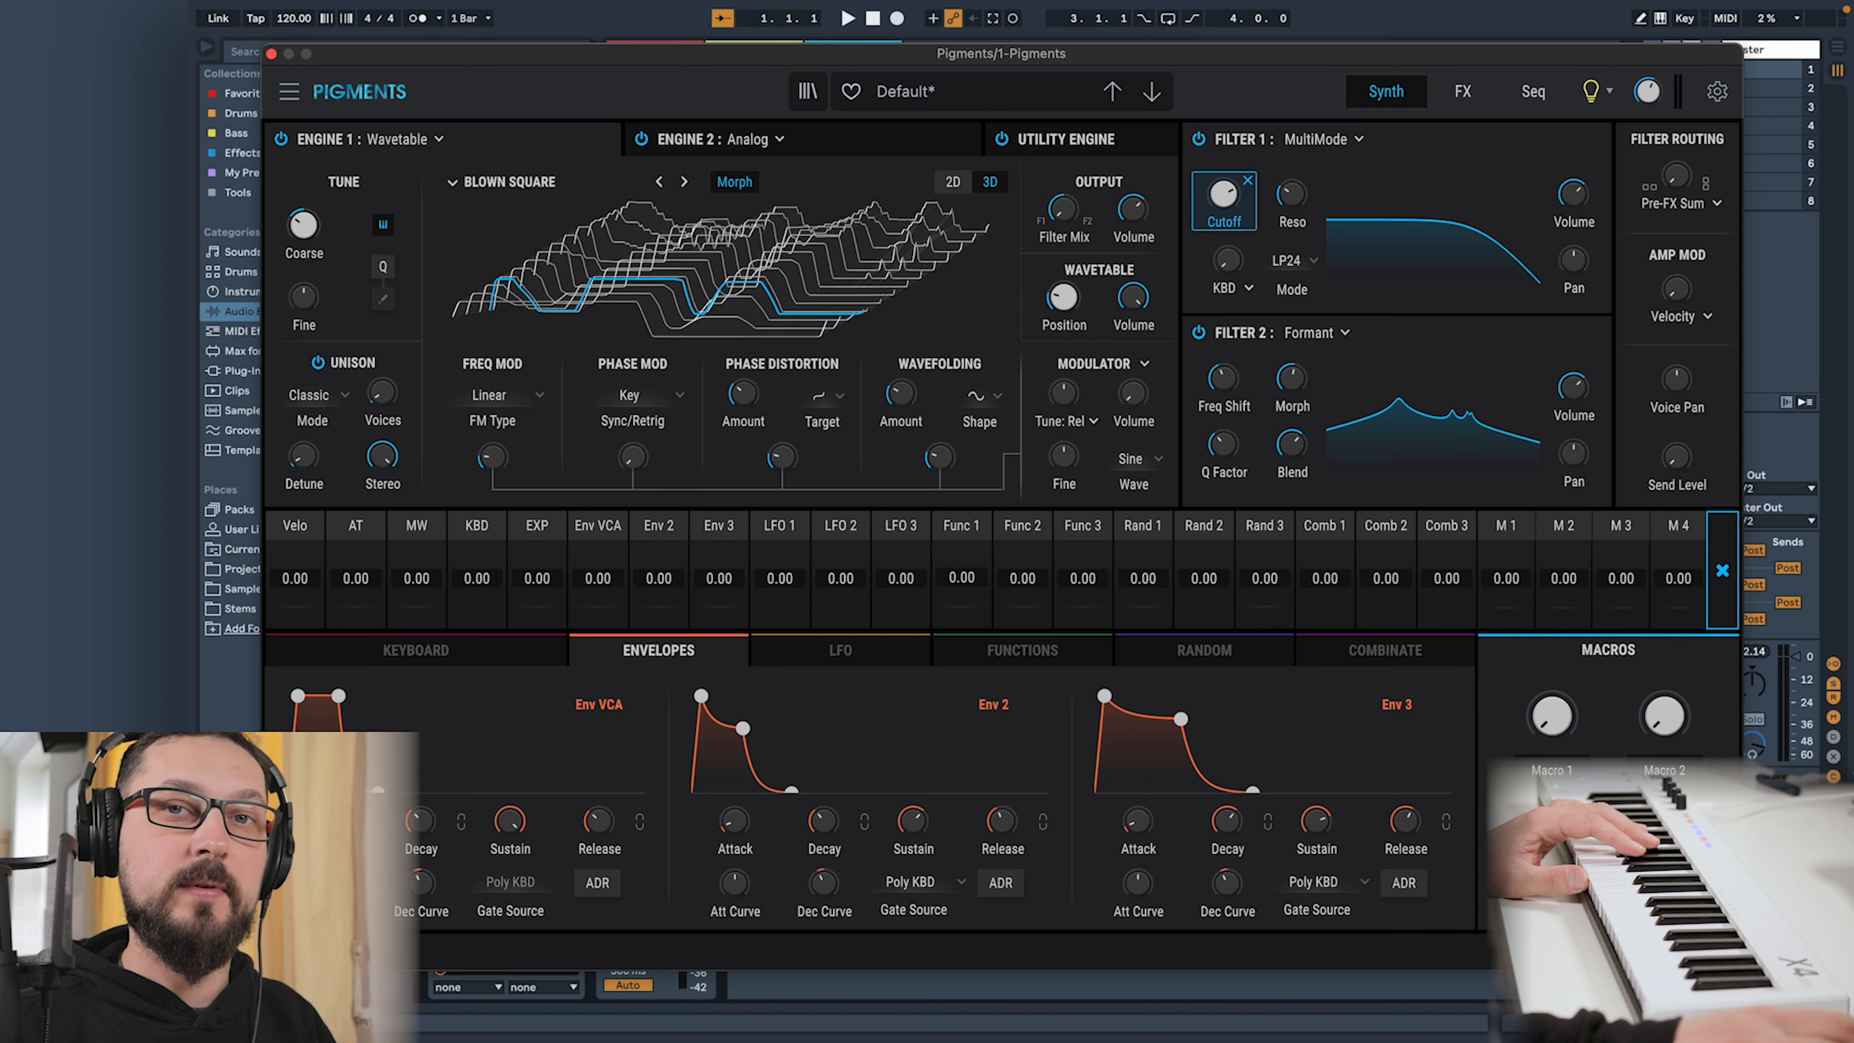
left_click_drag(674, 577, 678, 550)
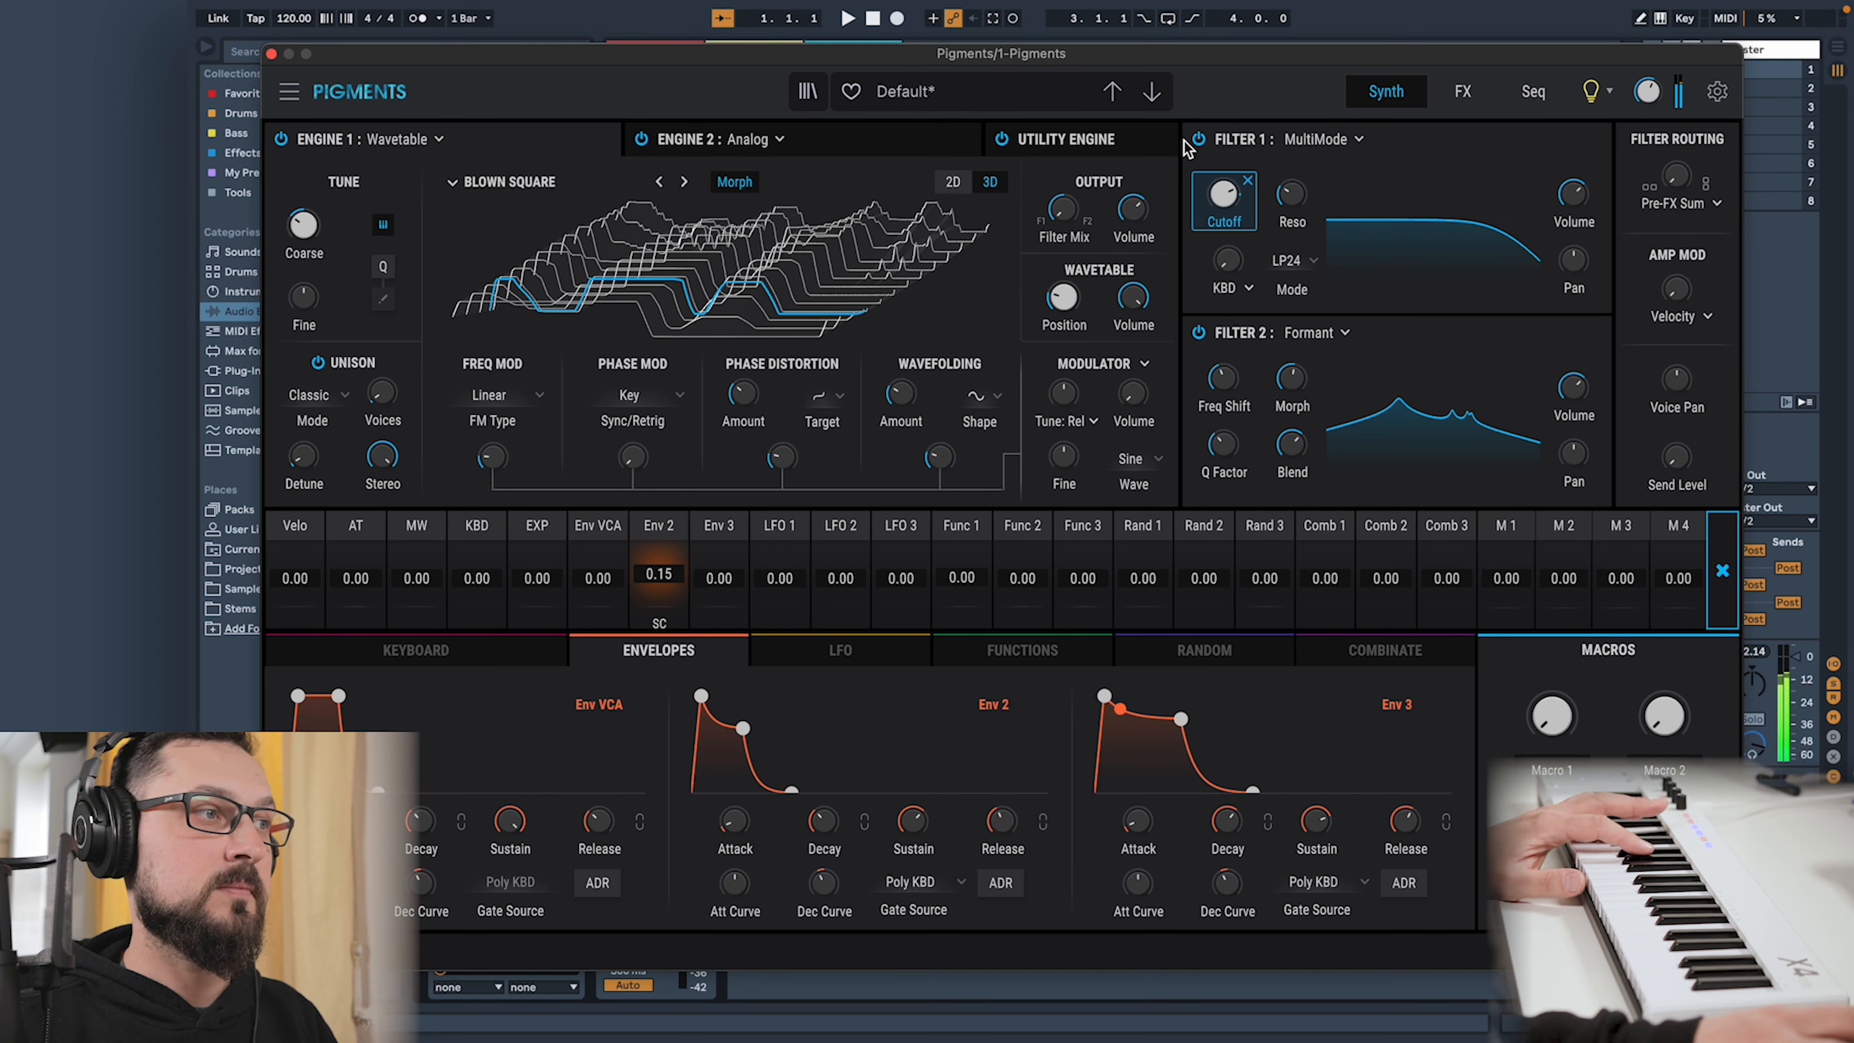
Lower Filter 1's base cutoff to below 600 Hz, and slightly raise its resonance and KBD amount
mouse_move(1234, 199)
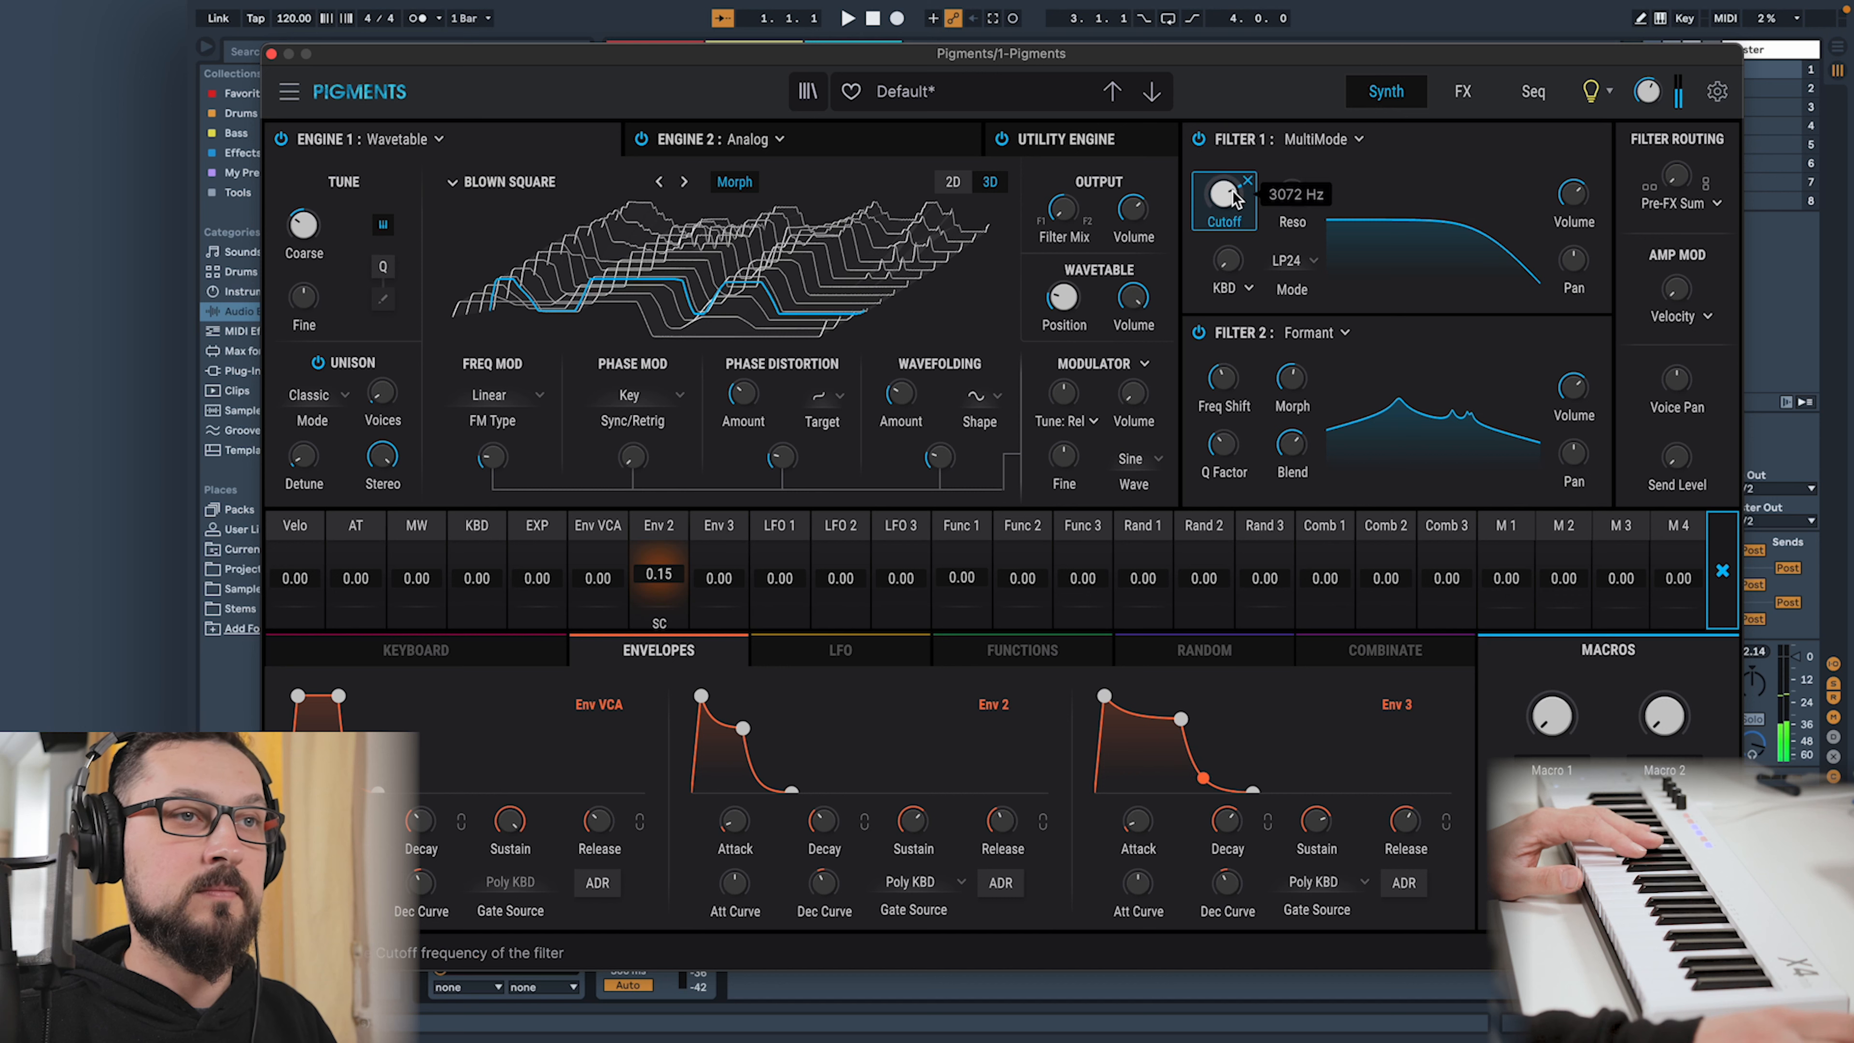
left_click_drag(1232, 205, 1237, 258)
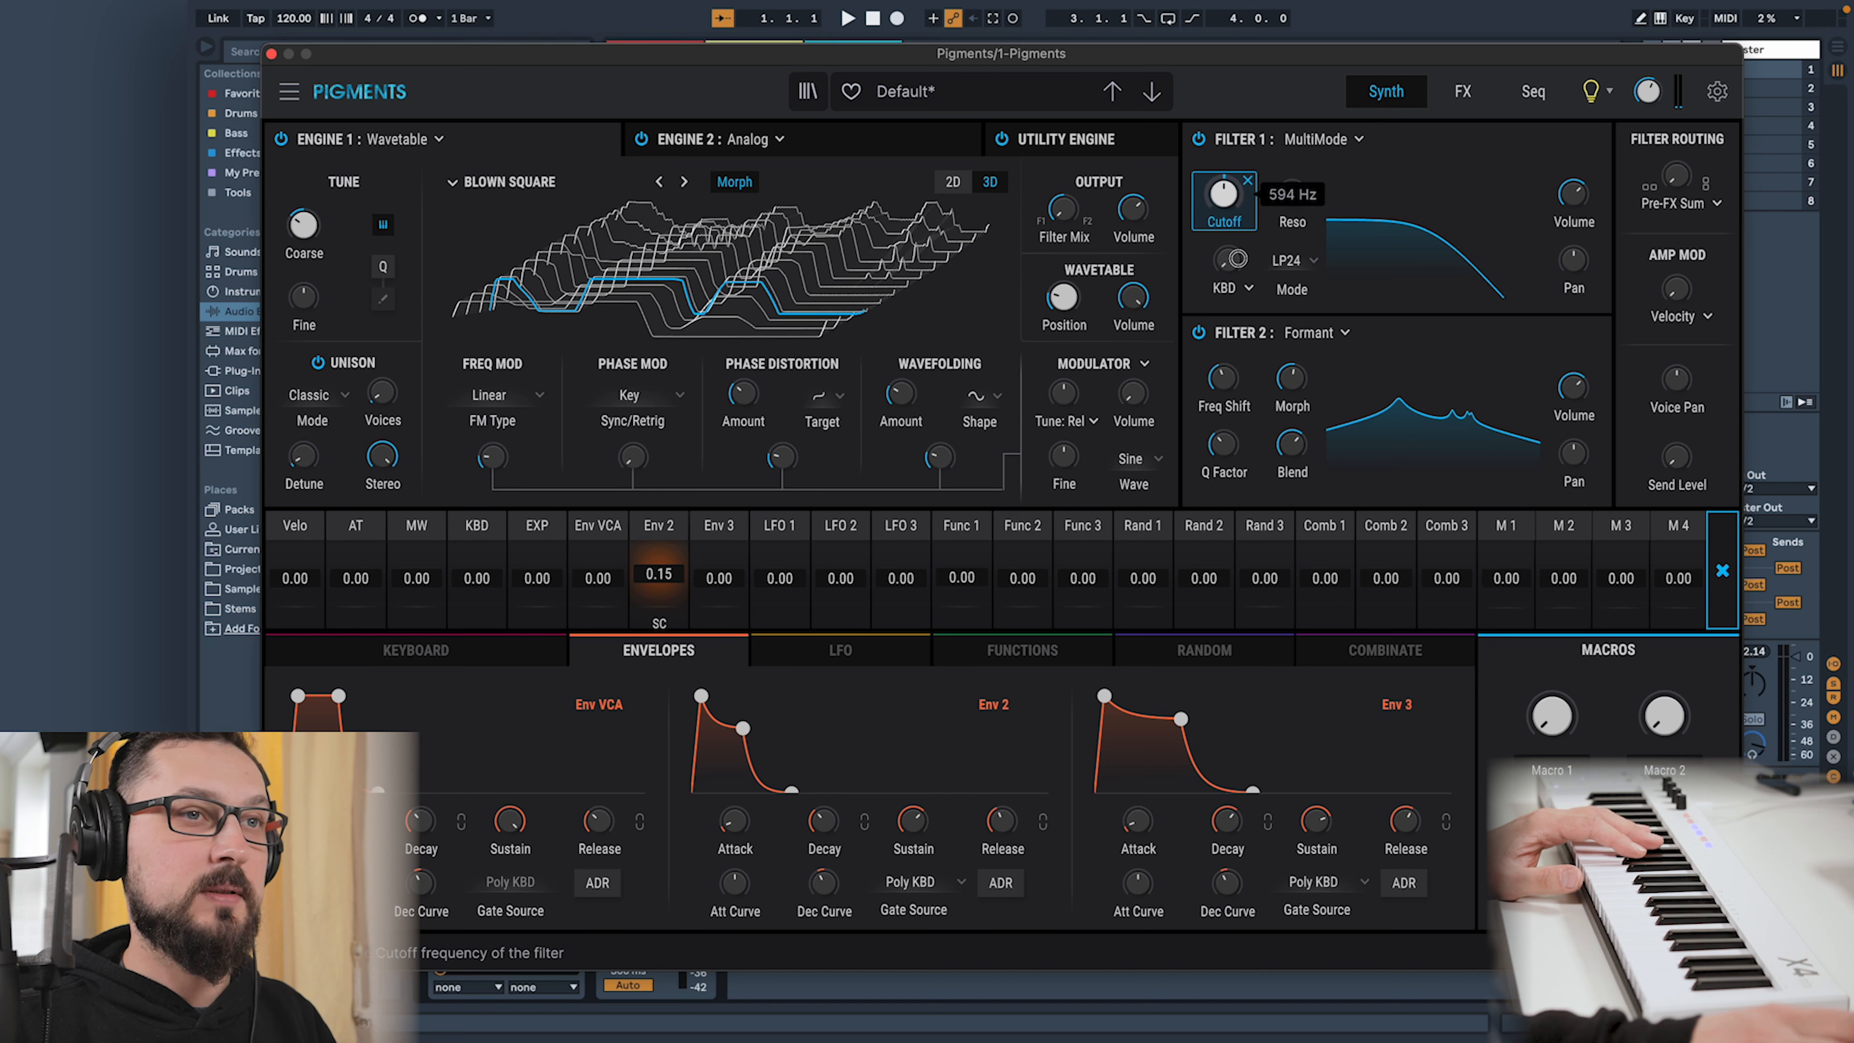
left_click_drag(1239, 272, 1241, 282)
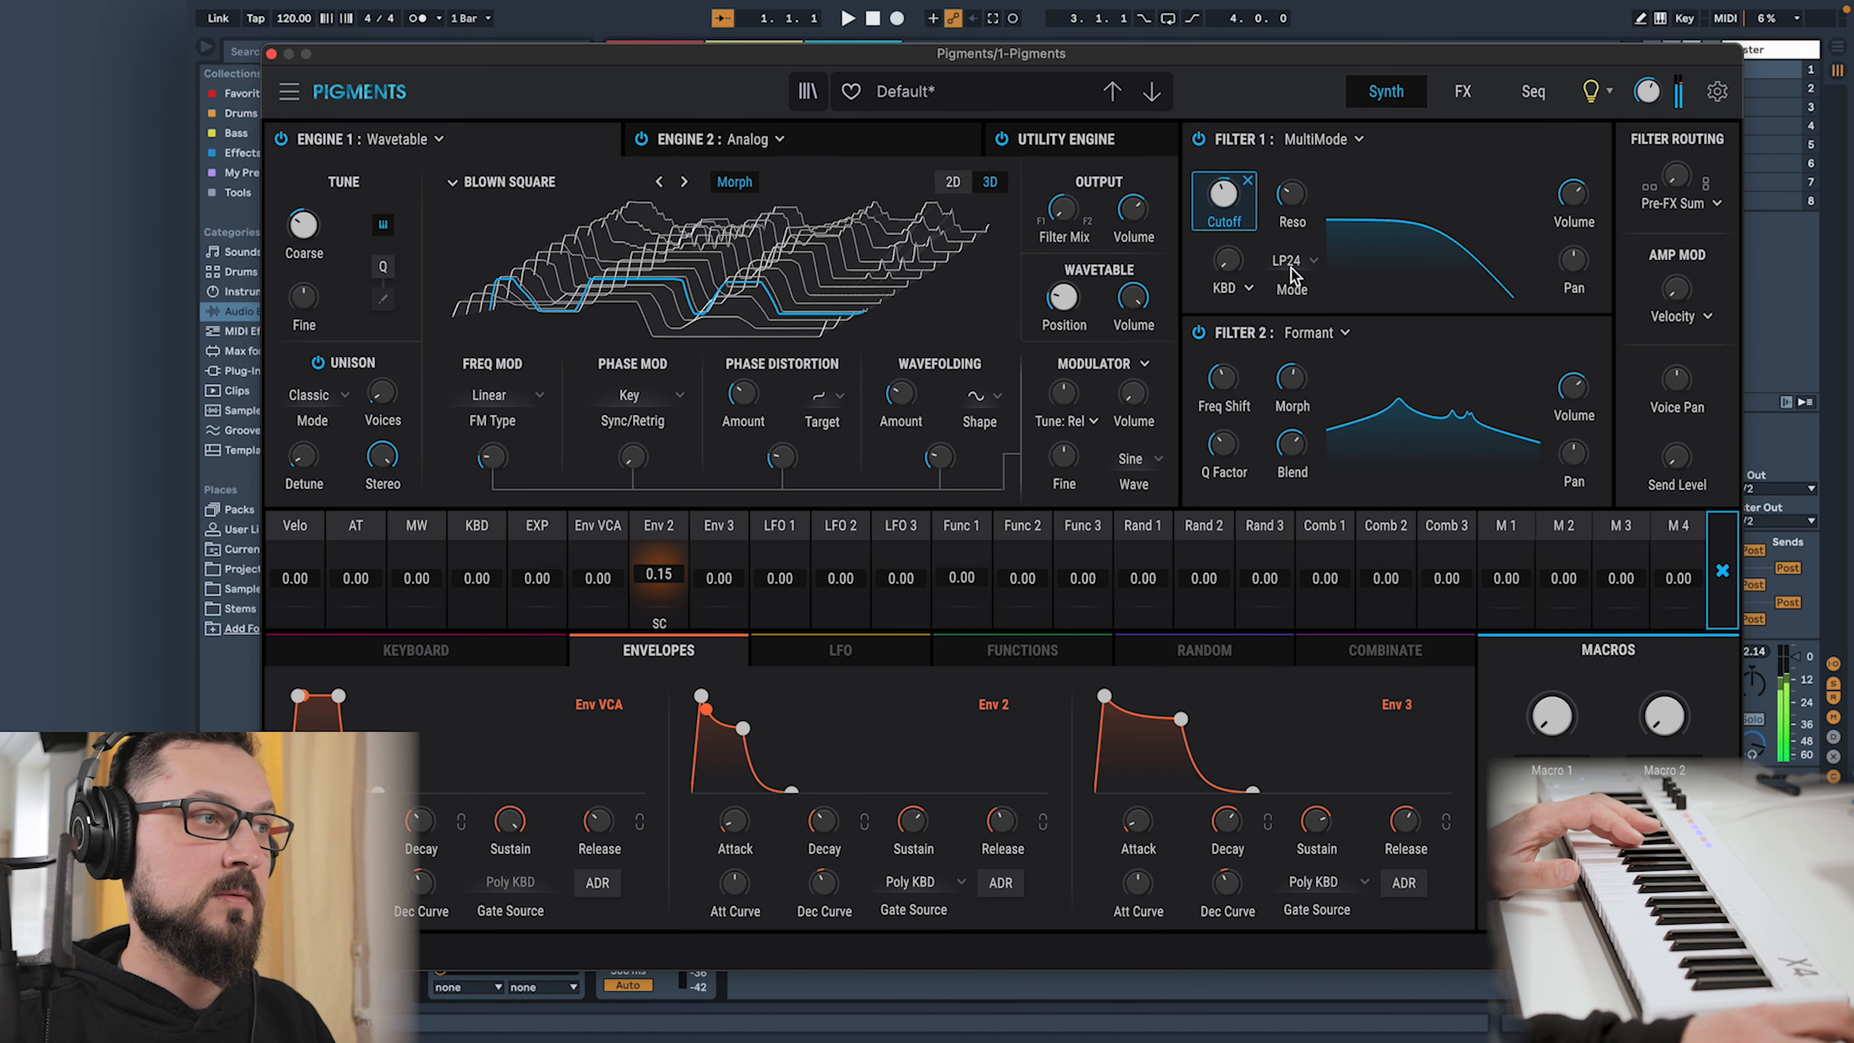
left_click_drag(1291, 194, 1291, 187)
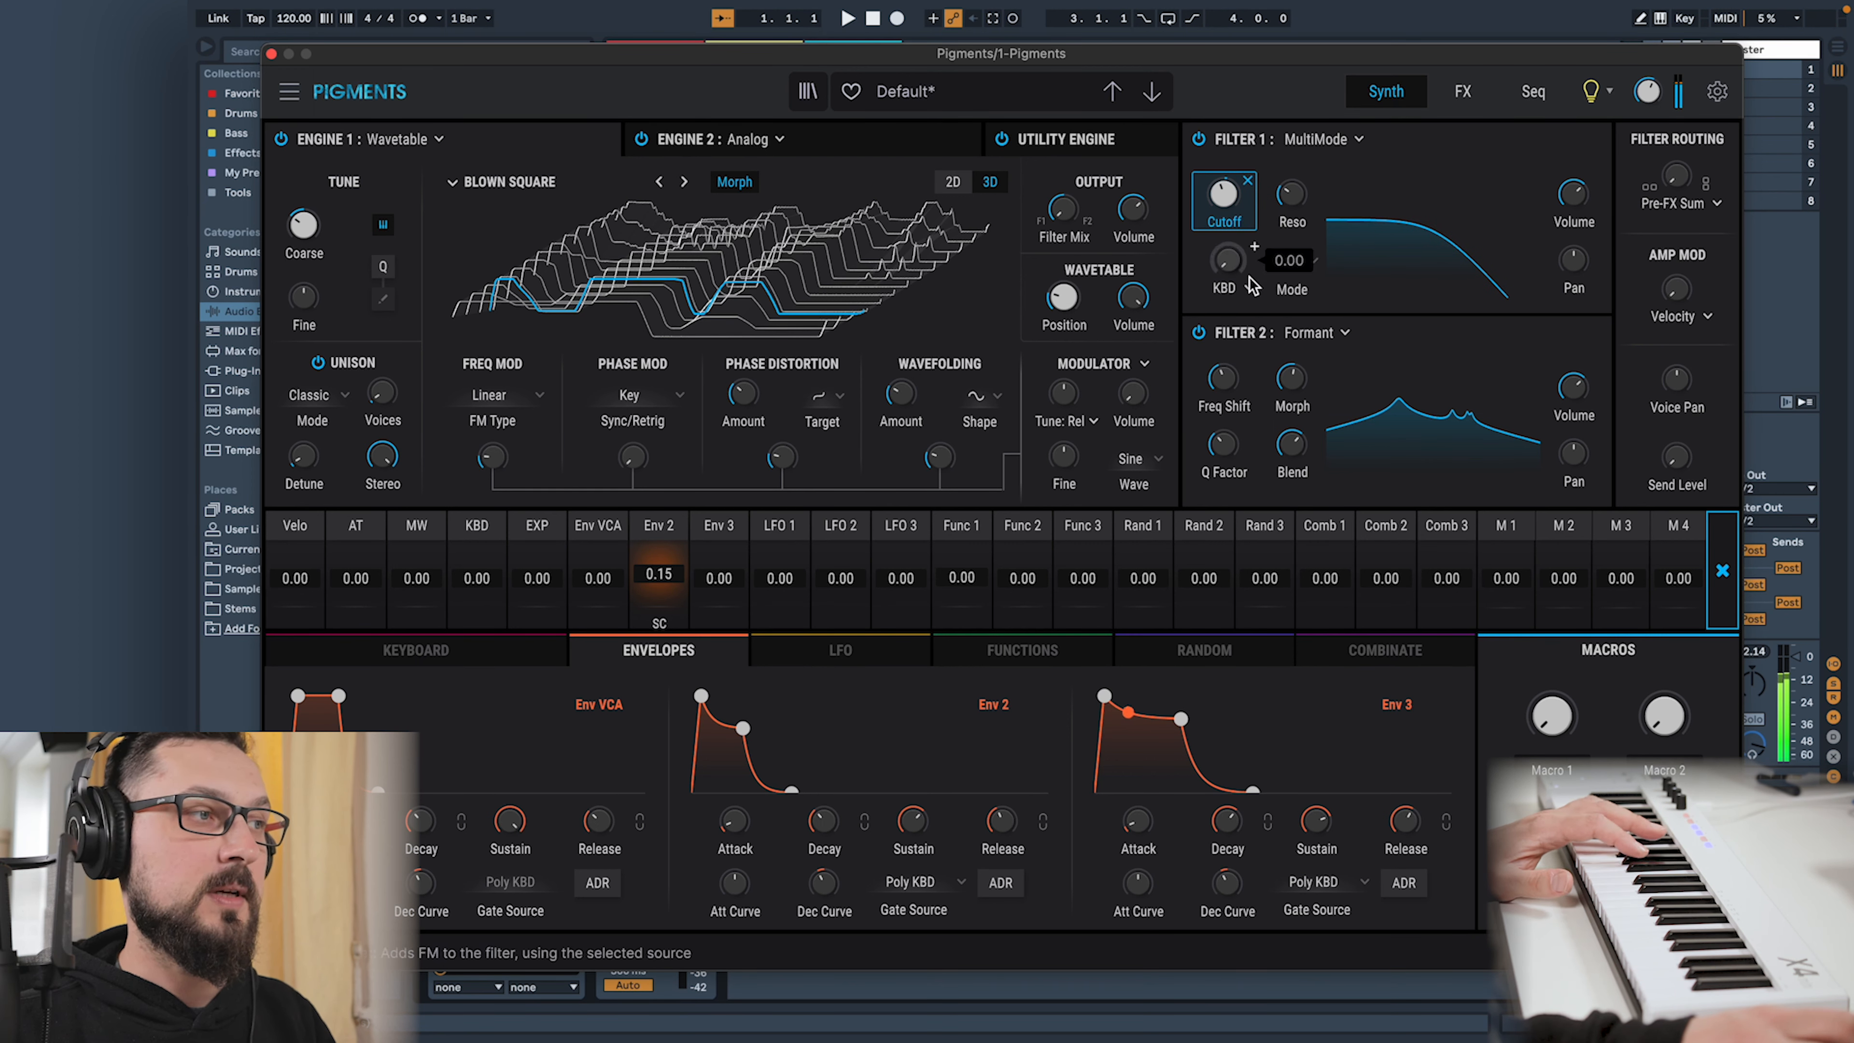
left_click_drag(1226, 259, 1226, 252)
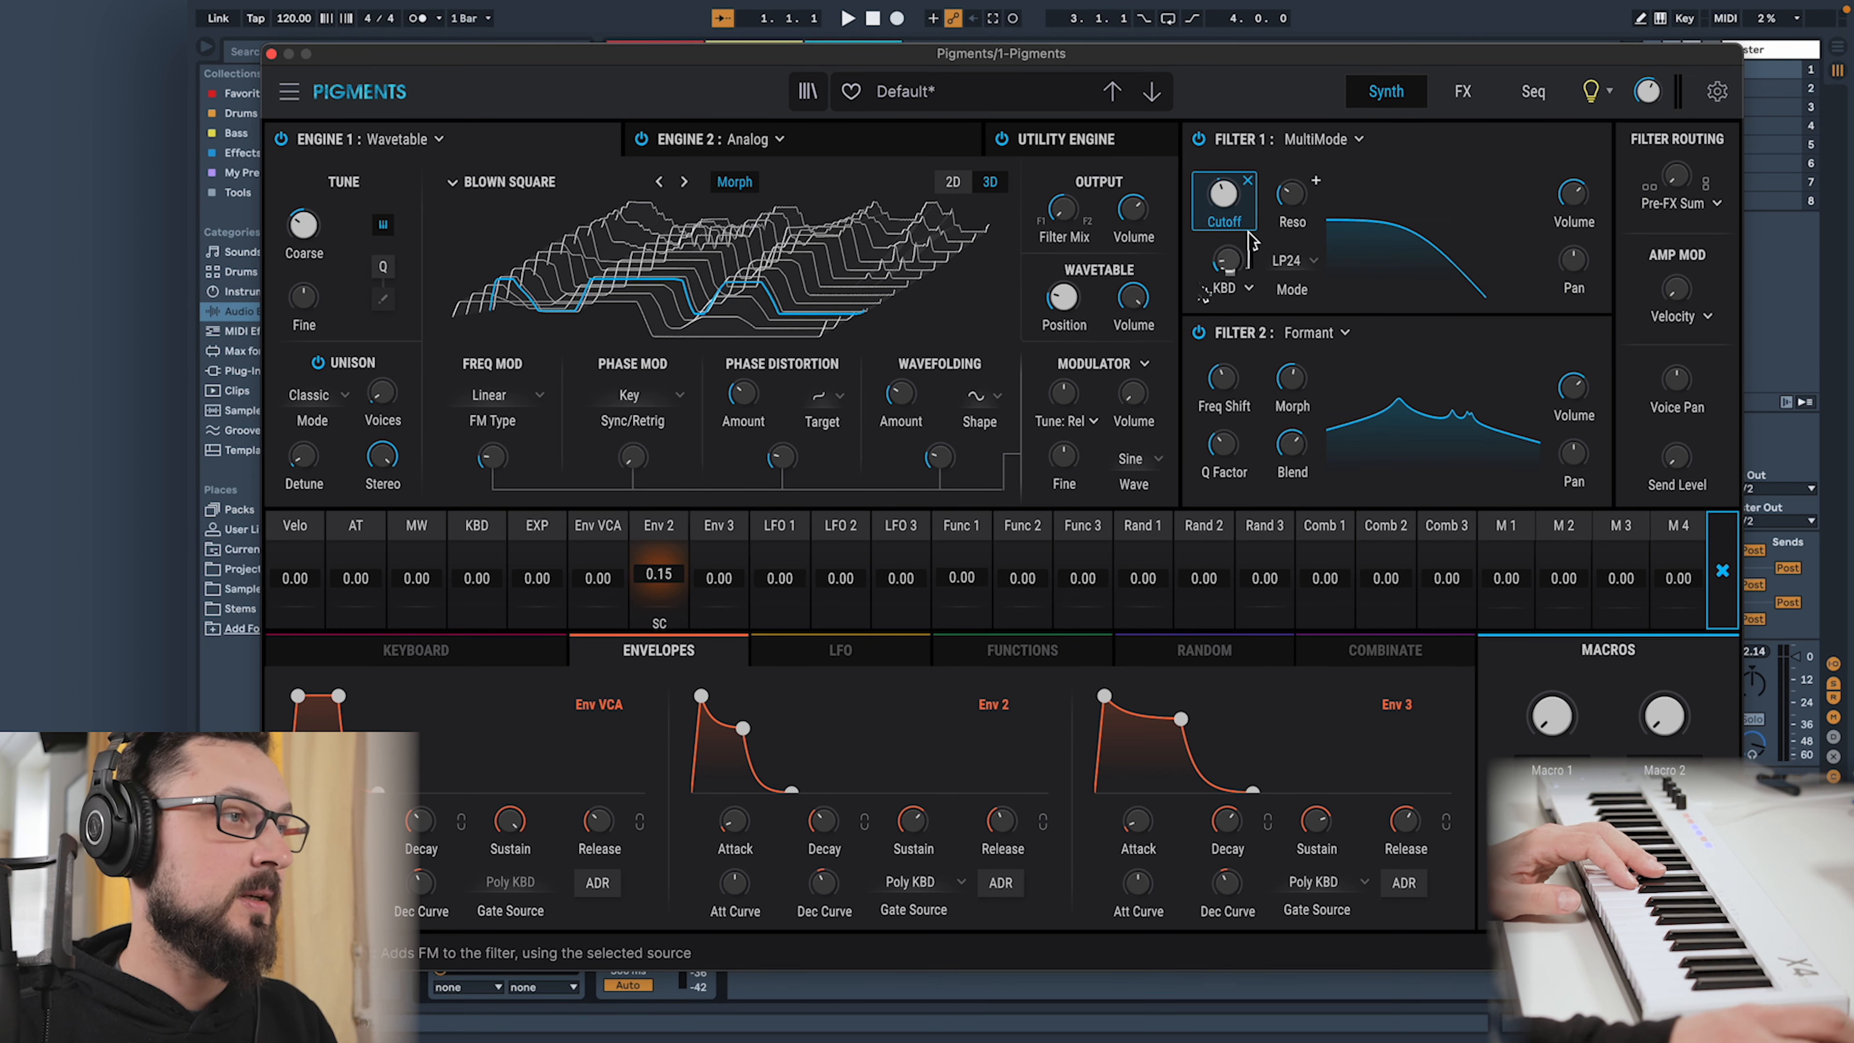
Modulate Filter 1's resonance with Env 2 by 0.15 and Filter 2's frequency shift with Env 3 by 0.18
left_click(1315, 184)
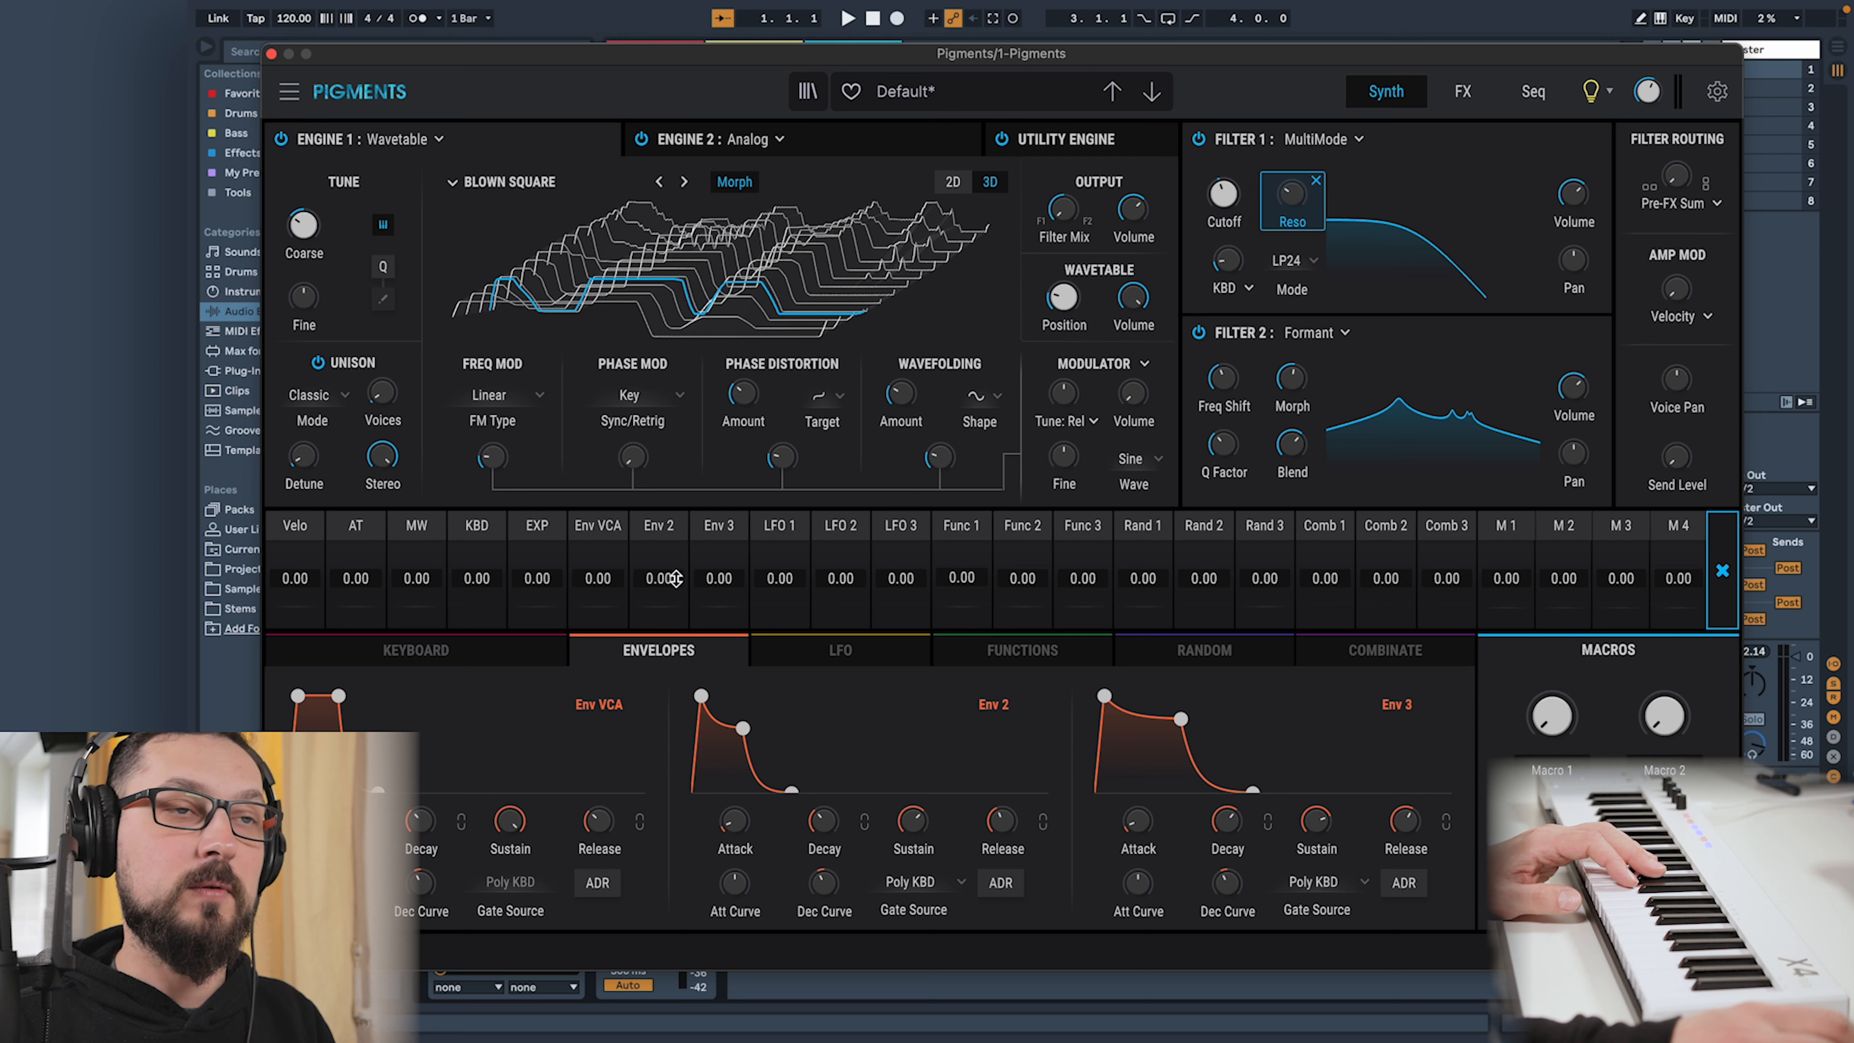
left_click_drag(666, 580, 666, 574)
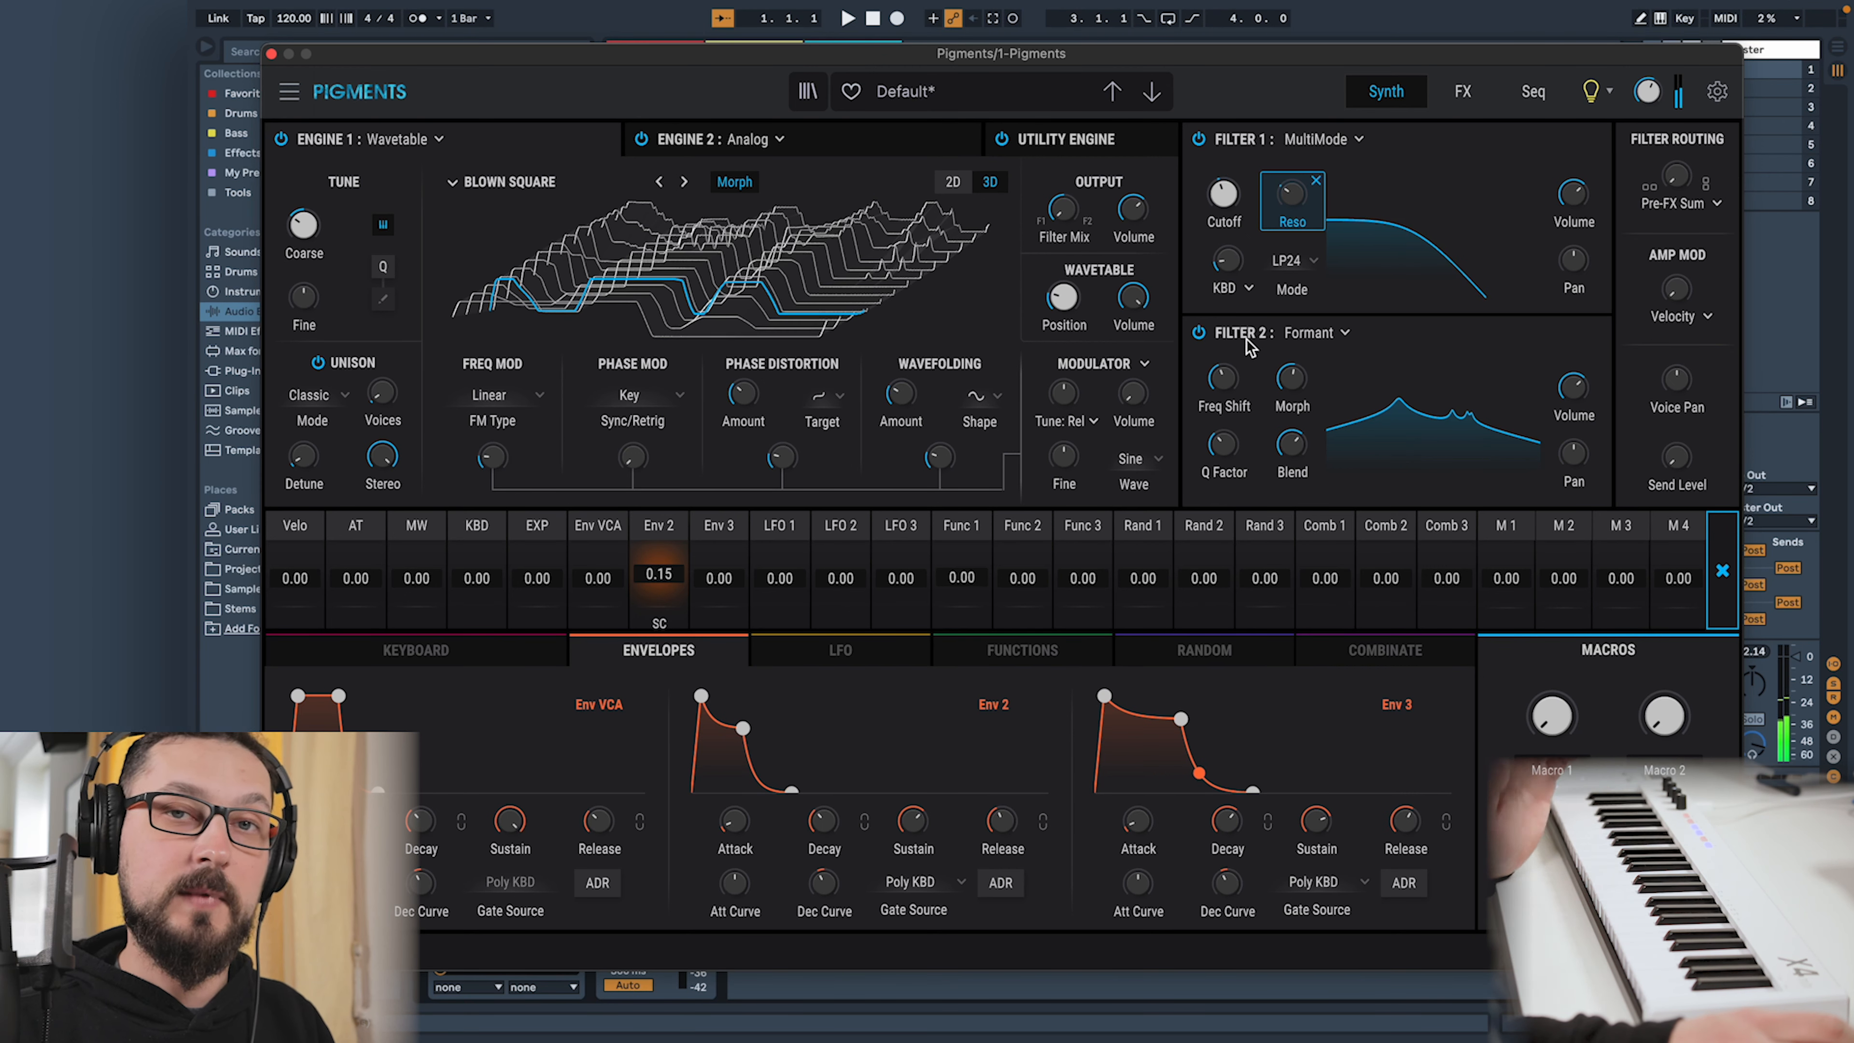
left_click(1251, 372)
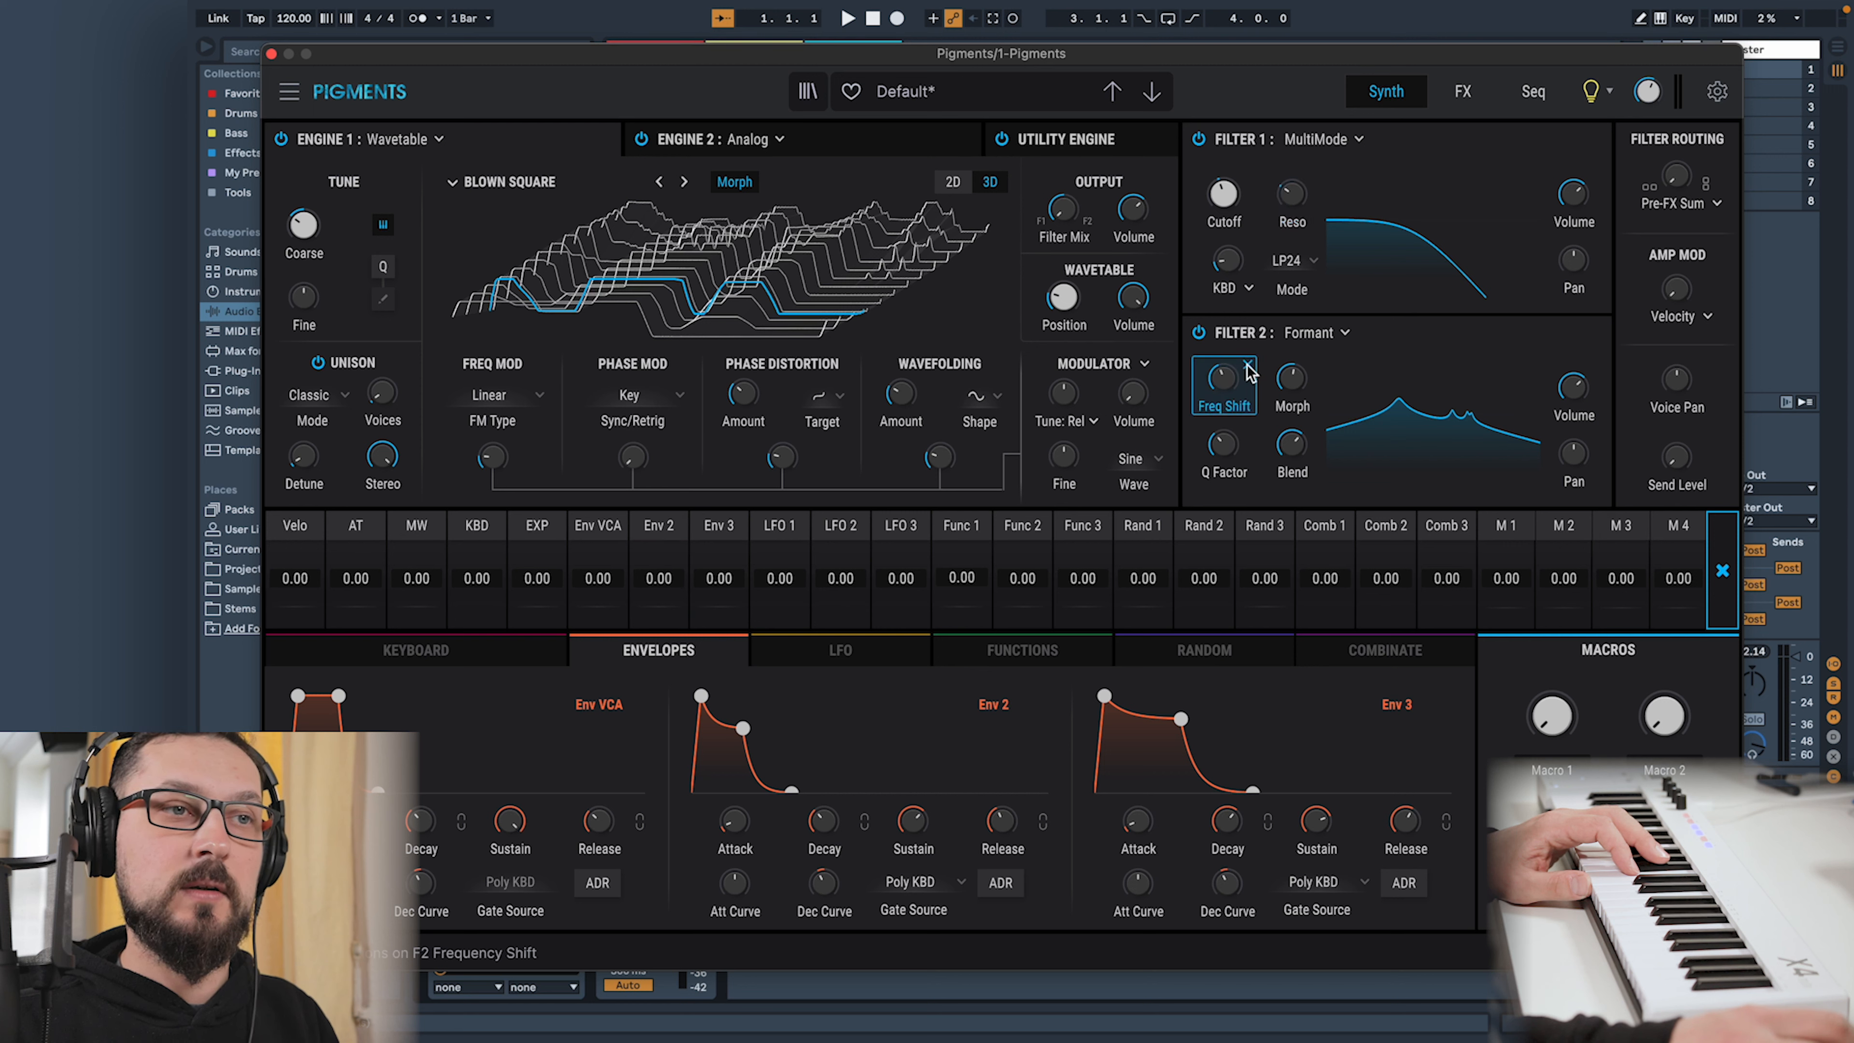
left_click_drag(729, 576, 730, 564)
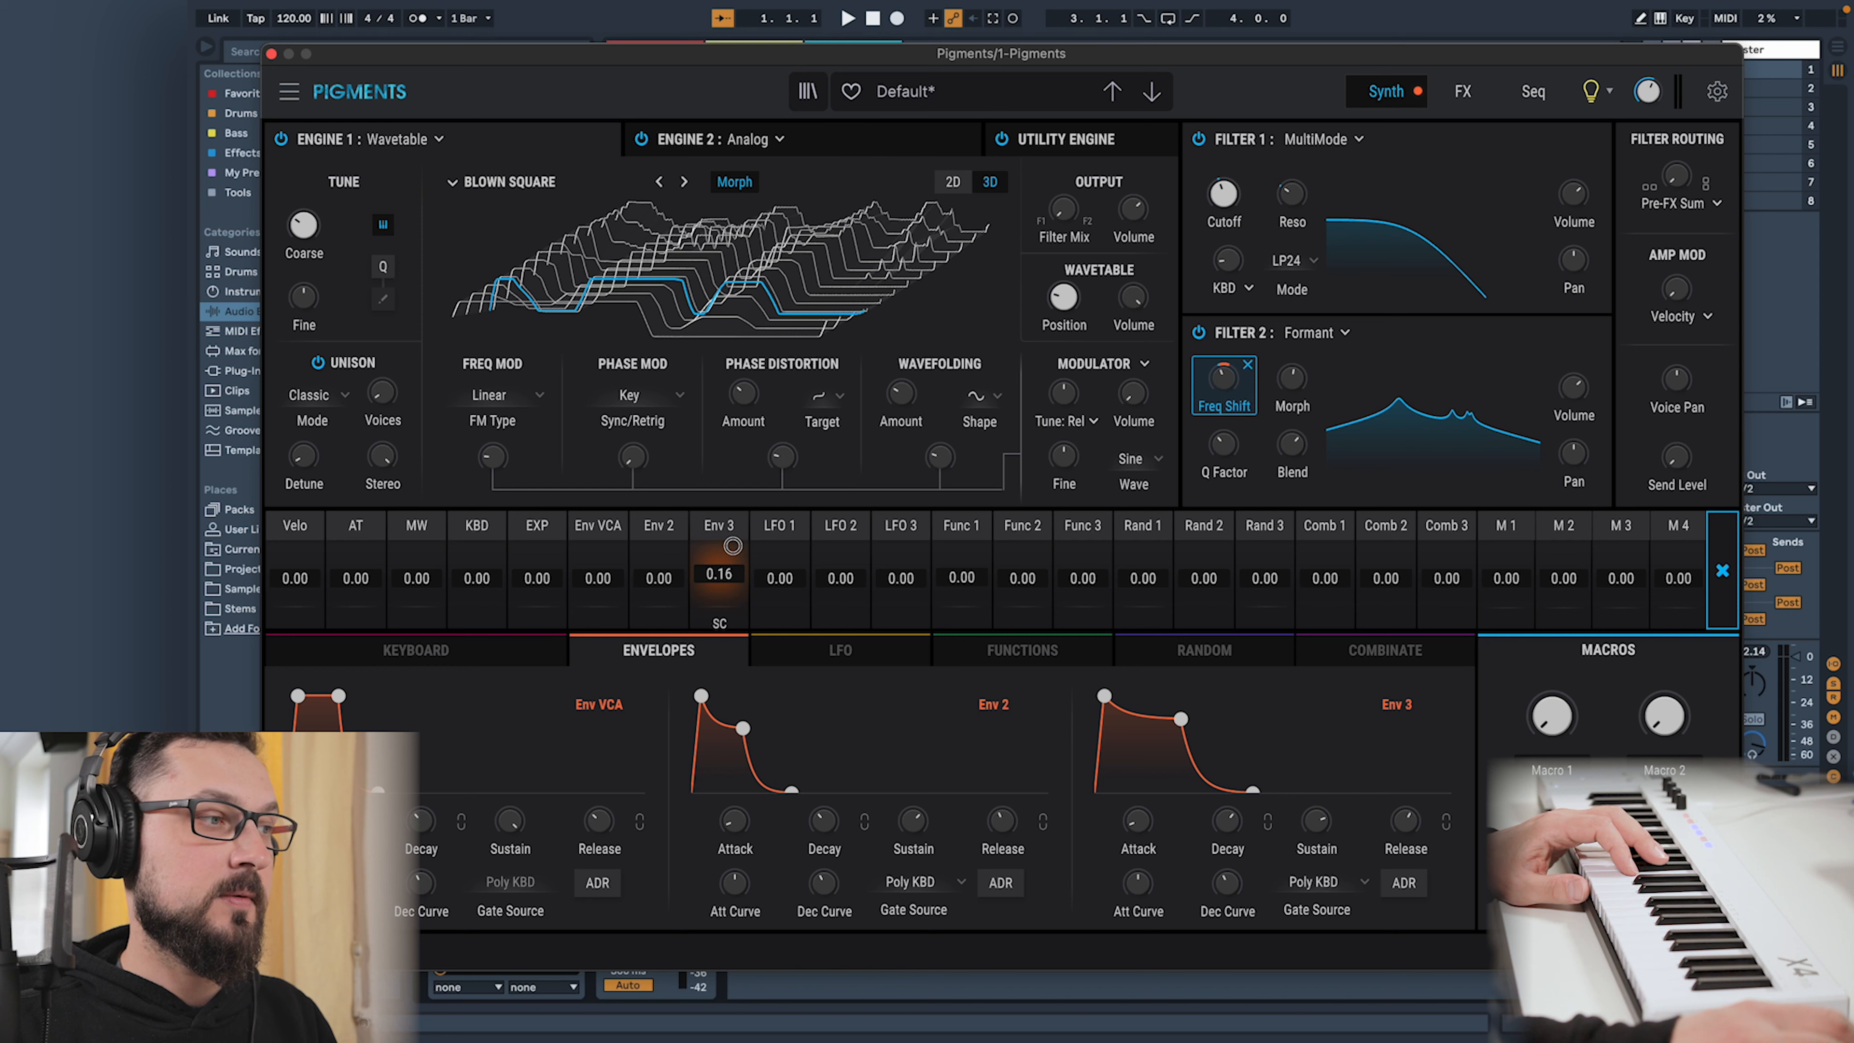
left_click_drag(732, 553, 719, 574)
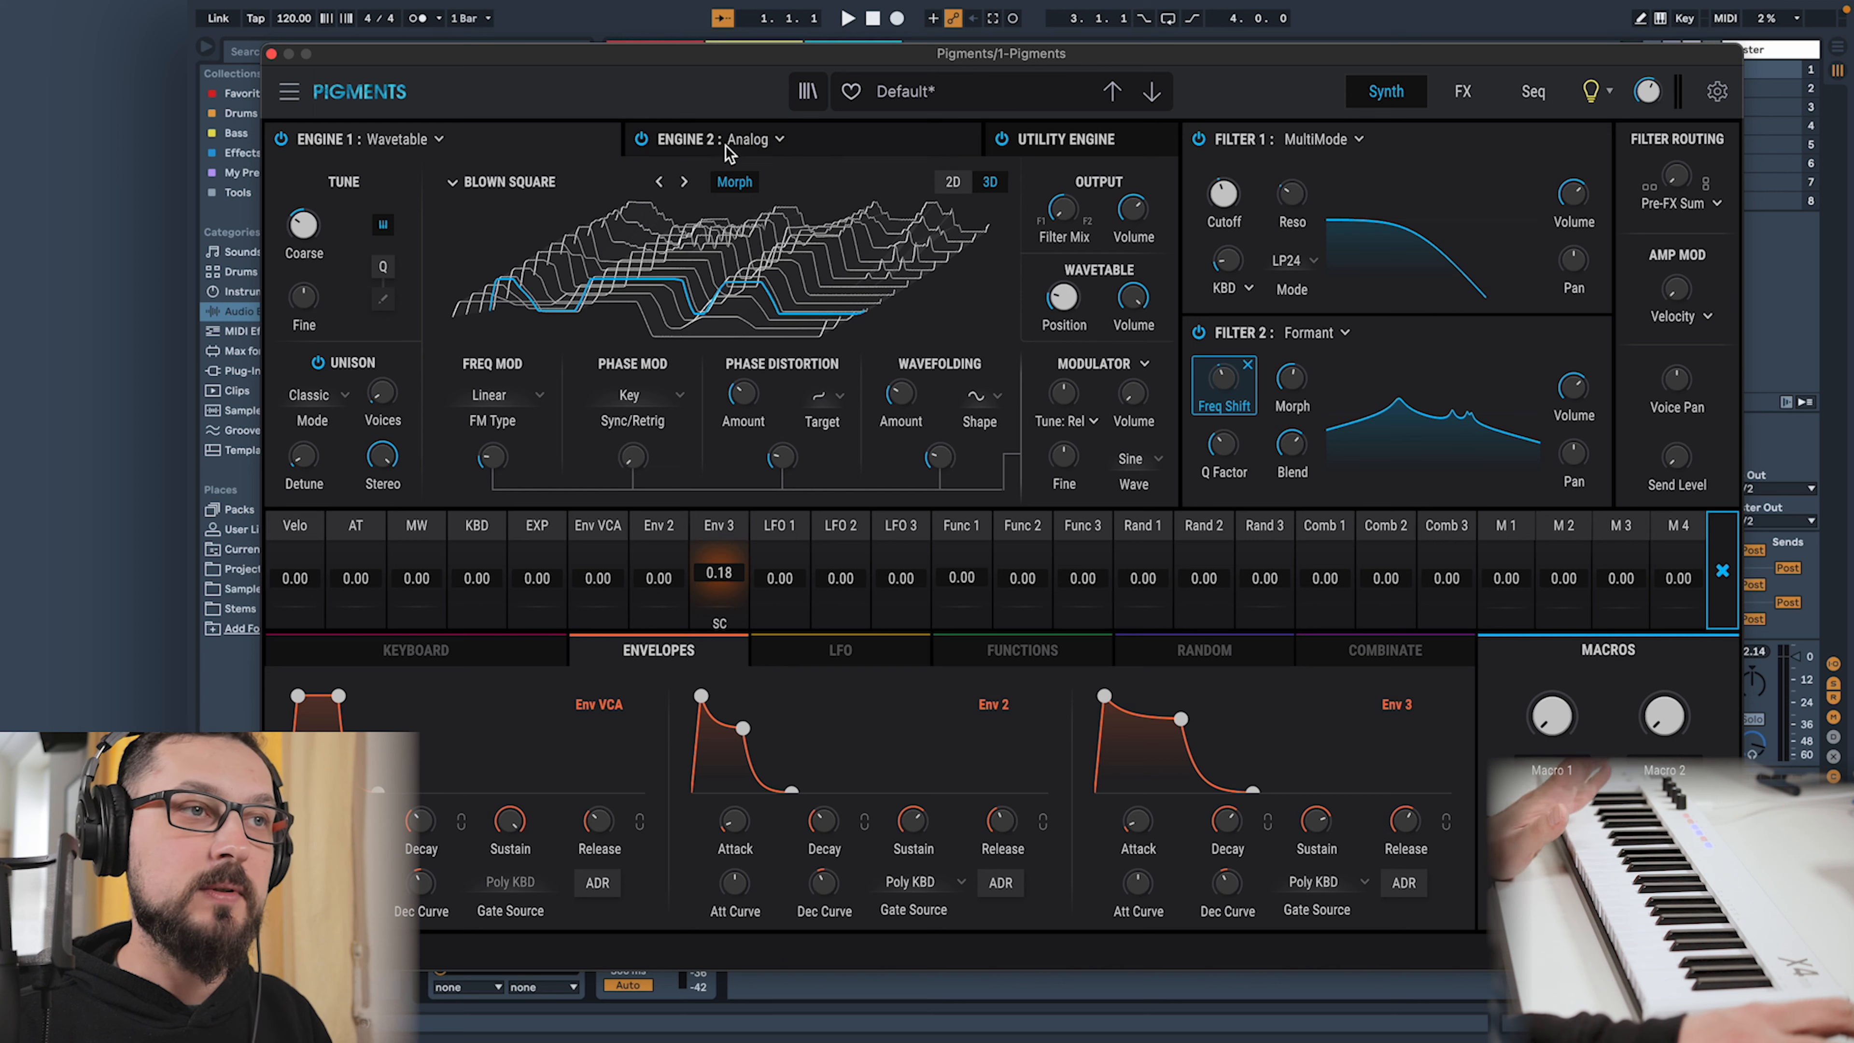
Set Engine 1's filter mix to 75% Filter 1 and 25% Filter 2
left_click(1082, 137)
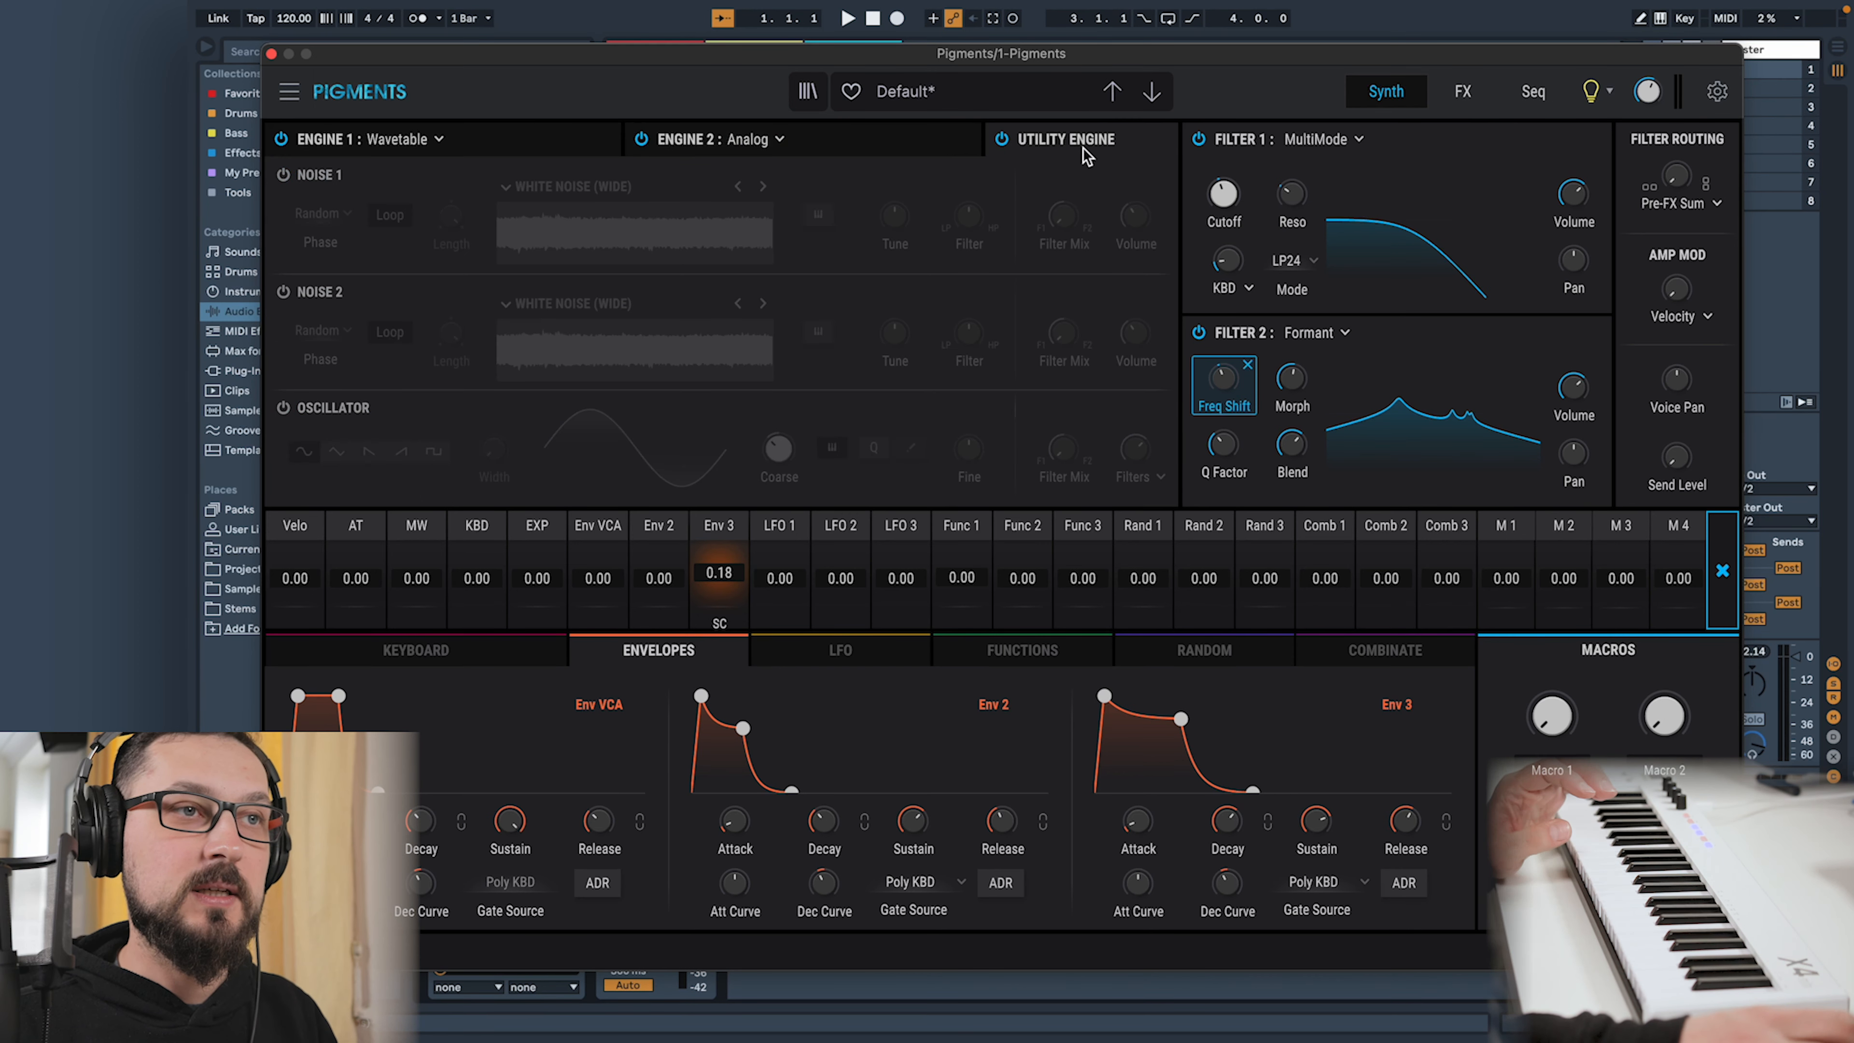
left_click(759, 140)
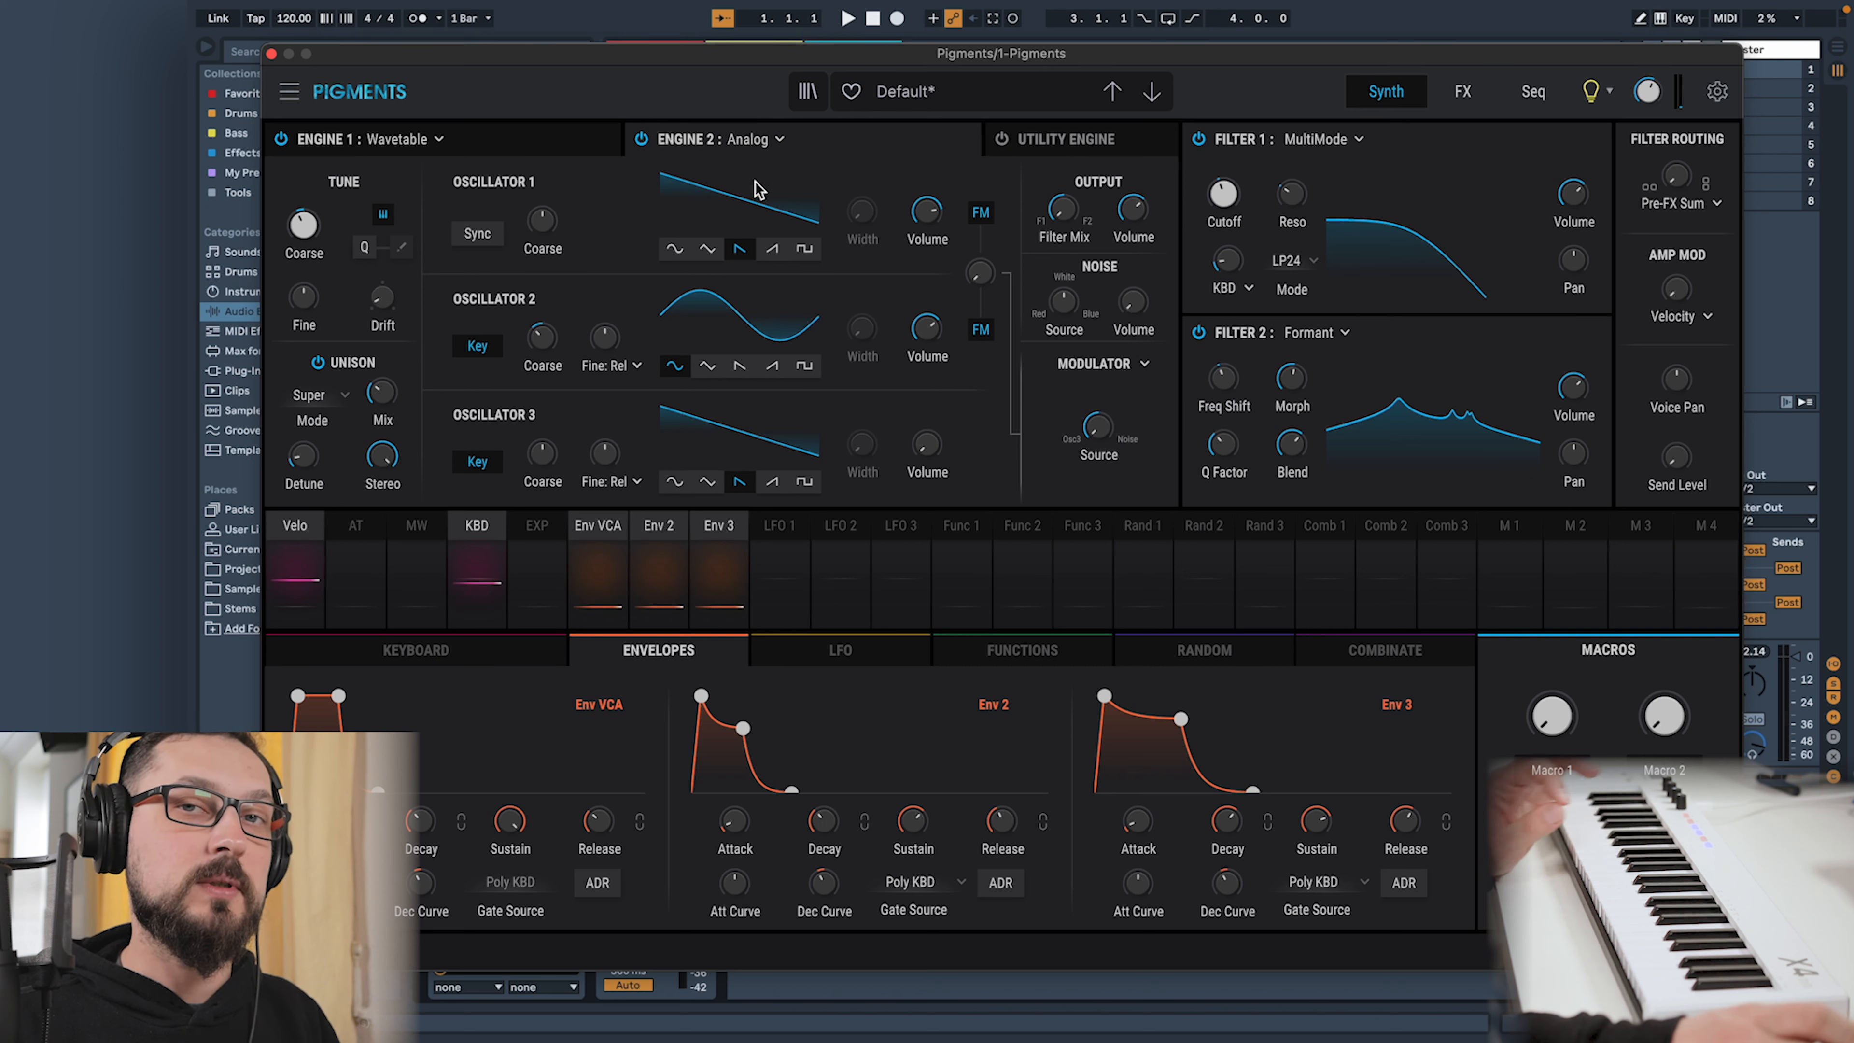
left_click(345, 142)
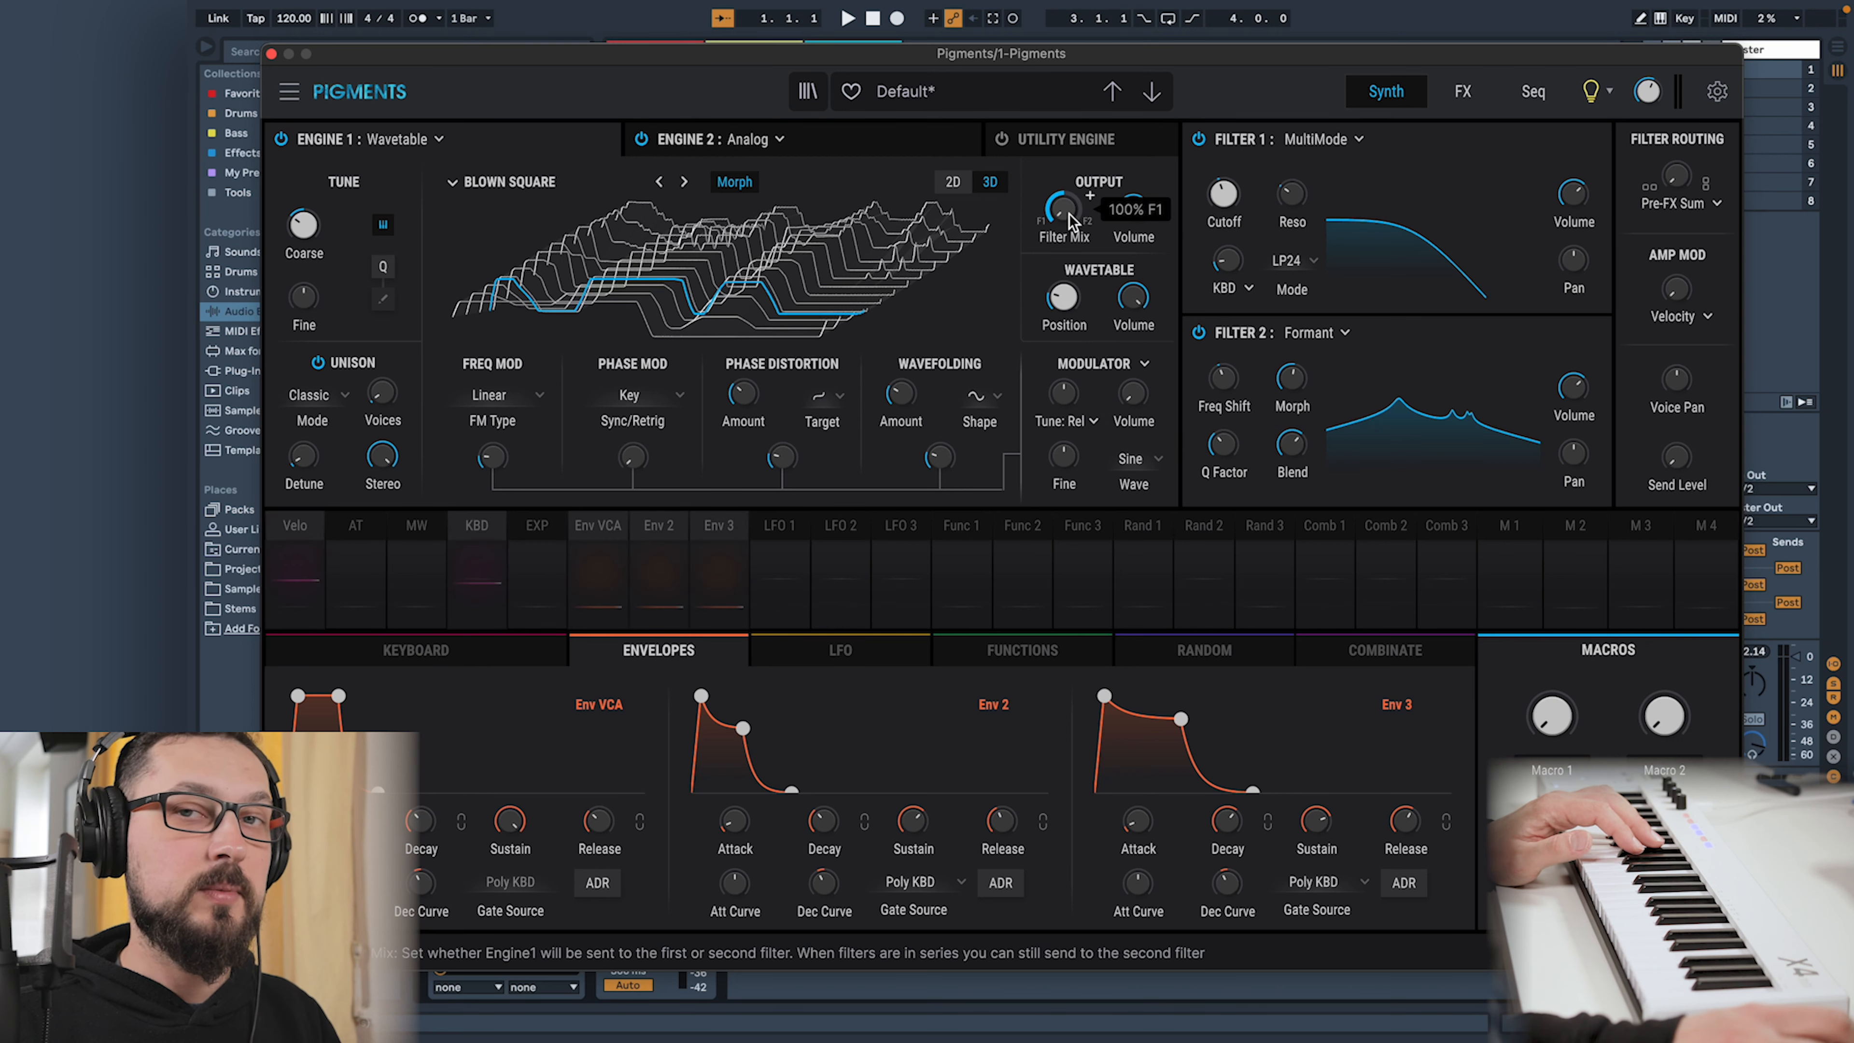
left_click_drag(1066, 212, 1066, 149)
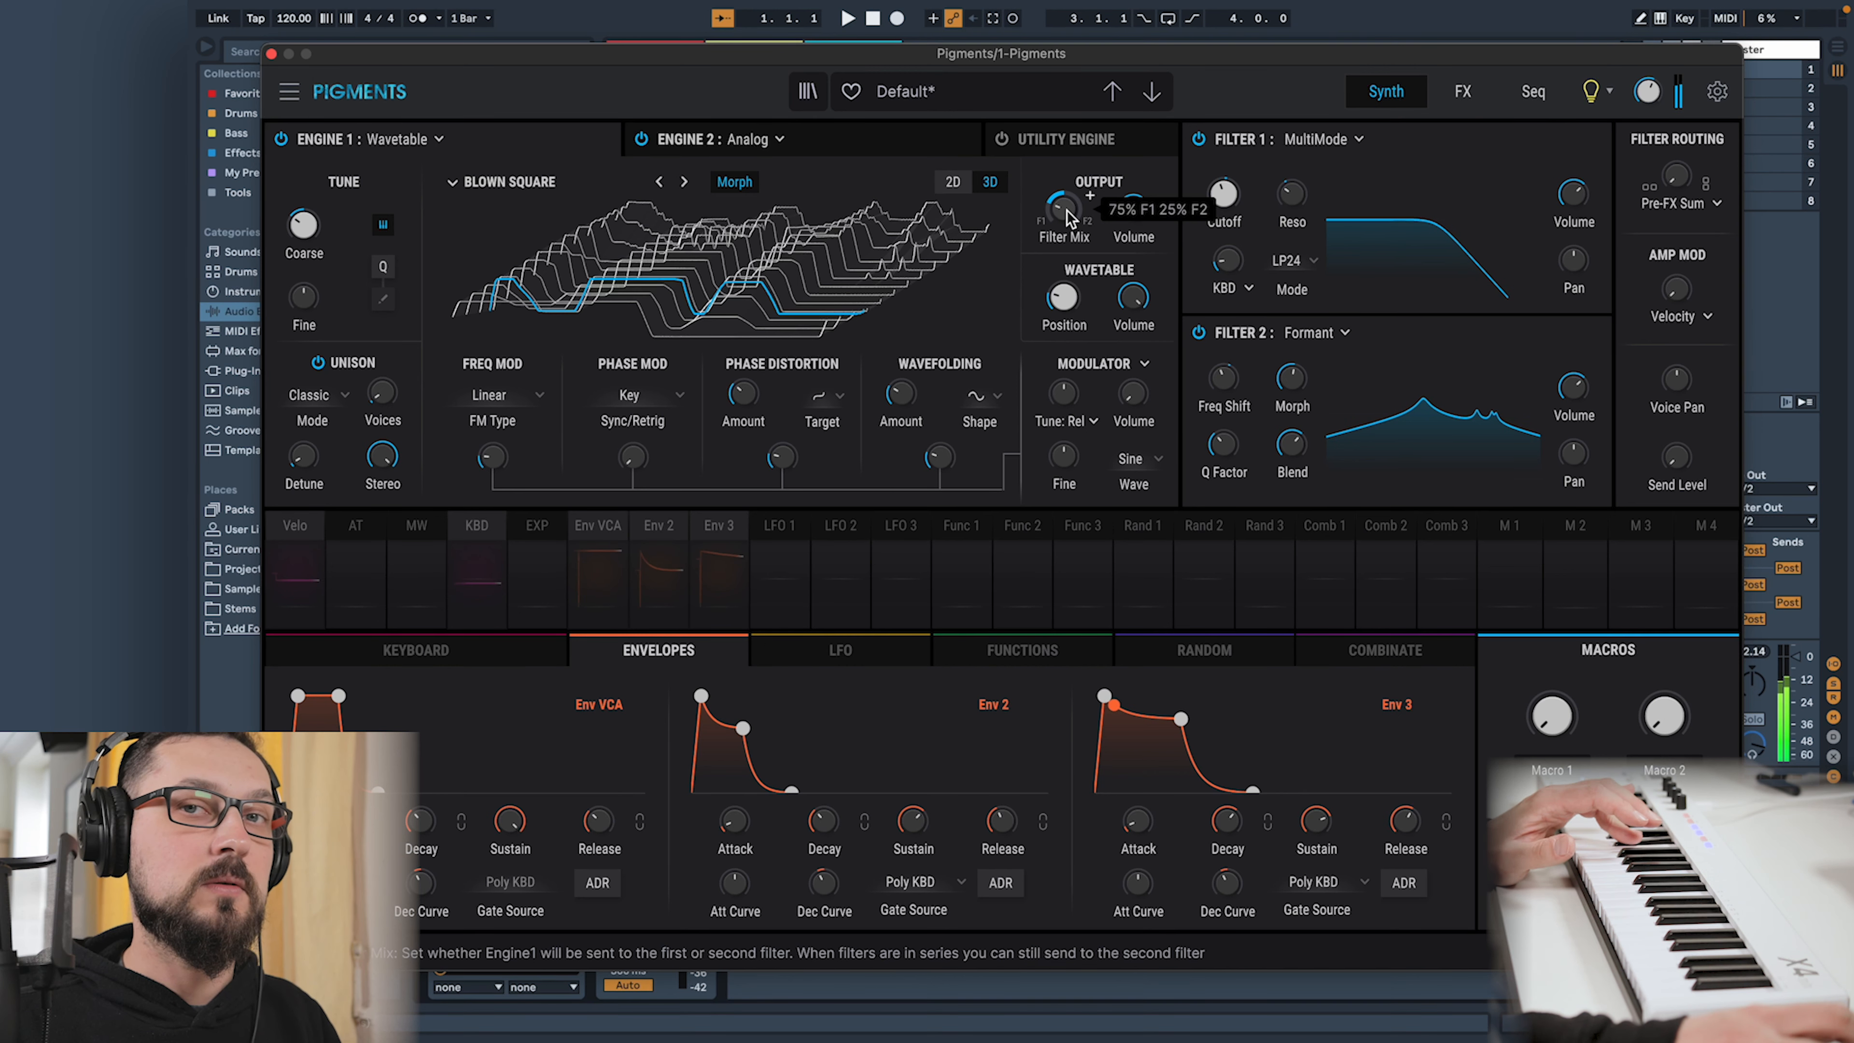
Set Engine 2's filter mix to favour Filter 2, at about 16% Filter 1 and 84% Filter 2
left_click(730, 142)
left_click(1084, 151)
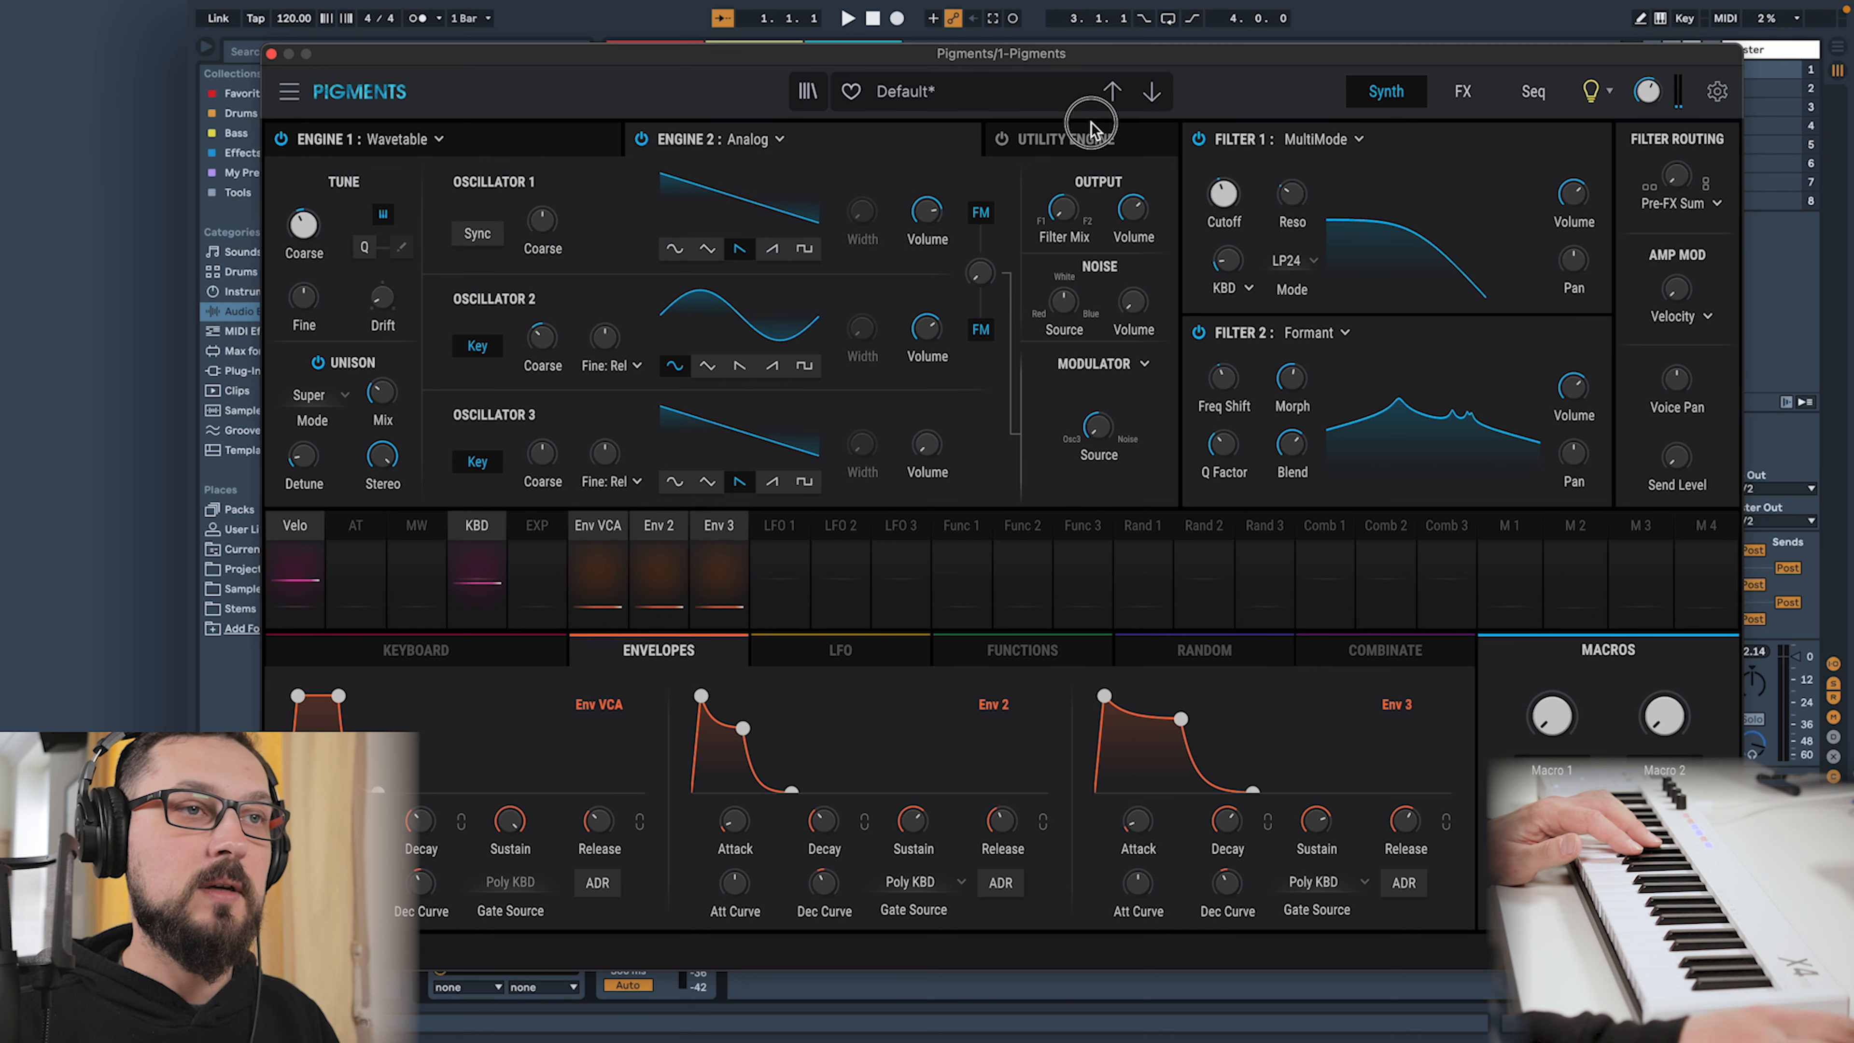
left_click_drag(1065, 210, 1176, 4)
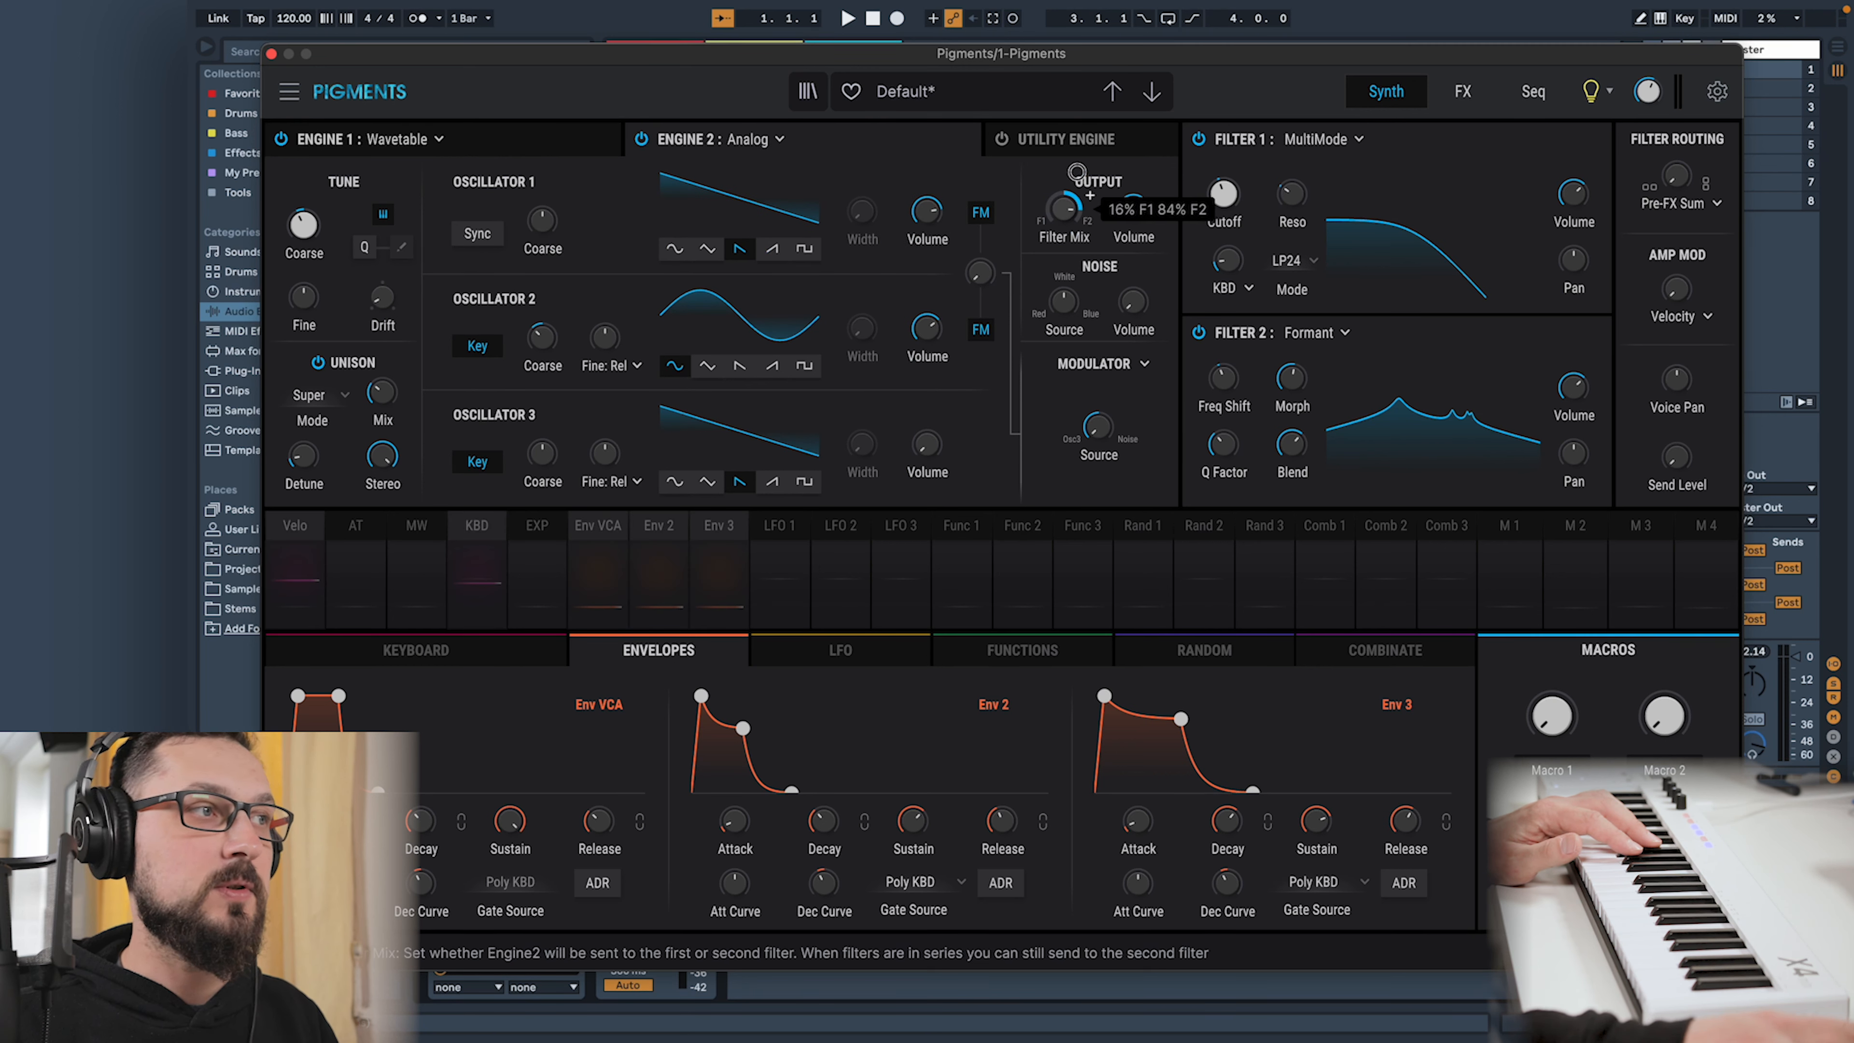
left_click_drag(1079, 158, 1086, 134)
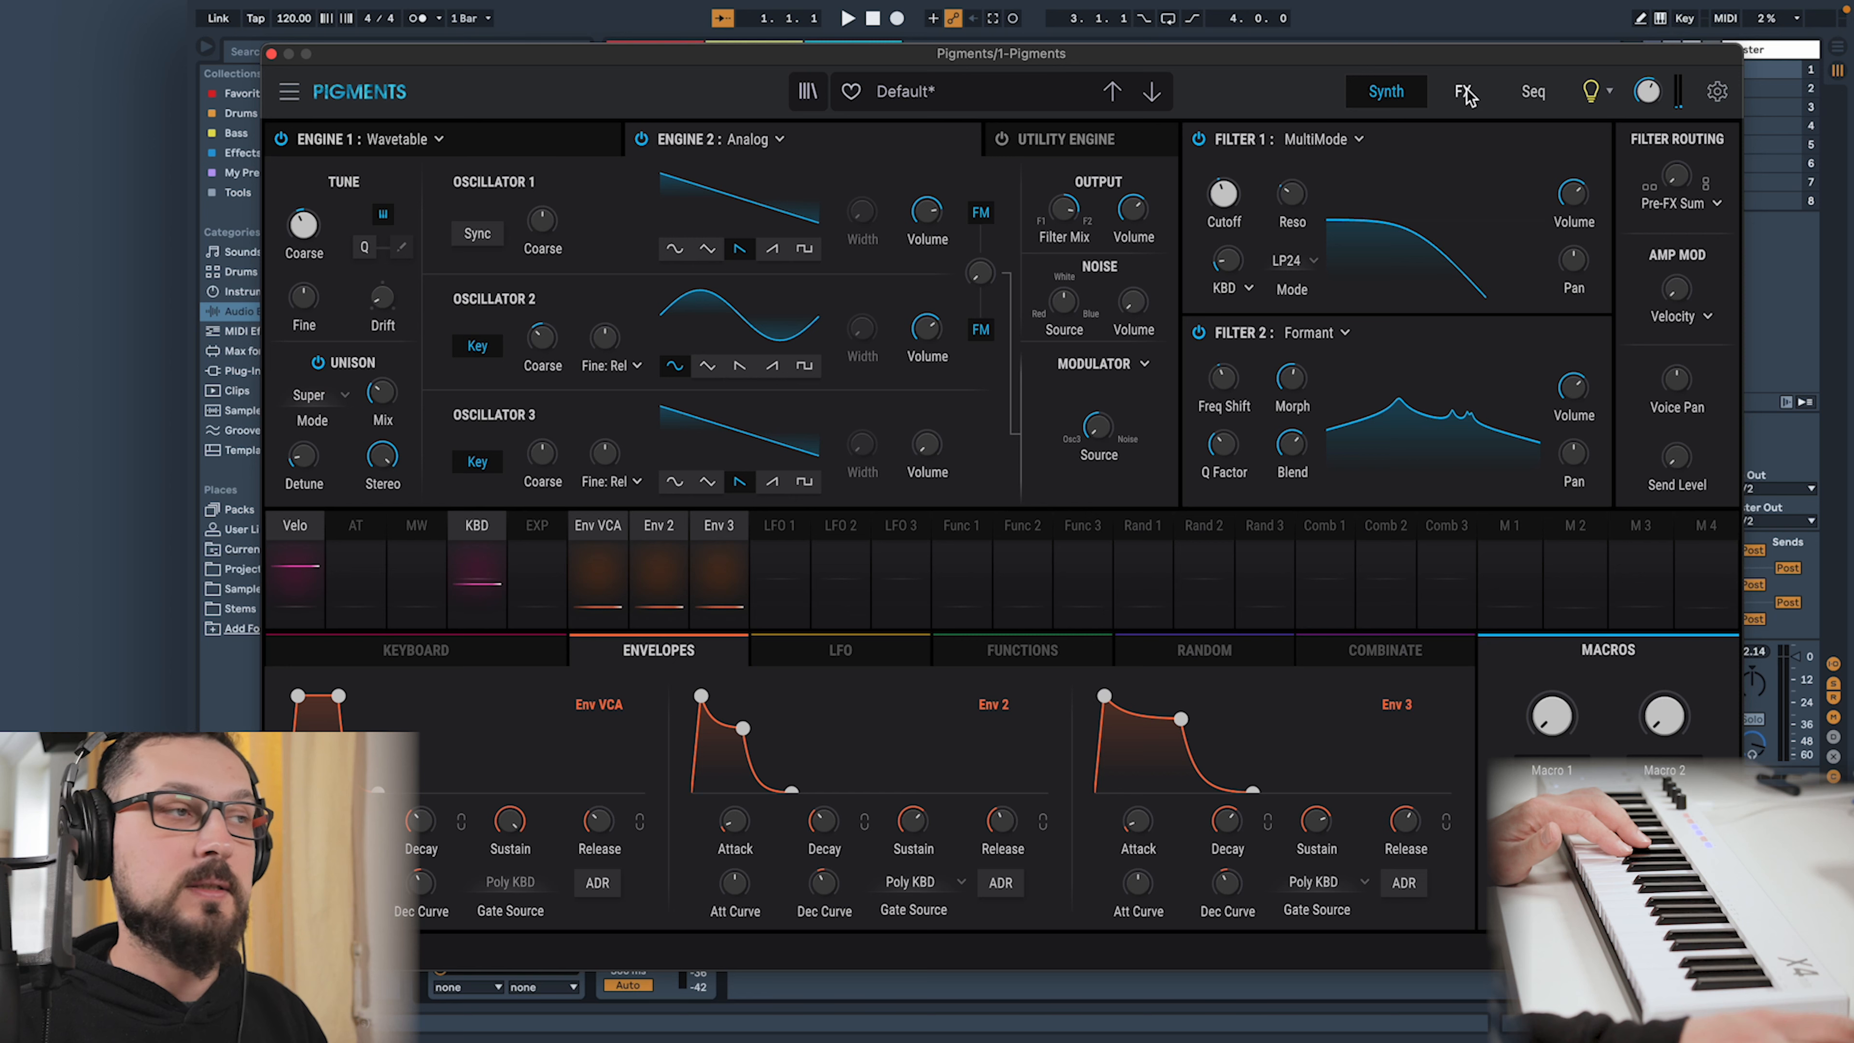
Replace FX A's Delay with a Distortion effect using the Wiggle algorithm, and raise its Dry/Wet amount
left_click(1464, 92)
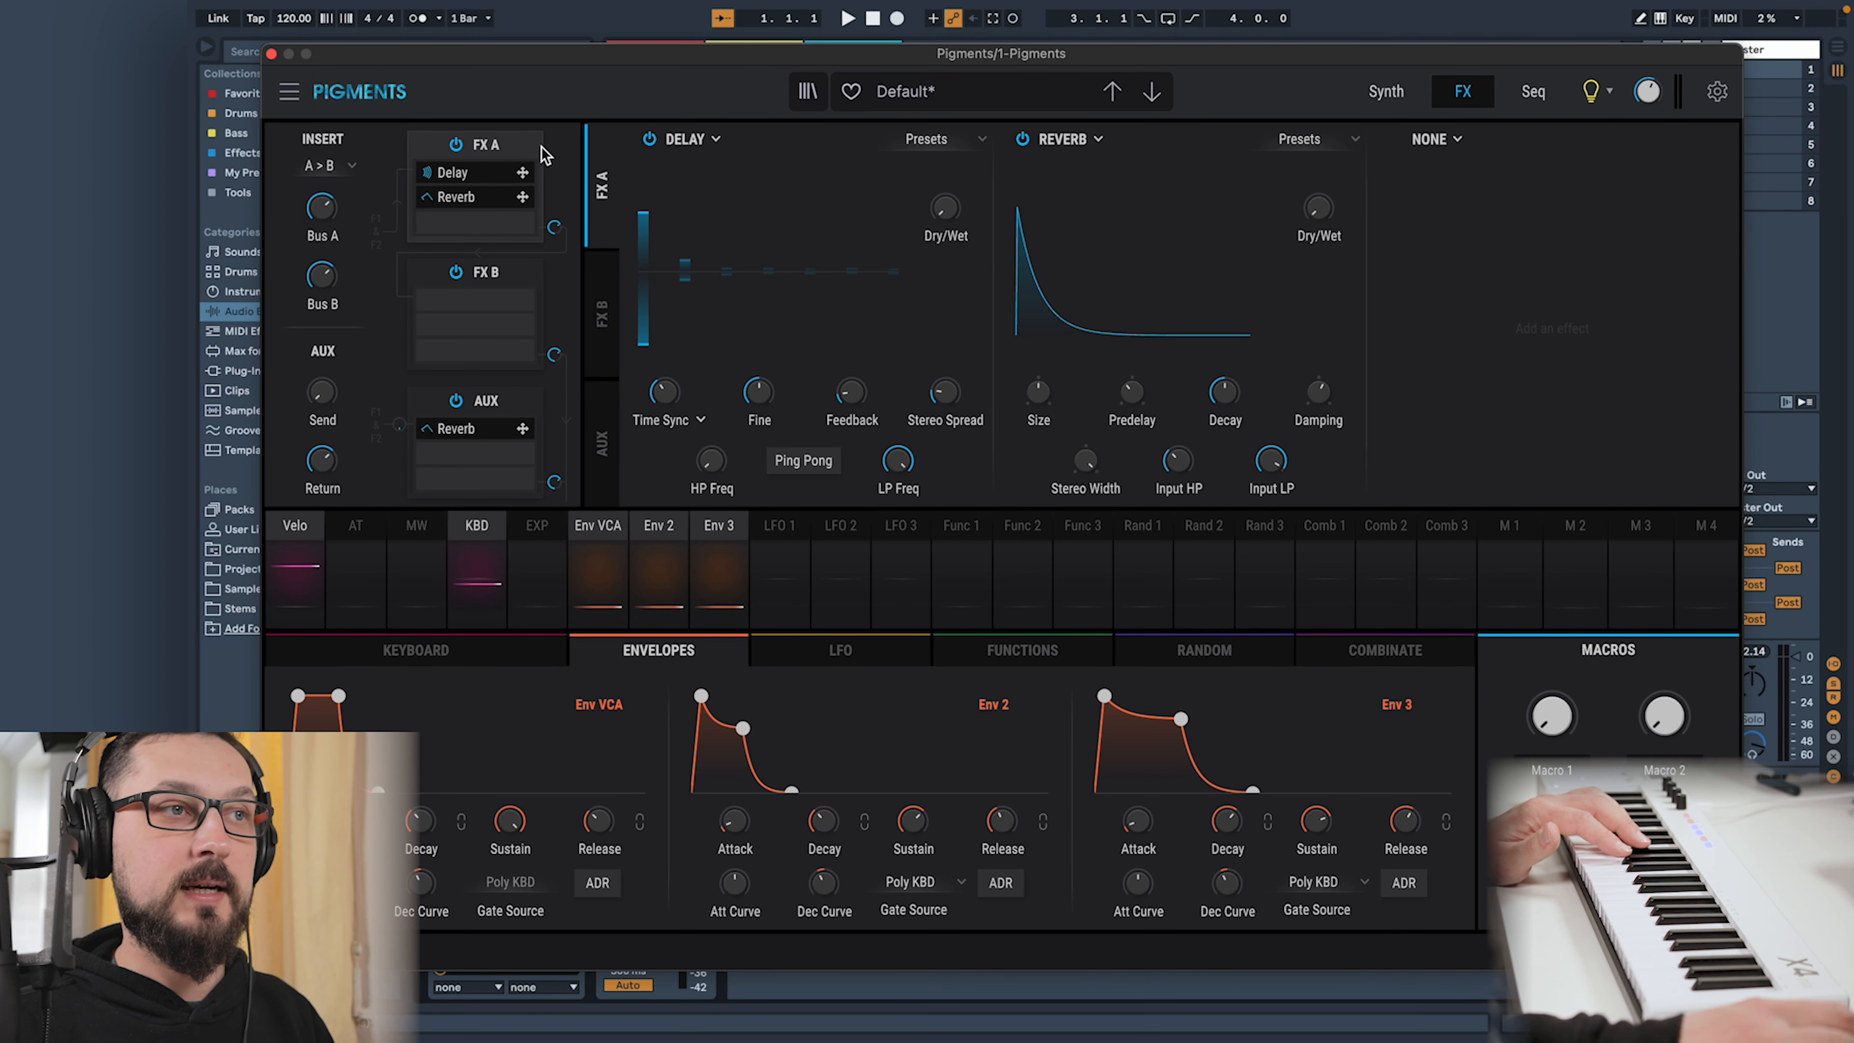
left_click(703, 140)
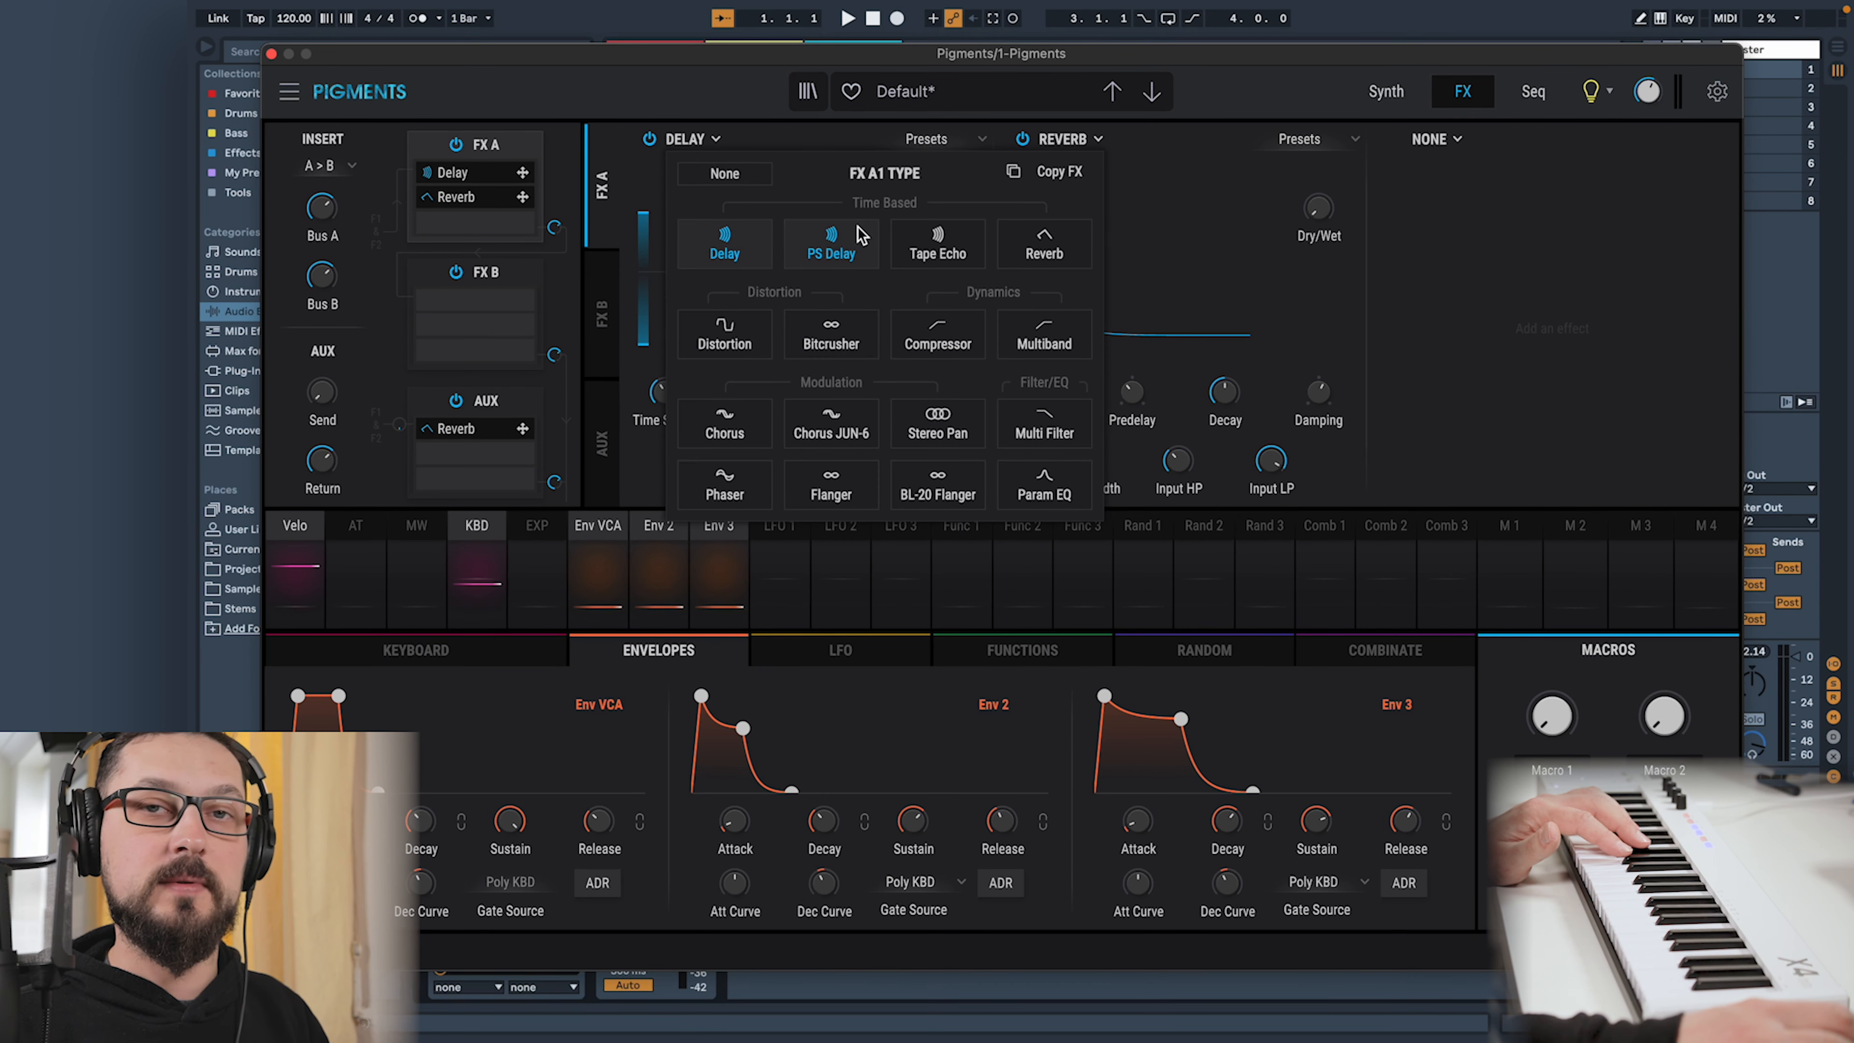
left_click(724, 336)
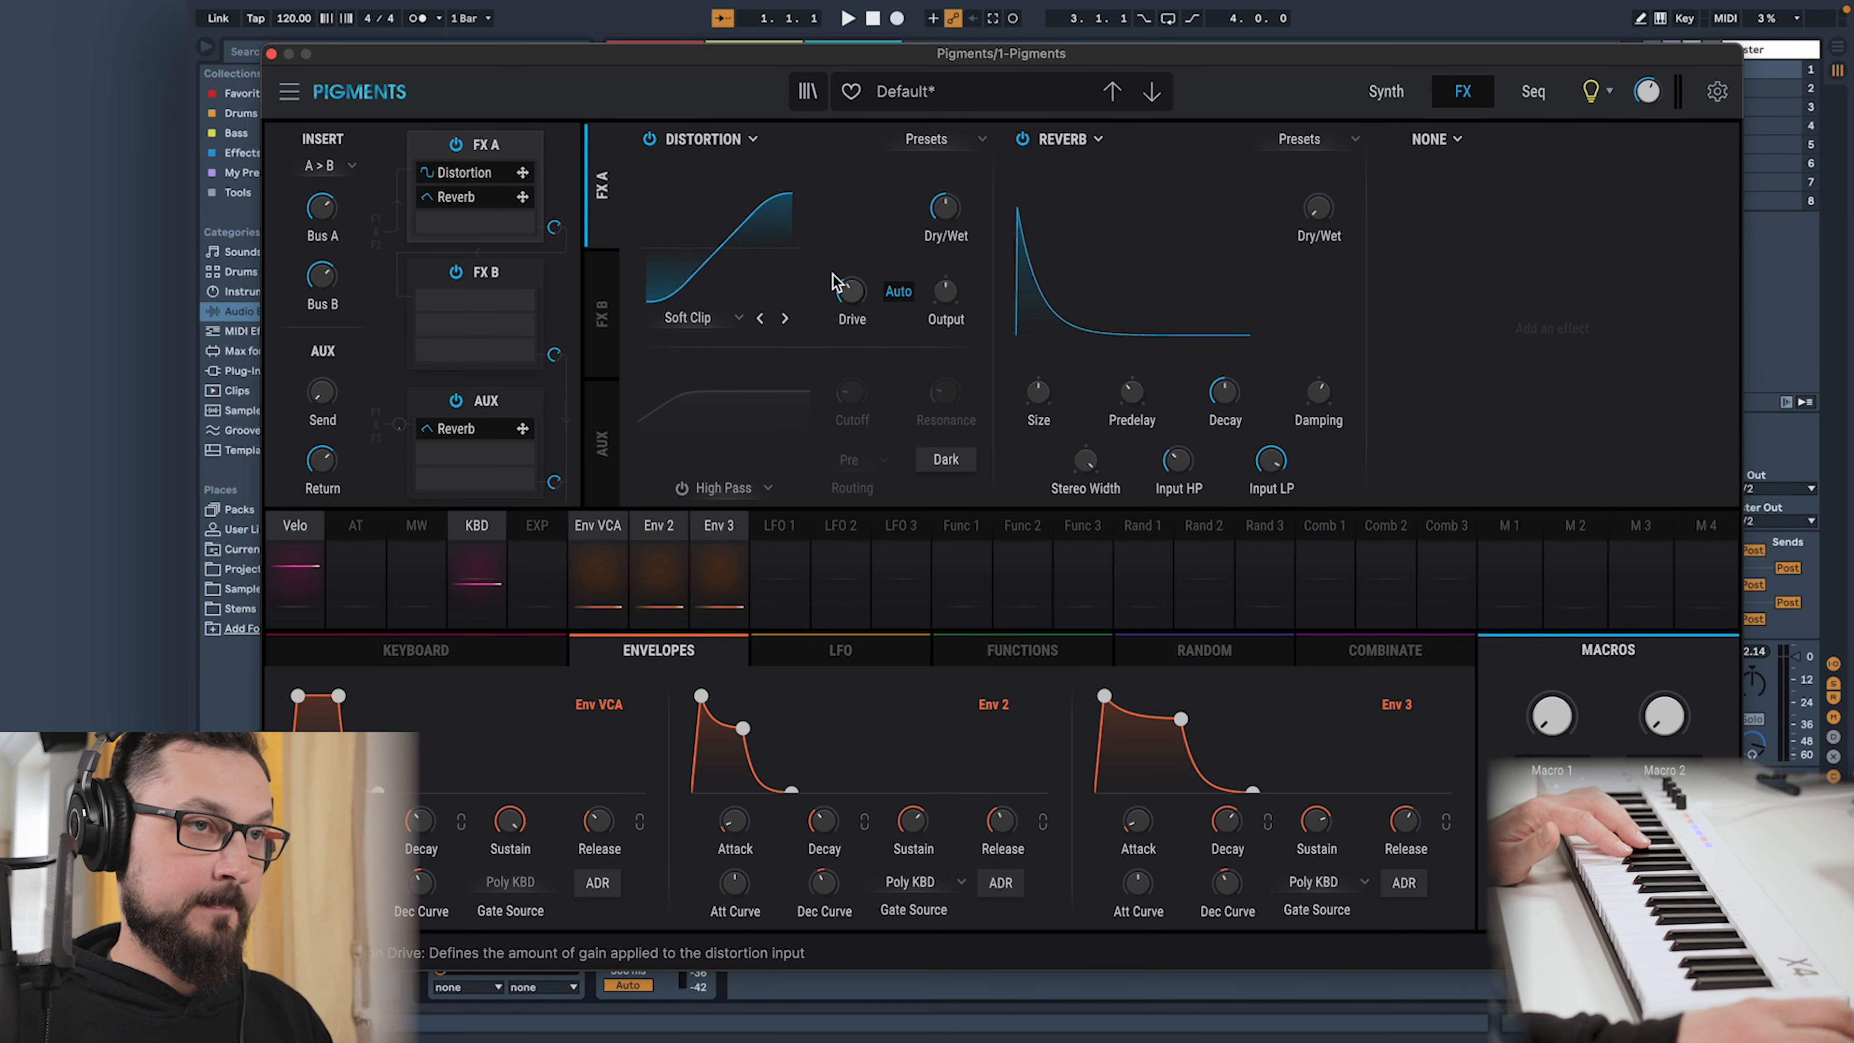
left_click(738, 319)
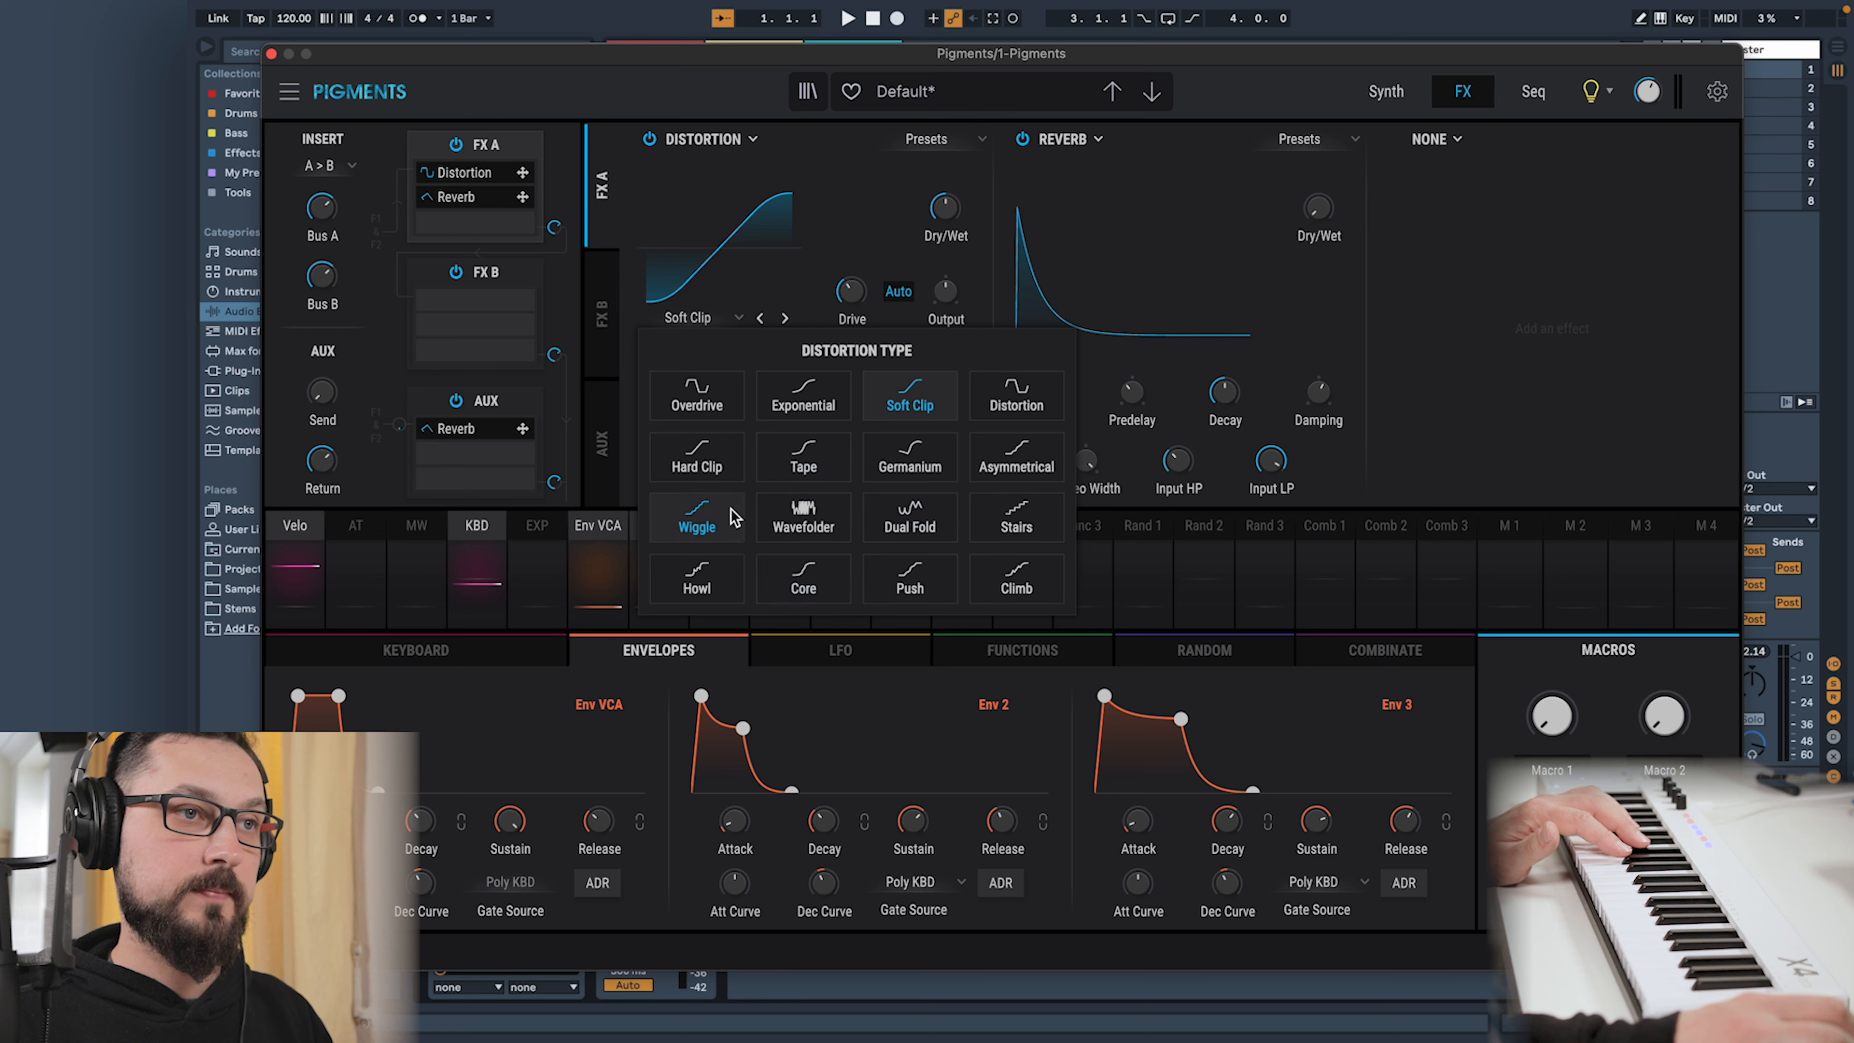
left_click(720, 532)
mouse_move(859, 290)
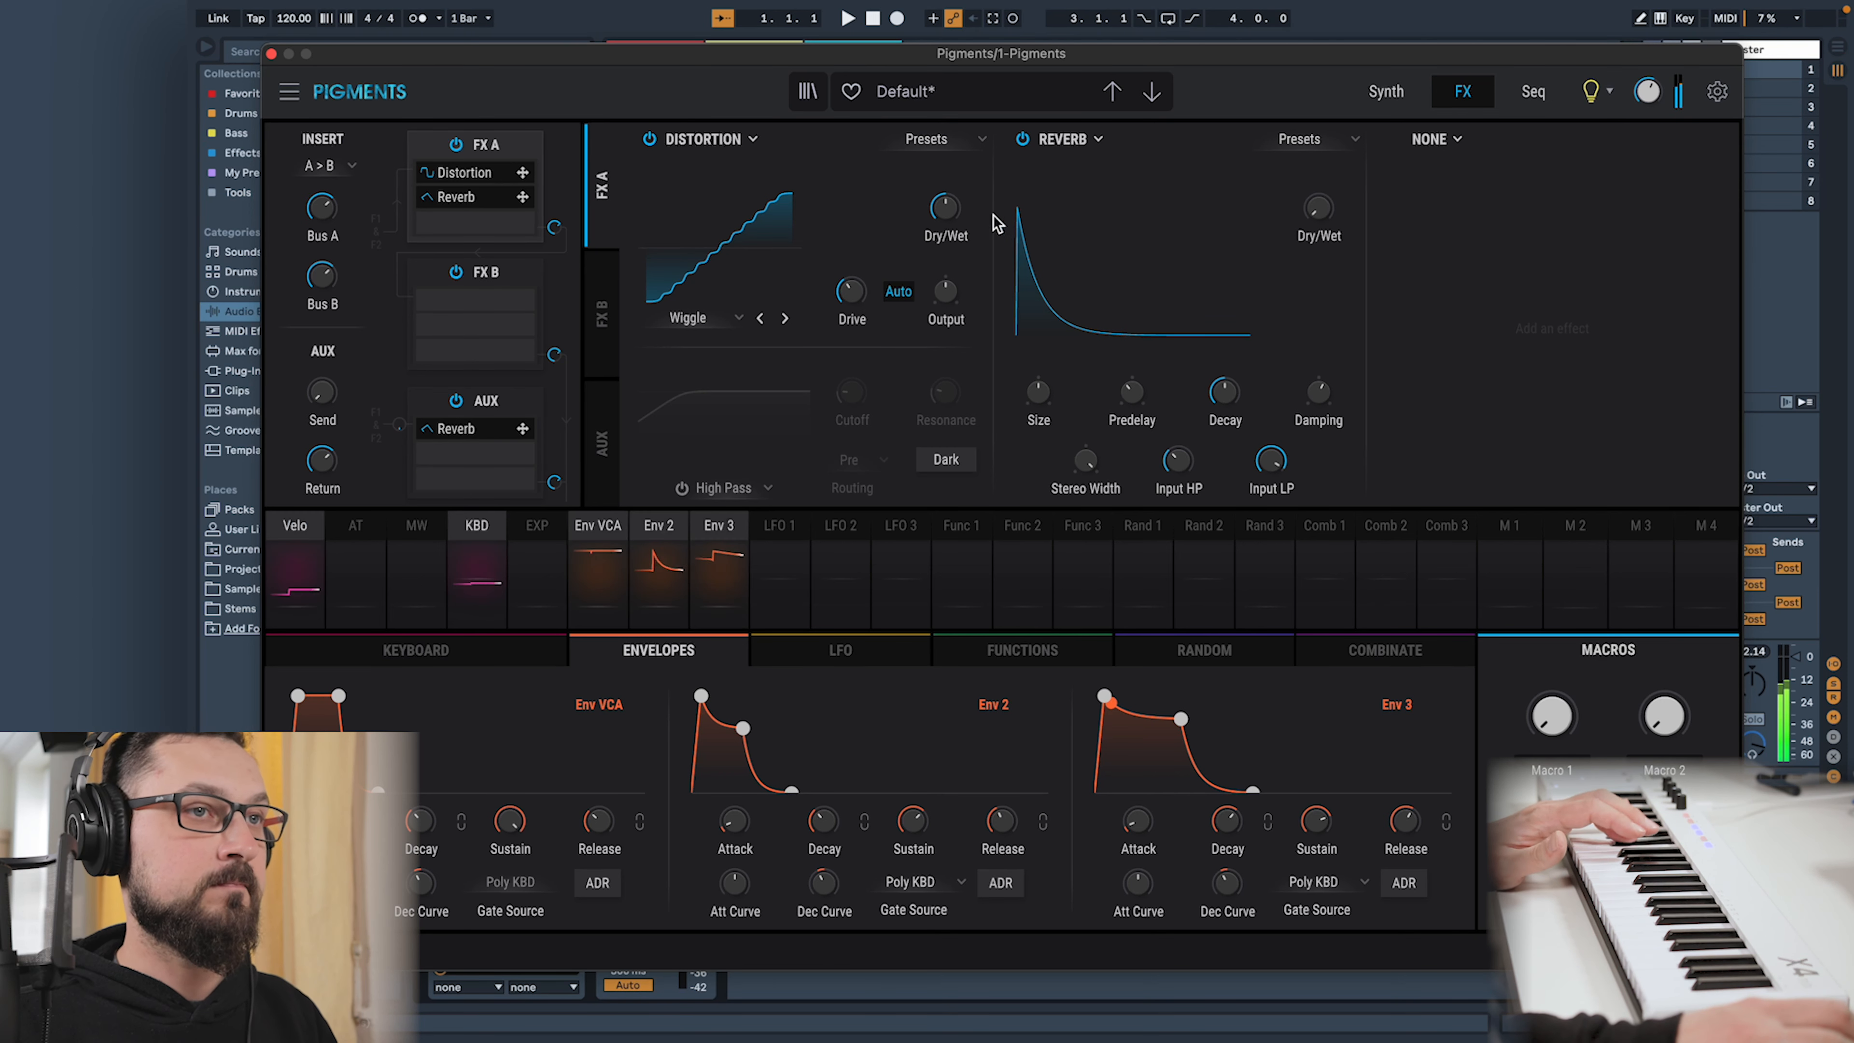
mouse_move(949, 219)
left_click_drag(949, 219, 953, 184)
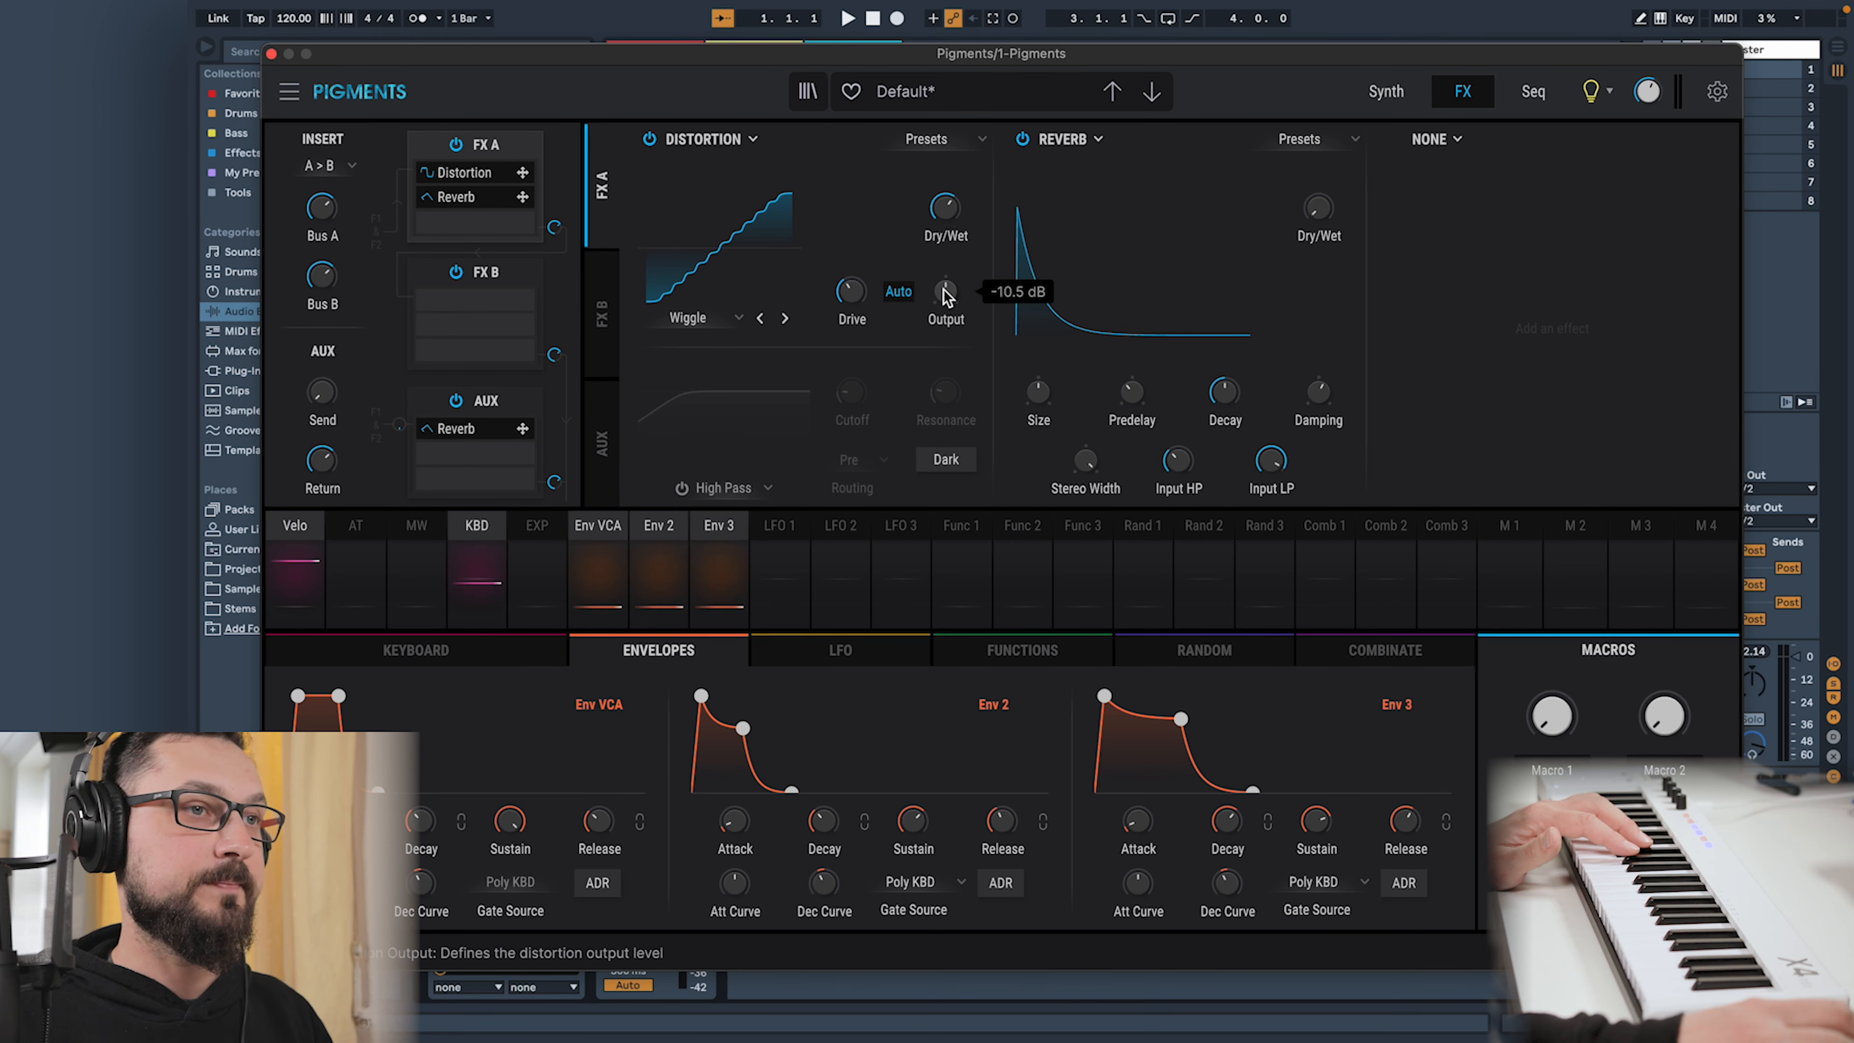
Enable the Wiggle distortion's filter in Low Pass mode with a cutoff of about 602 Hz, and raise its resonance
left_click(958, 468)
left_click(684, 489)
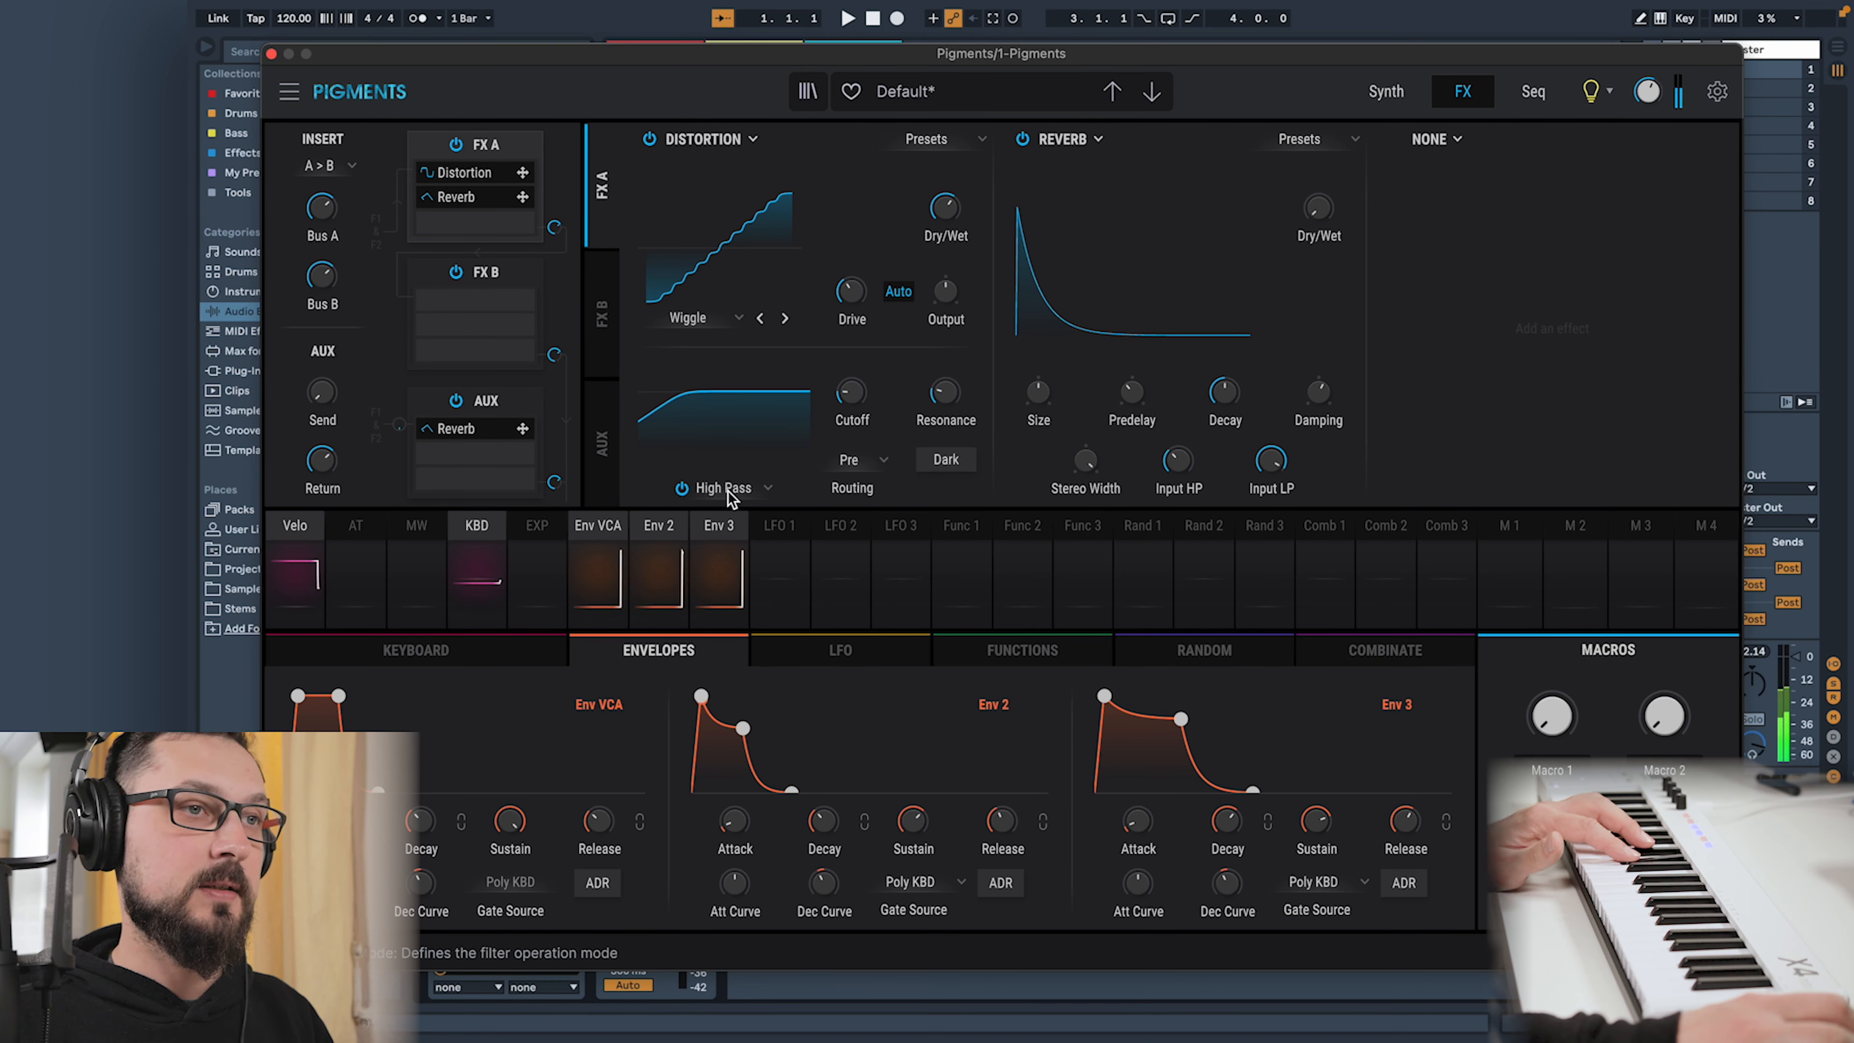
left_click(756, 489)
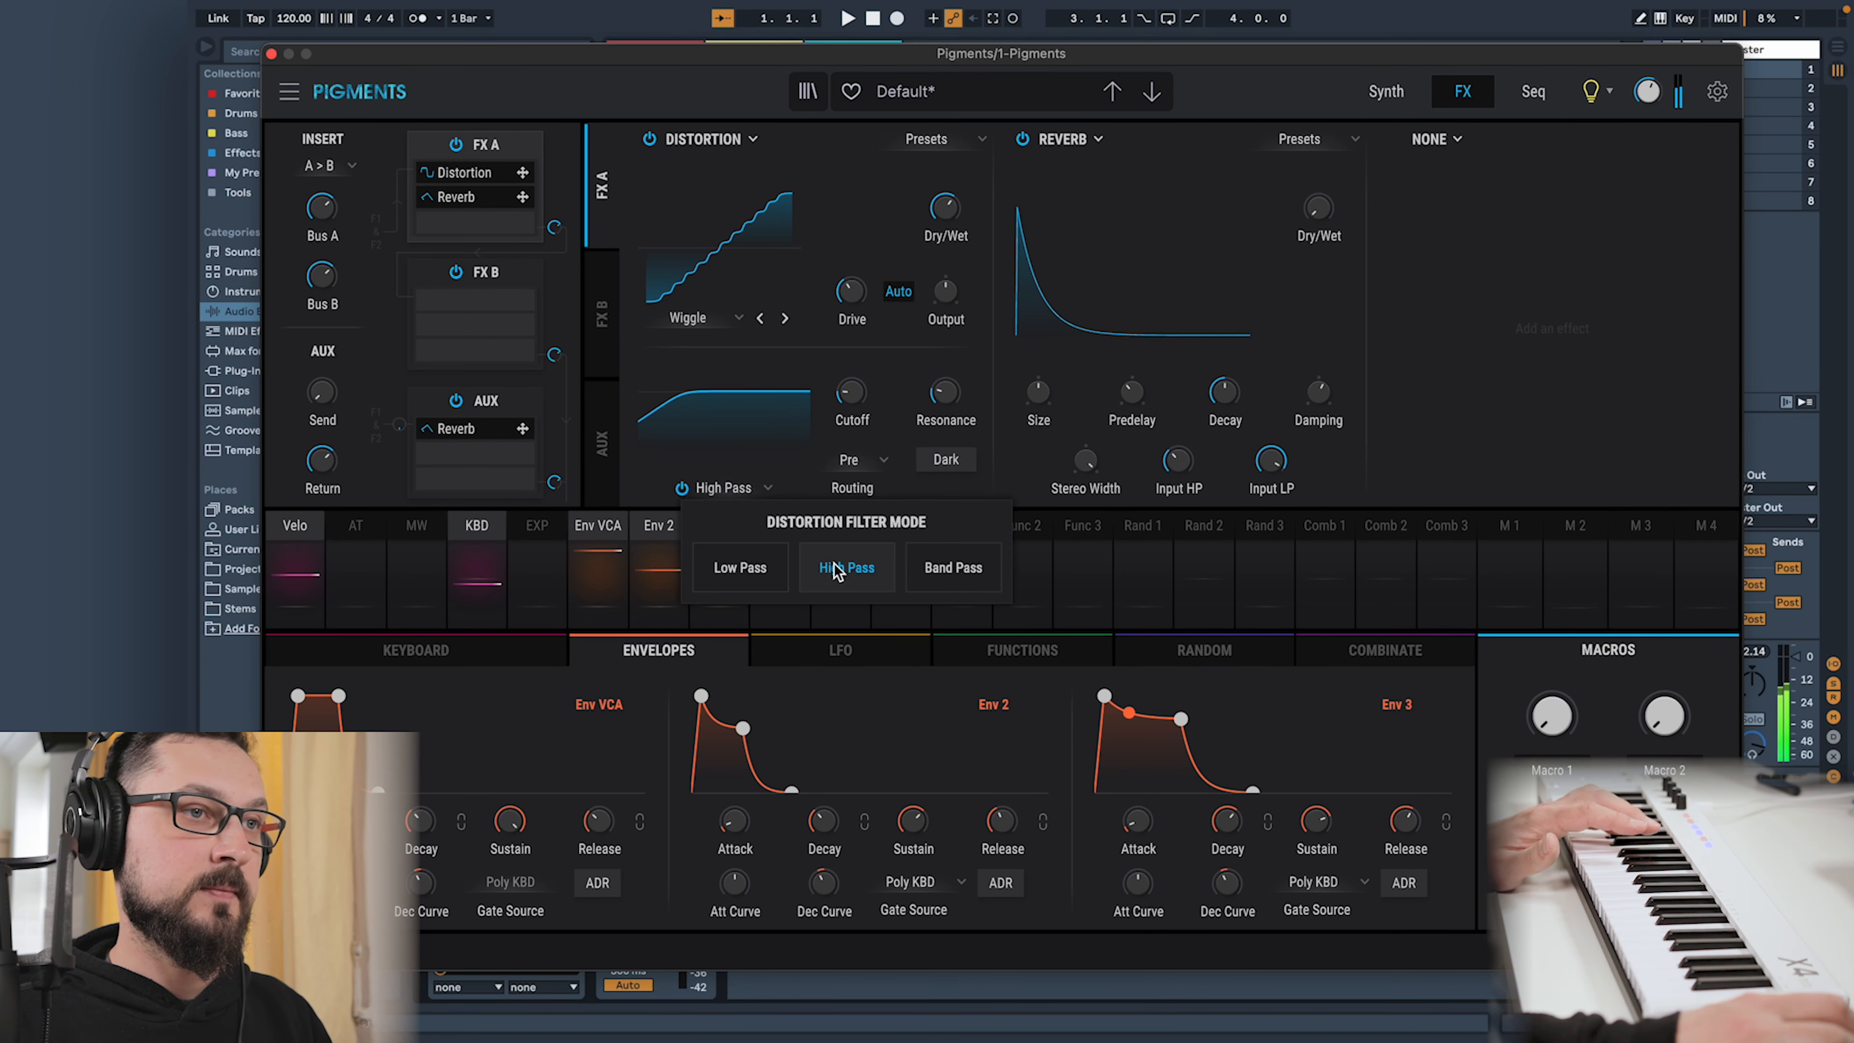
left_click(738, 570)
scroll(850, 395, "up", 5)
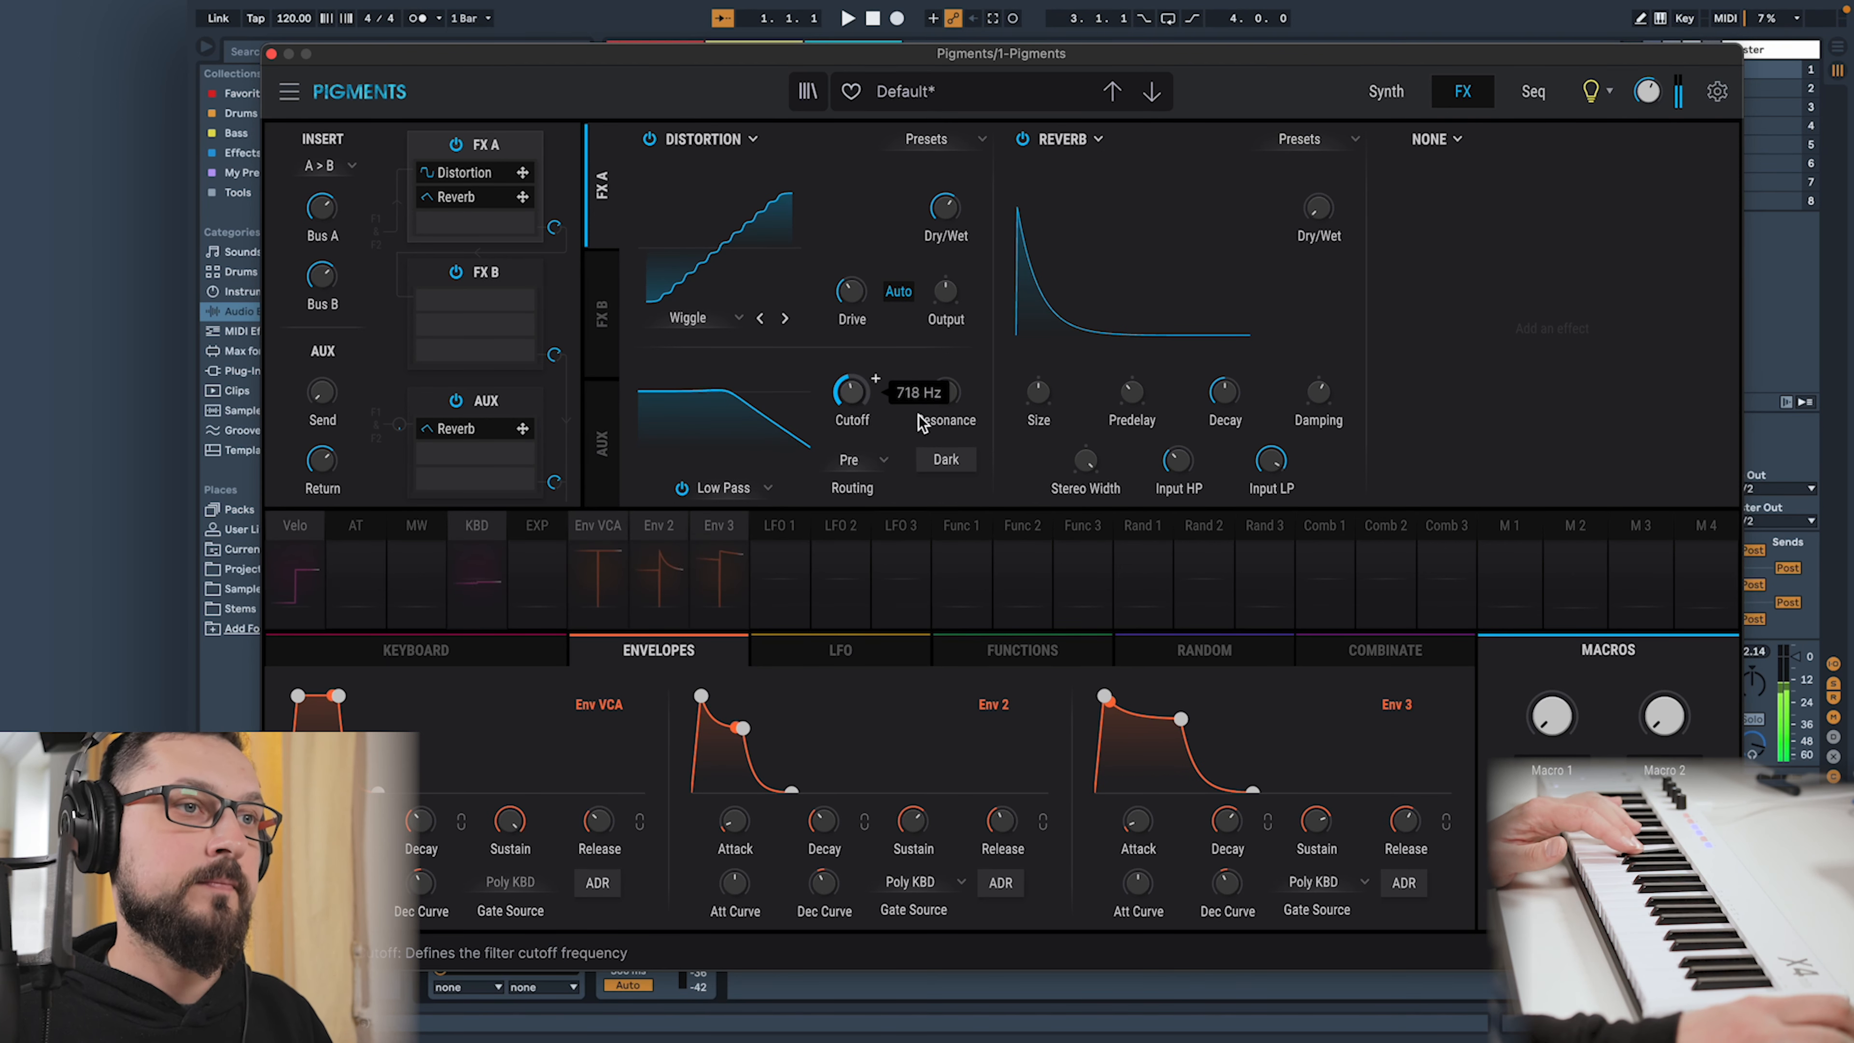
left_click_drag(948, 459, 944, 356)
scroll(854, 398, "down", 5)
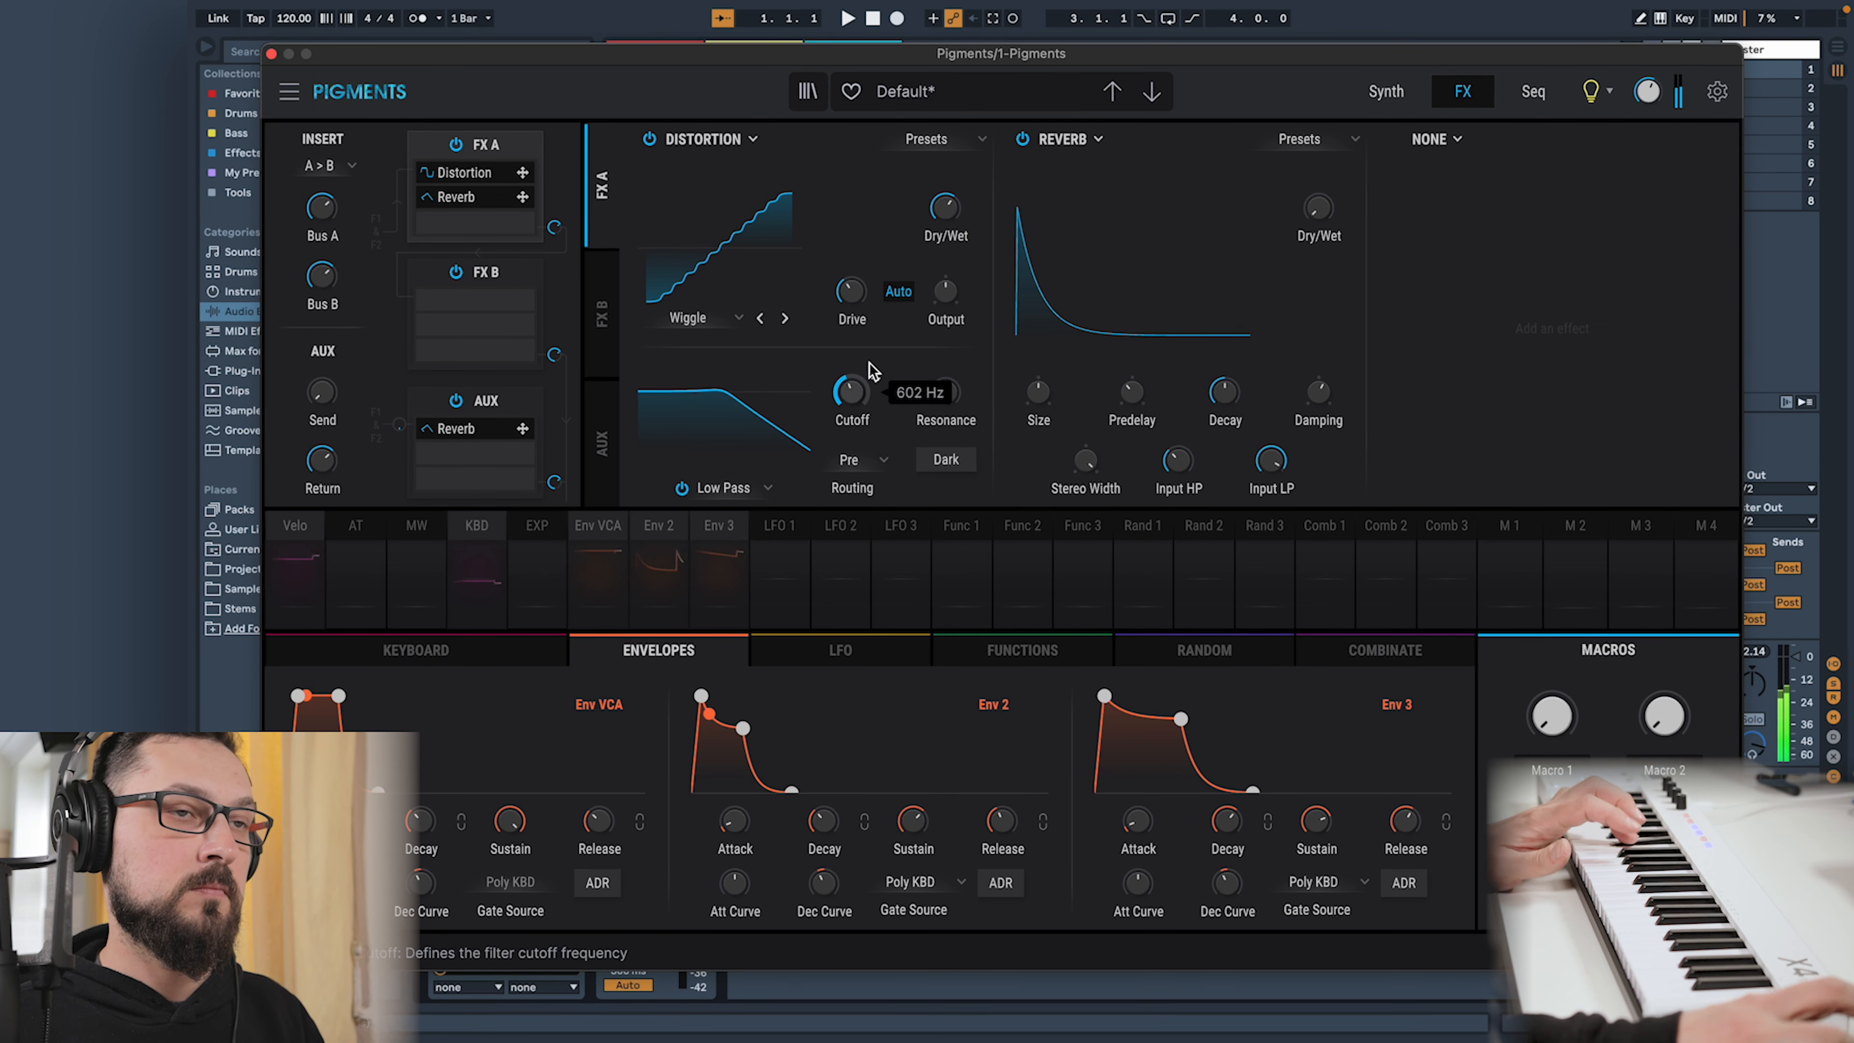
Replace FX A's Reverb with a second Distortion effect using the Germanium algorithm
left_click(1096, 140)
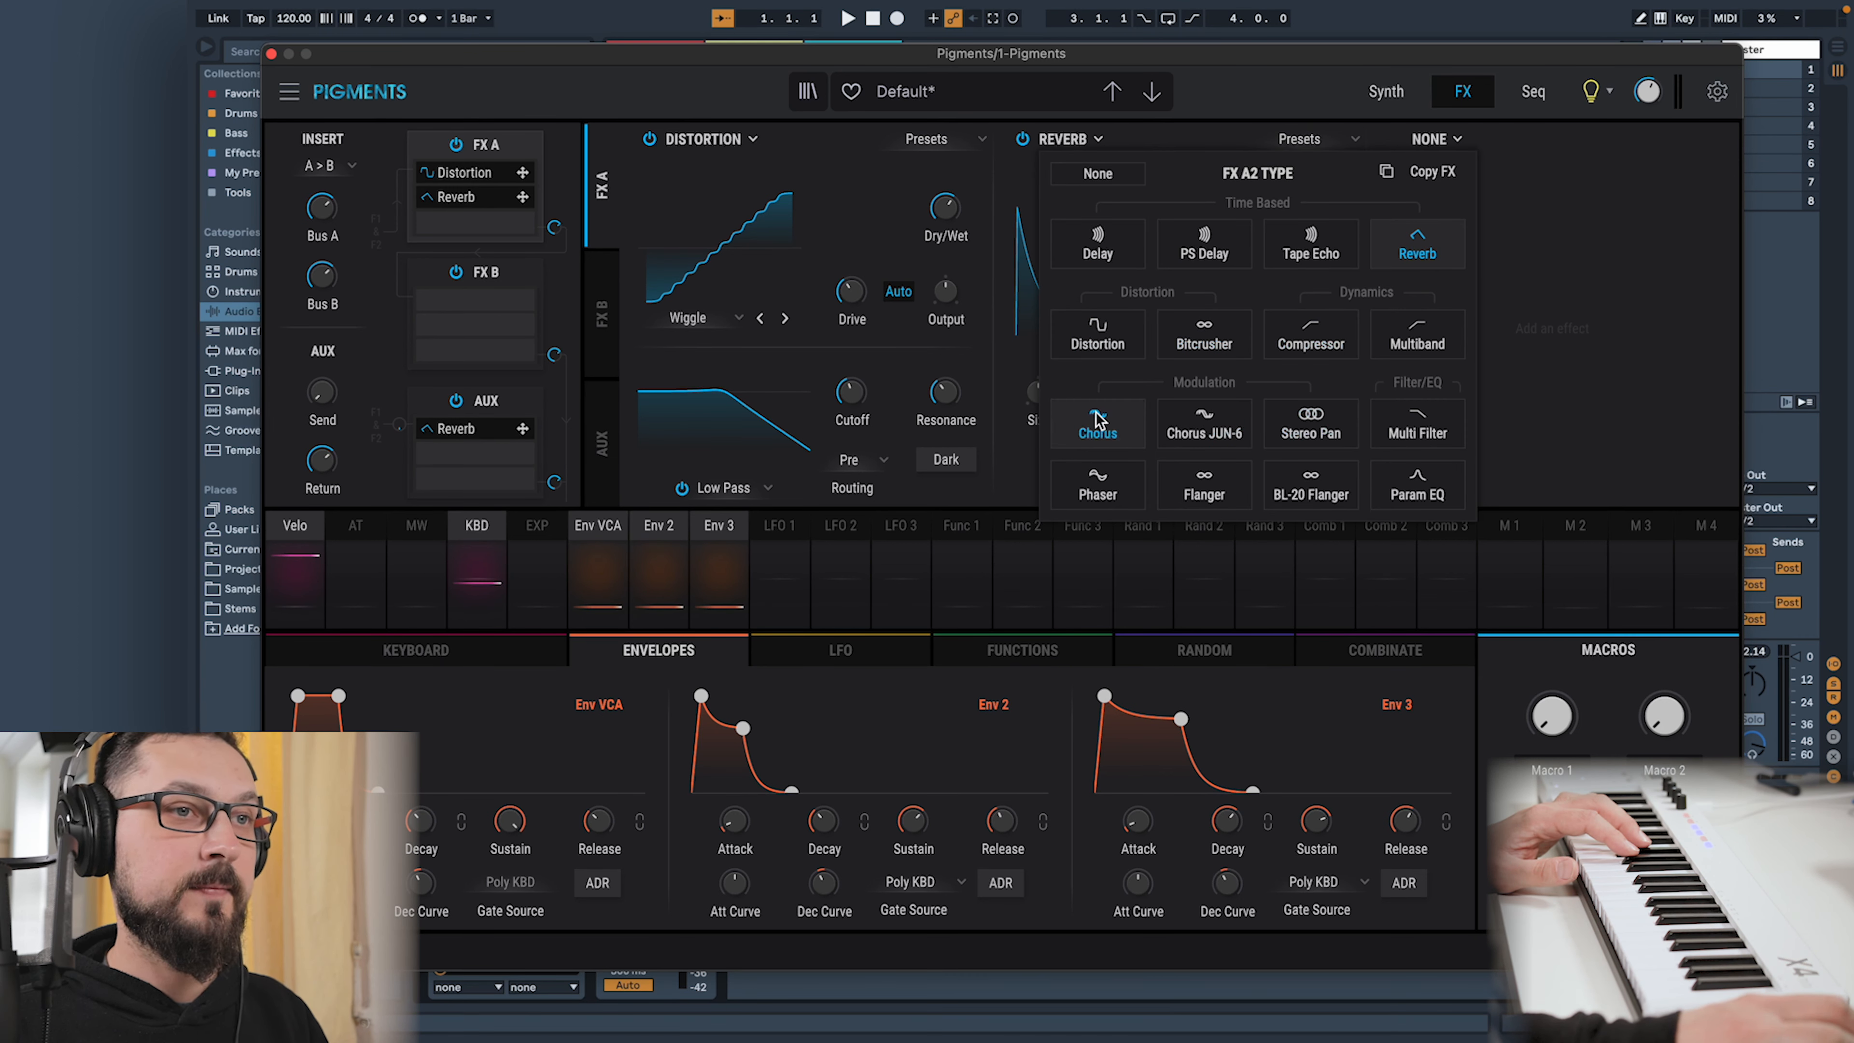
left_click(1096, 335)
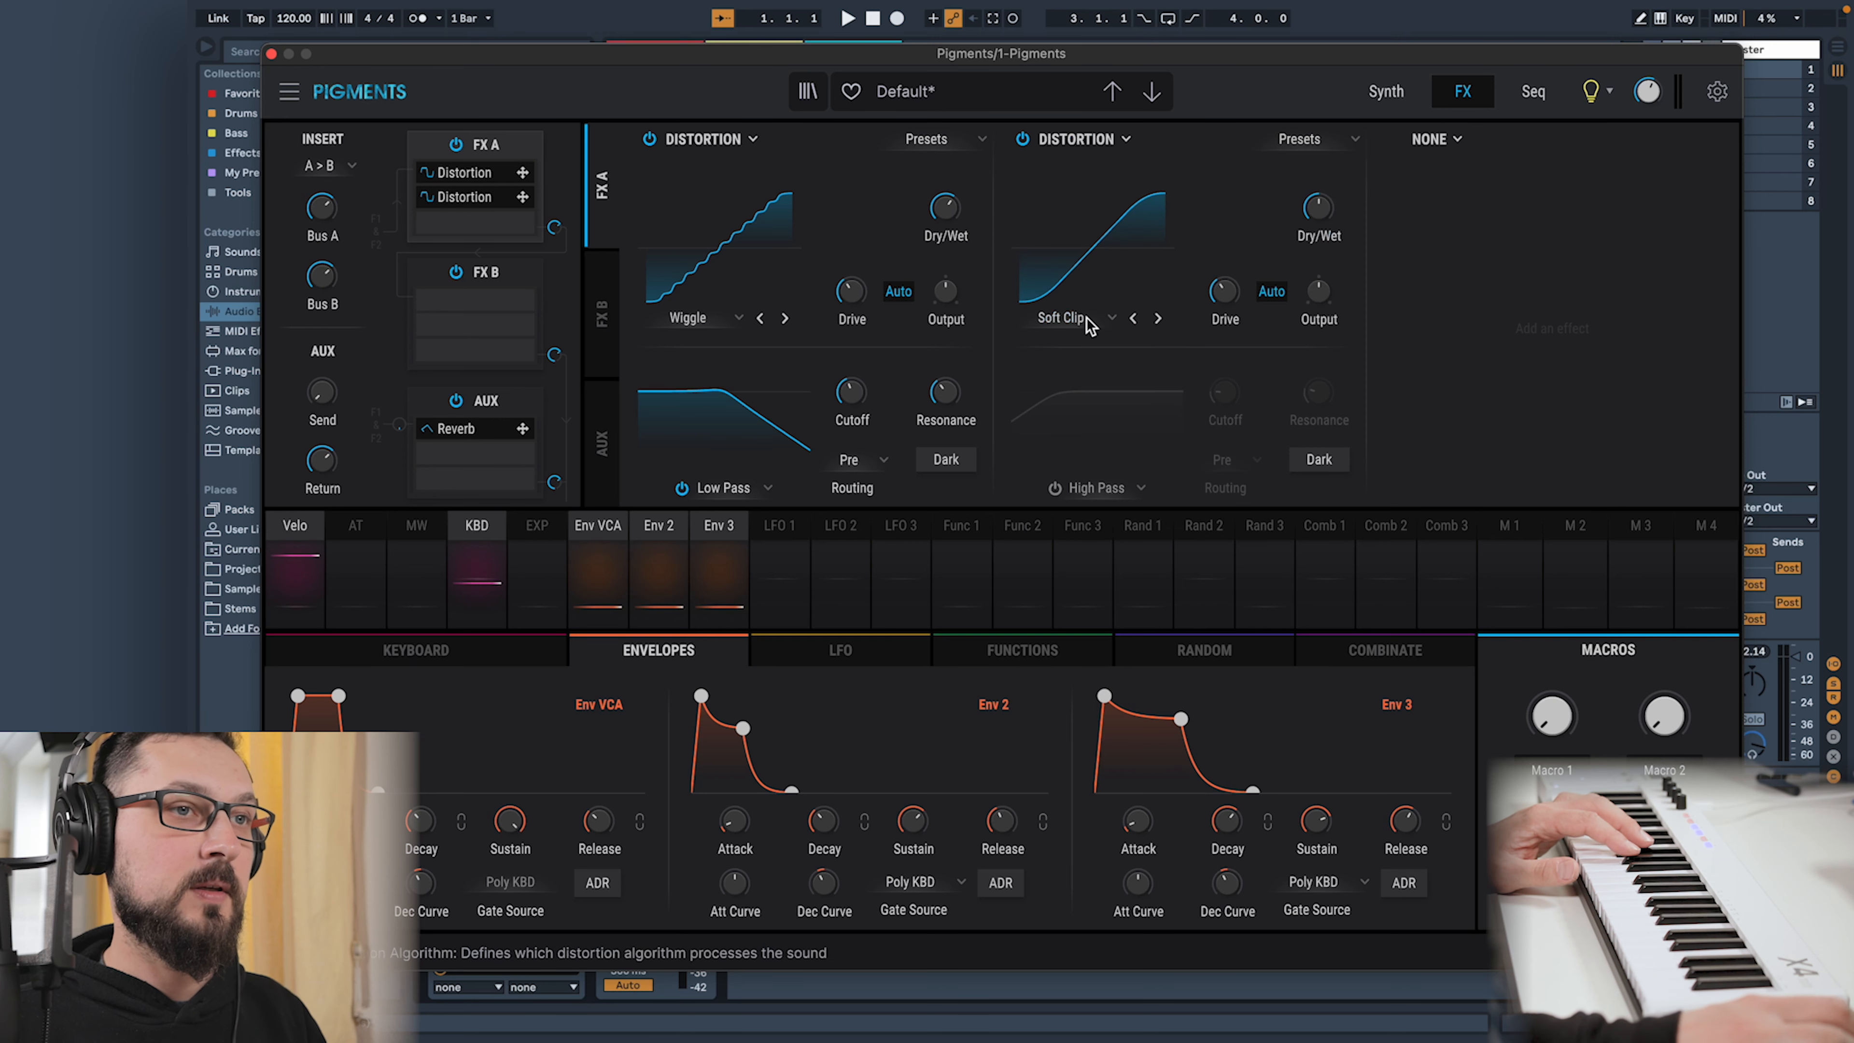
left_click(1094, 323)
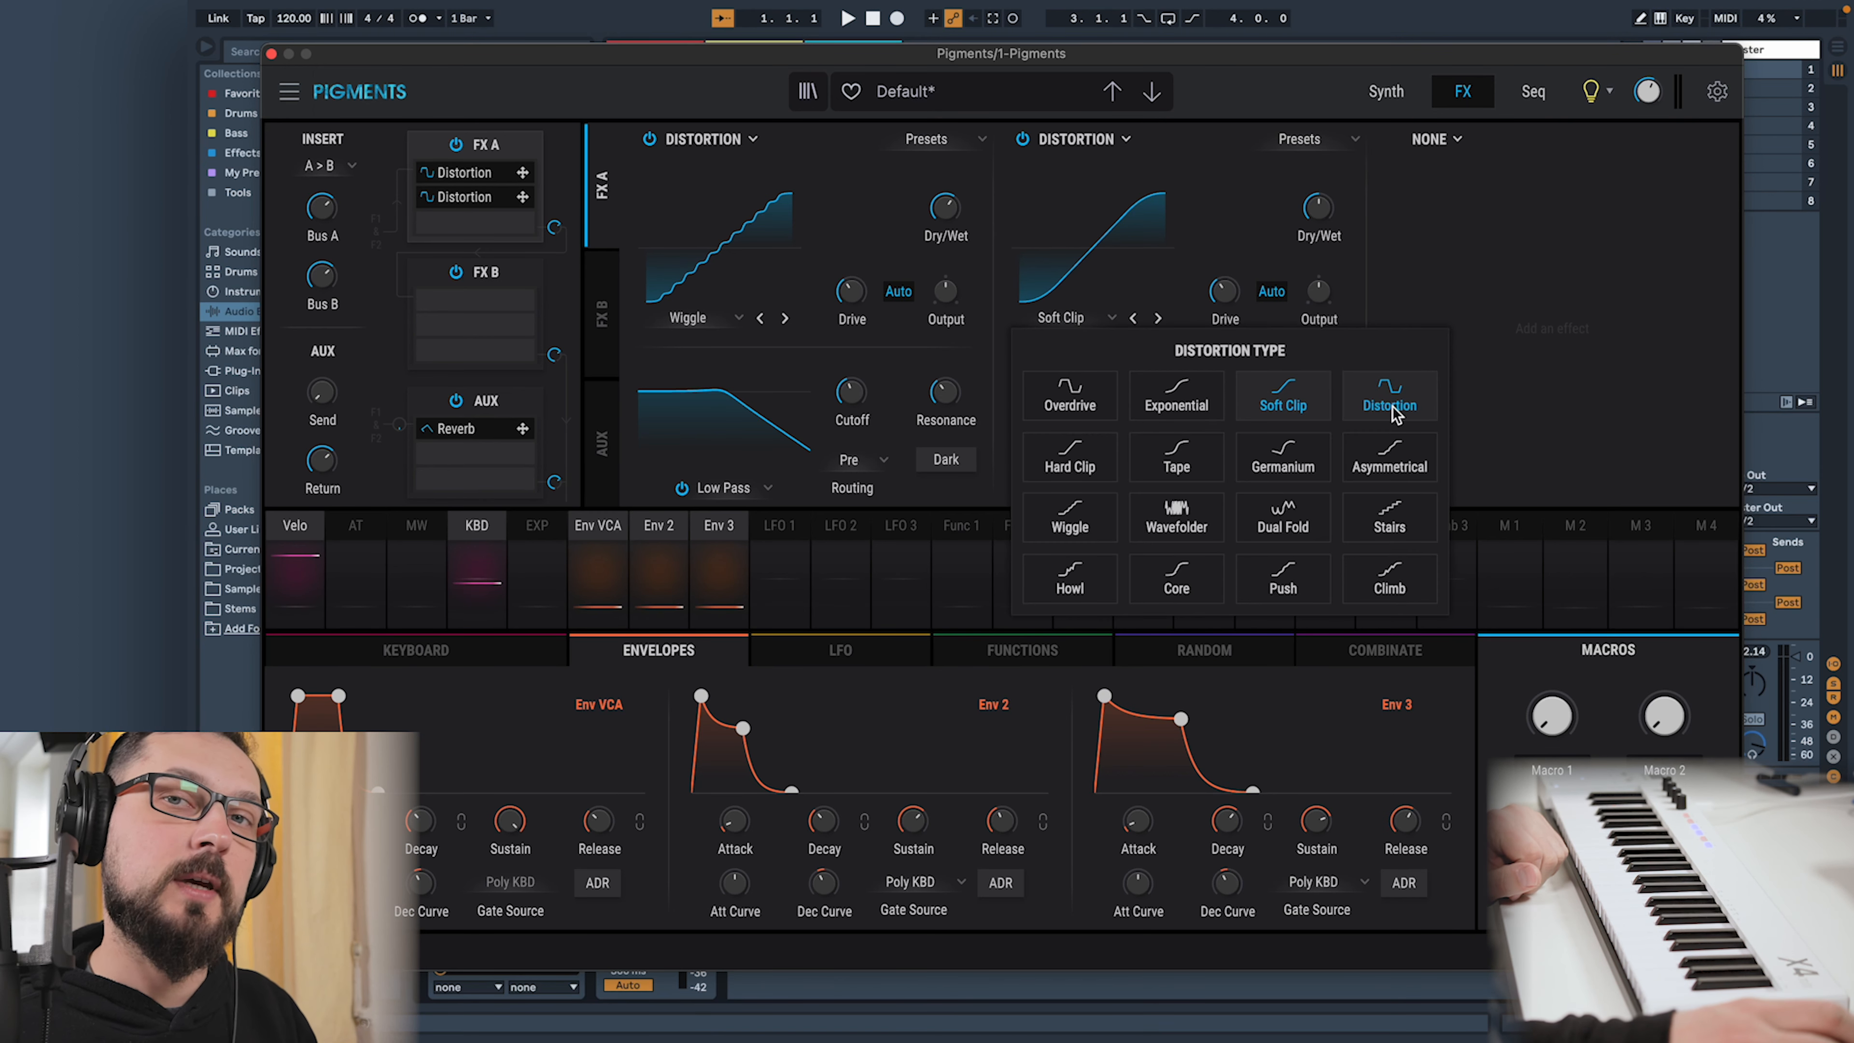
left_click(1284, 460)
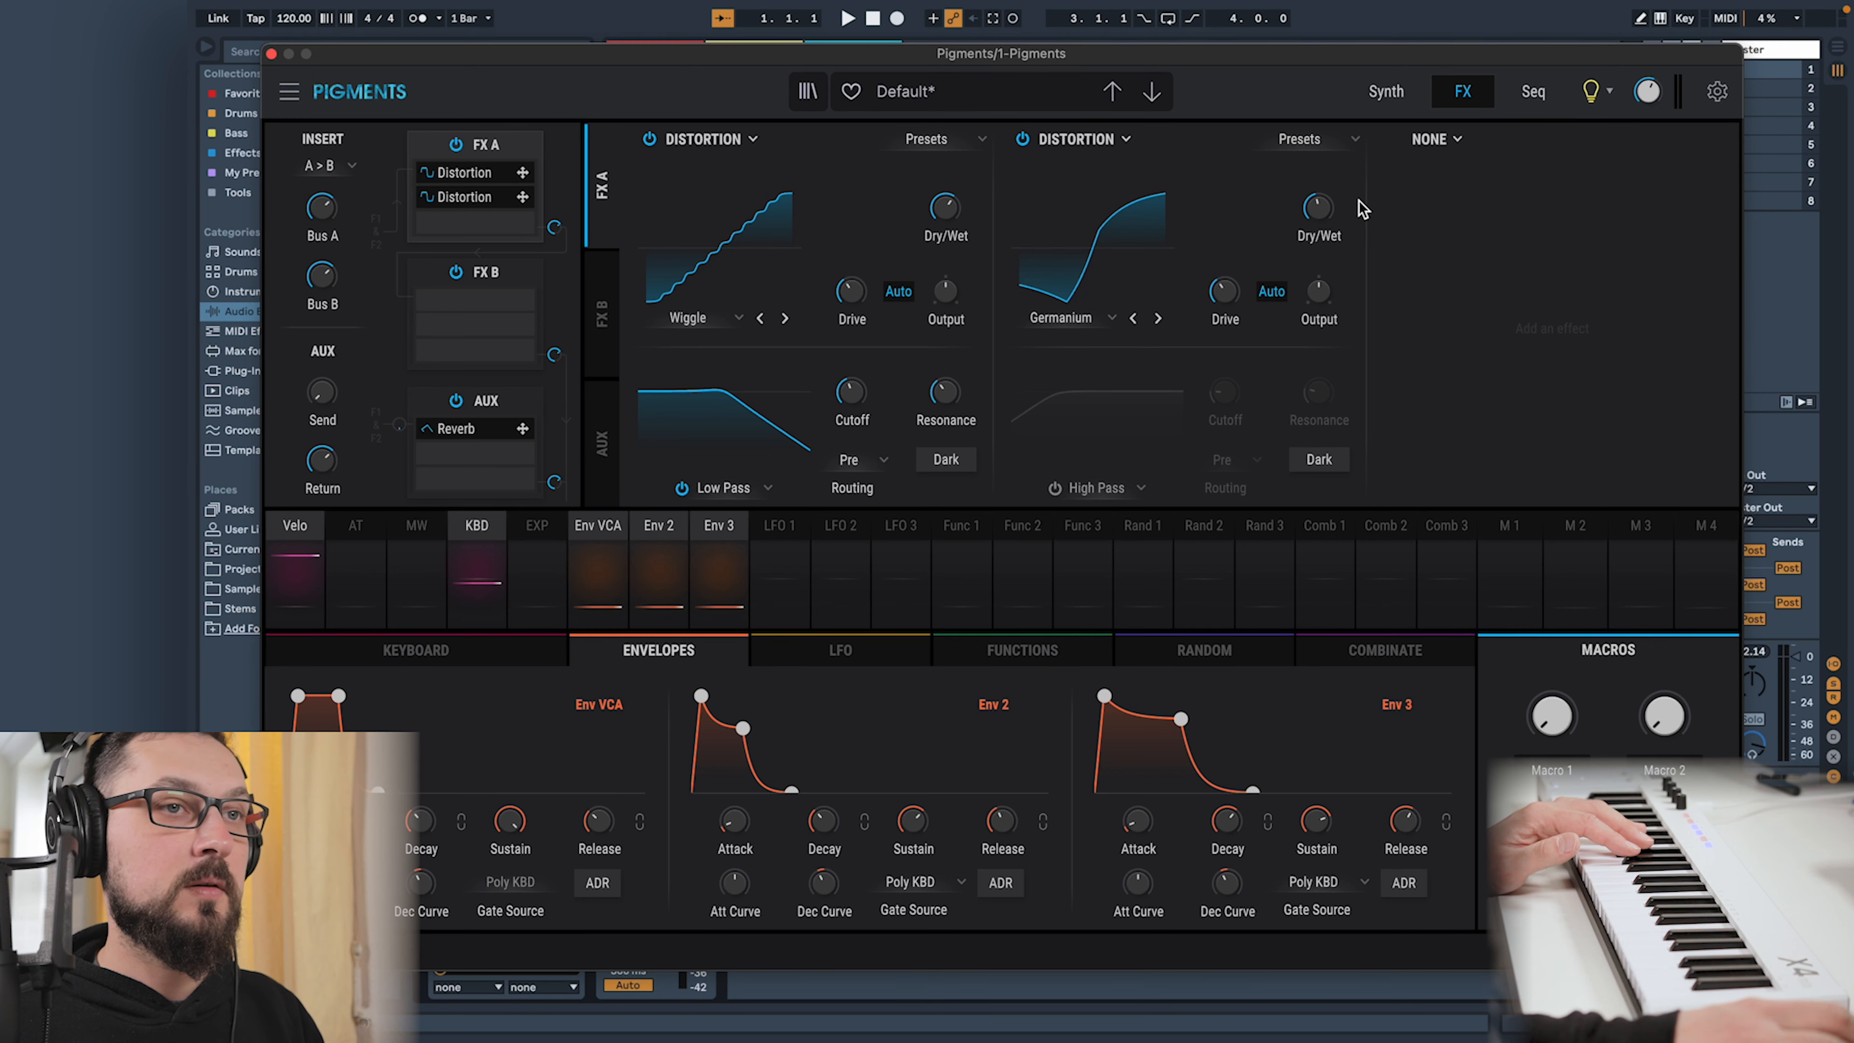
Set the Germanium distortion's Drive to about 22.4 dB and its Dry/Wet to about 68%
left_click_drag(1237, 286, 1236, 256)
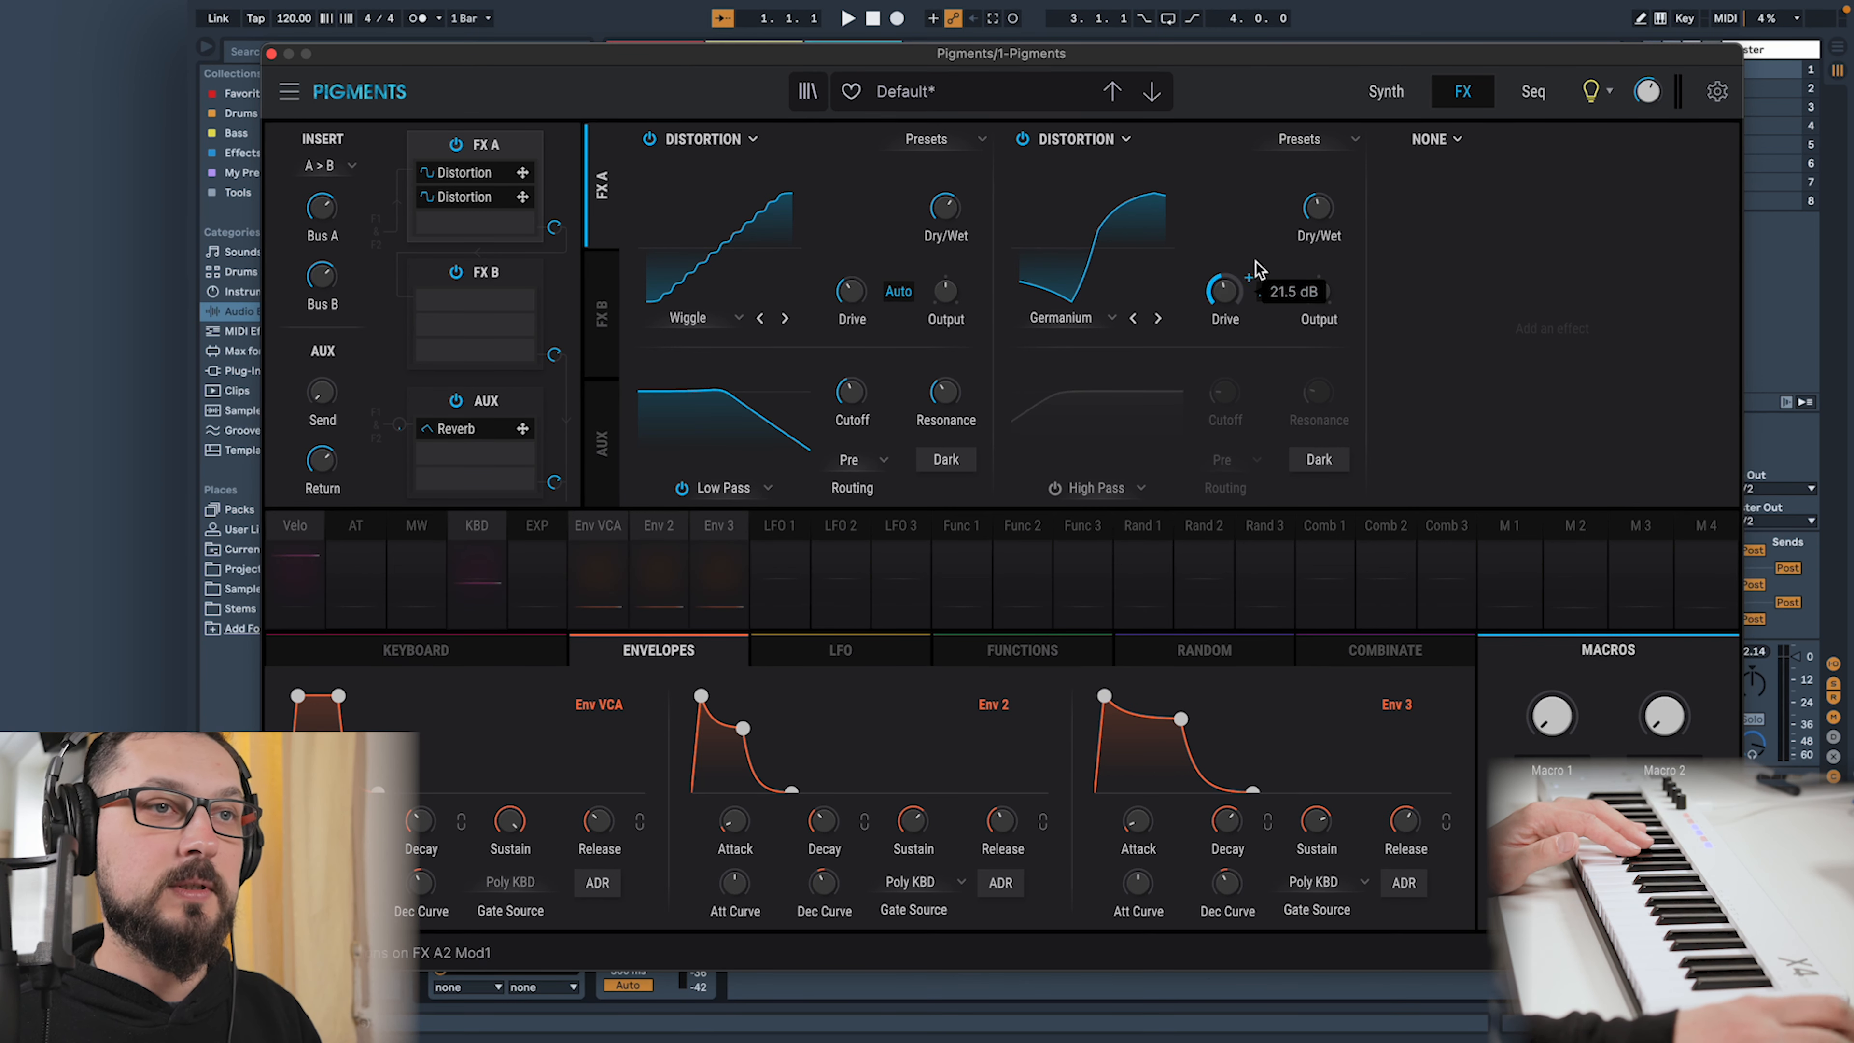
left_click_drag(1322, 198, 1346, 140)
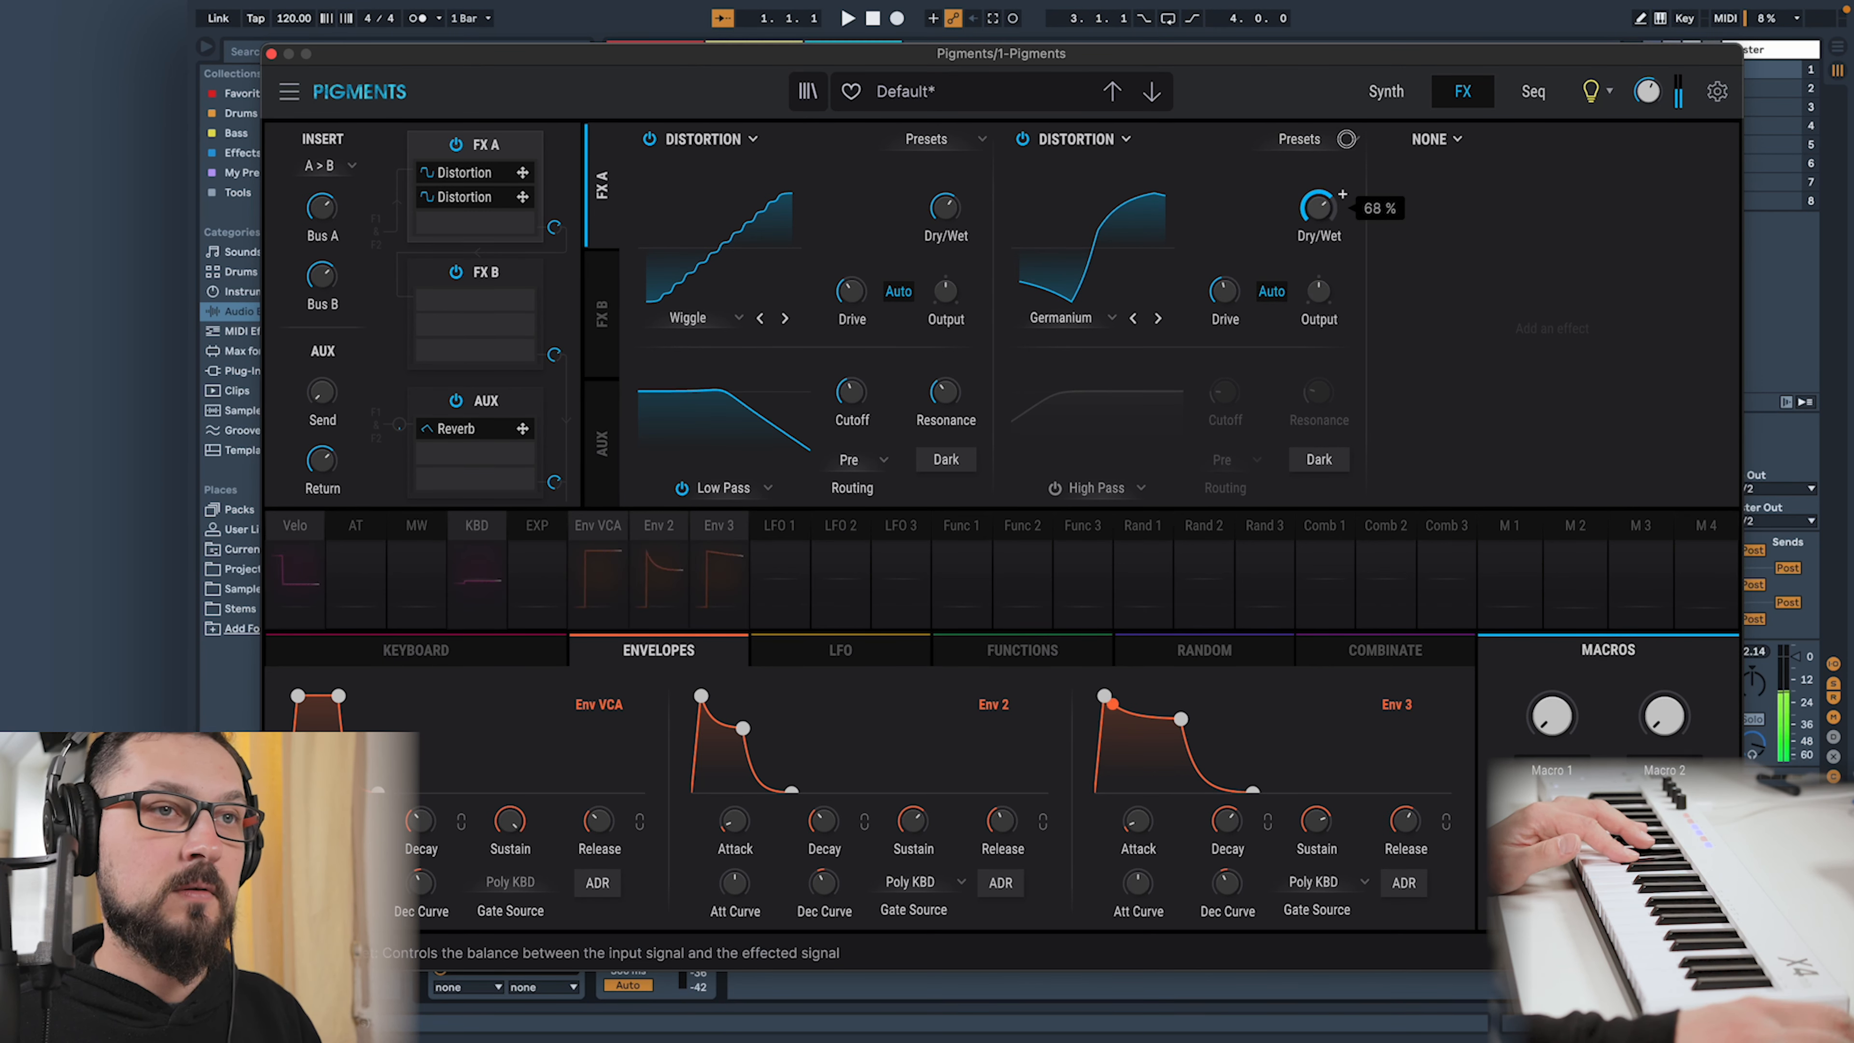
mouse_move(1224, 289)
left_mouse_down()
mouse_move(1222, 263)
mouse_move(1242, 290)
left_mouse_up()
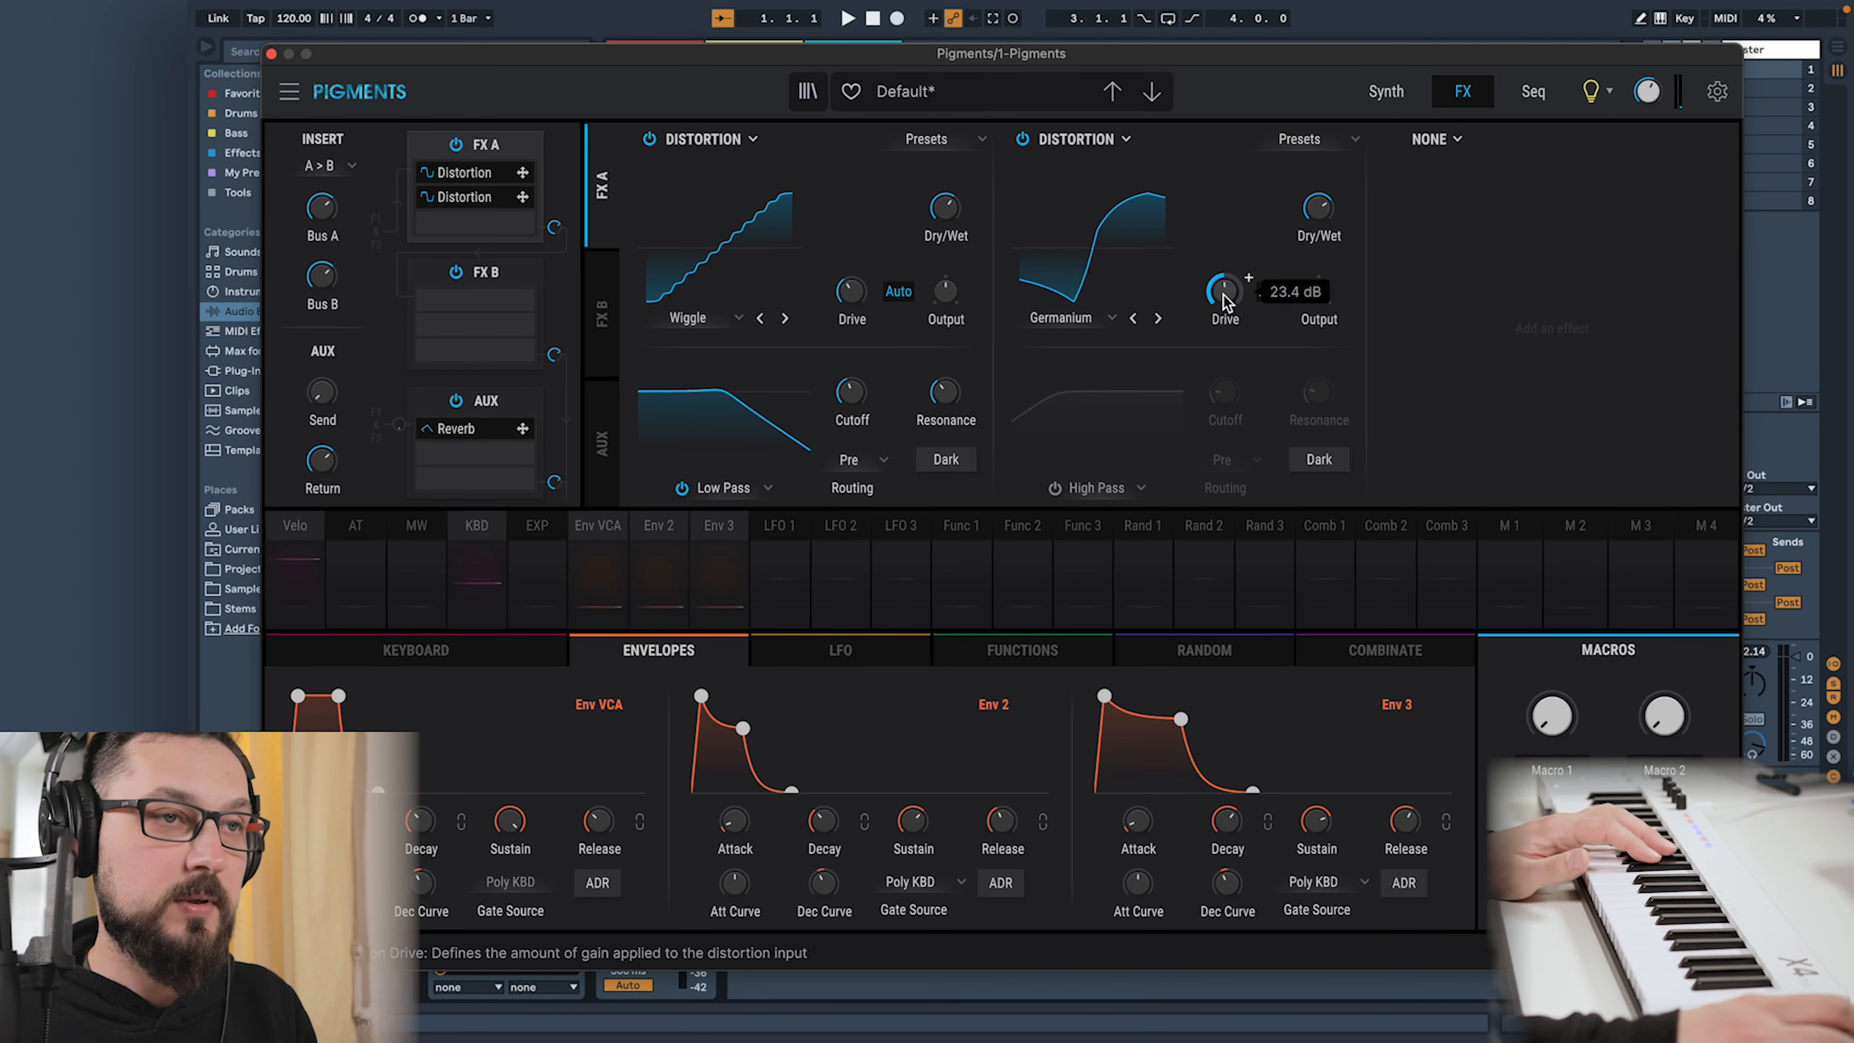
left_click_drag(1238, 296, 1227, 314)
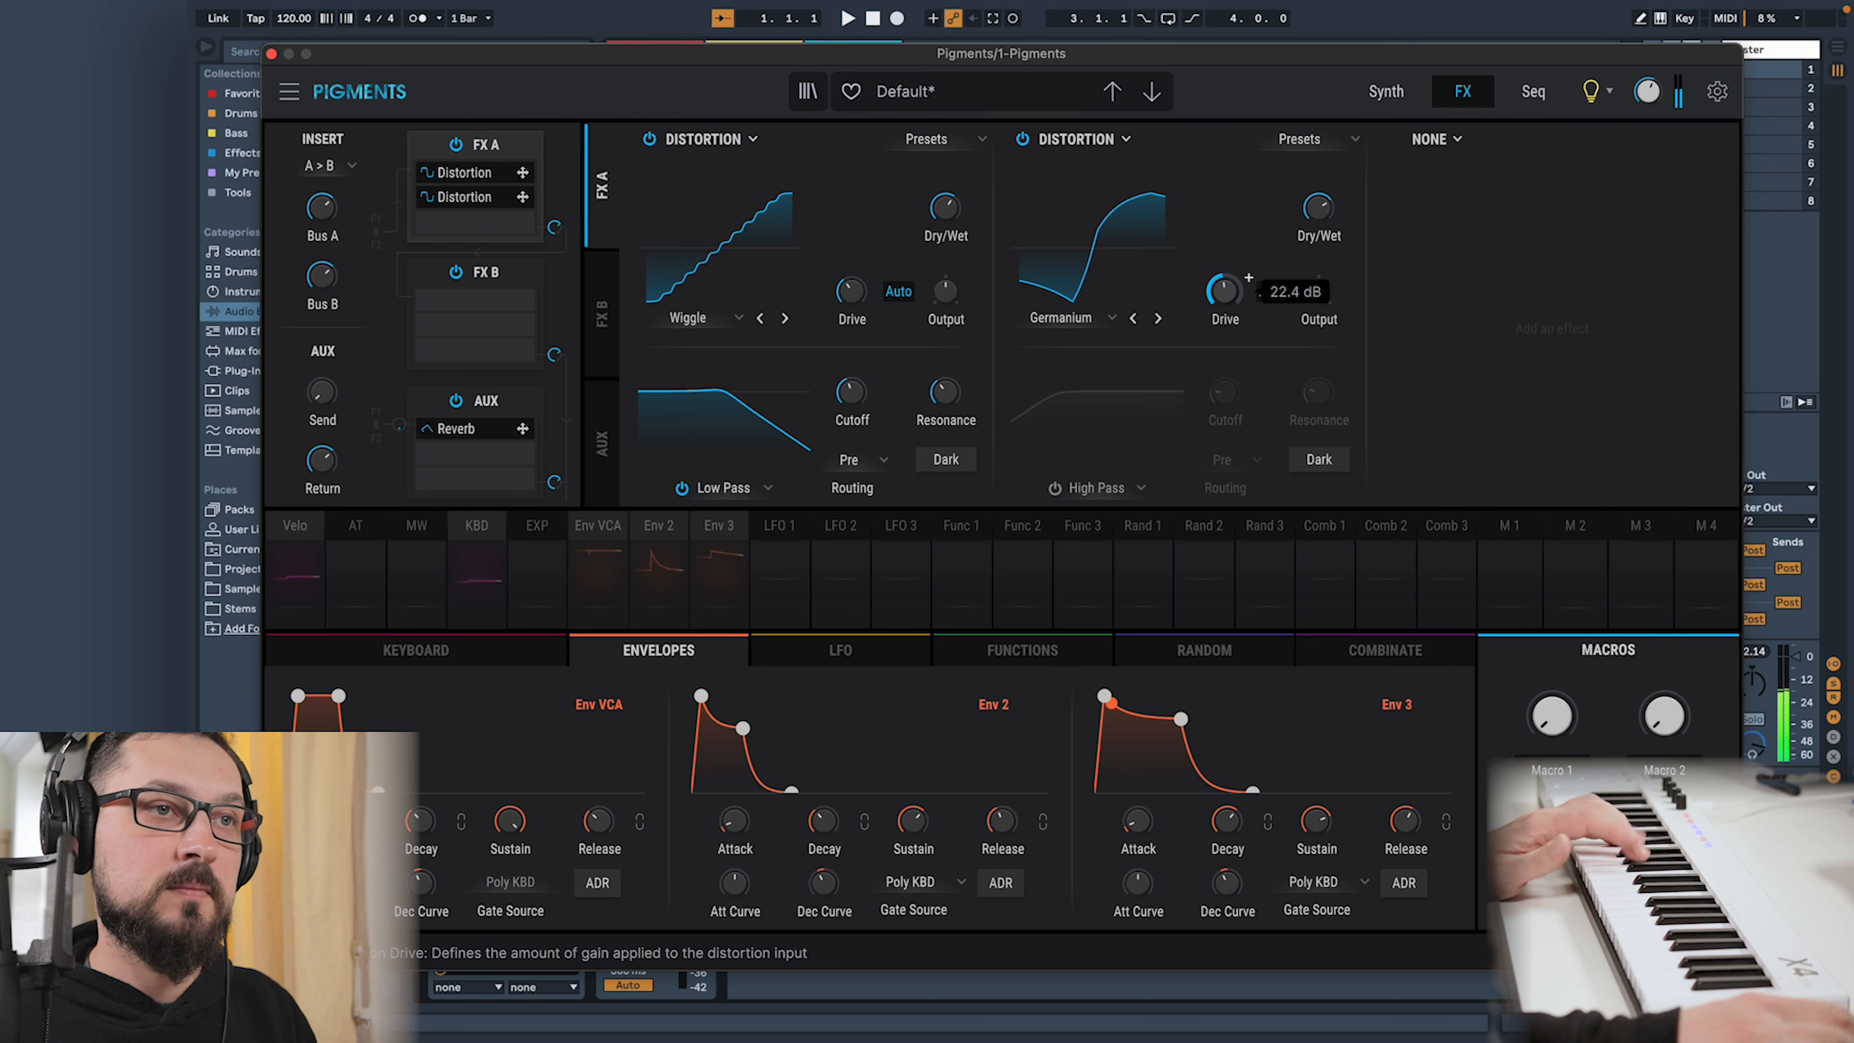
Enable the Germanium distortion's filter as Low Pass with a cutoff of about 390 Hz and a resonance of about 0.790
left_click(1067, 486)
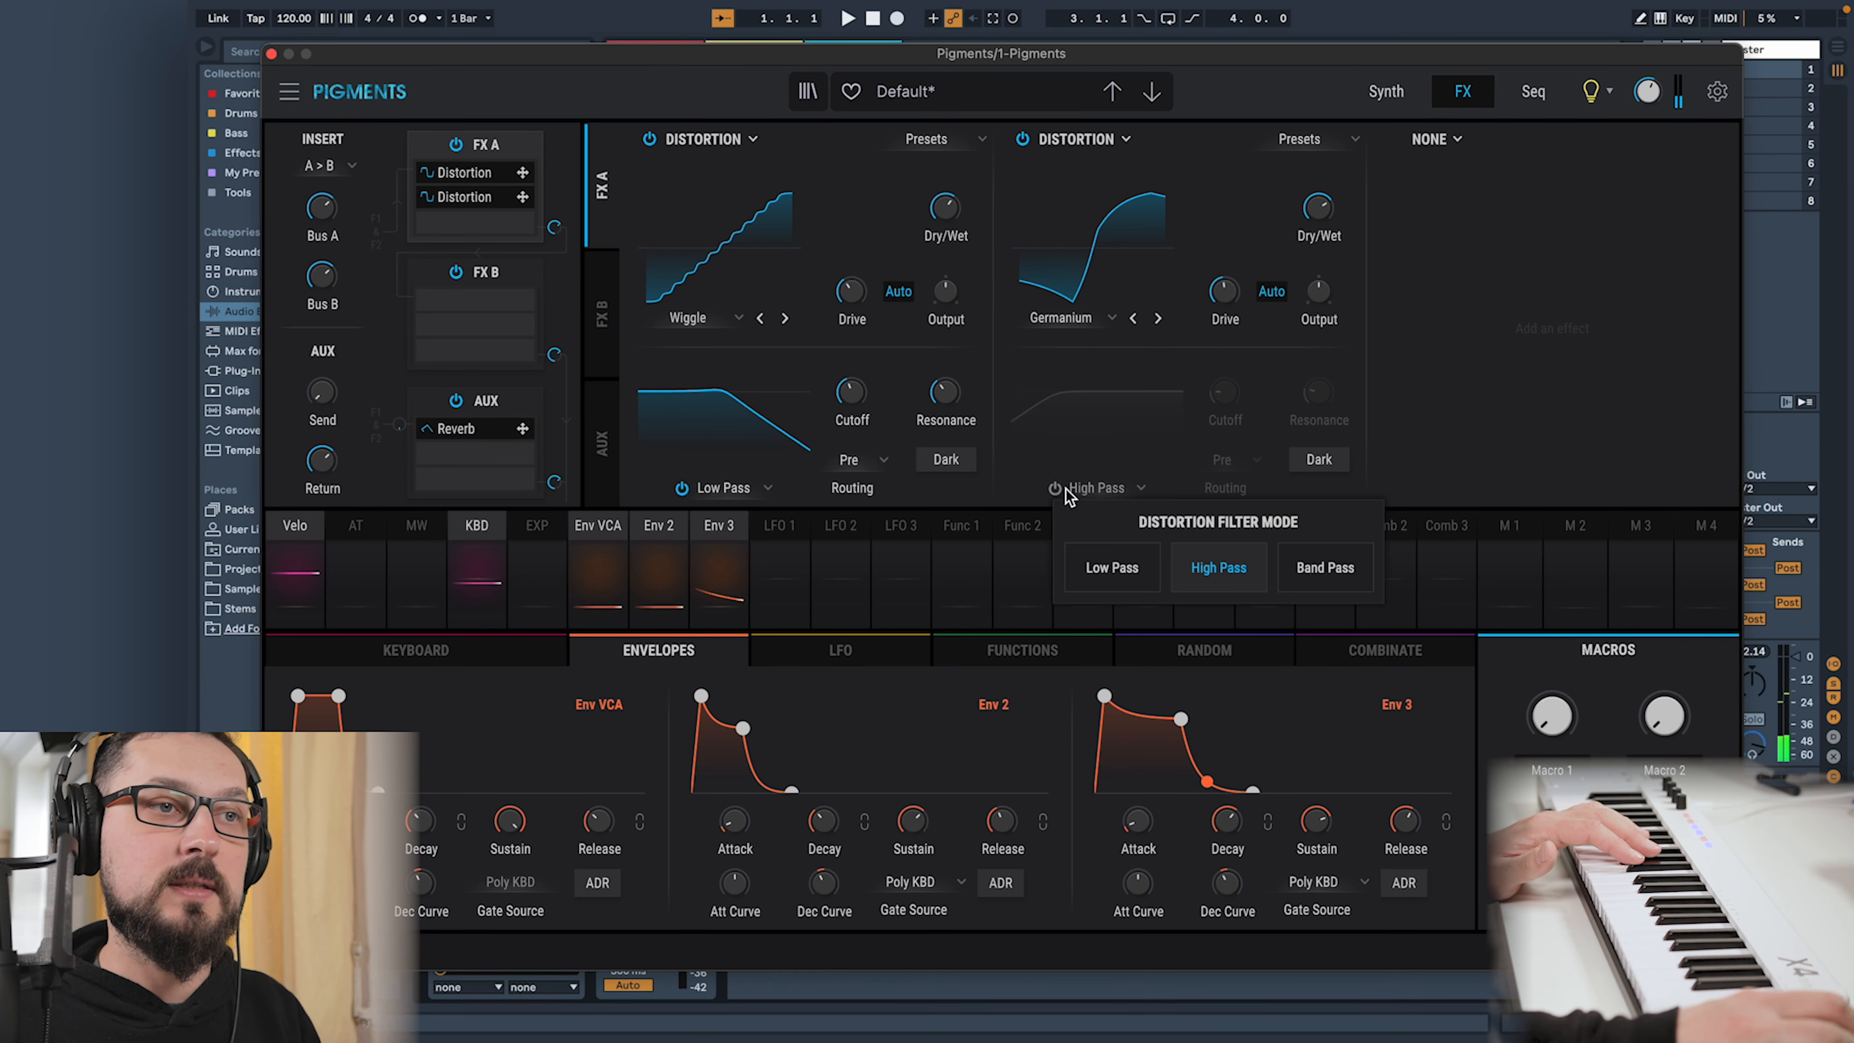
left_click(1099, 561)
left_click(1055, 488)
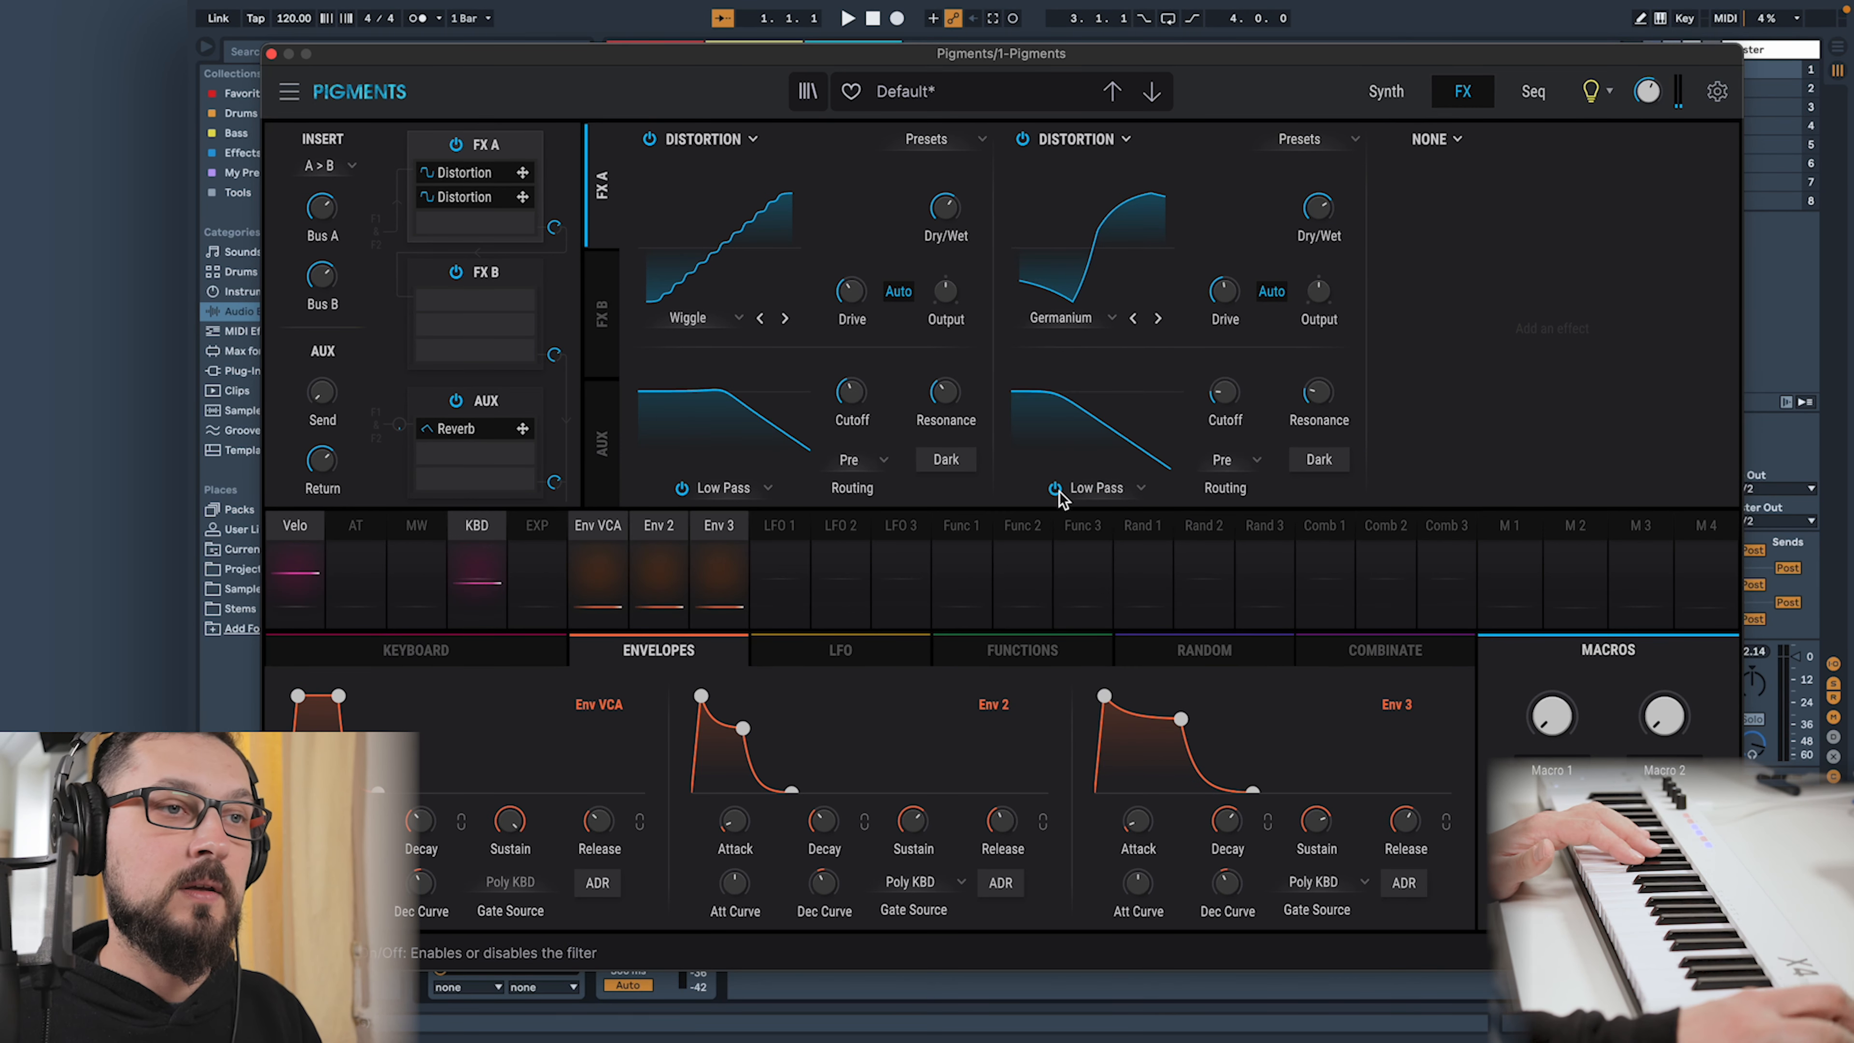
mouse_move(1238, 395)
left_mouse_down()
mouse_move(1238, 341)
mouse_move(1232, 413)
left_mouse_up()
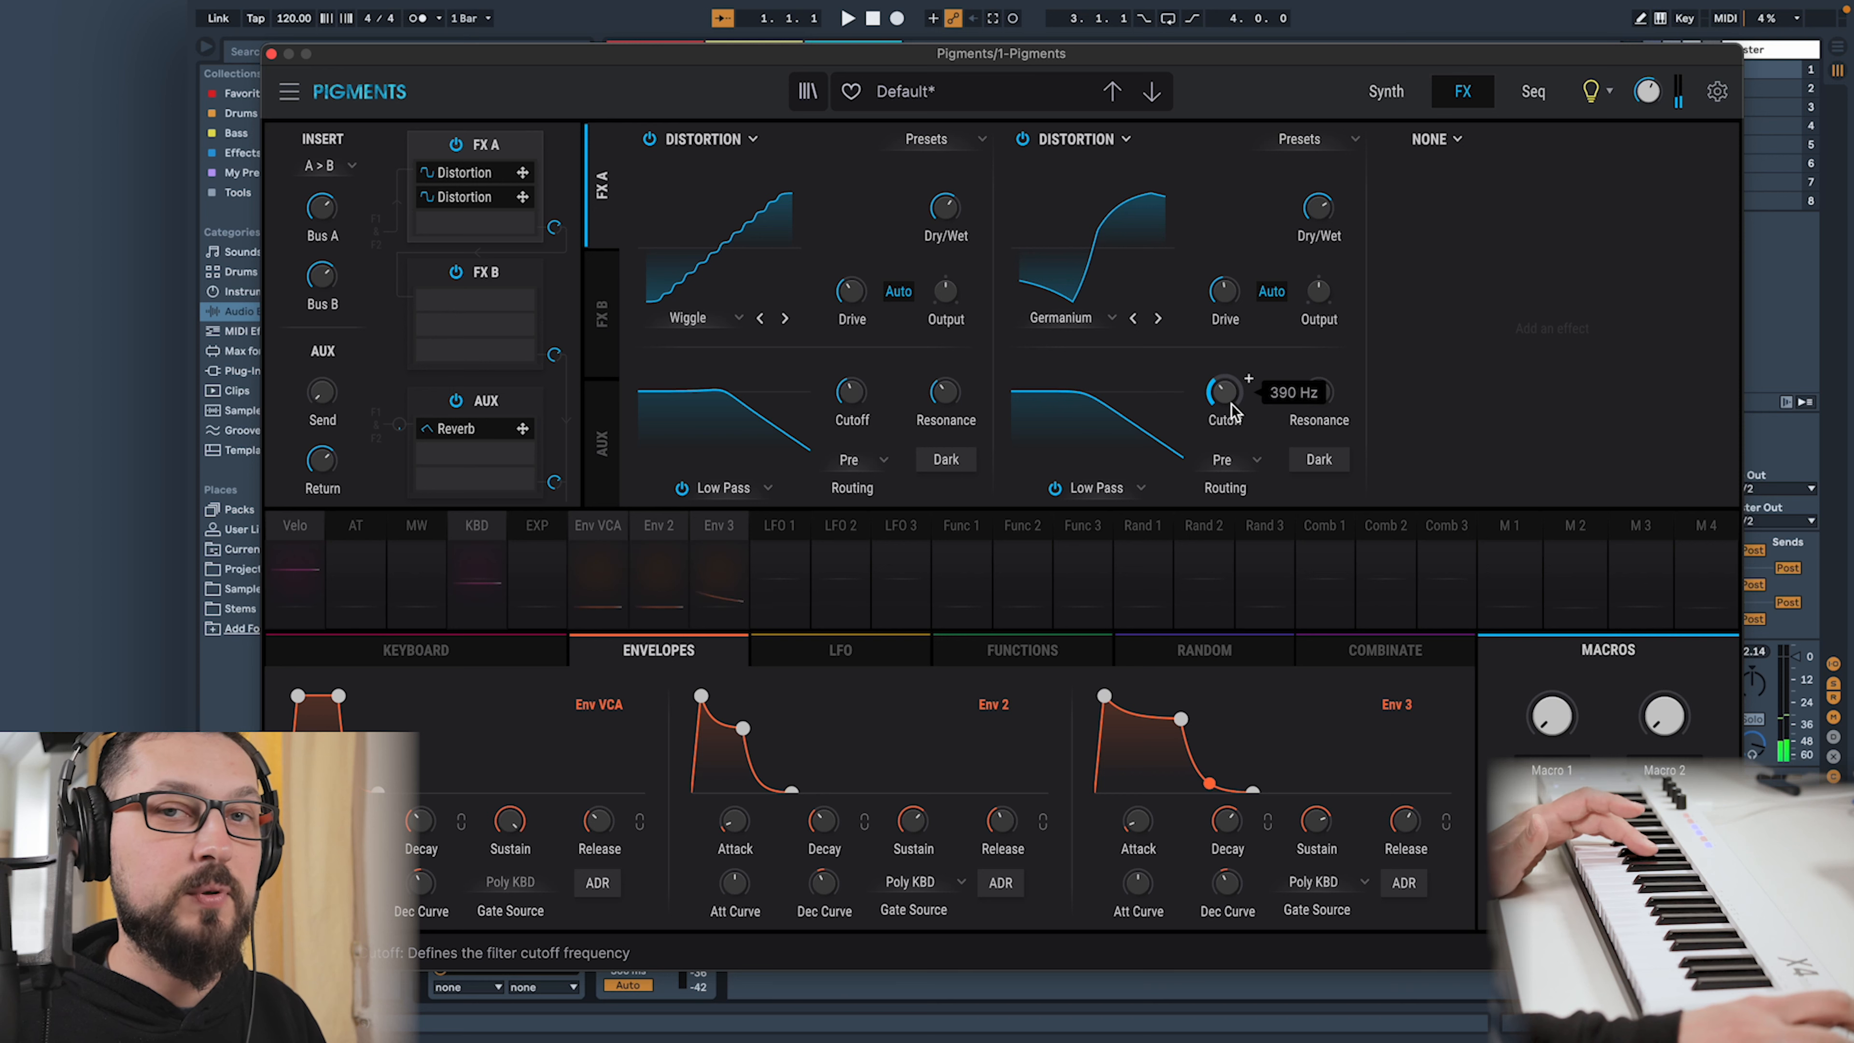
left_click_drag(1316, 377, 1310, 409)
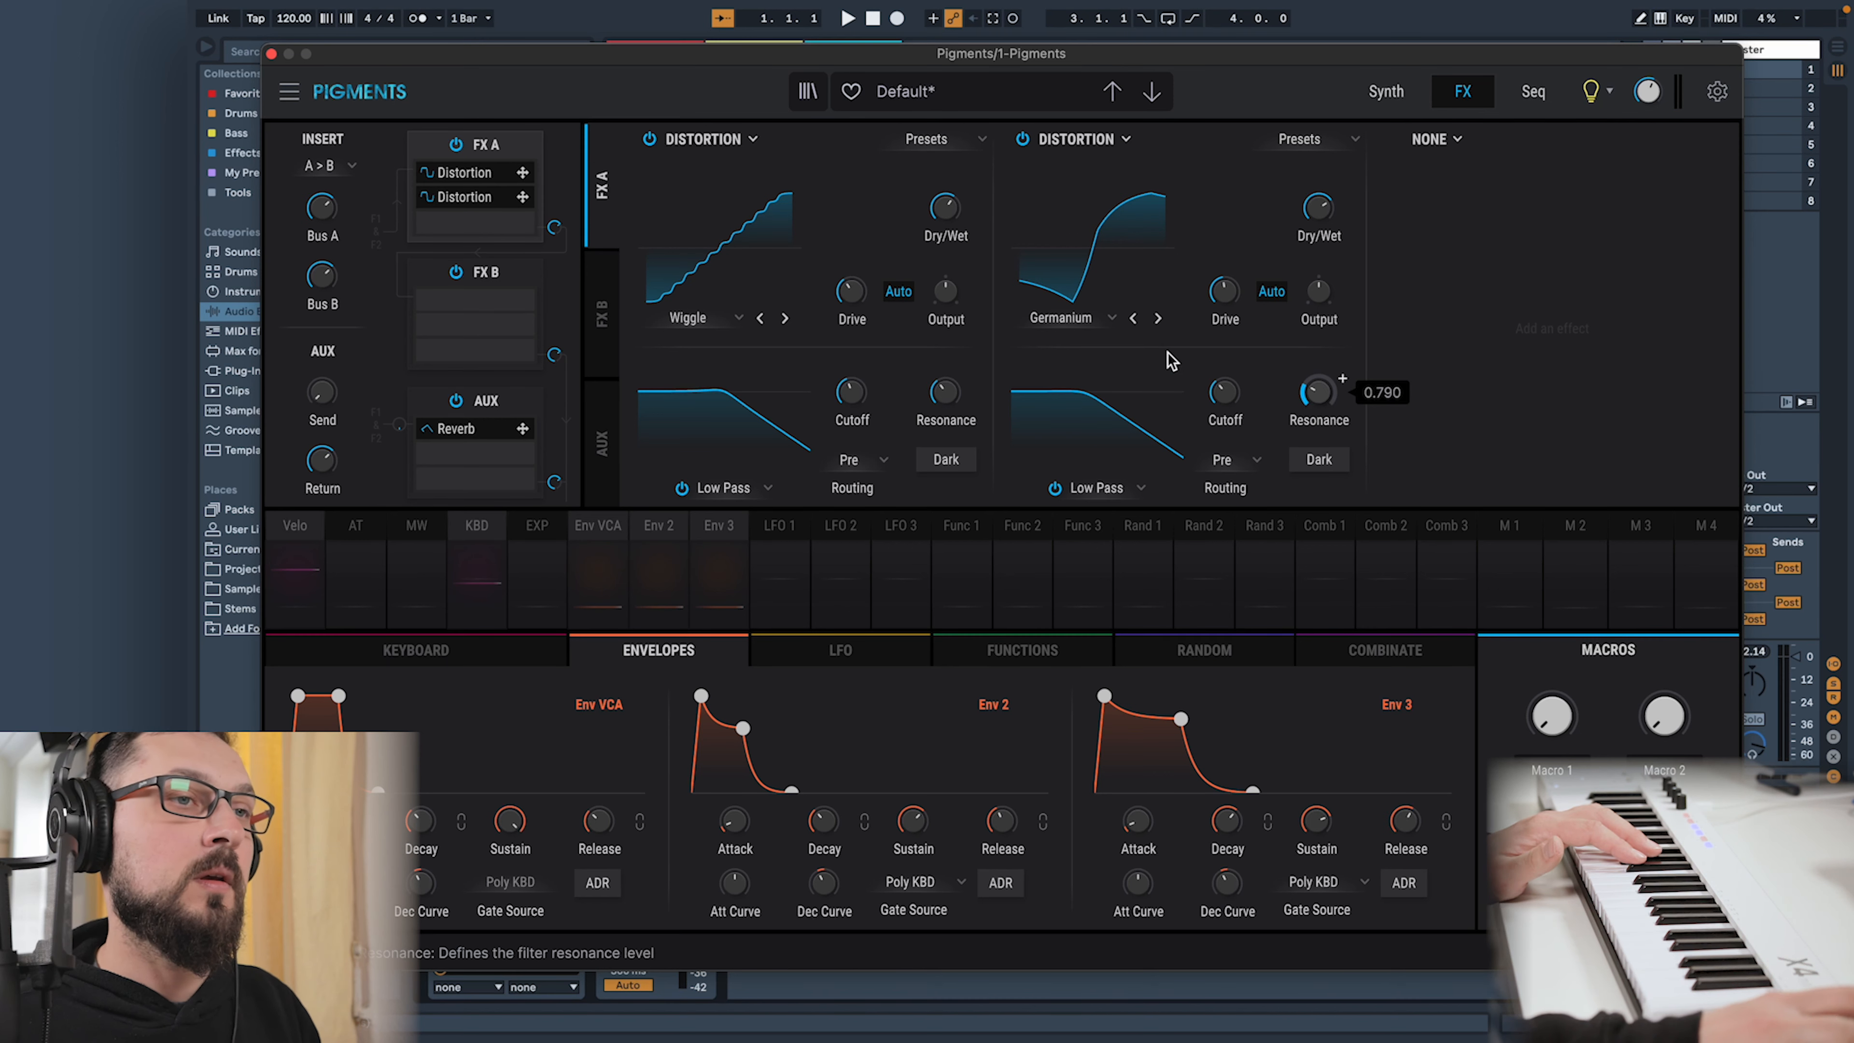
Modulate the Wiggle distortion's filter resonance with Env 3 by 0.30, slightly lower Env 3's sustain level and fine-tune the Germanium filter's cutoff
left_click(969, 380)
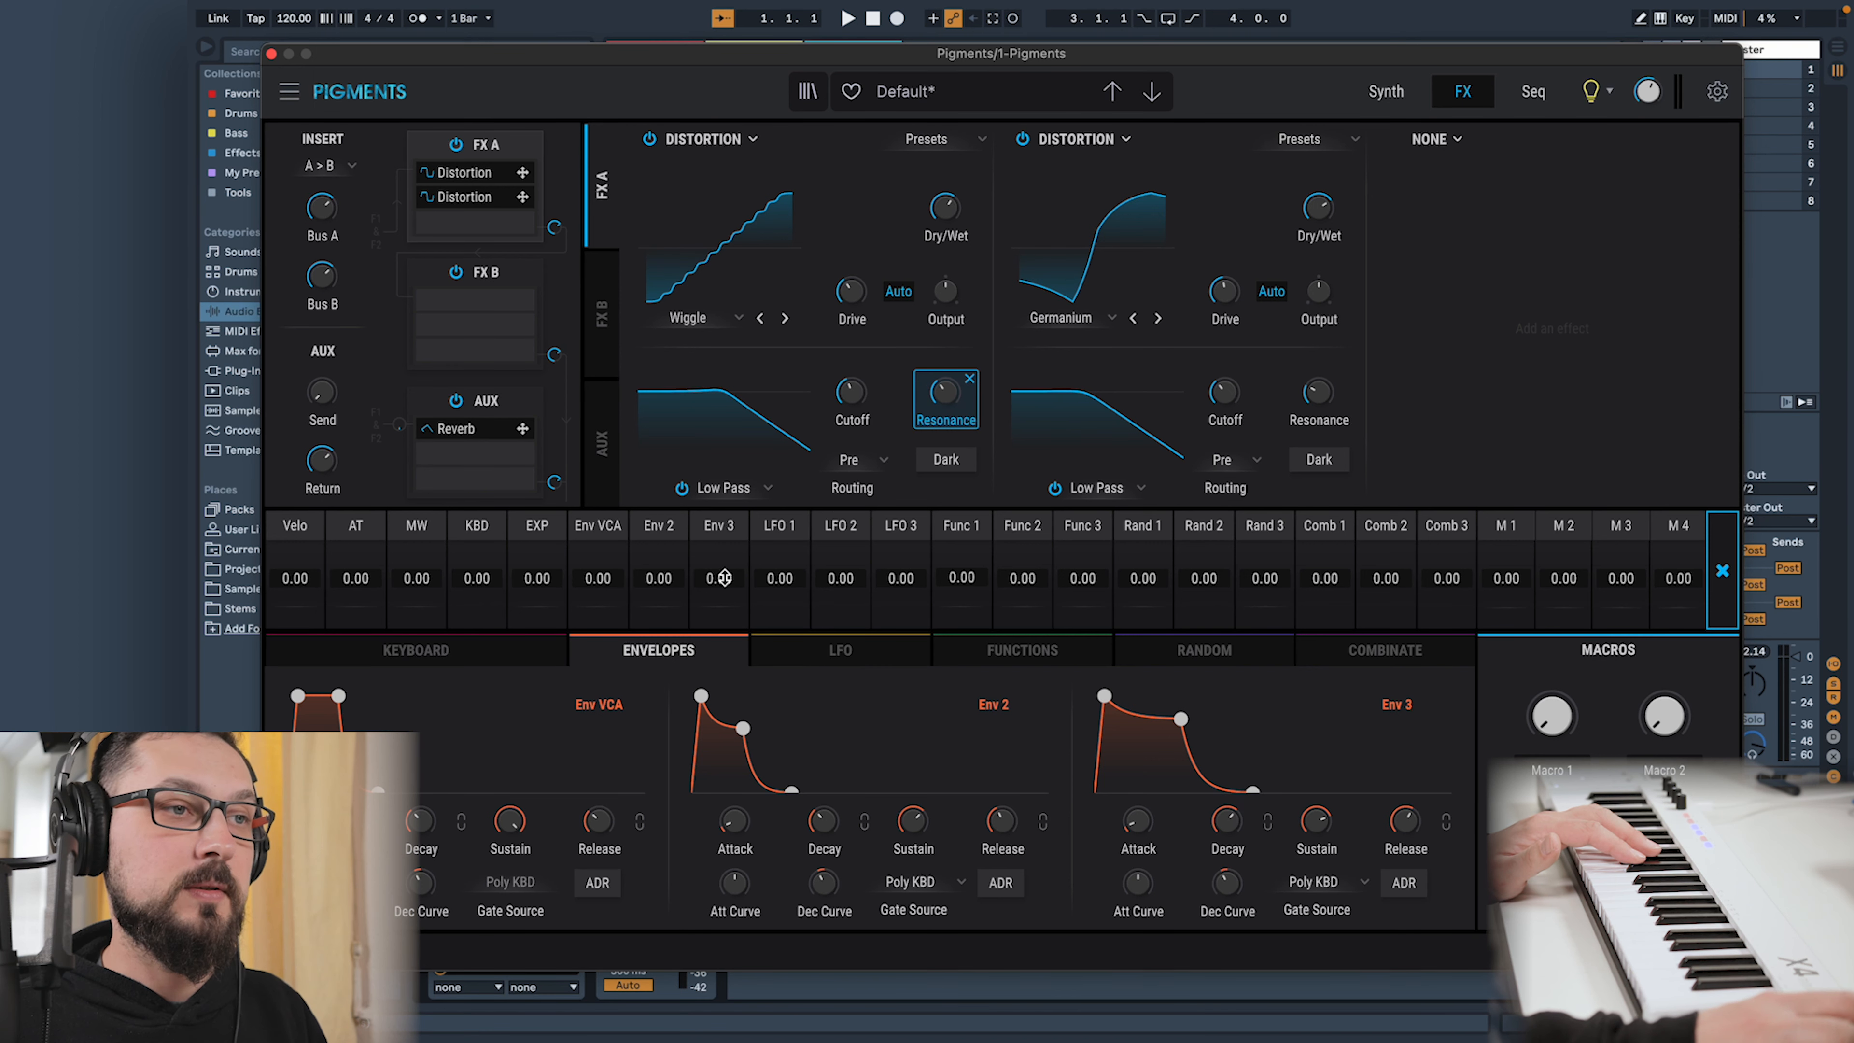
left_click_drag(723, 578, 733, 546)
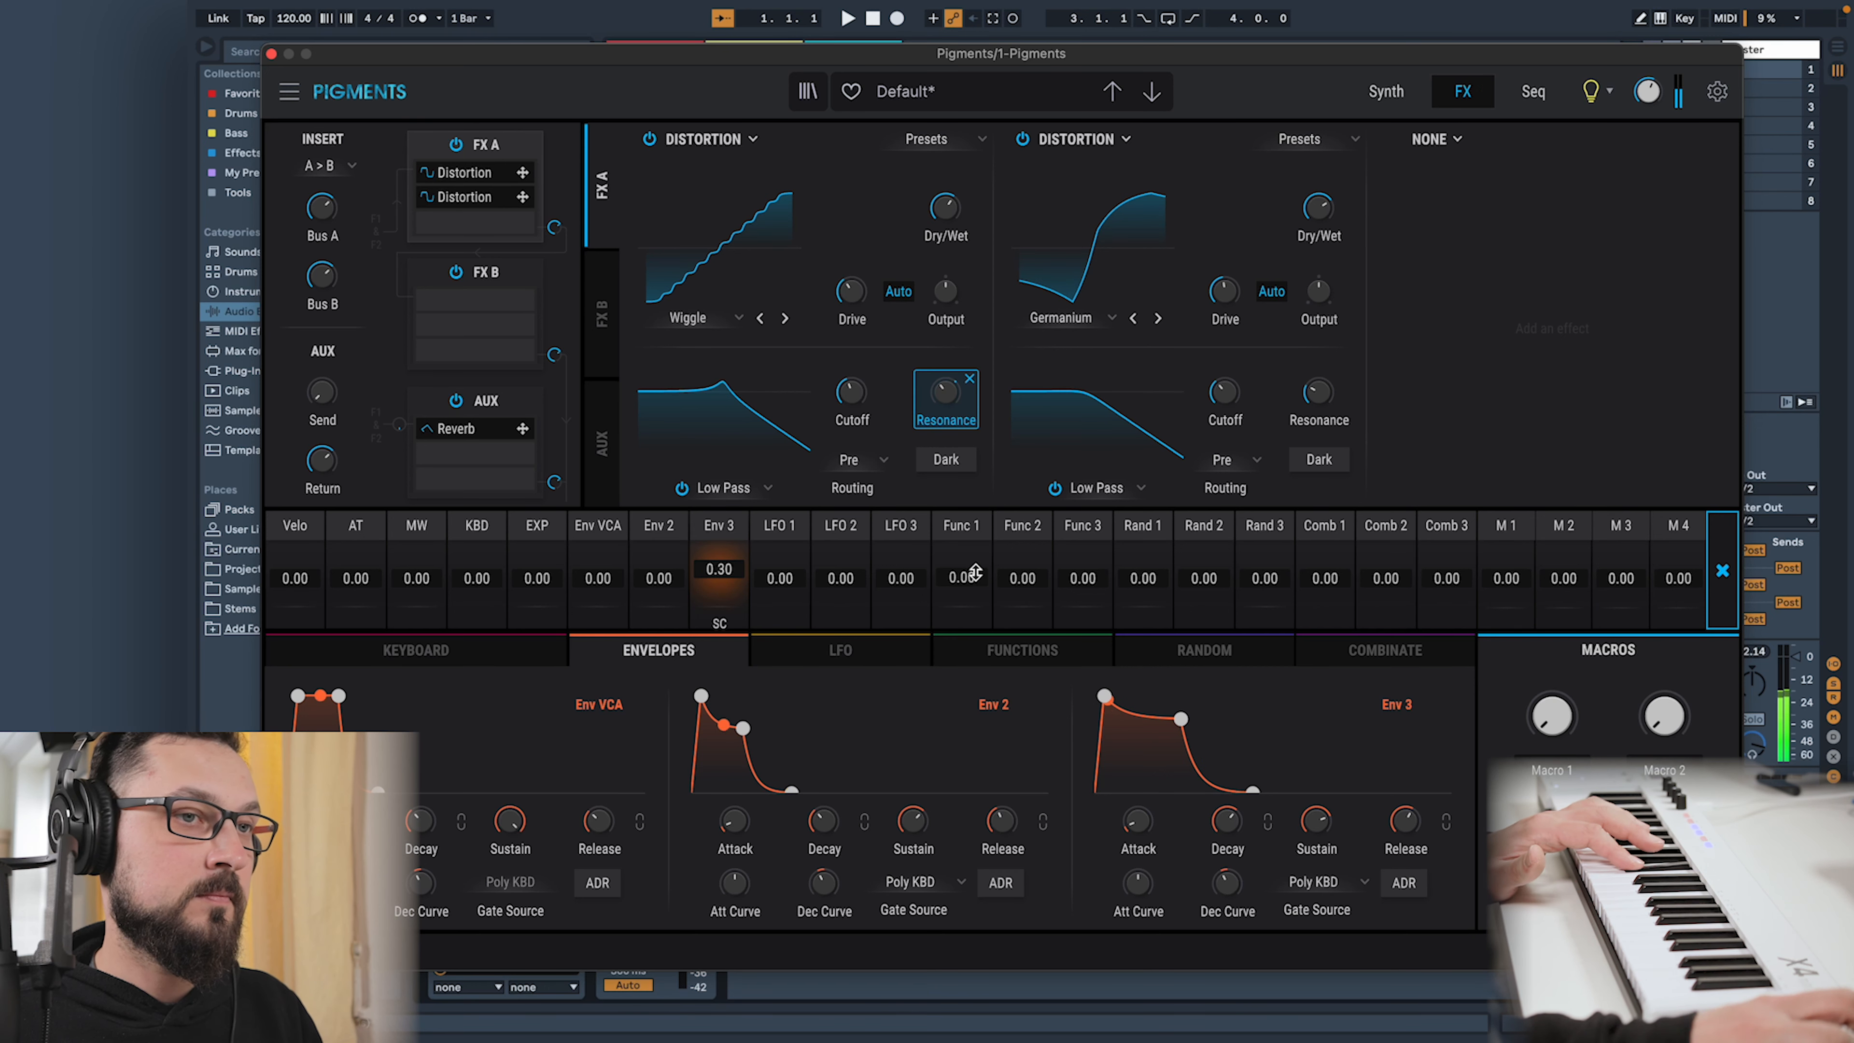
left_click_drag(1176, 719, 1180, 731)
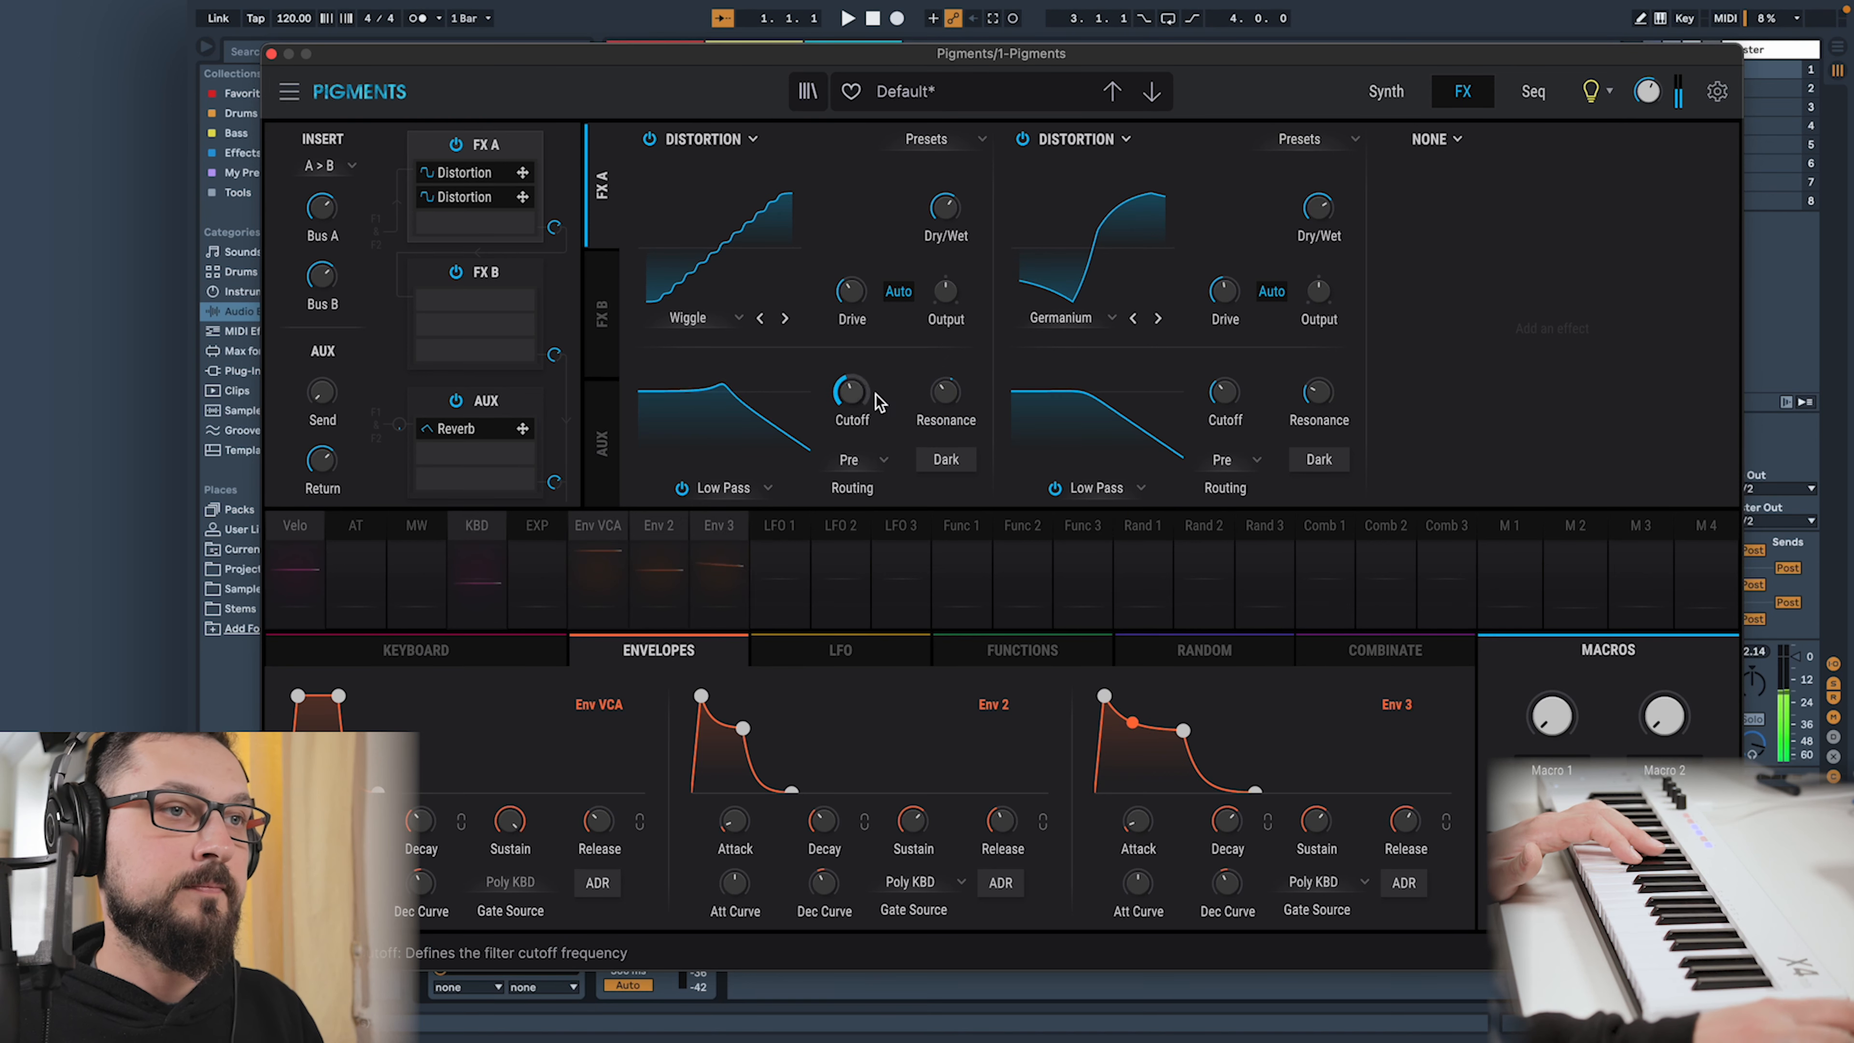
left_click_drag(1225, 395, 1227, 375)
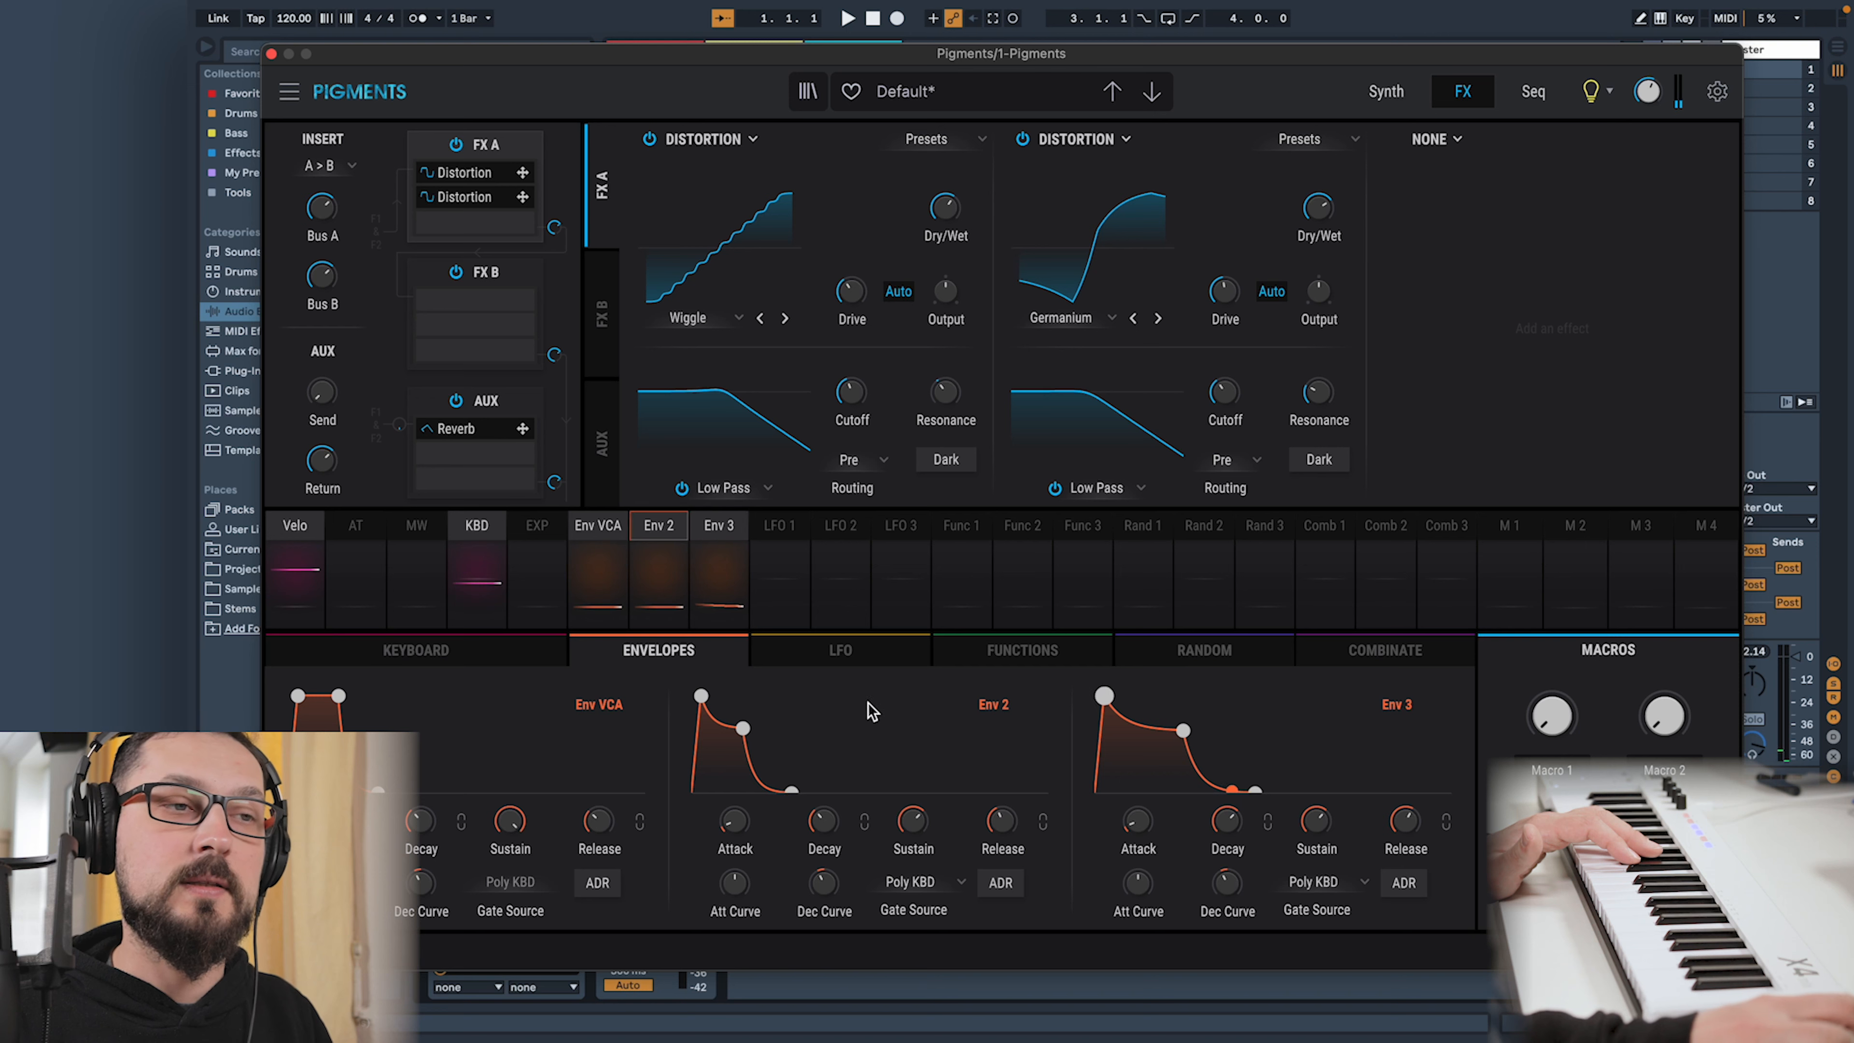
Set LFO 1's reset source to Free Running and slow its rate to below 0.5 Hz
left_click(803, 593)
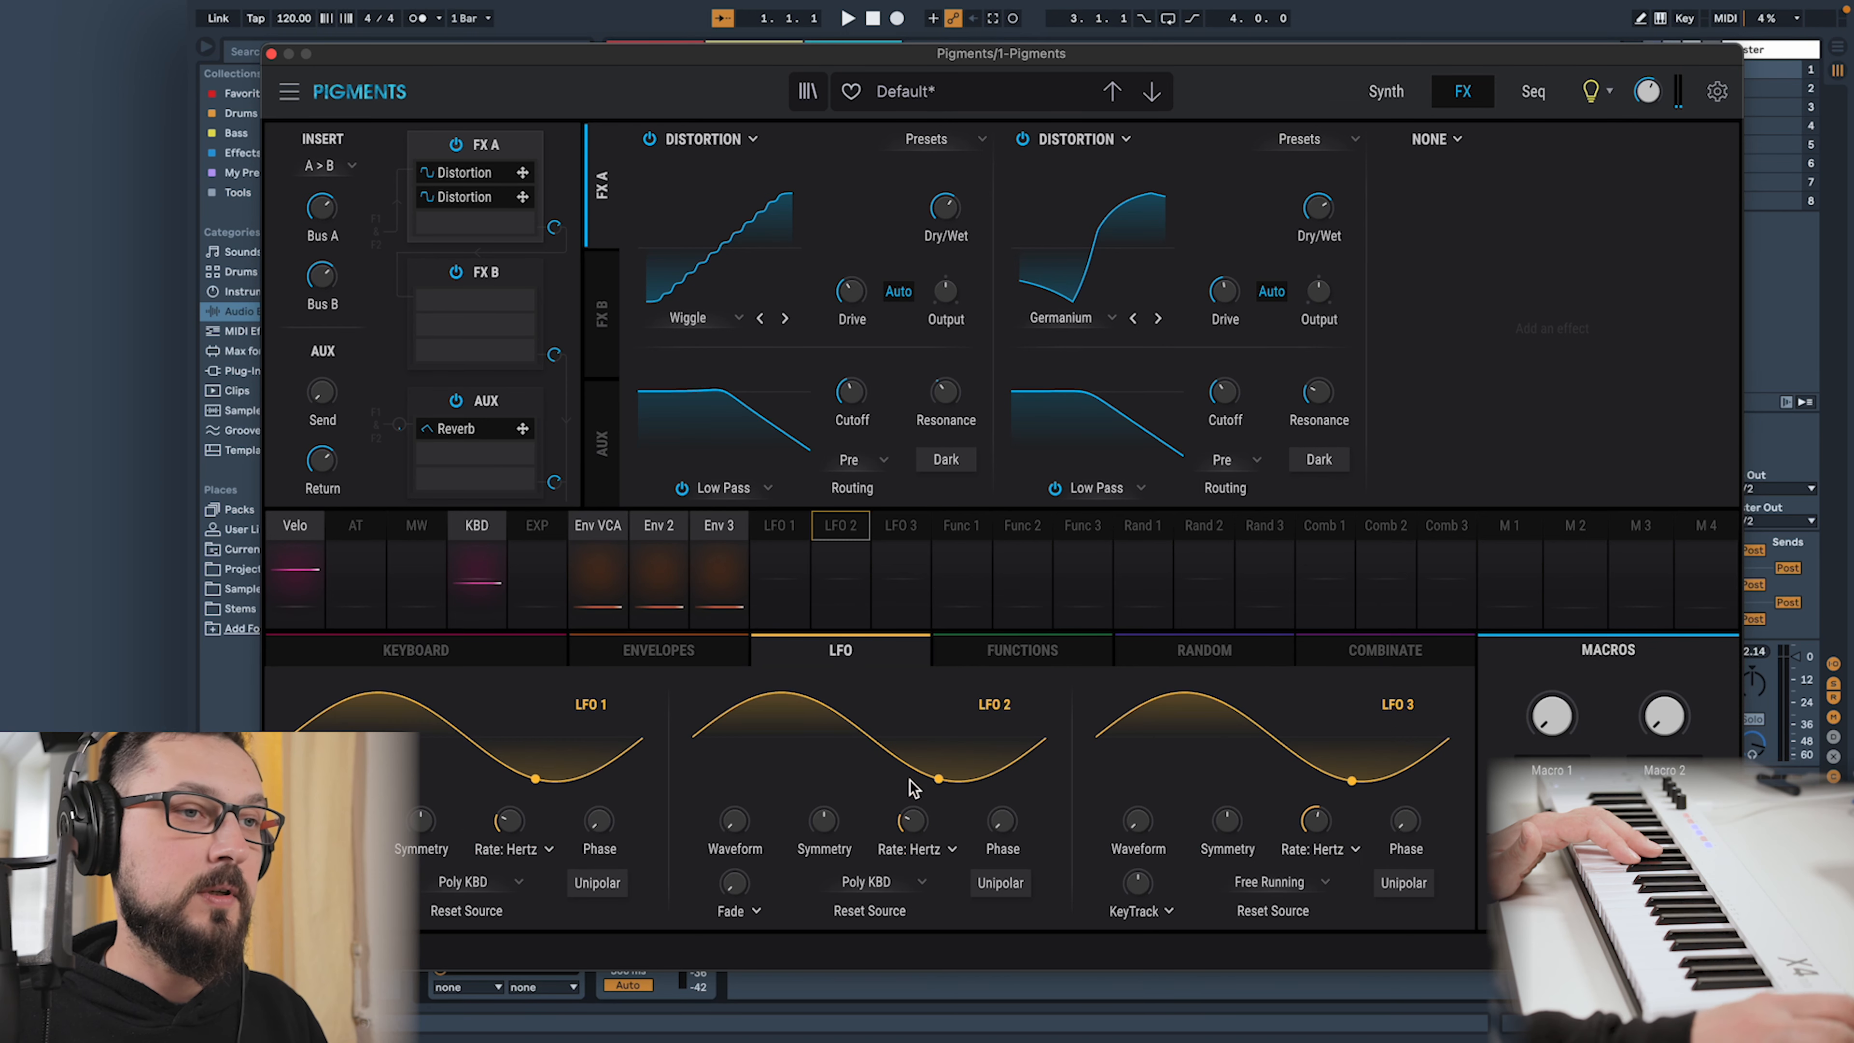
mouse_move(510, 834)
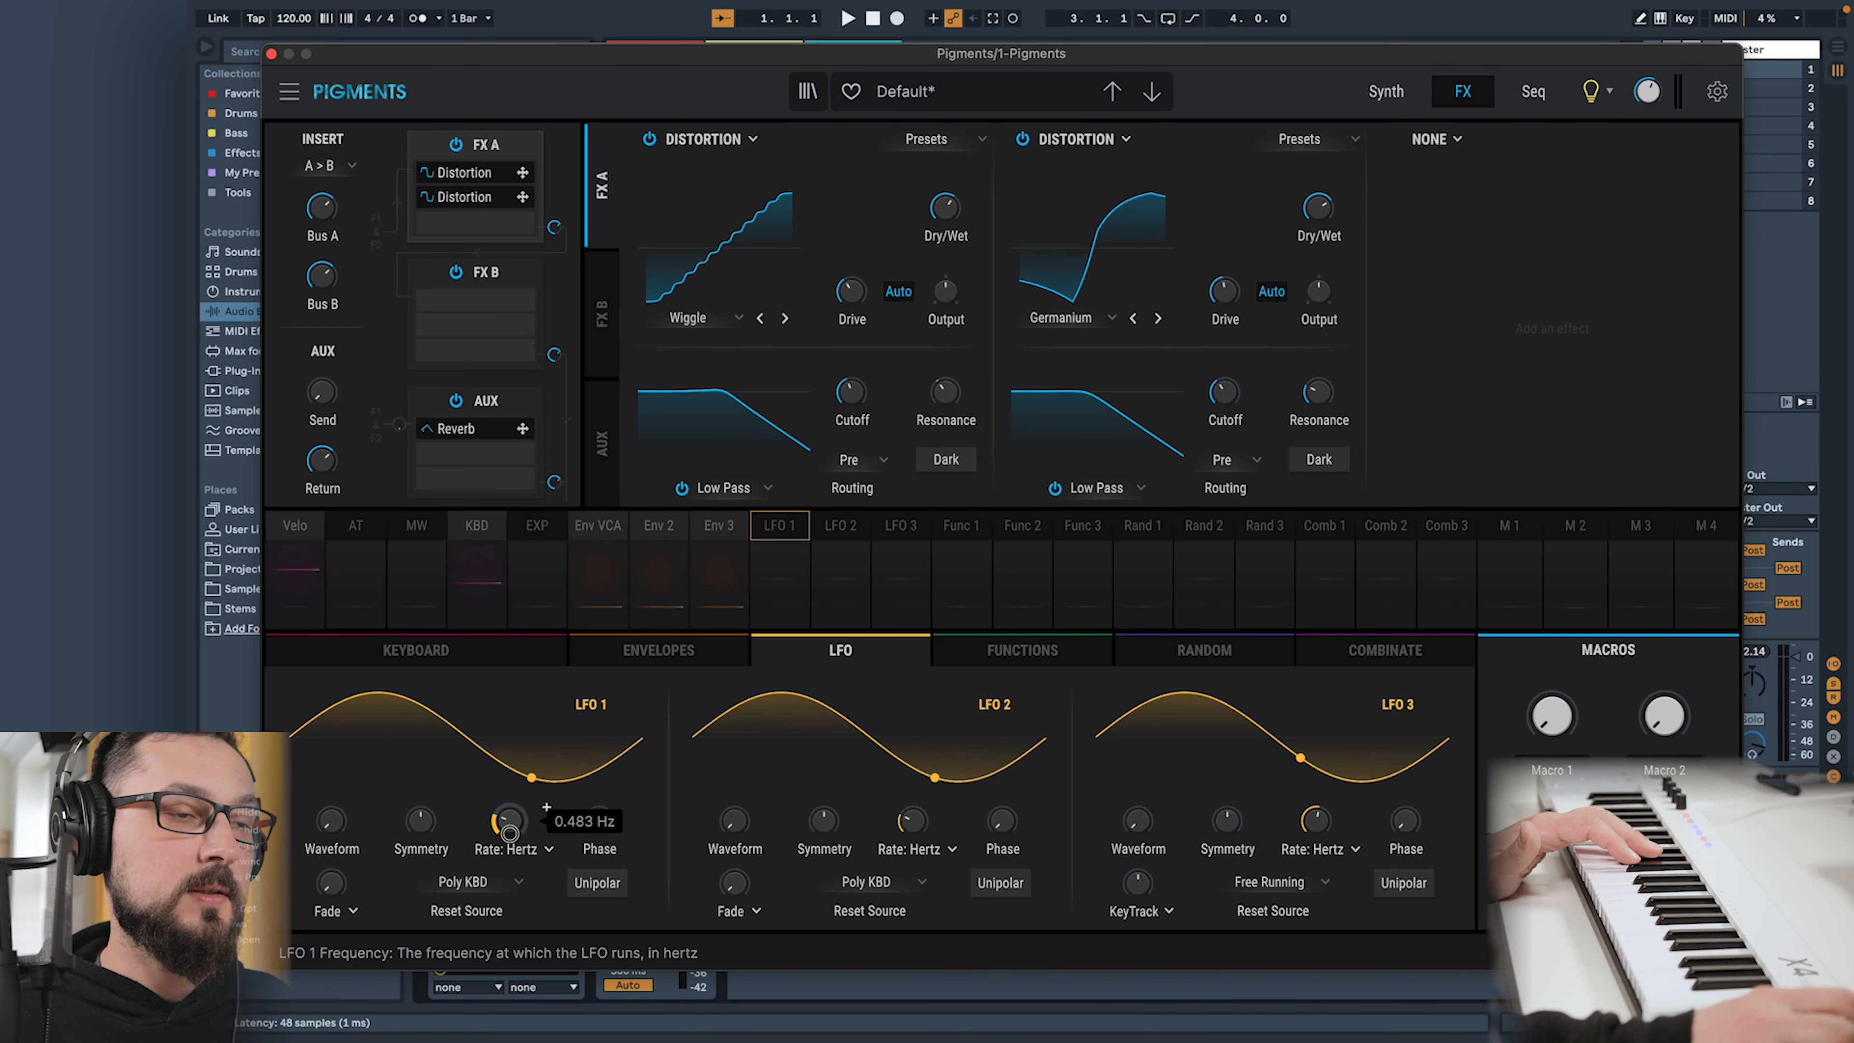
left_click(497, 883)
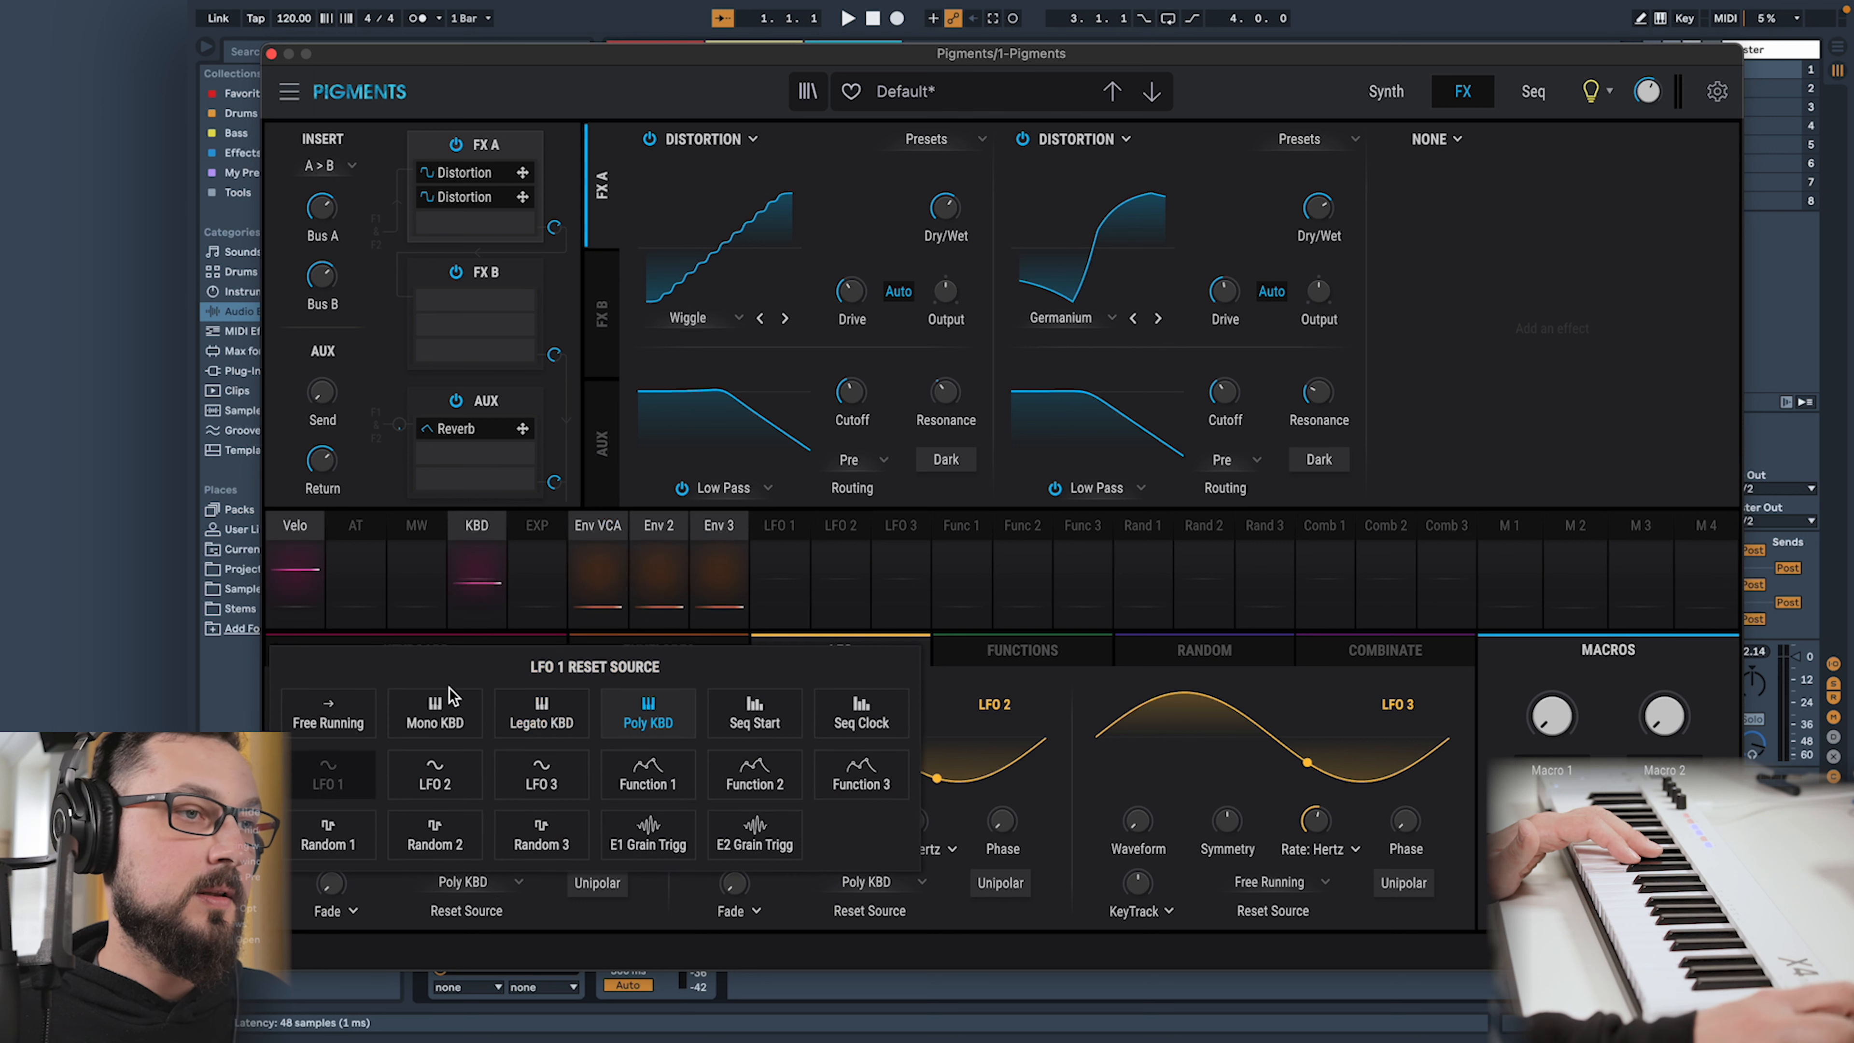
left_click(340, 739)
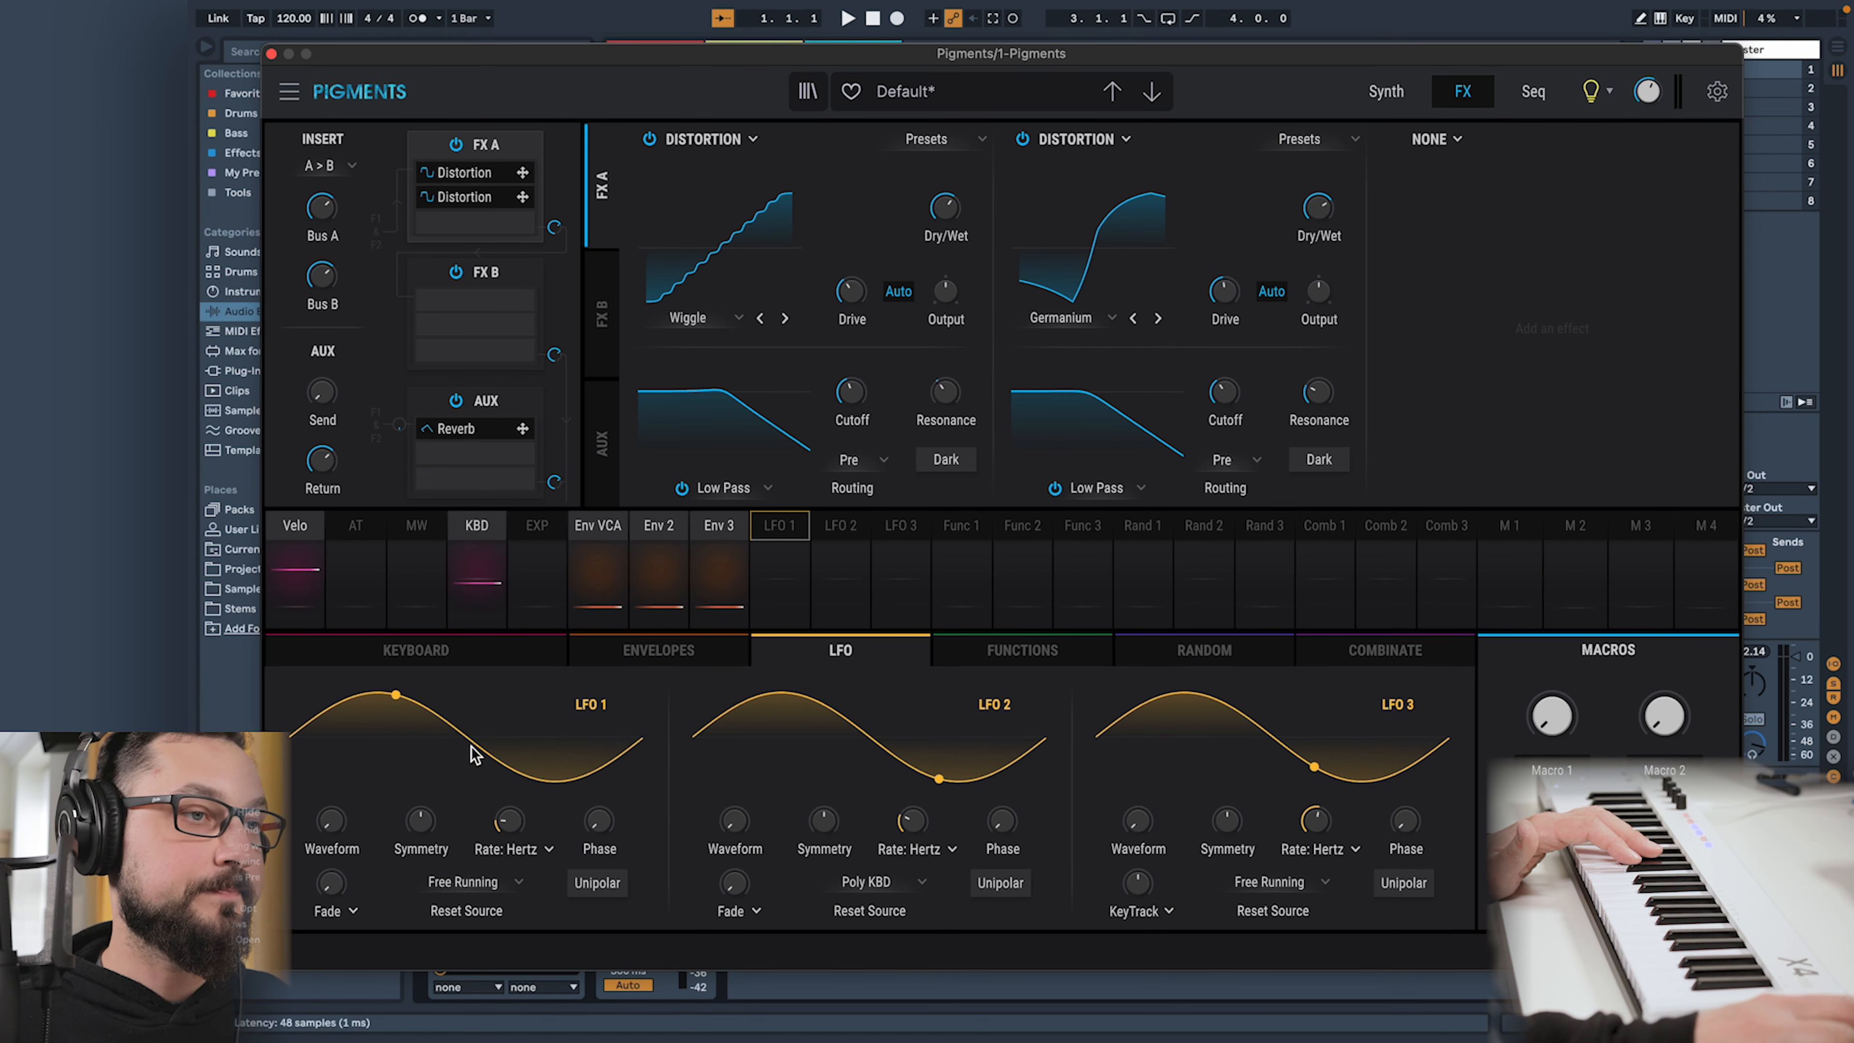
left_click_drag(509, 824, 510, 829)
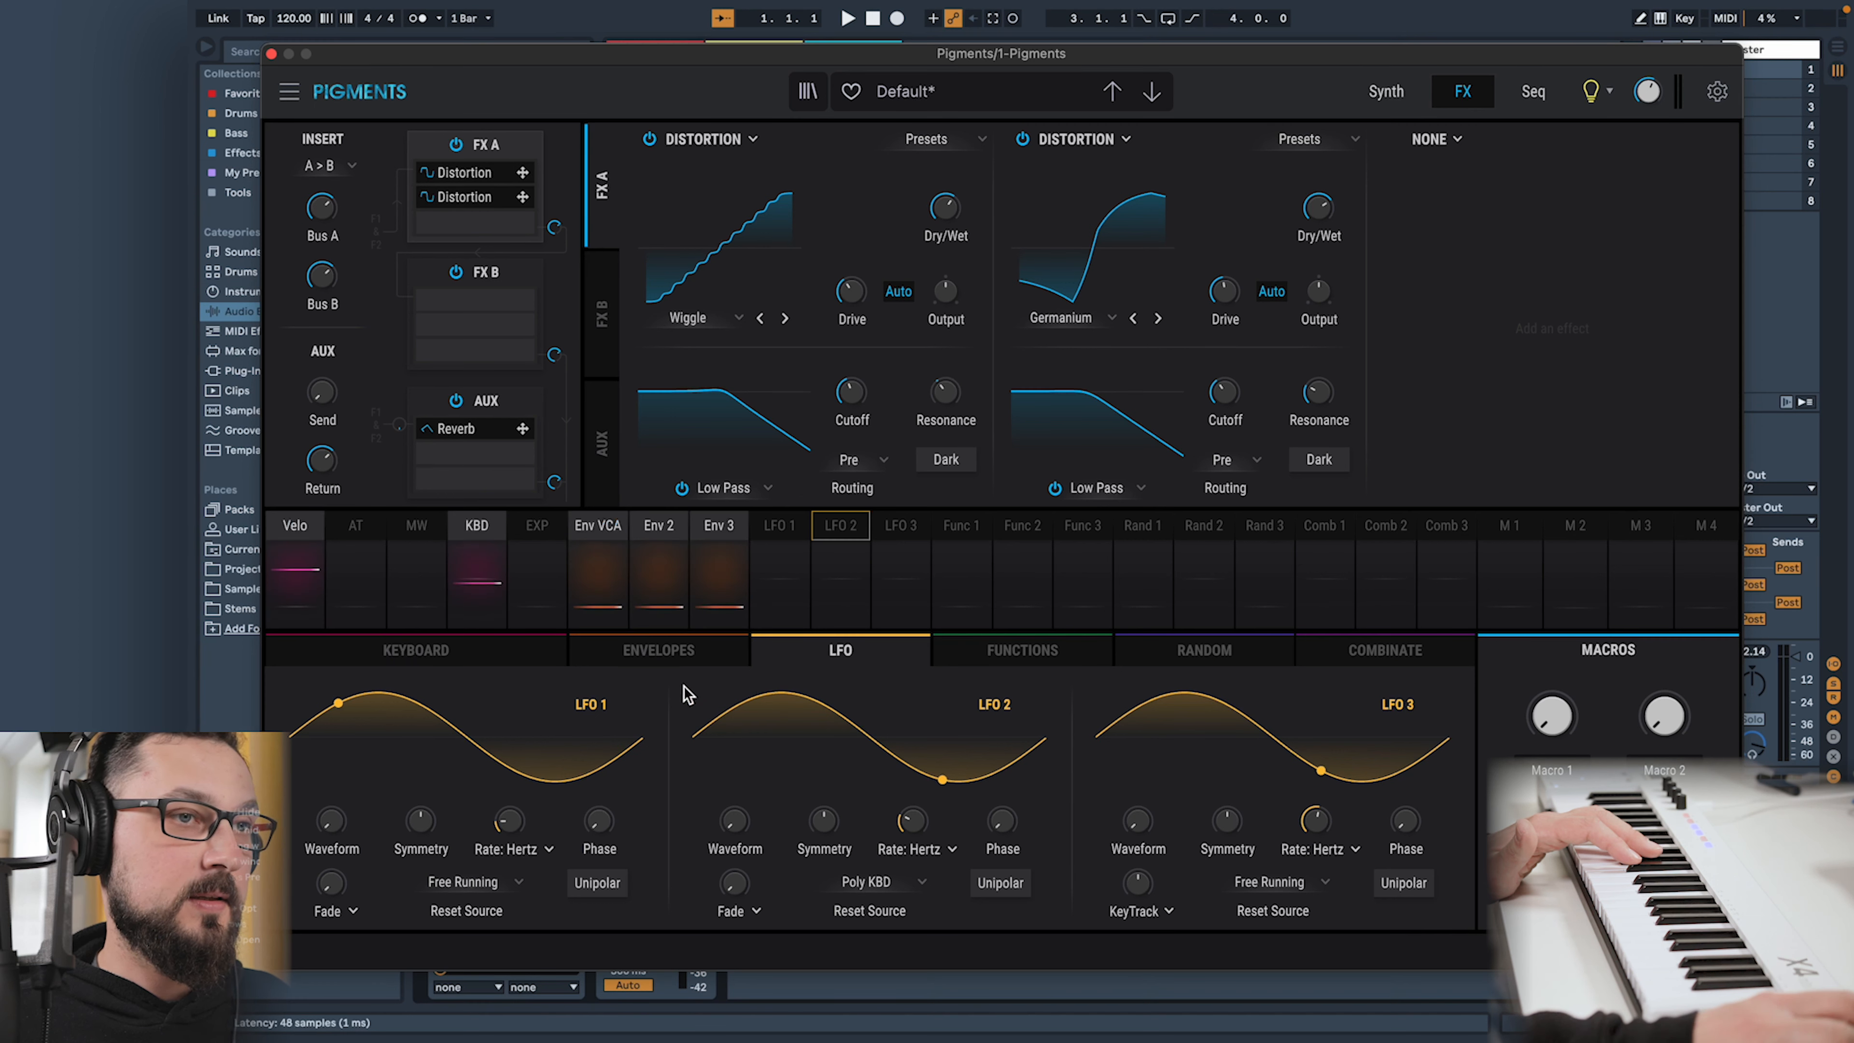
Modulate the Germanium distortion's filter cutoff with LFO 1 by 0.06 and slow LFO 1's rate to below 0.193 Hz
left_click_drag(859, 527, 1249, 390)
left_click(1249, 387)
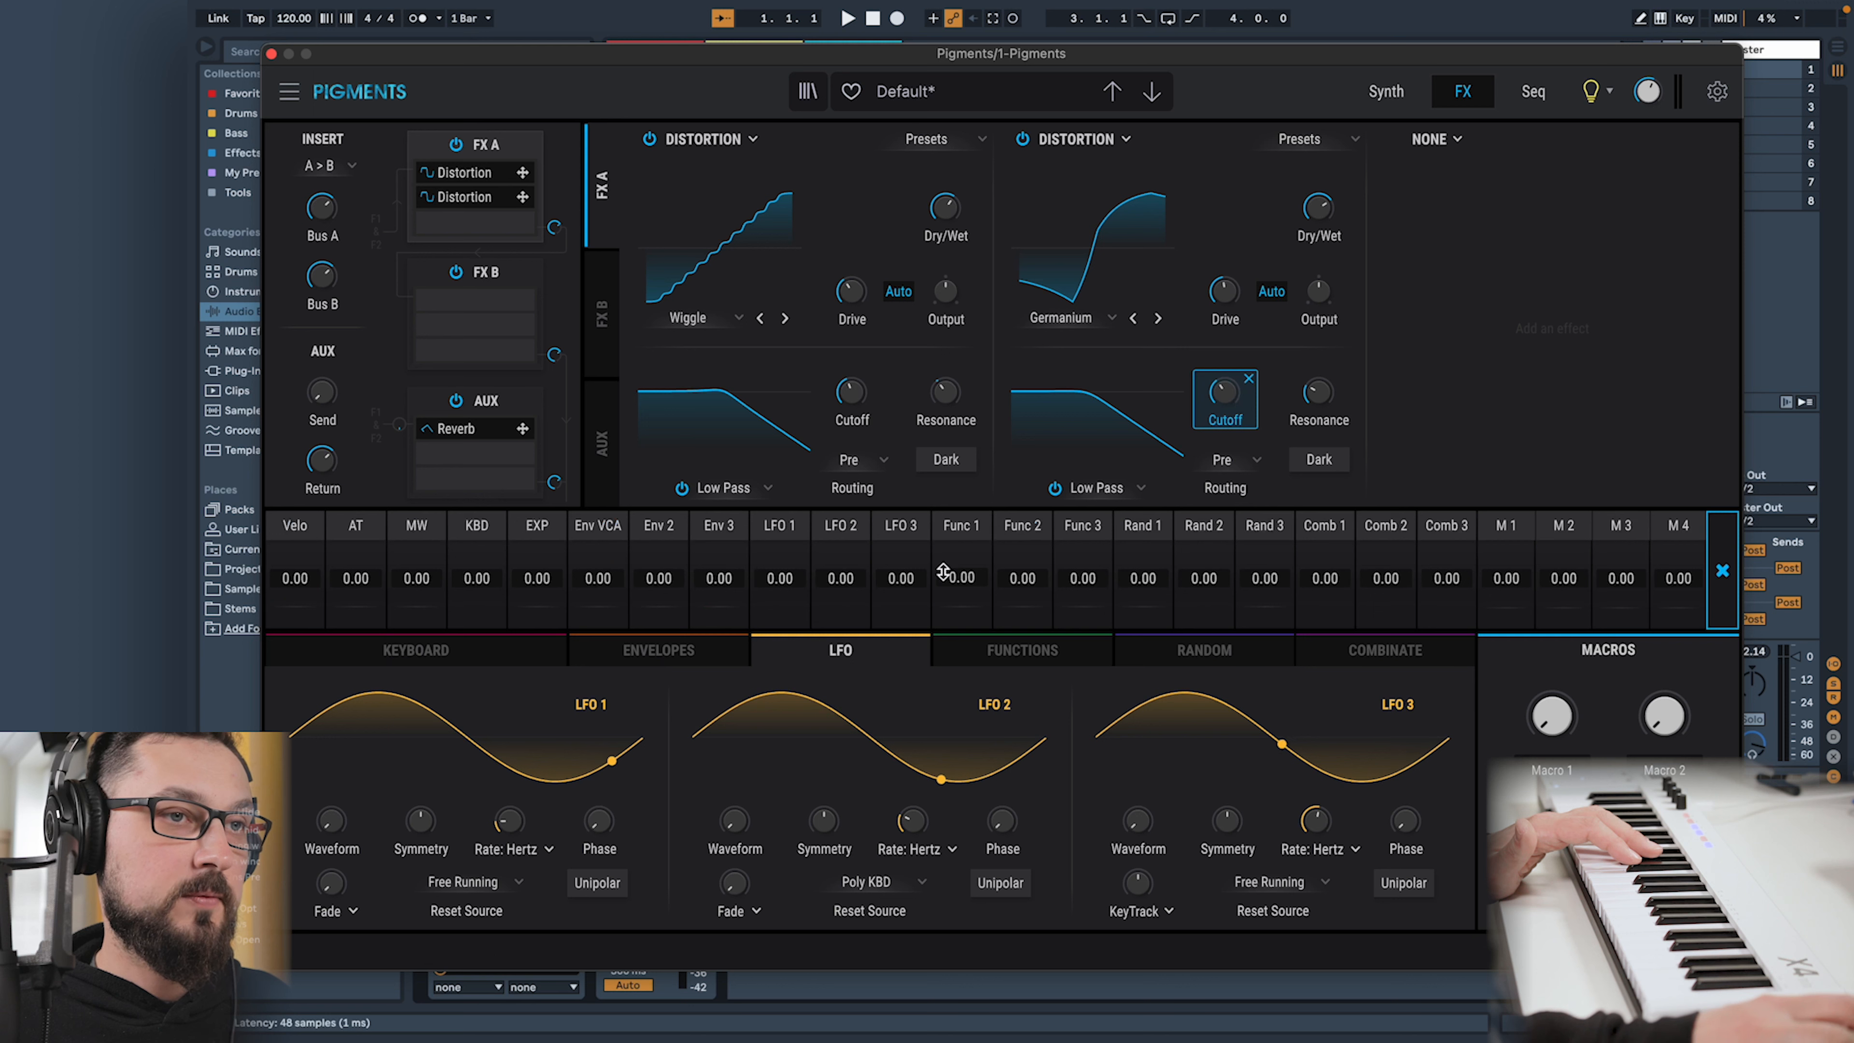
left_click(795, 578)
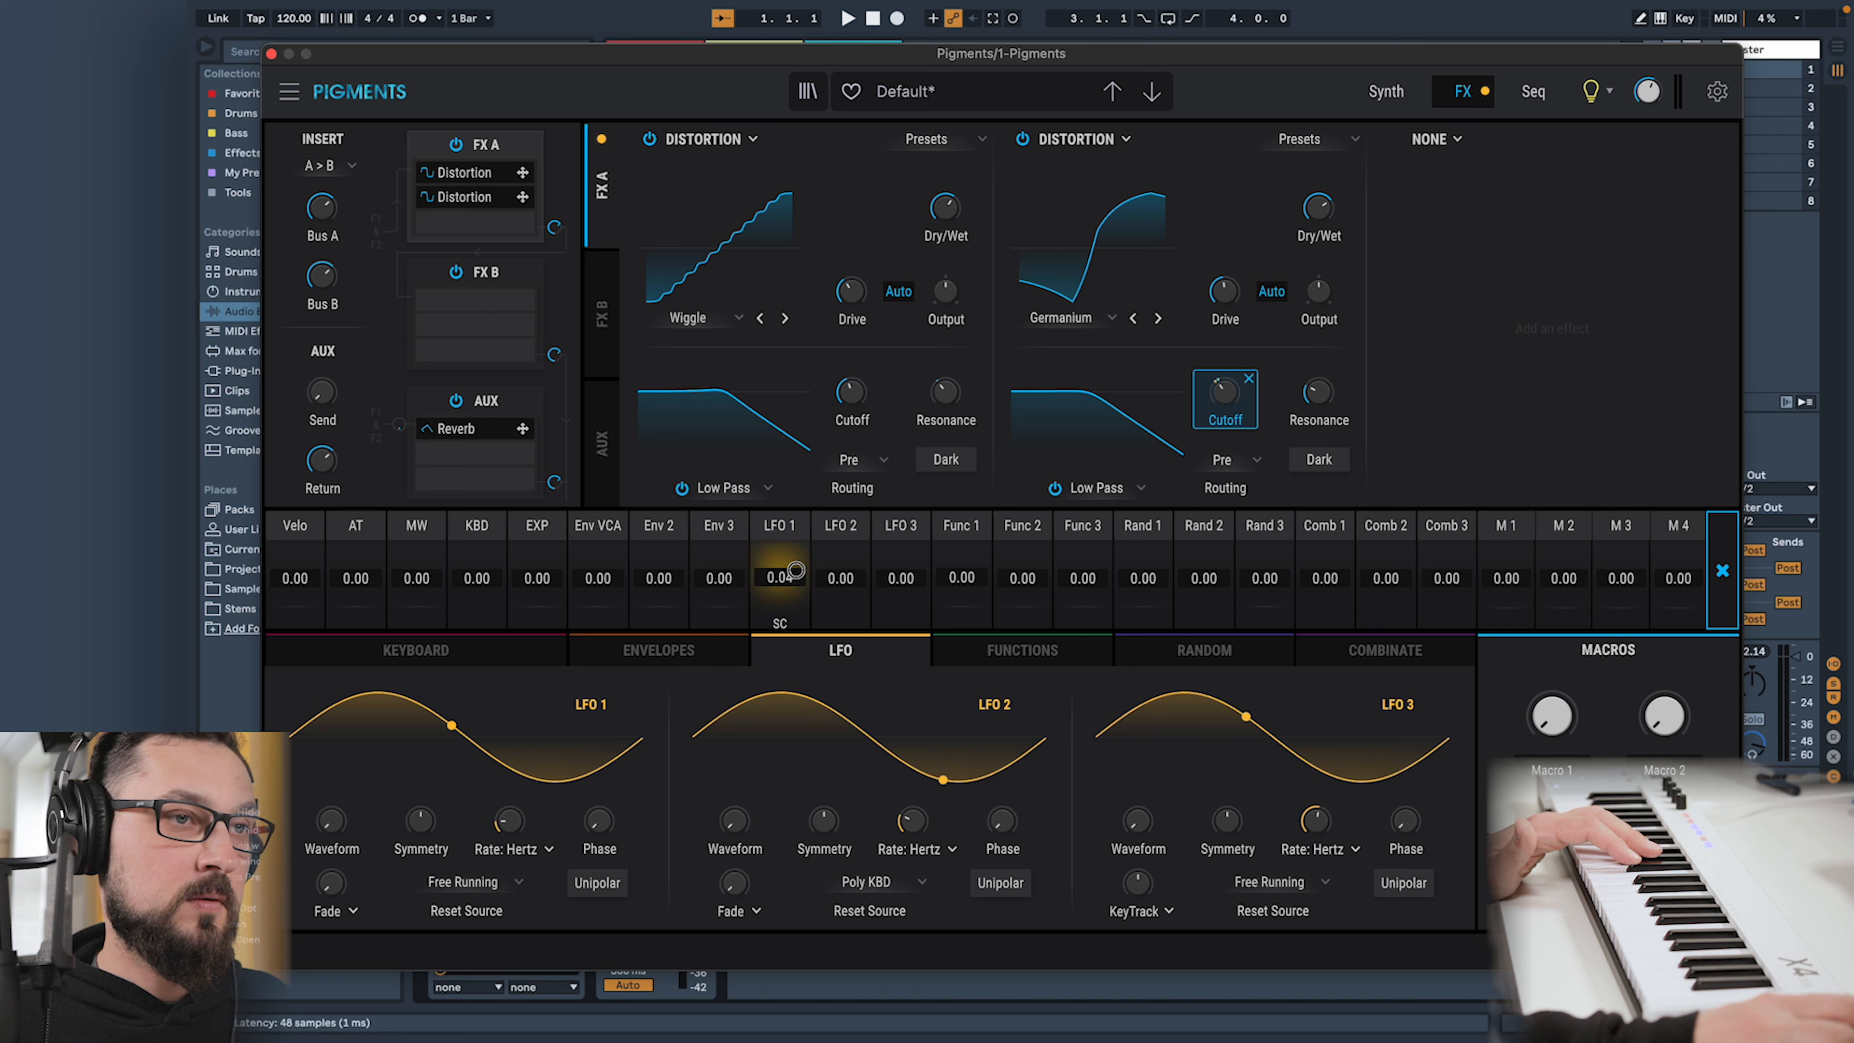
left_click_drag(797, 565, 799, 560)
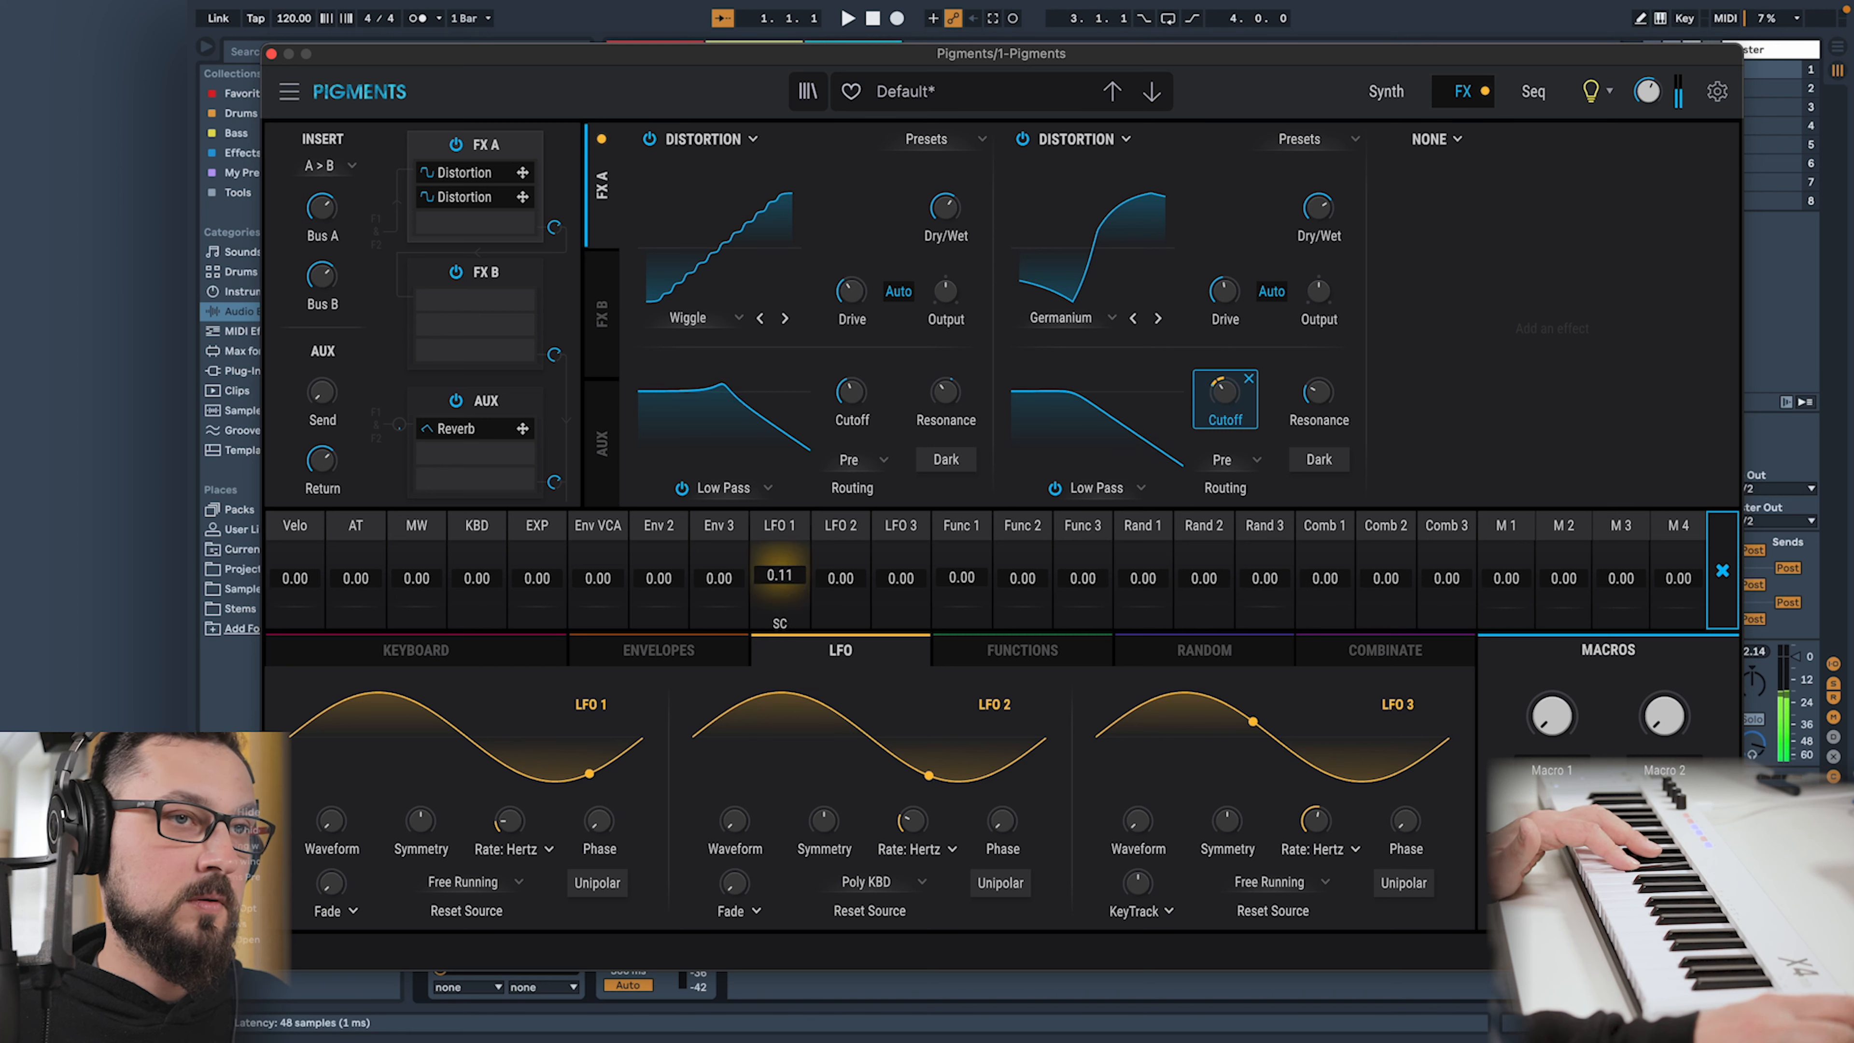
left_click_drag(798, 567, 797, 573)
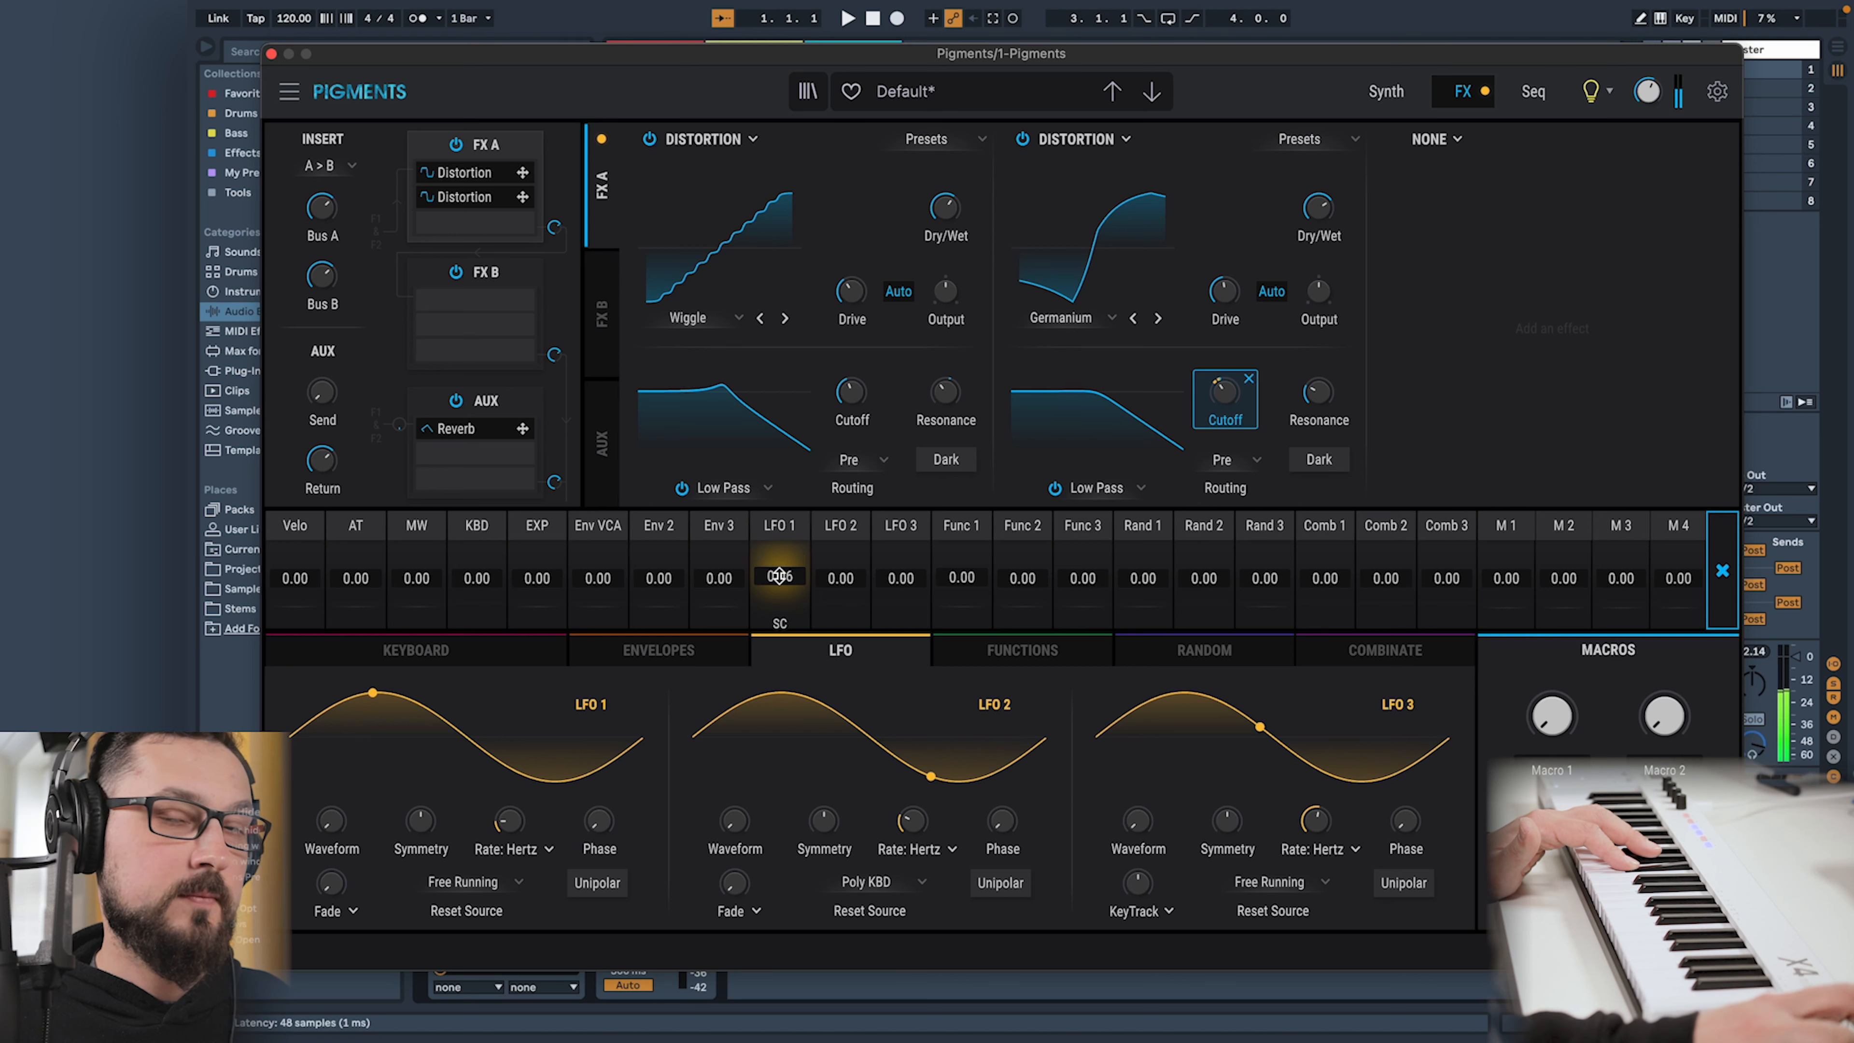
mouse_move(510, 821)
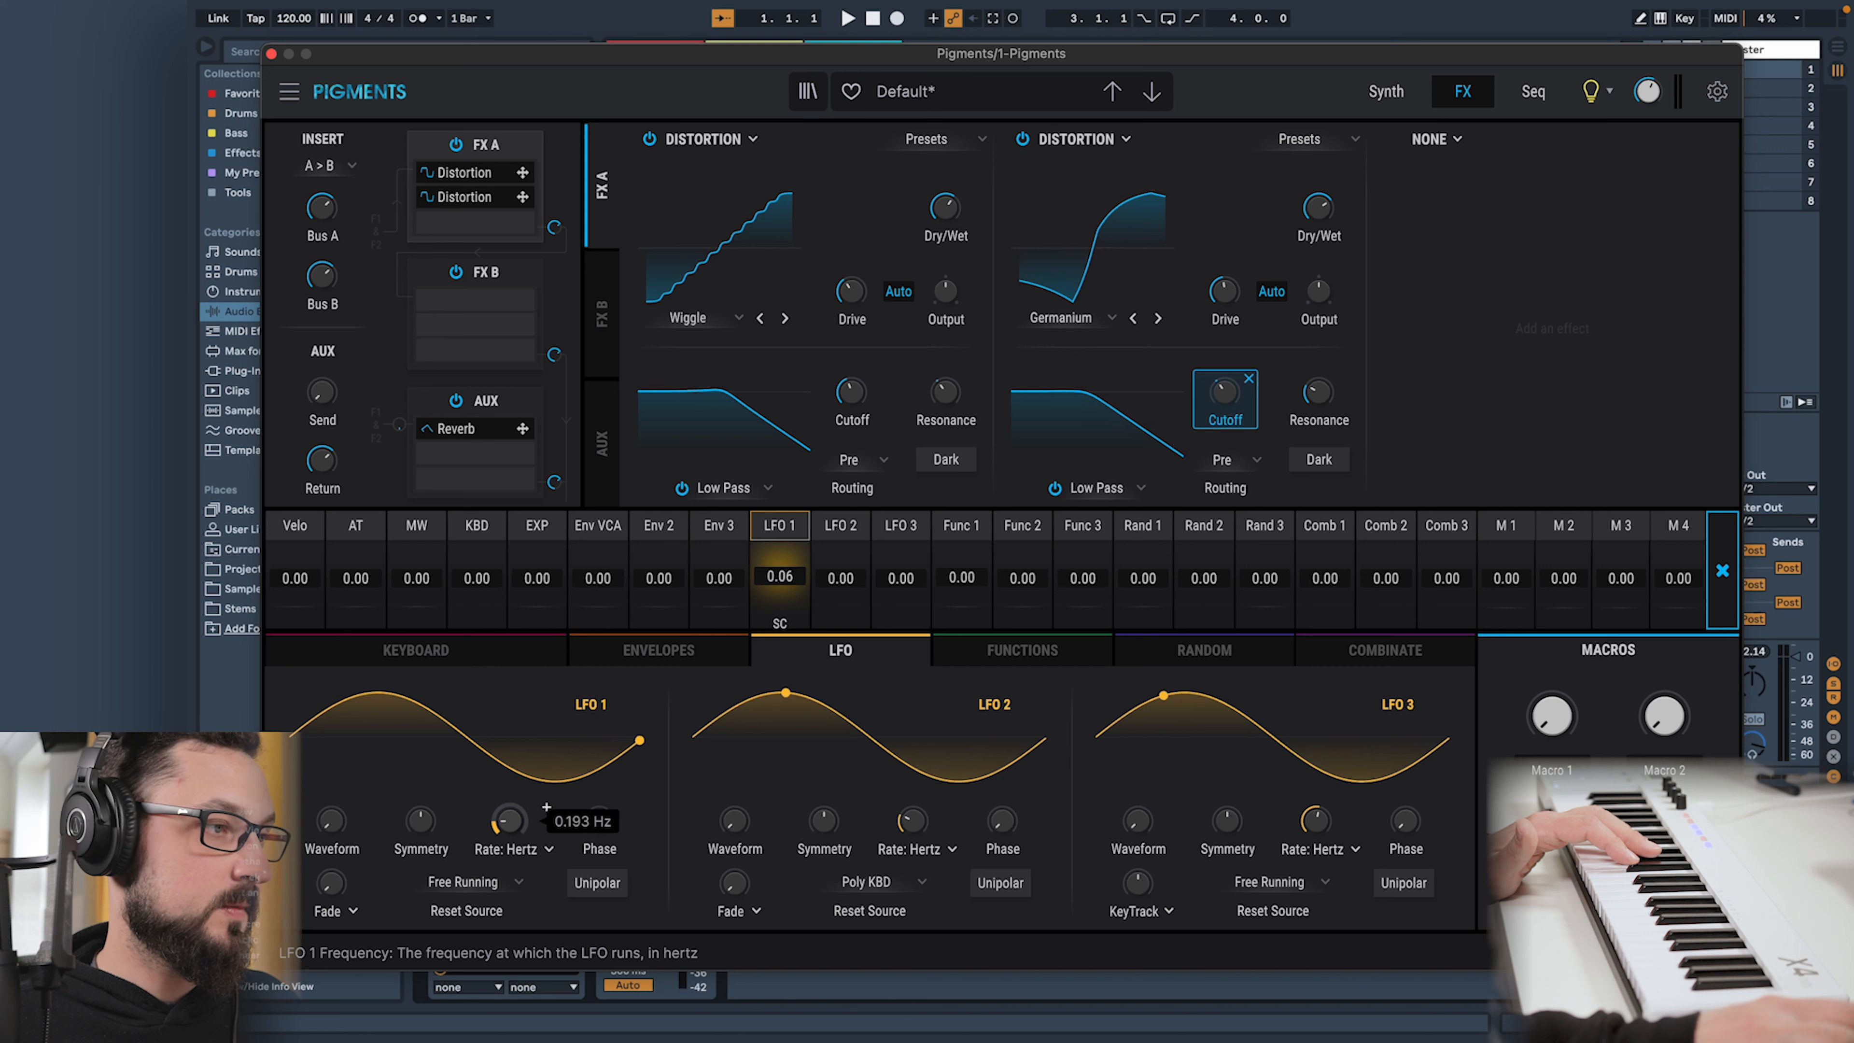
left_click_drag(502, 841, 502, 851)
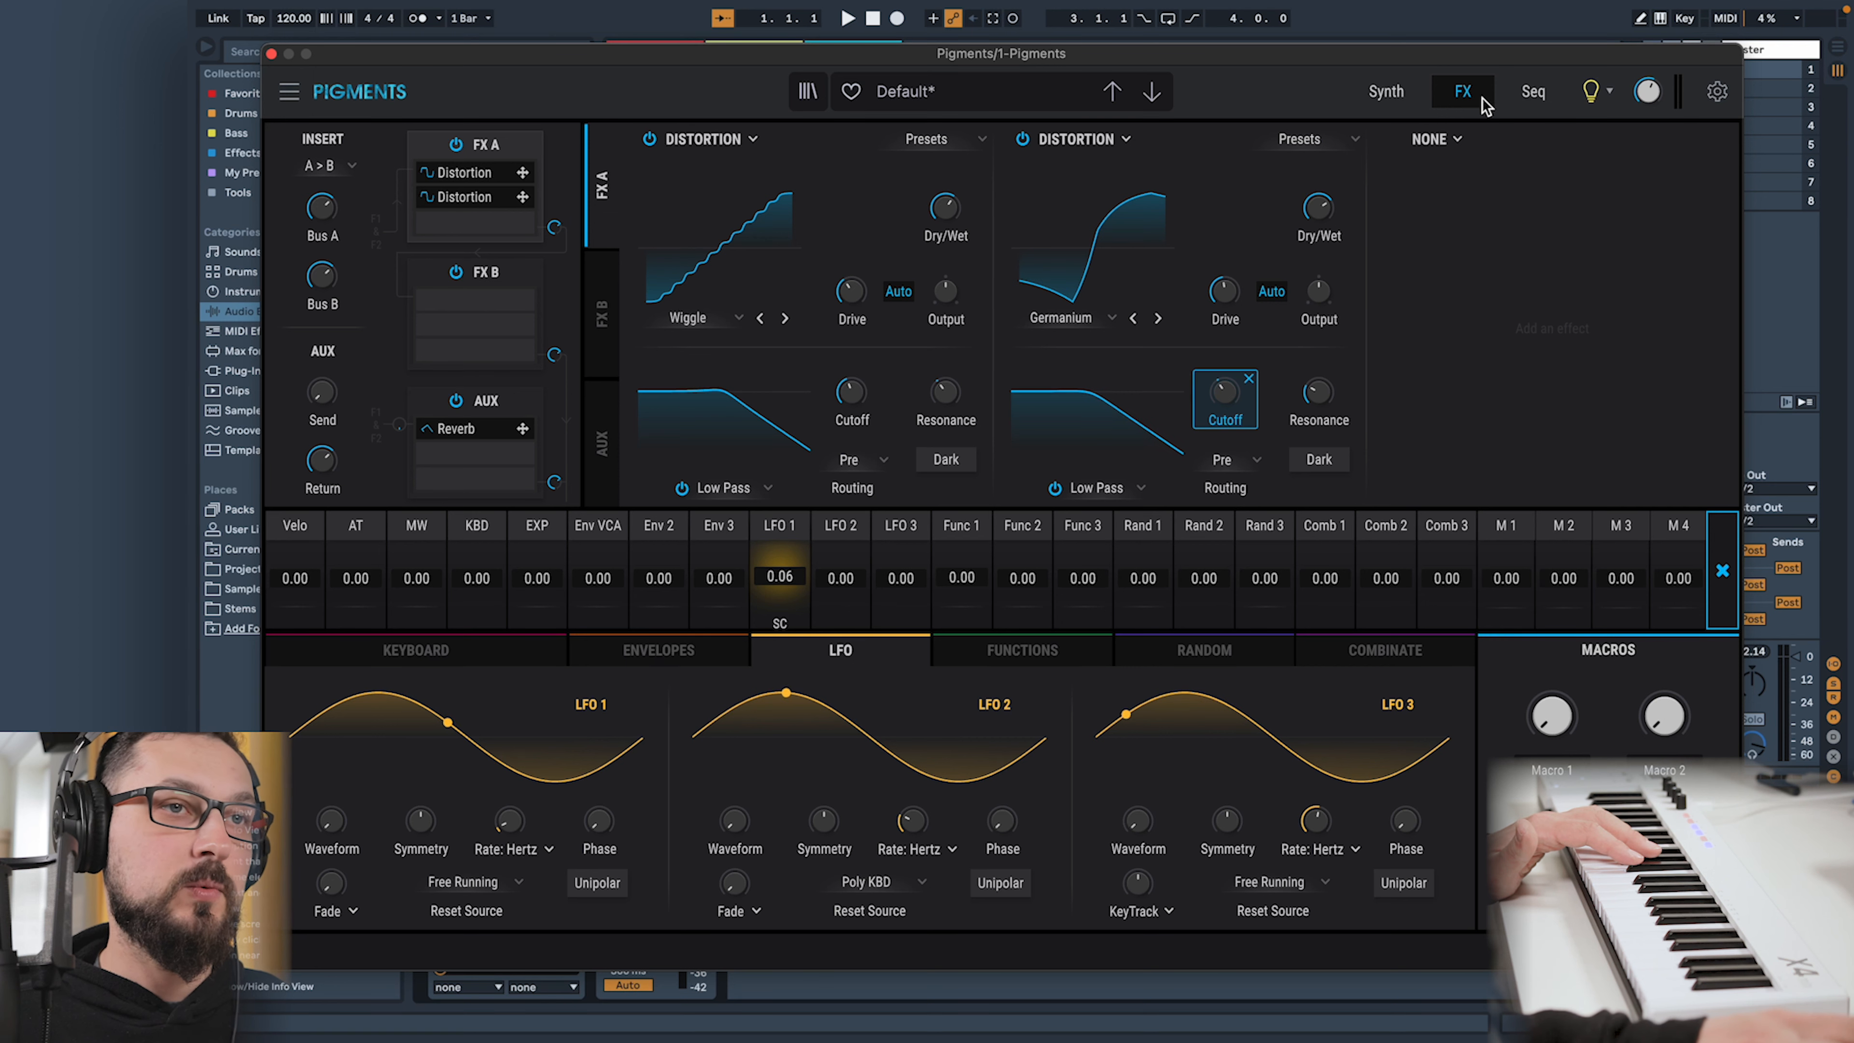
Modulate Engine 1's wavetable position with LFO 1 by 0.15
left_click(1397, 95)
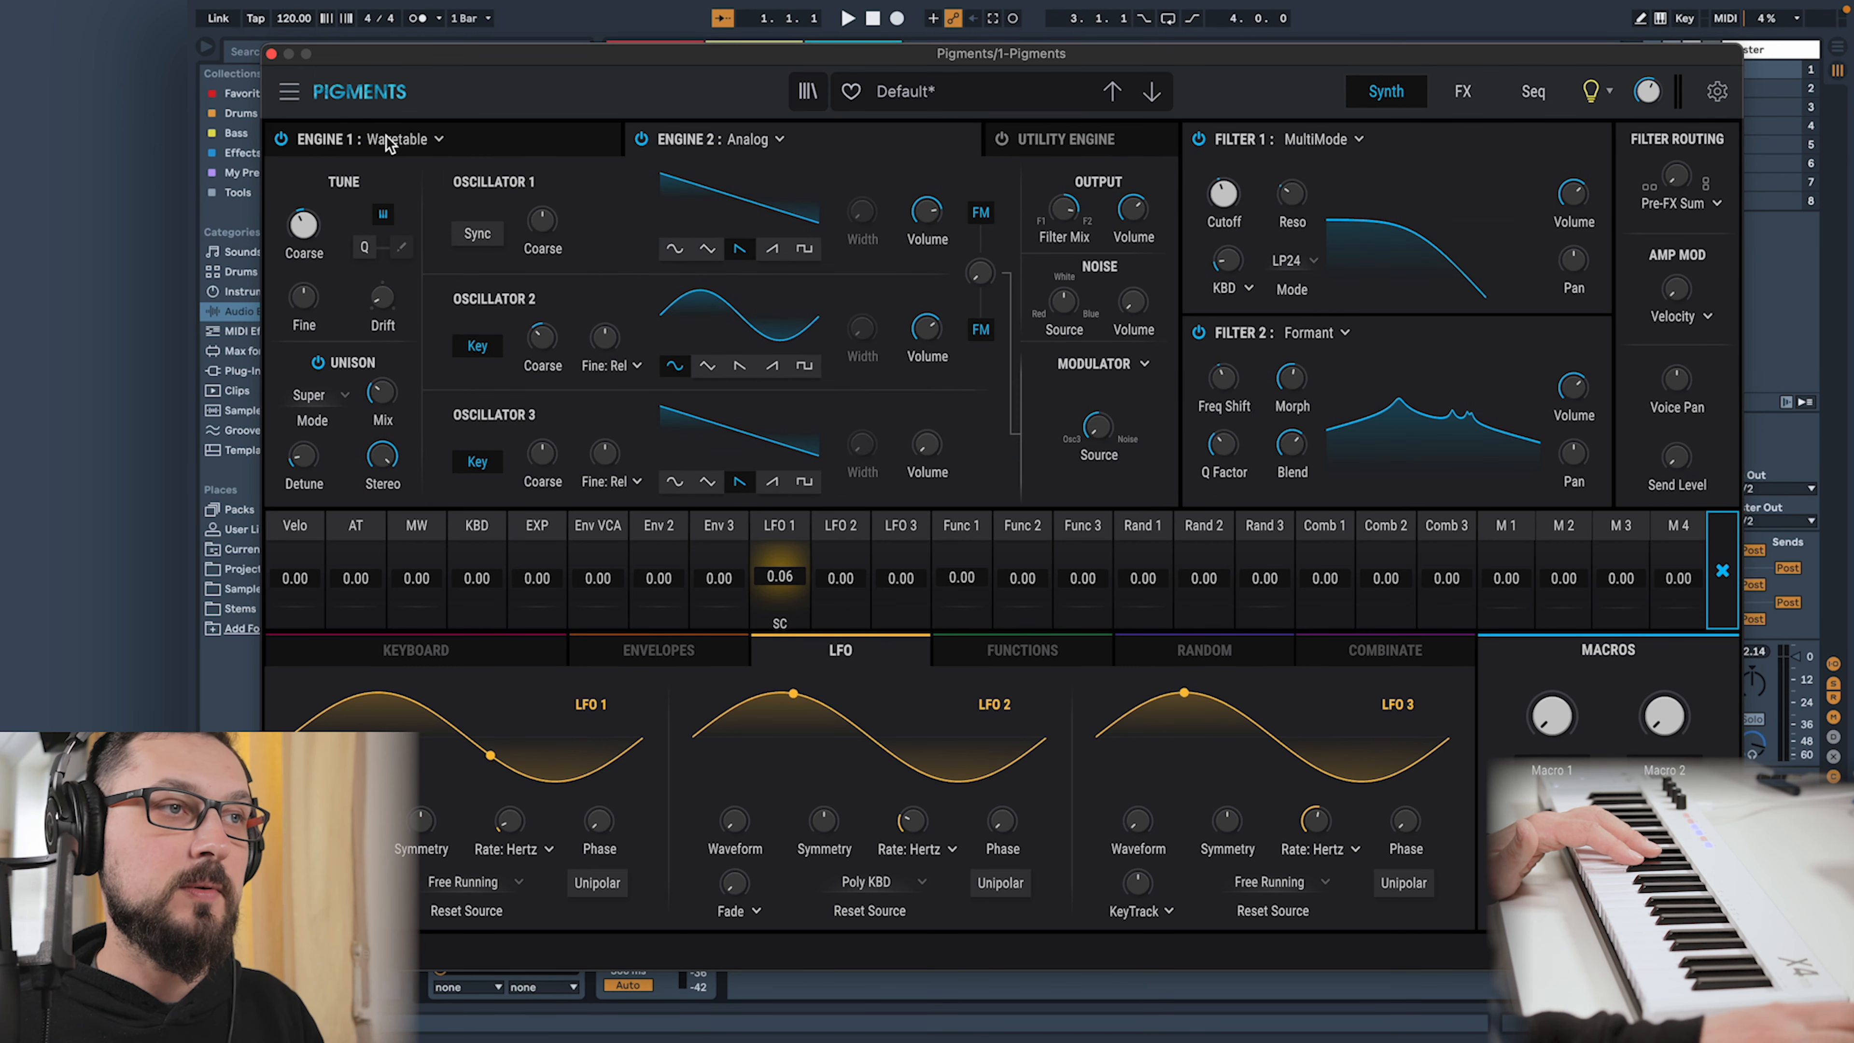
left_click(1088, 289)
left_click(1088, 289)
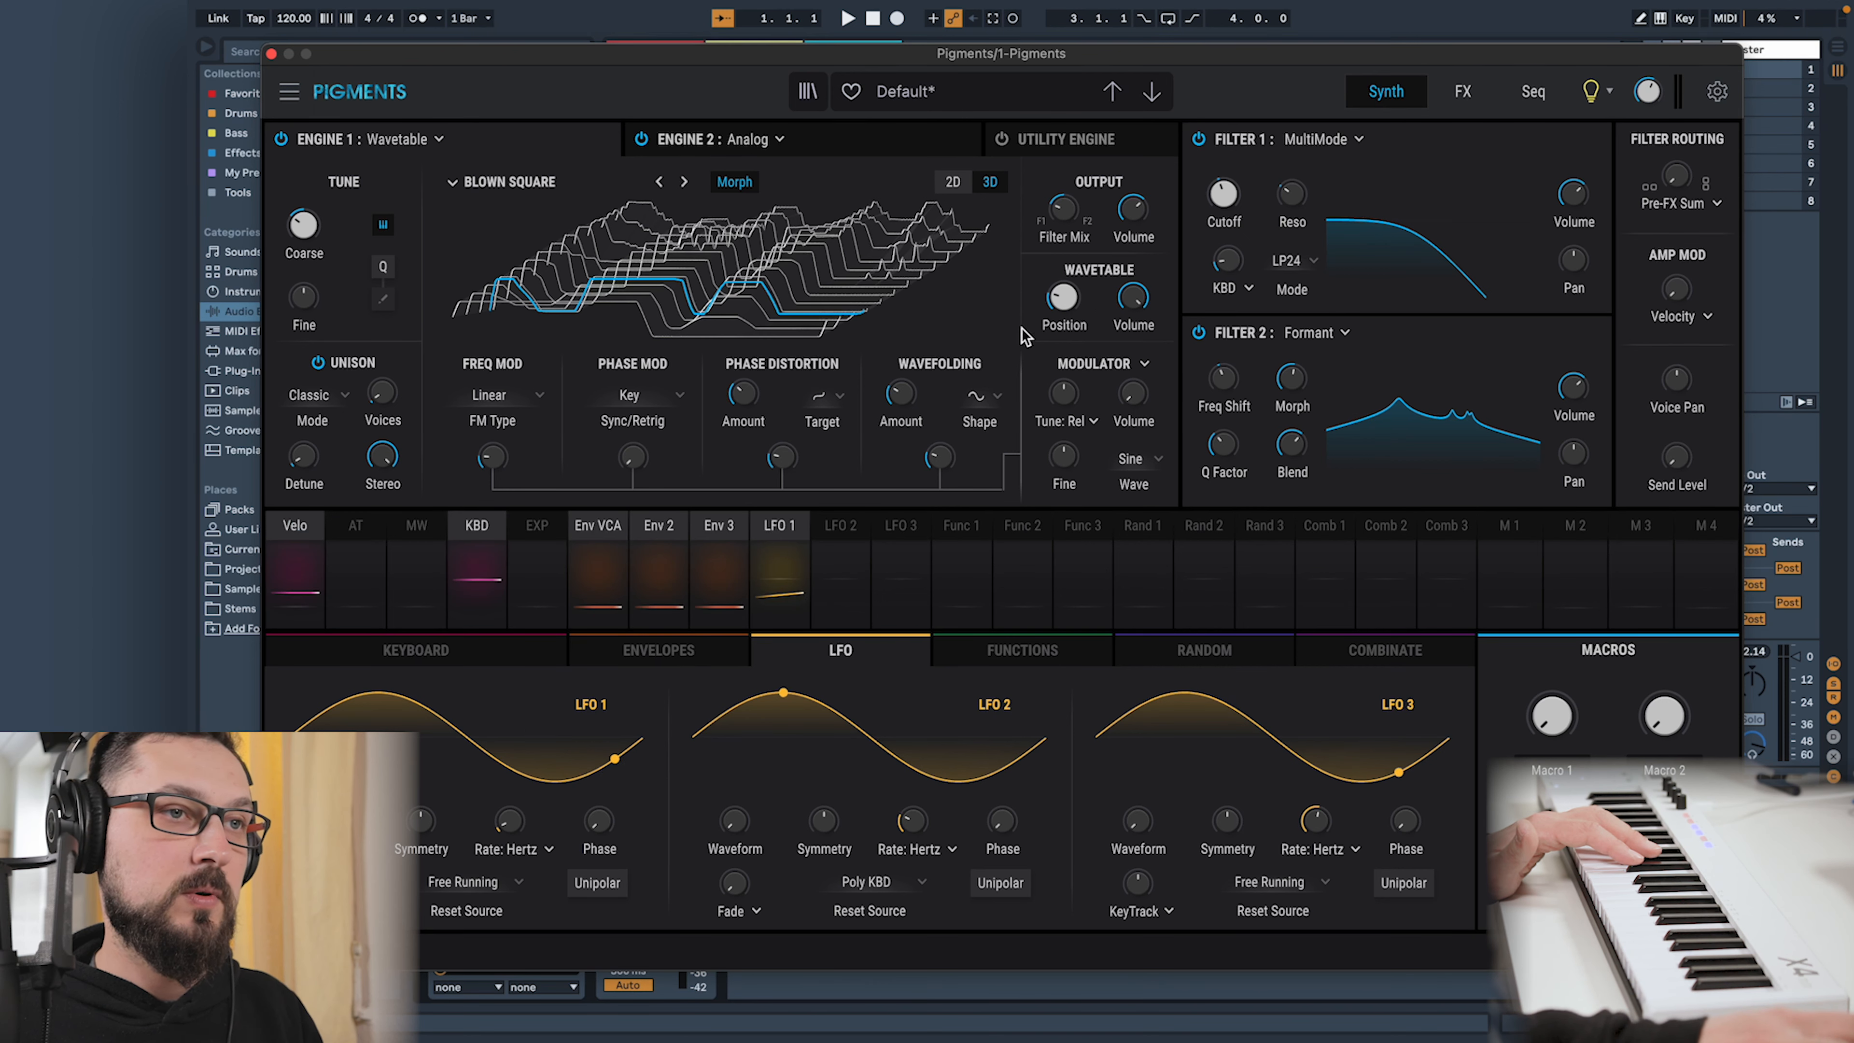
left_click(1090, 287)
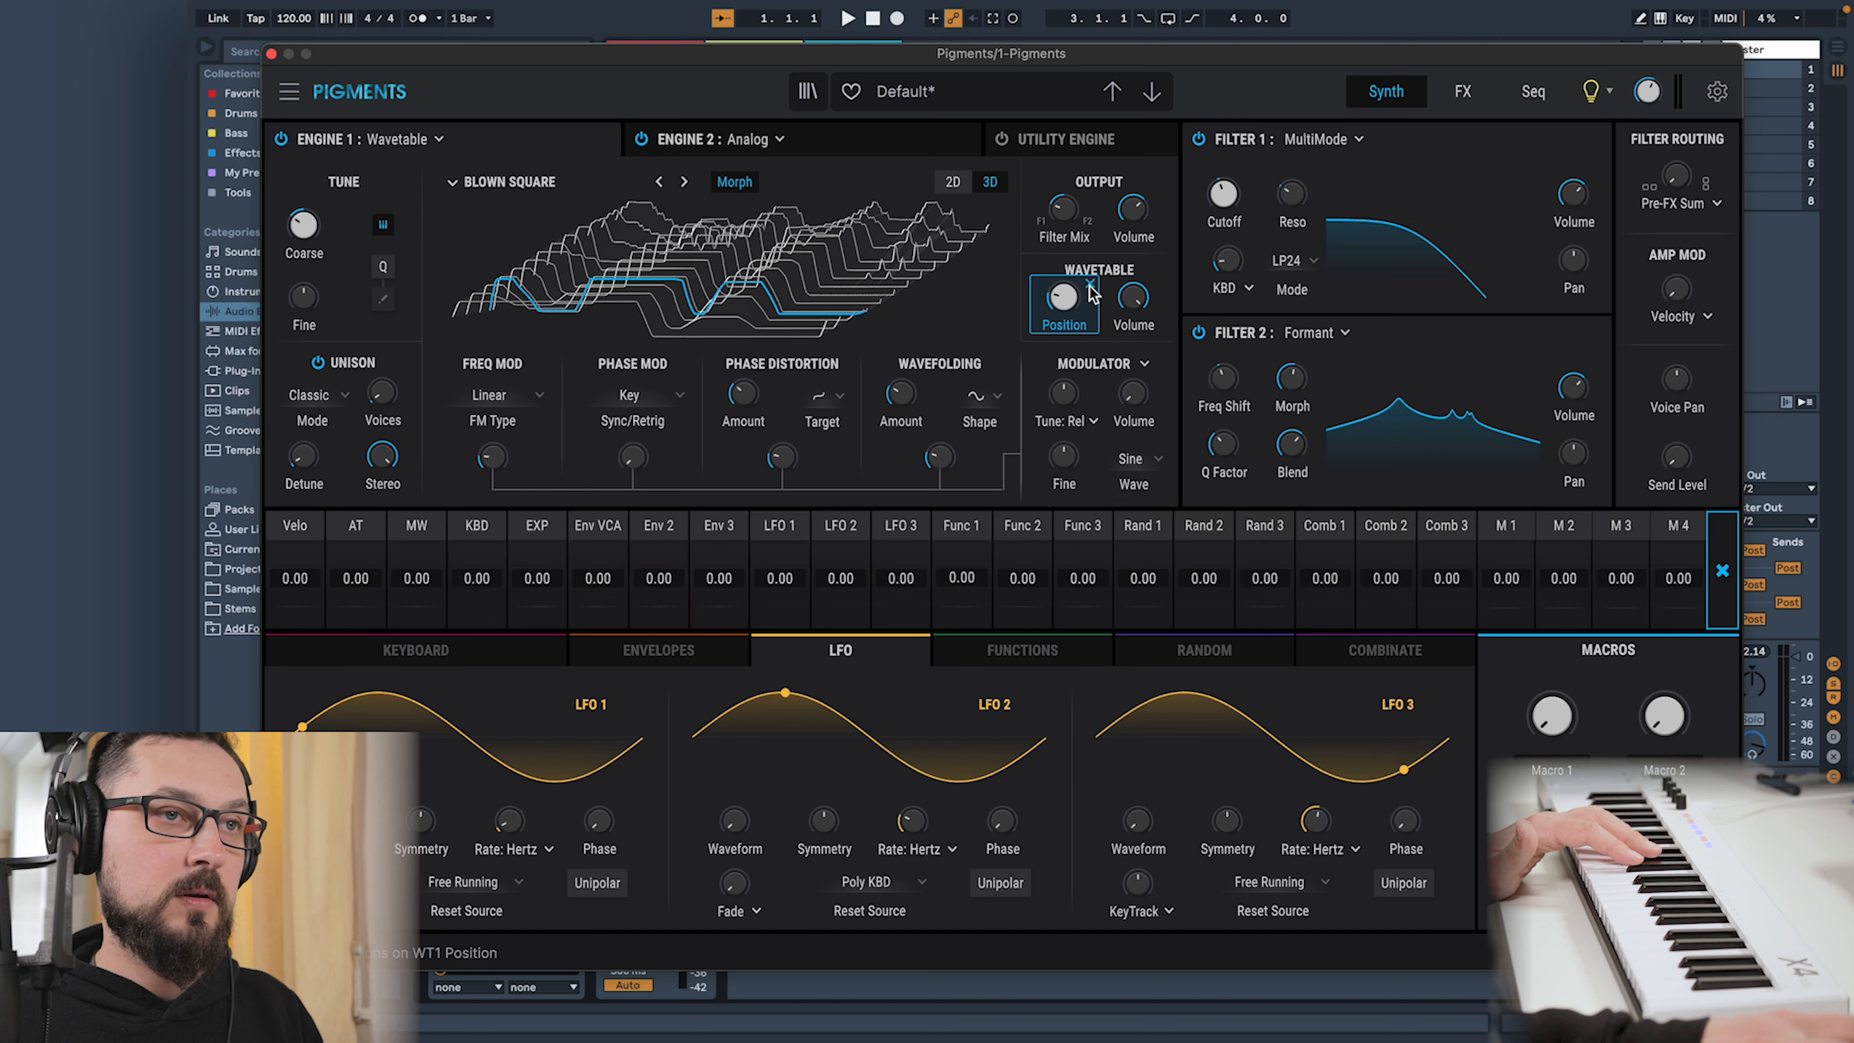
left_click_drag(789, 579, 793, 574)
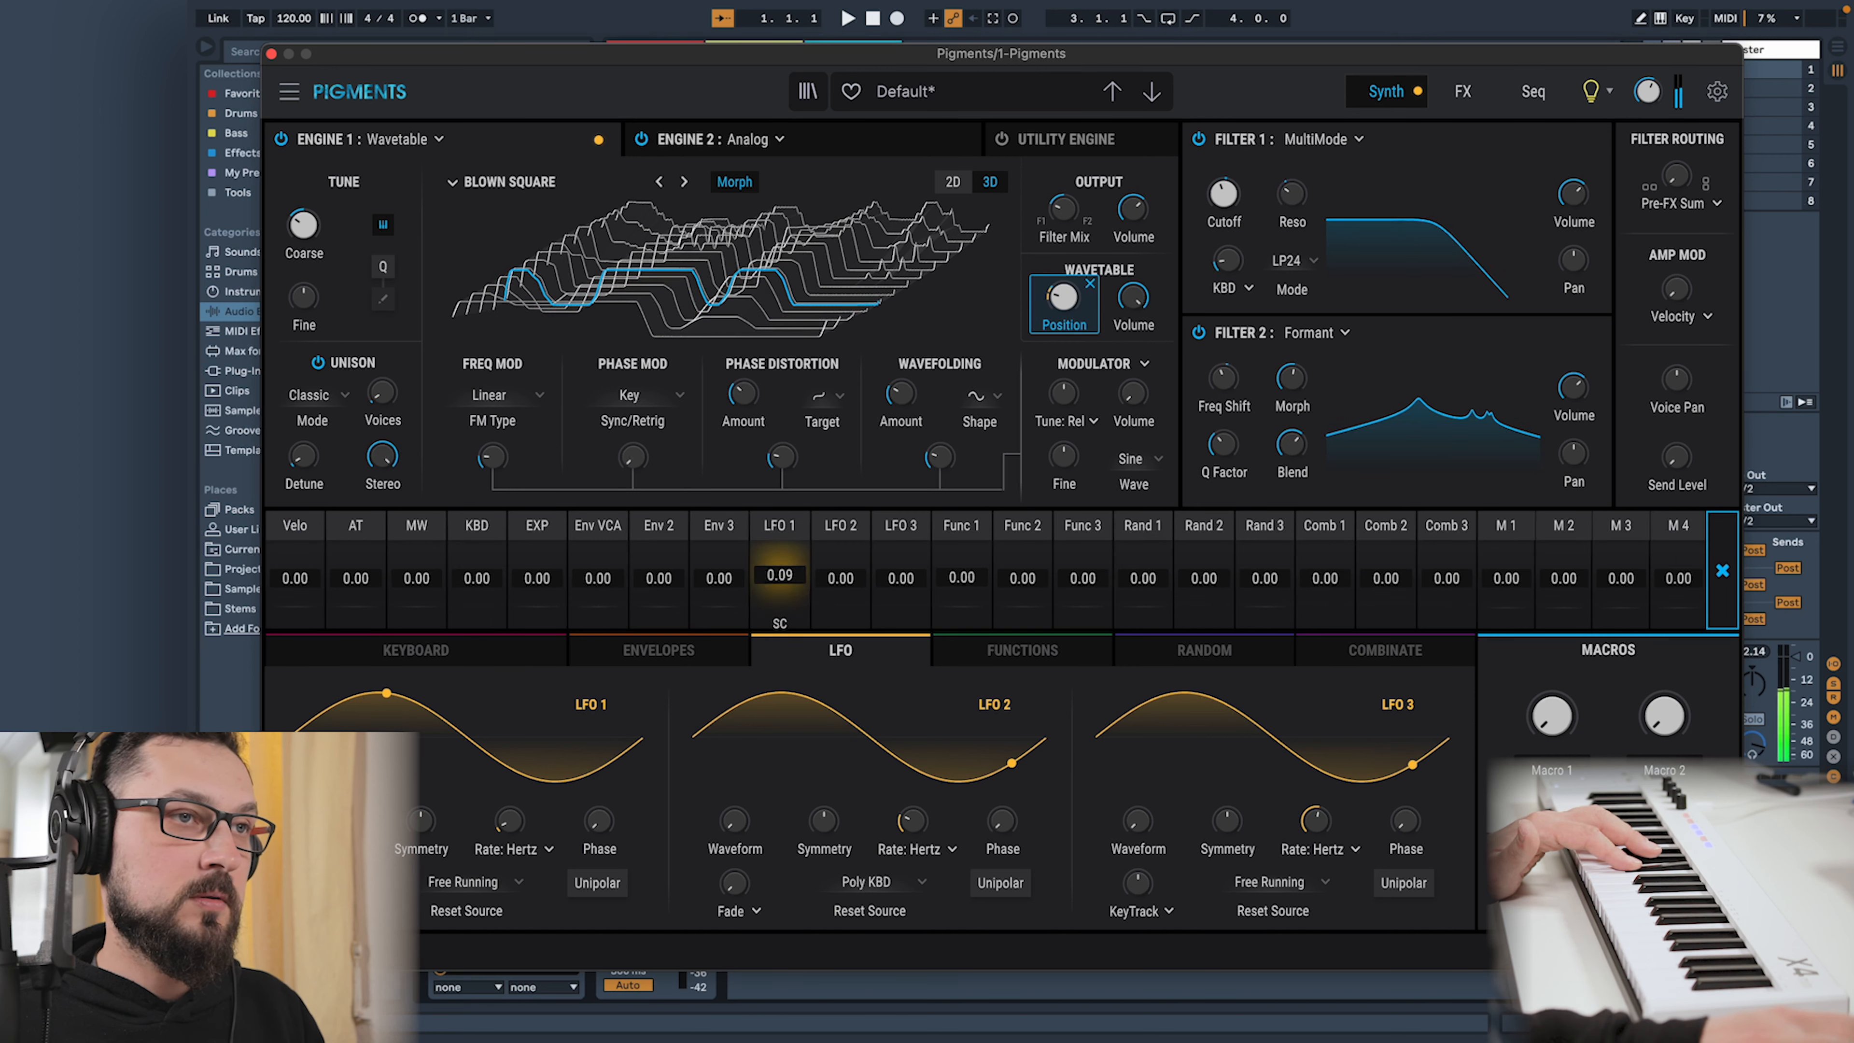
left_click_drag(797, 557, 797, 550)
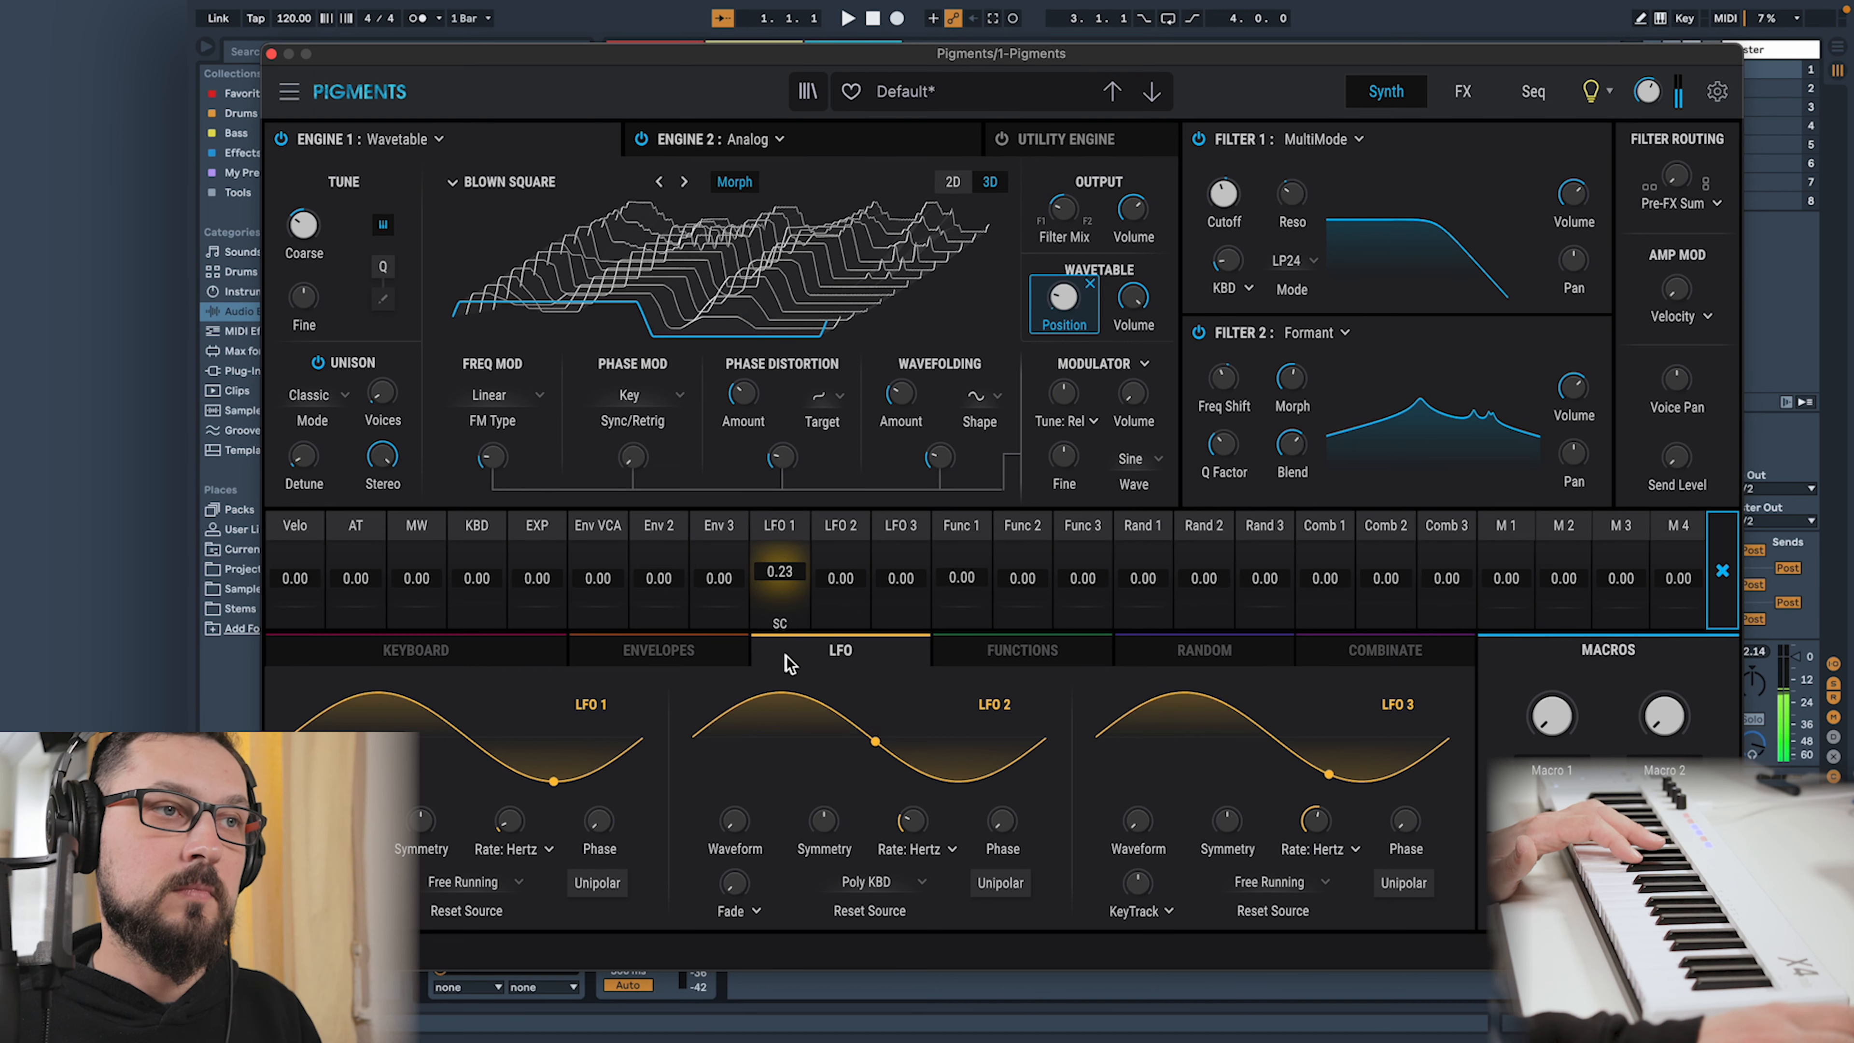
left_click(905, 527)
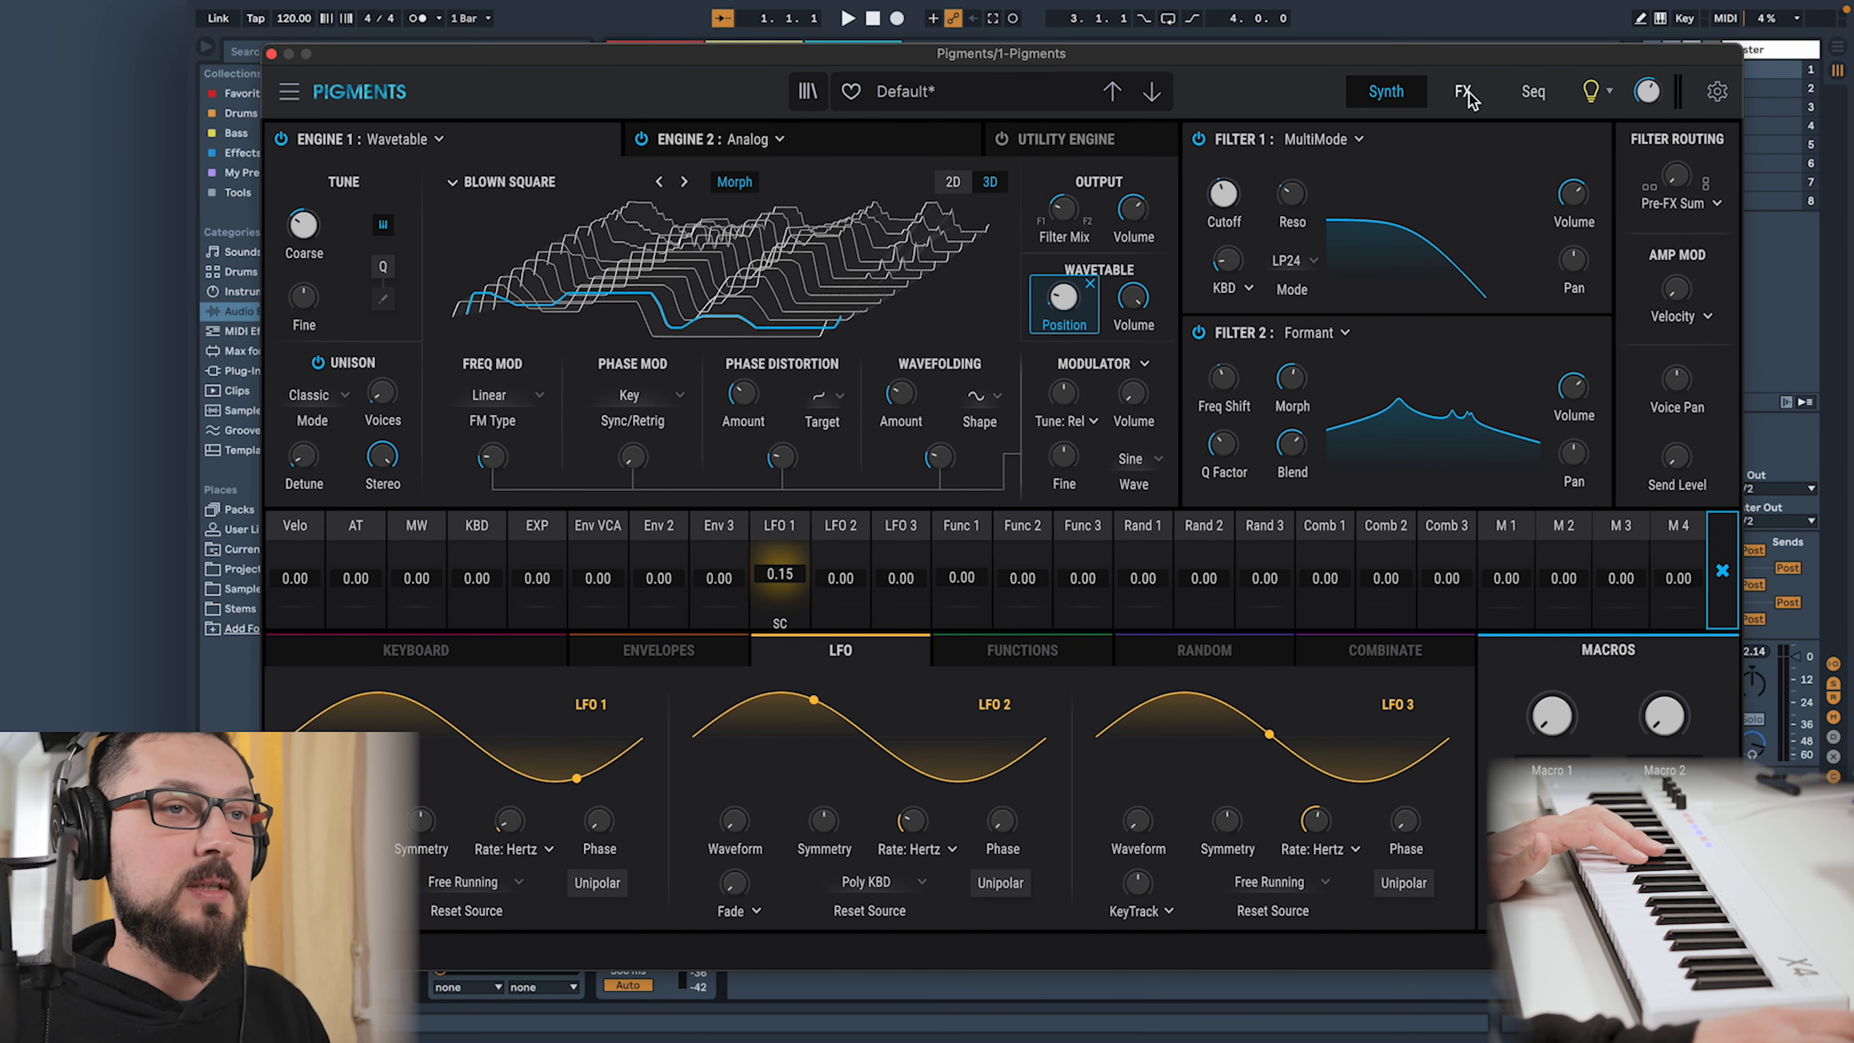
Add a Multi Filter to FX A's third slot with a cutoff of about 2860 Hz and a Q of about 1.50
left_click(1463, 94)
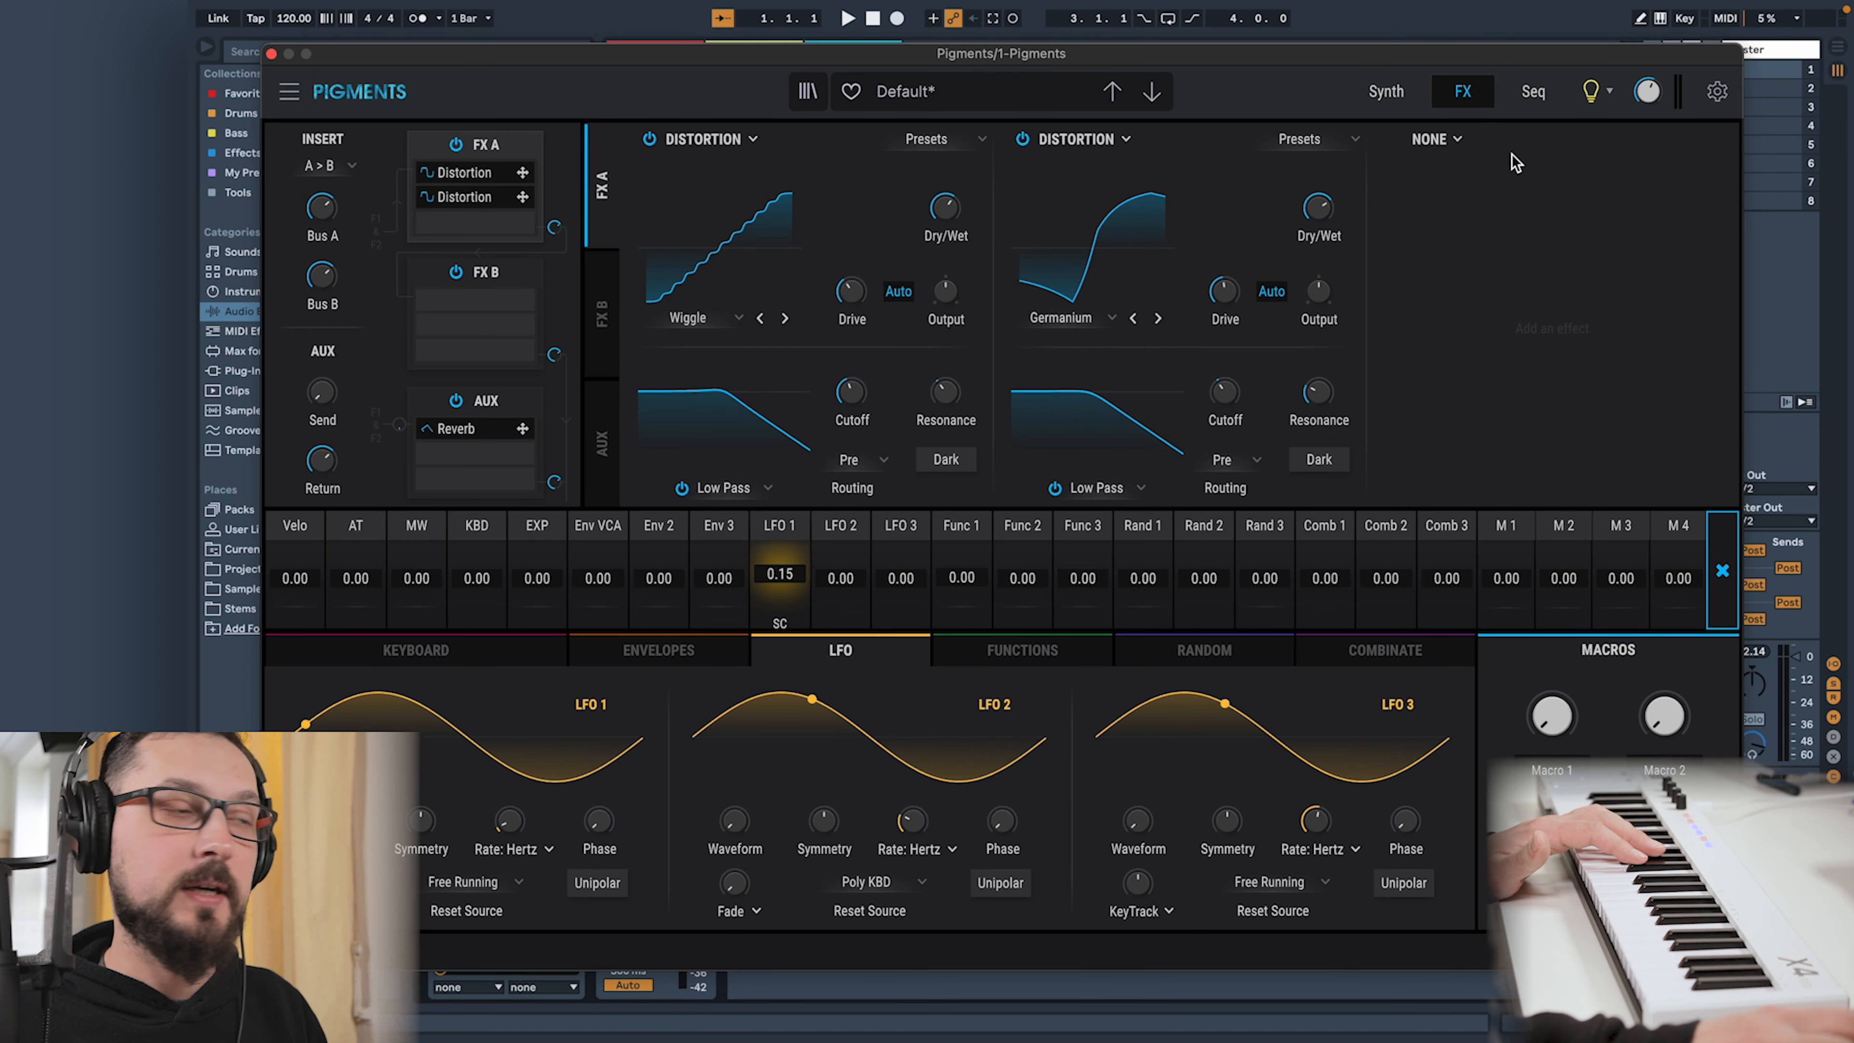
left_click(1457, 143)
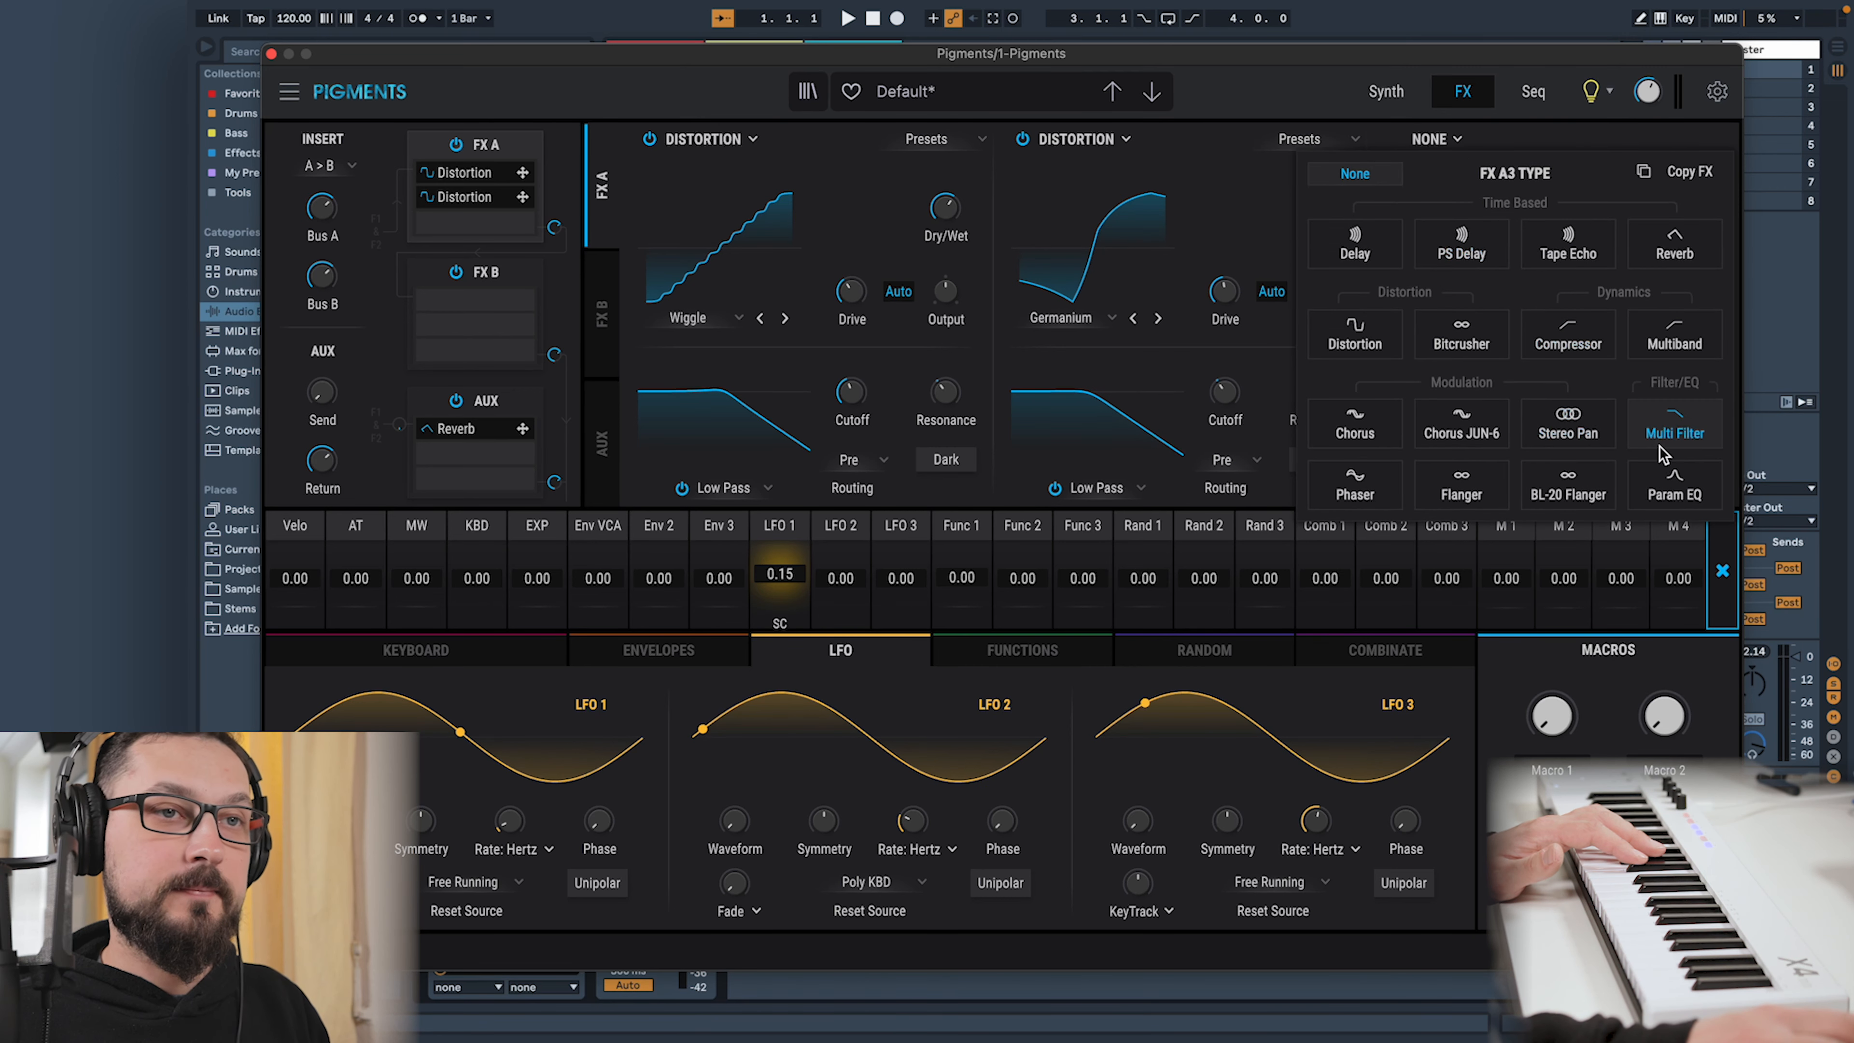
left_click(1674, 424)
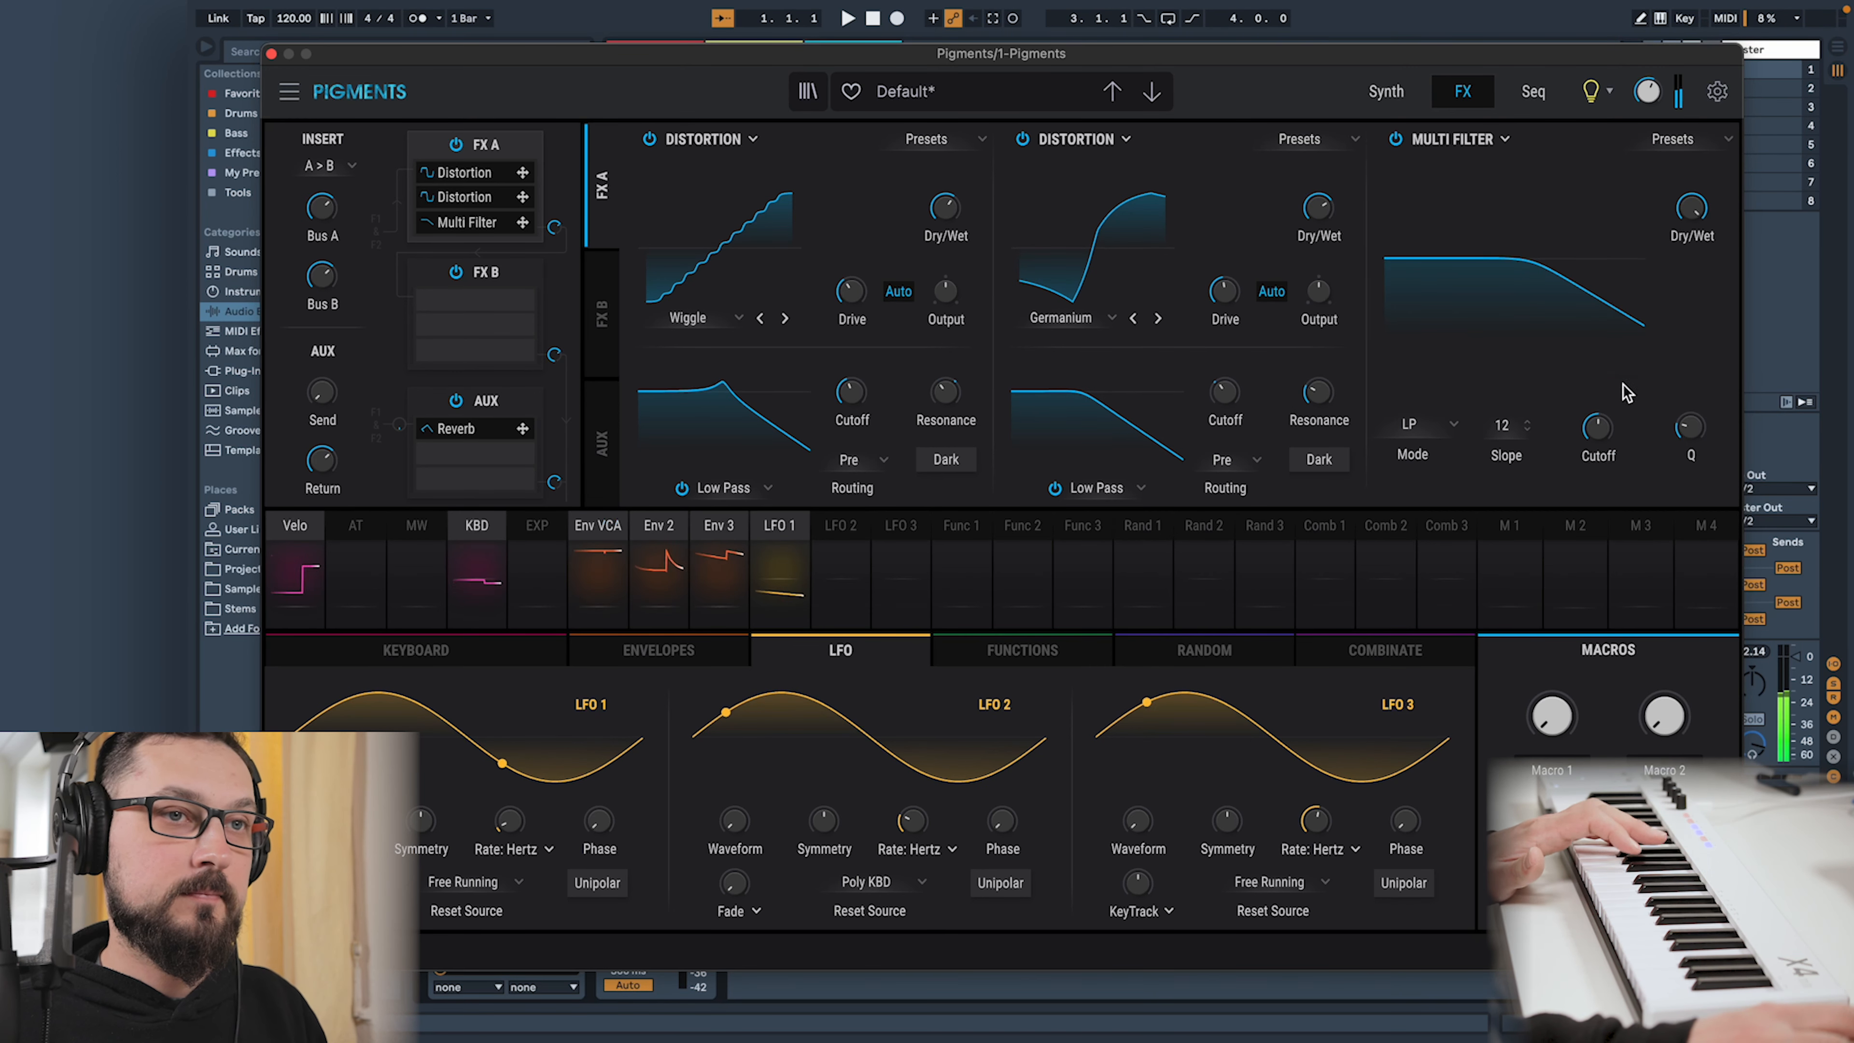
mouse_move(1610, 434)
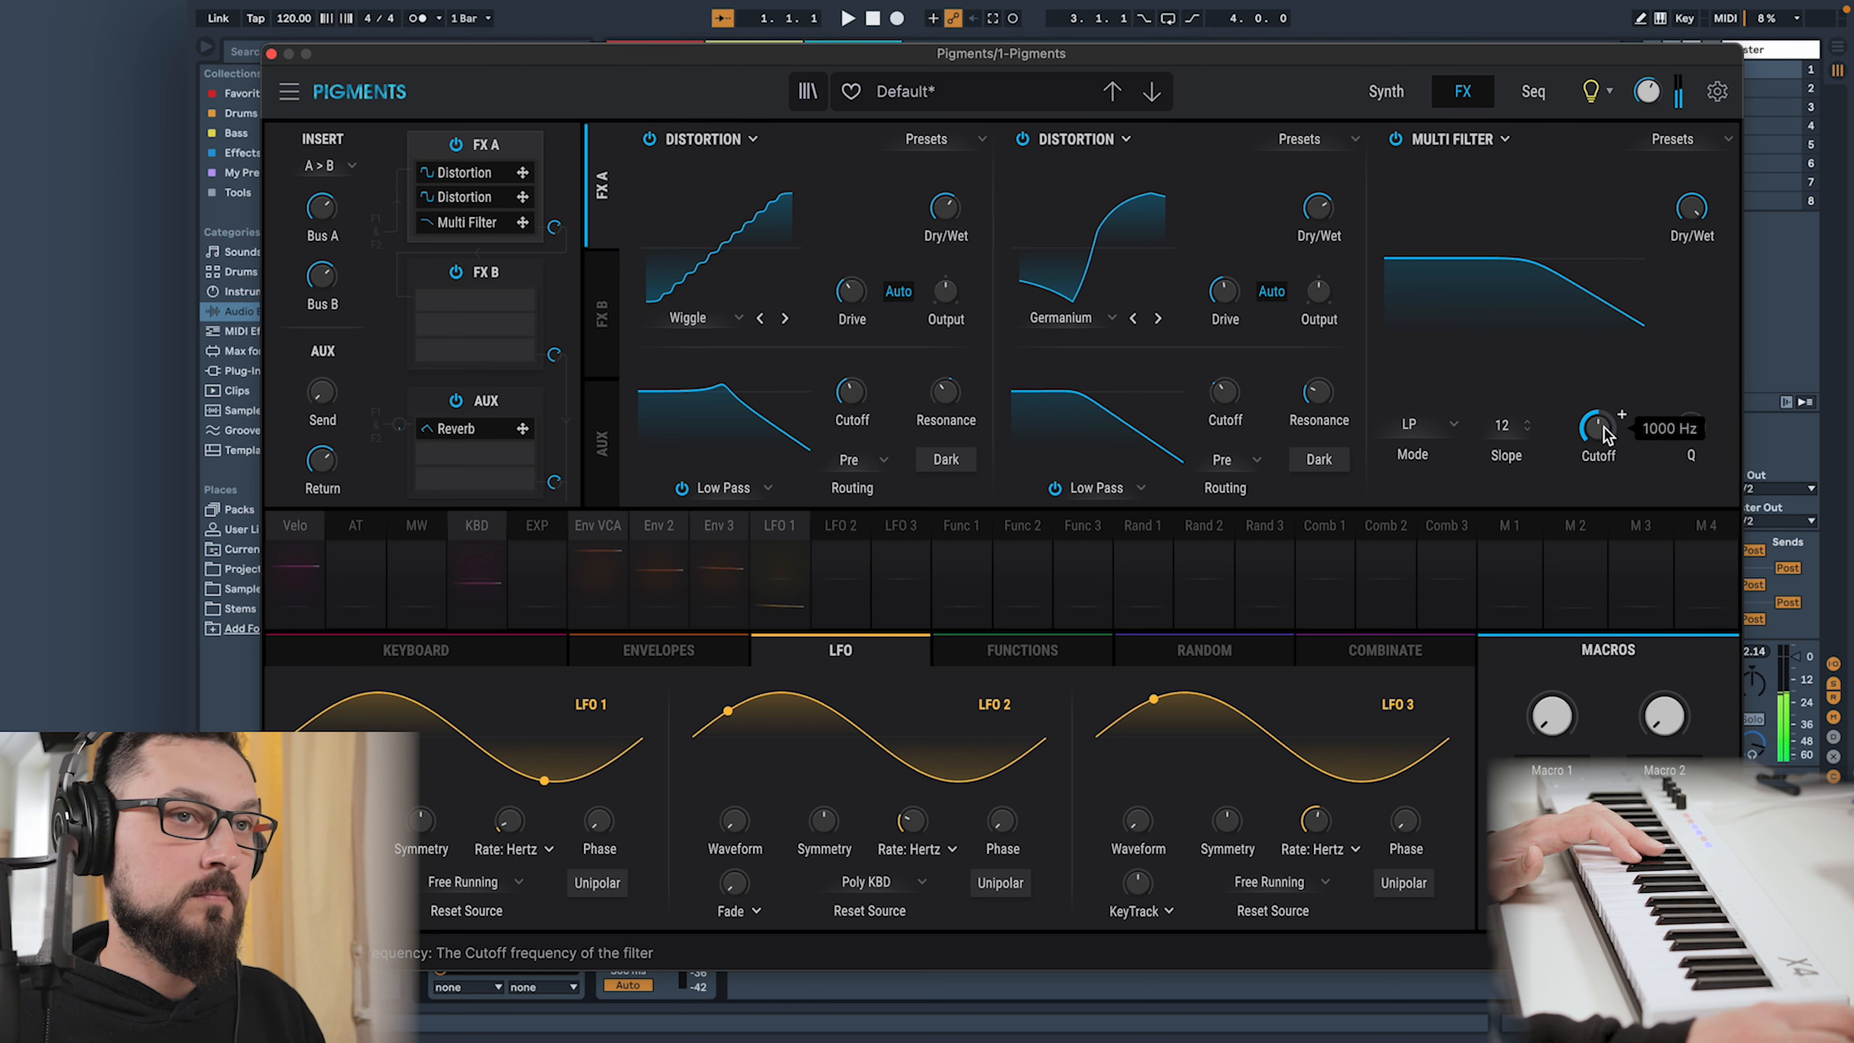
left_click_drag(1603, 418, 1613, 376)
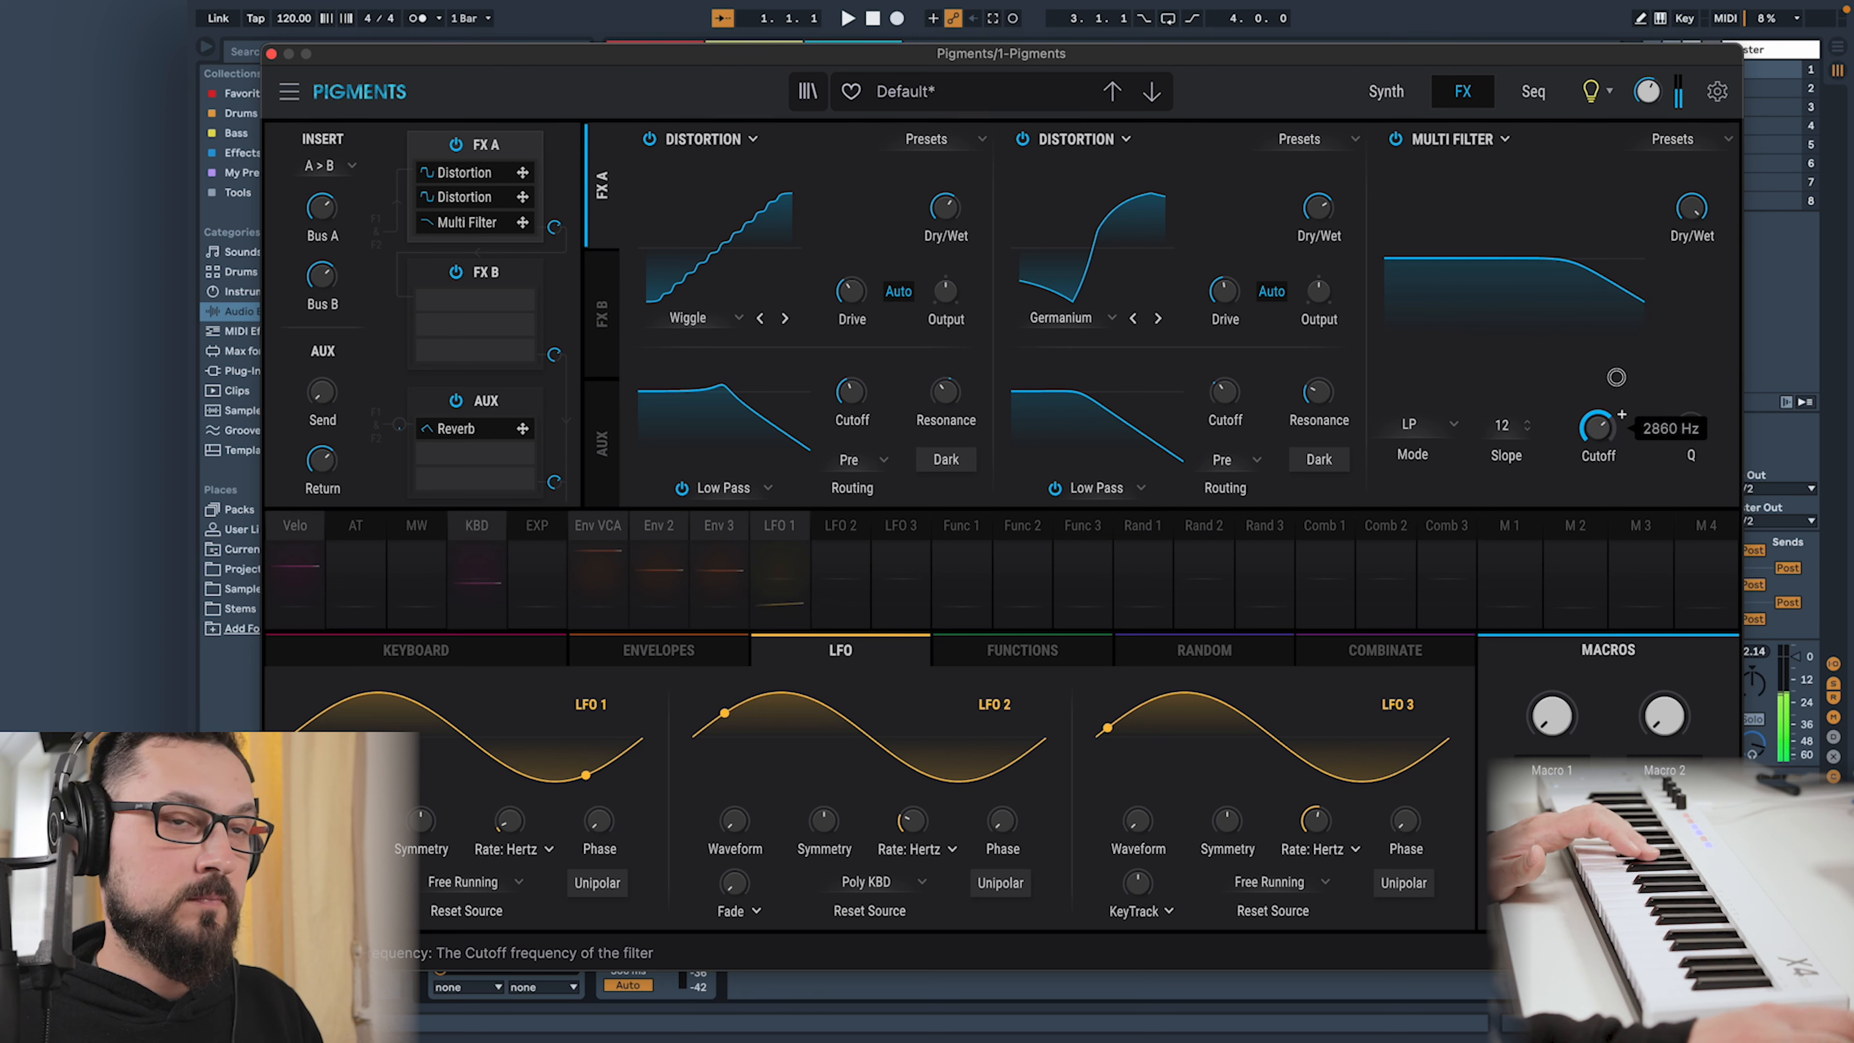
left_click_drag(1690, 427, 1702, 356)
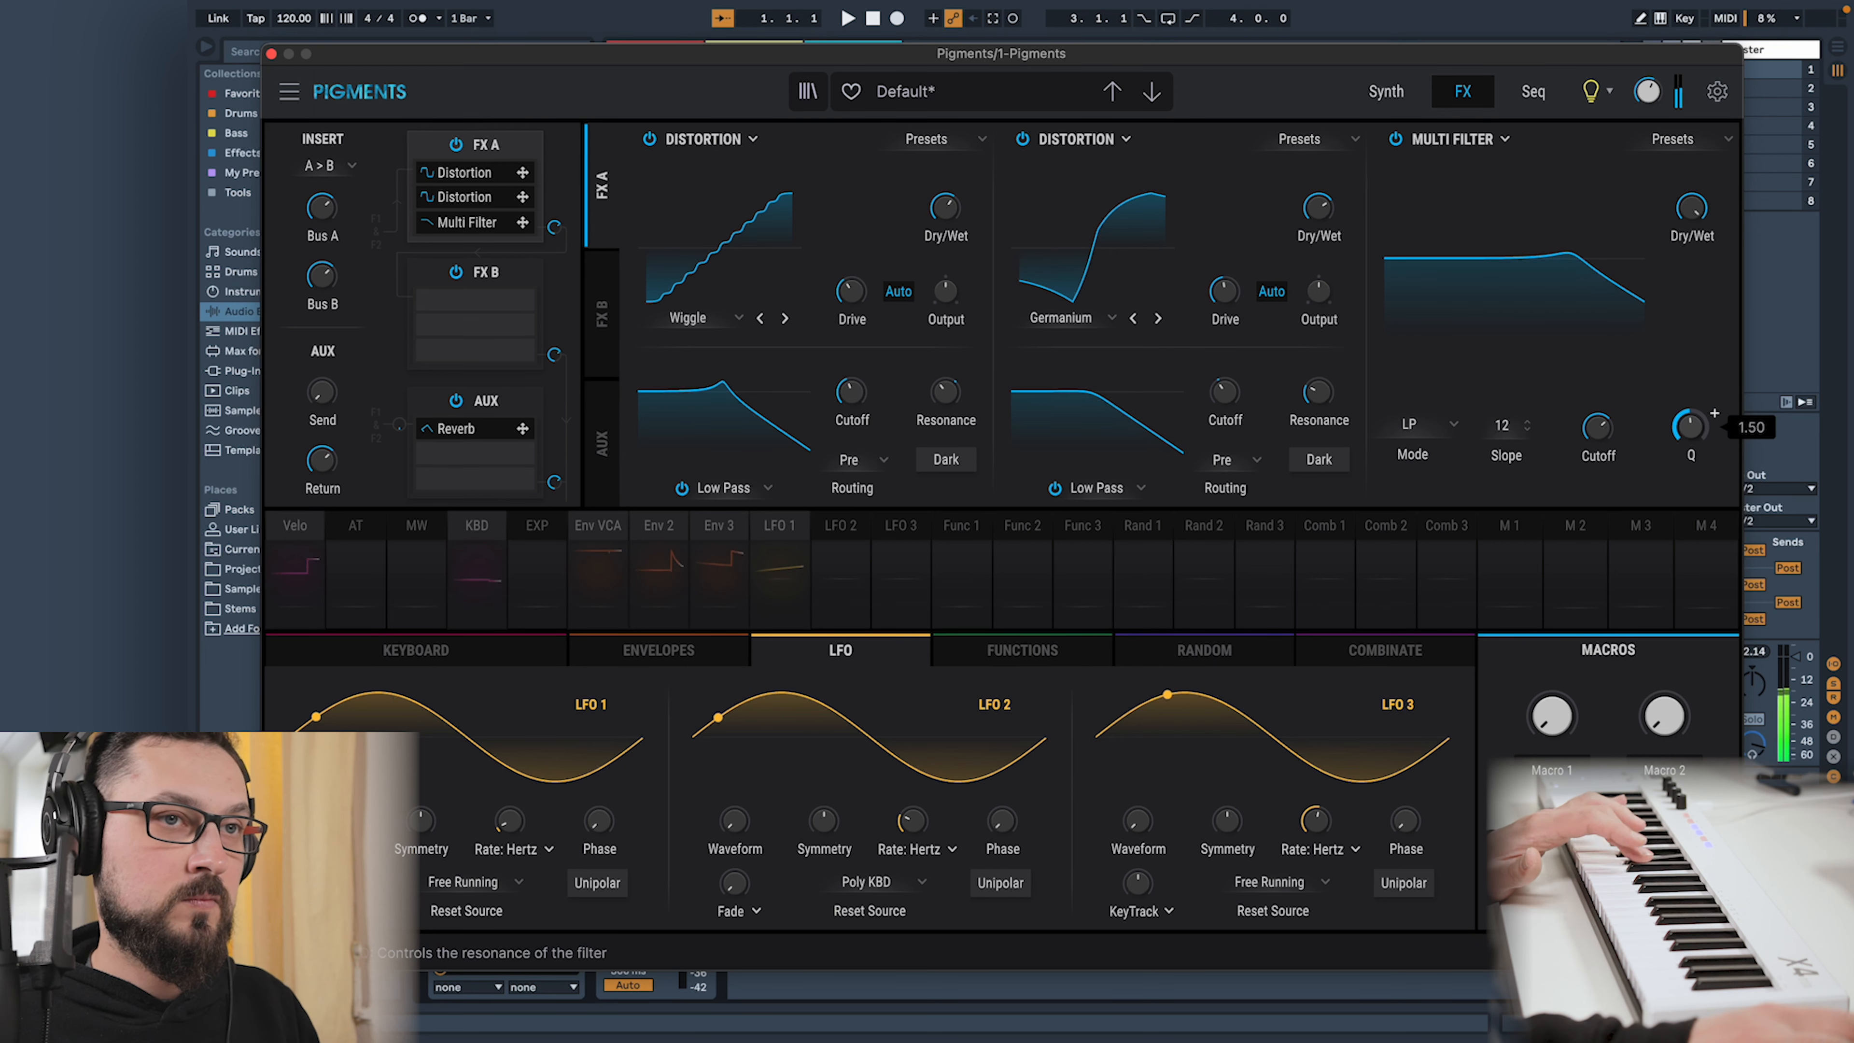
Compare the sound with the Multi Filter bypassed and enabled, and lower its cutoff slightly
left_click(1394, 140)
left_click(1396, 139)
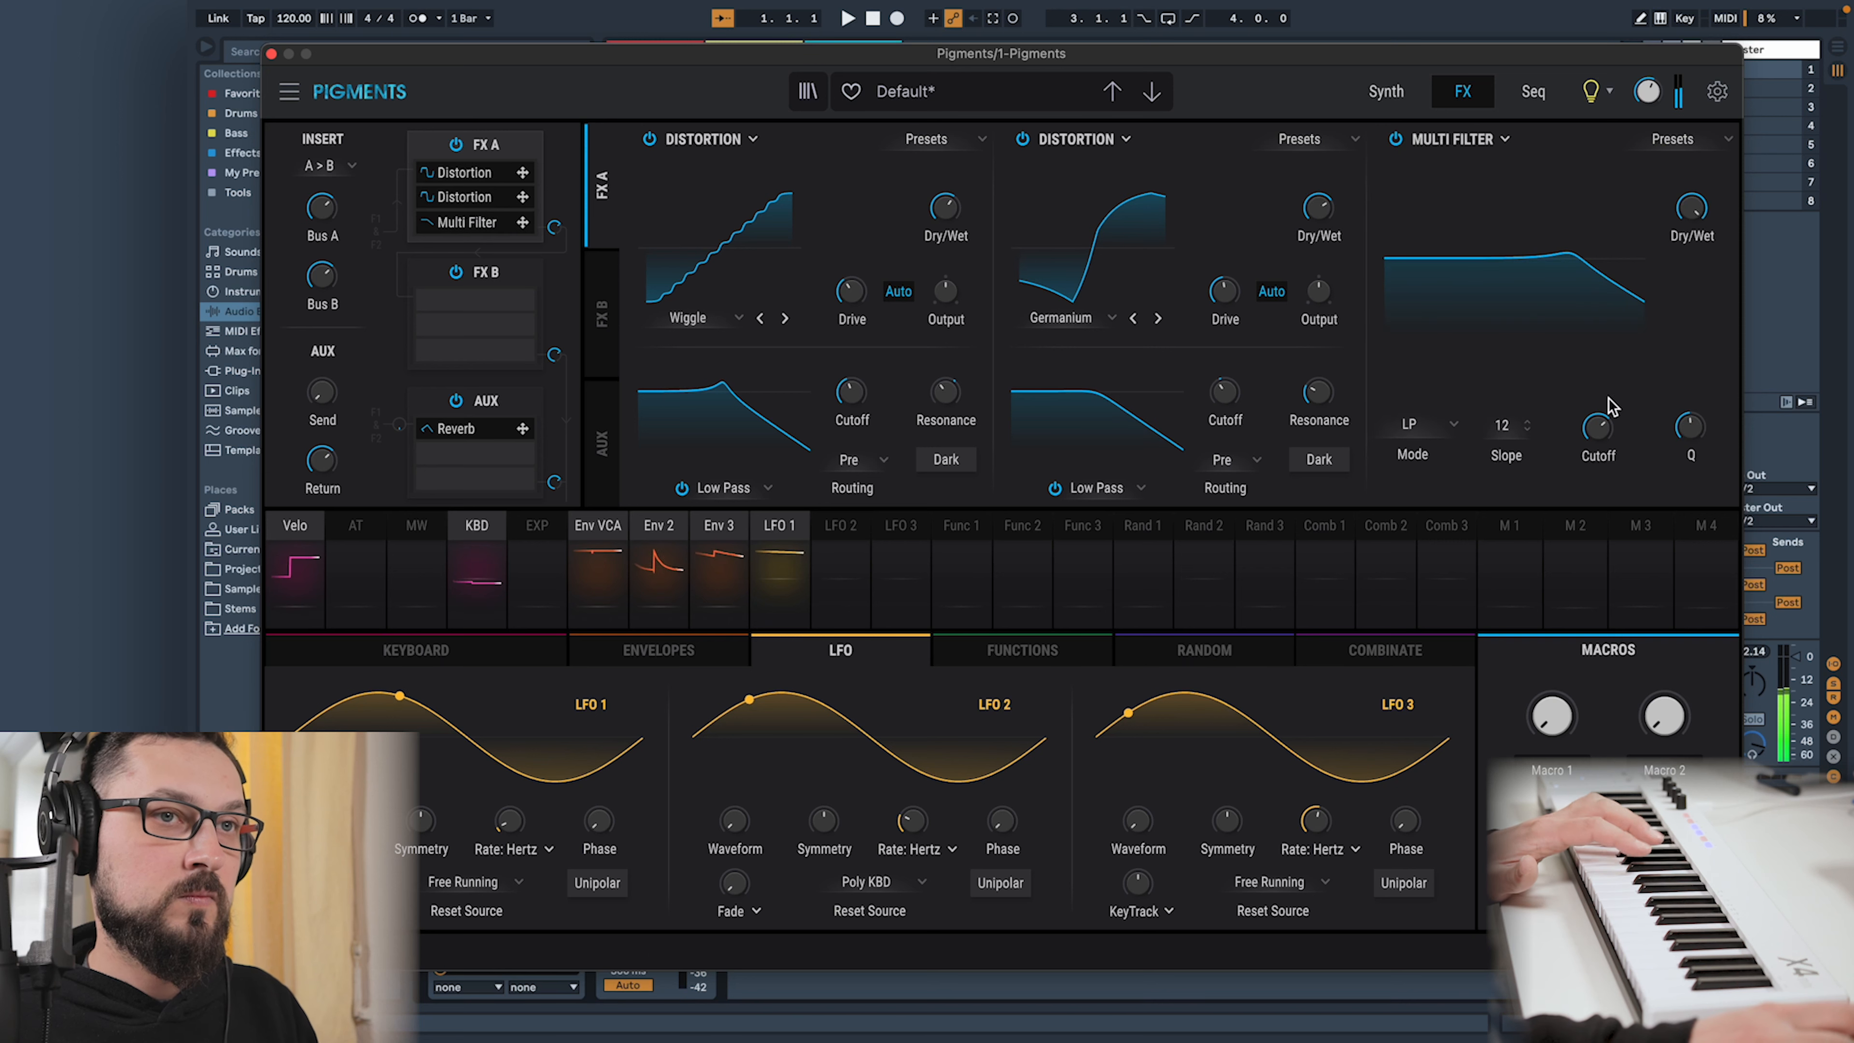
left_click_drag(1596, 421, 1597, 432)
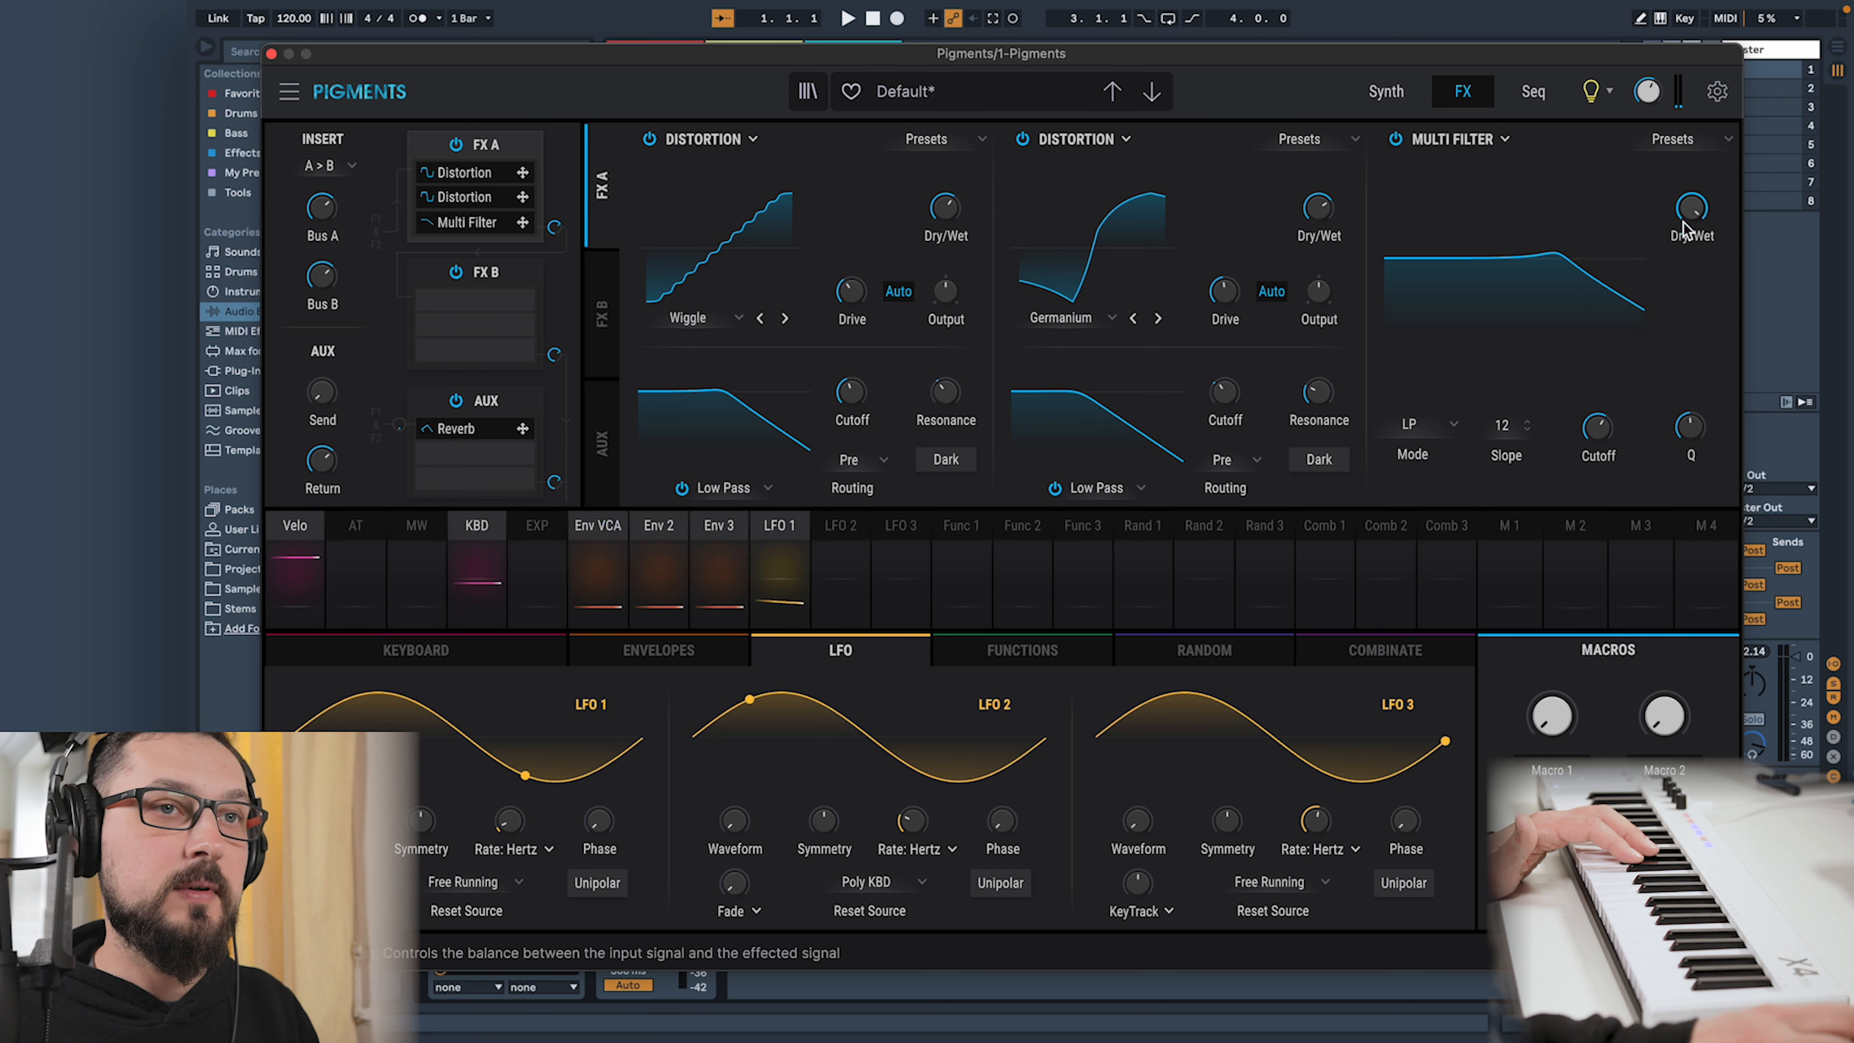
Add a Compressor to FX B's first slot, lower its threshold and enable Makeup with a ratio of about 2:1
left_click(488, 273)
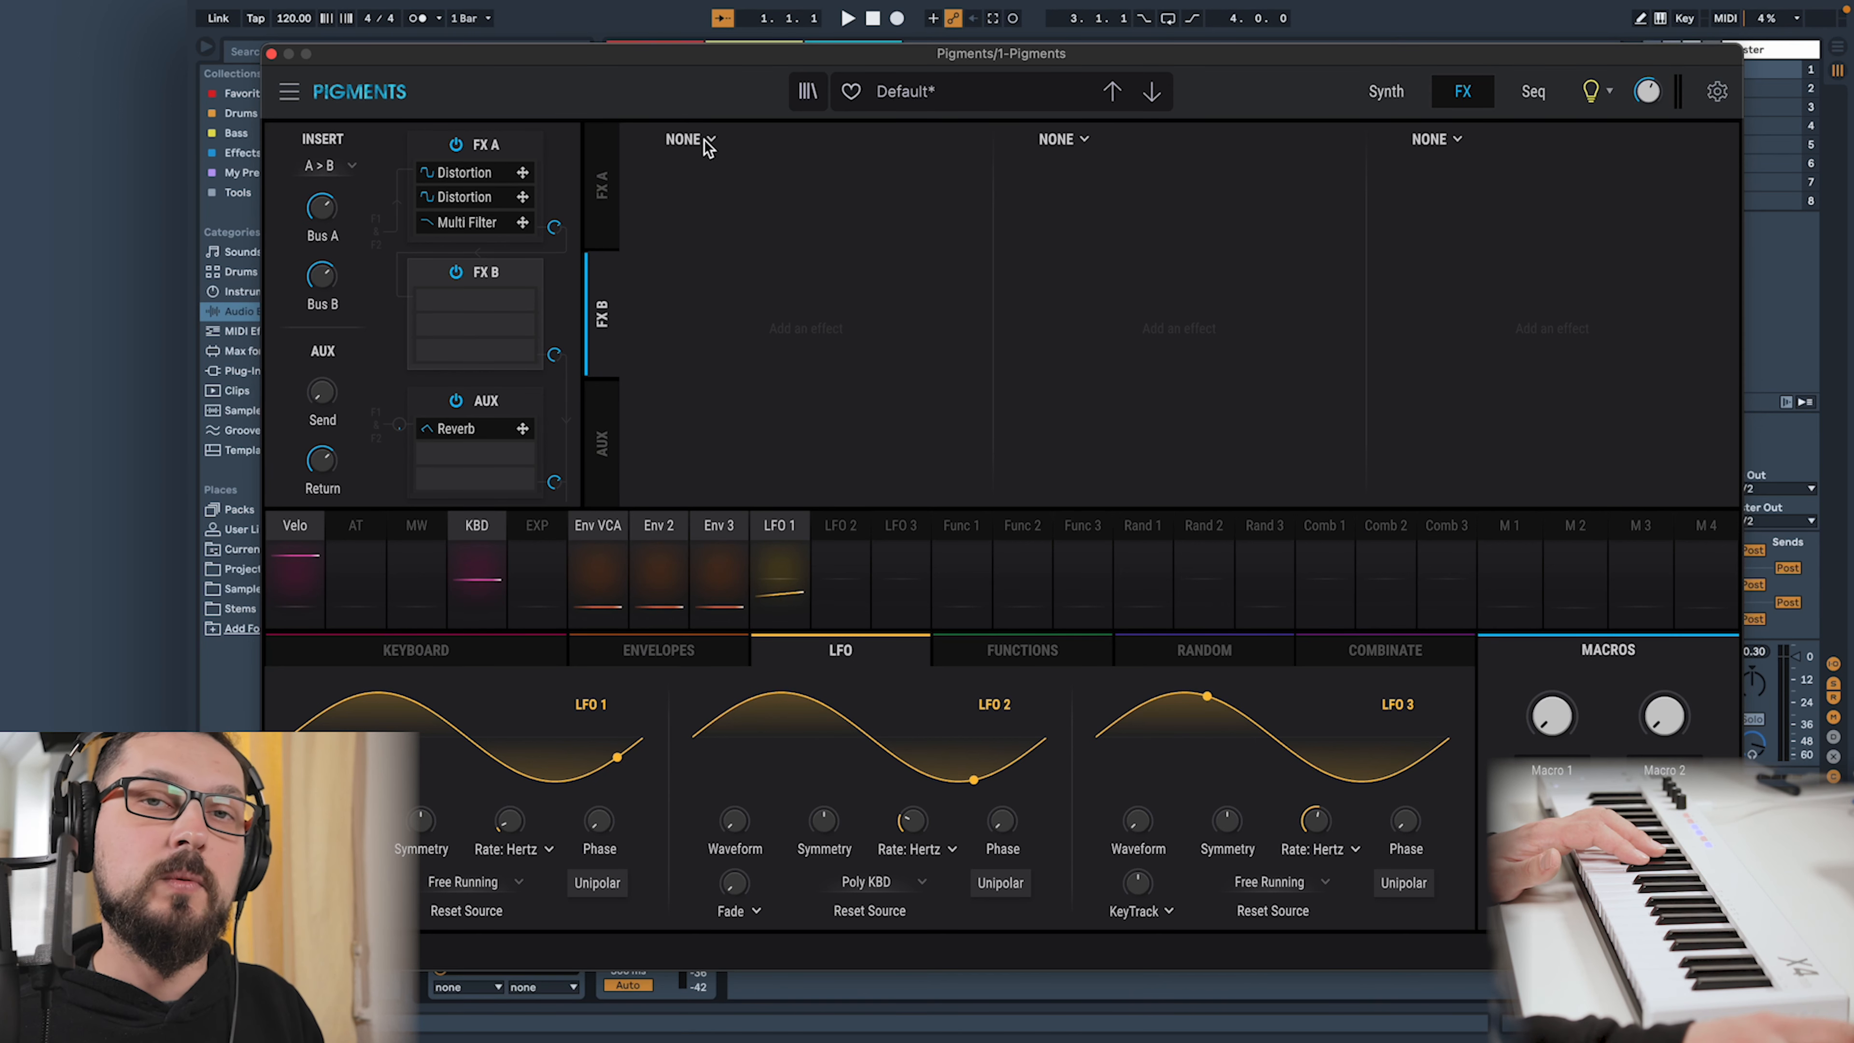
left_click(706, 140)
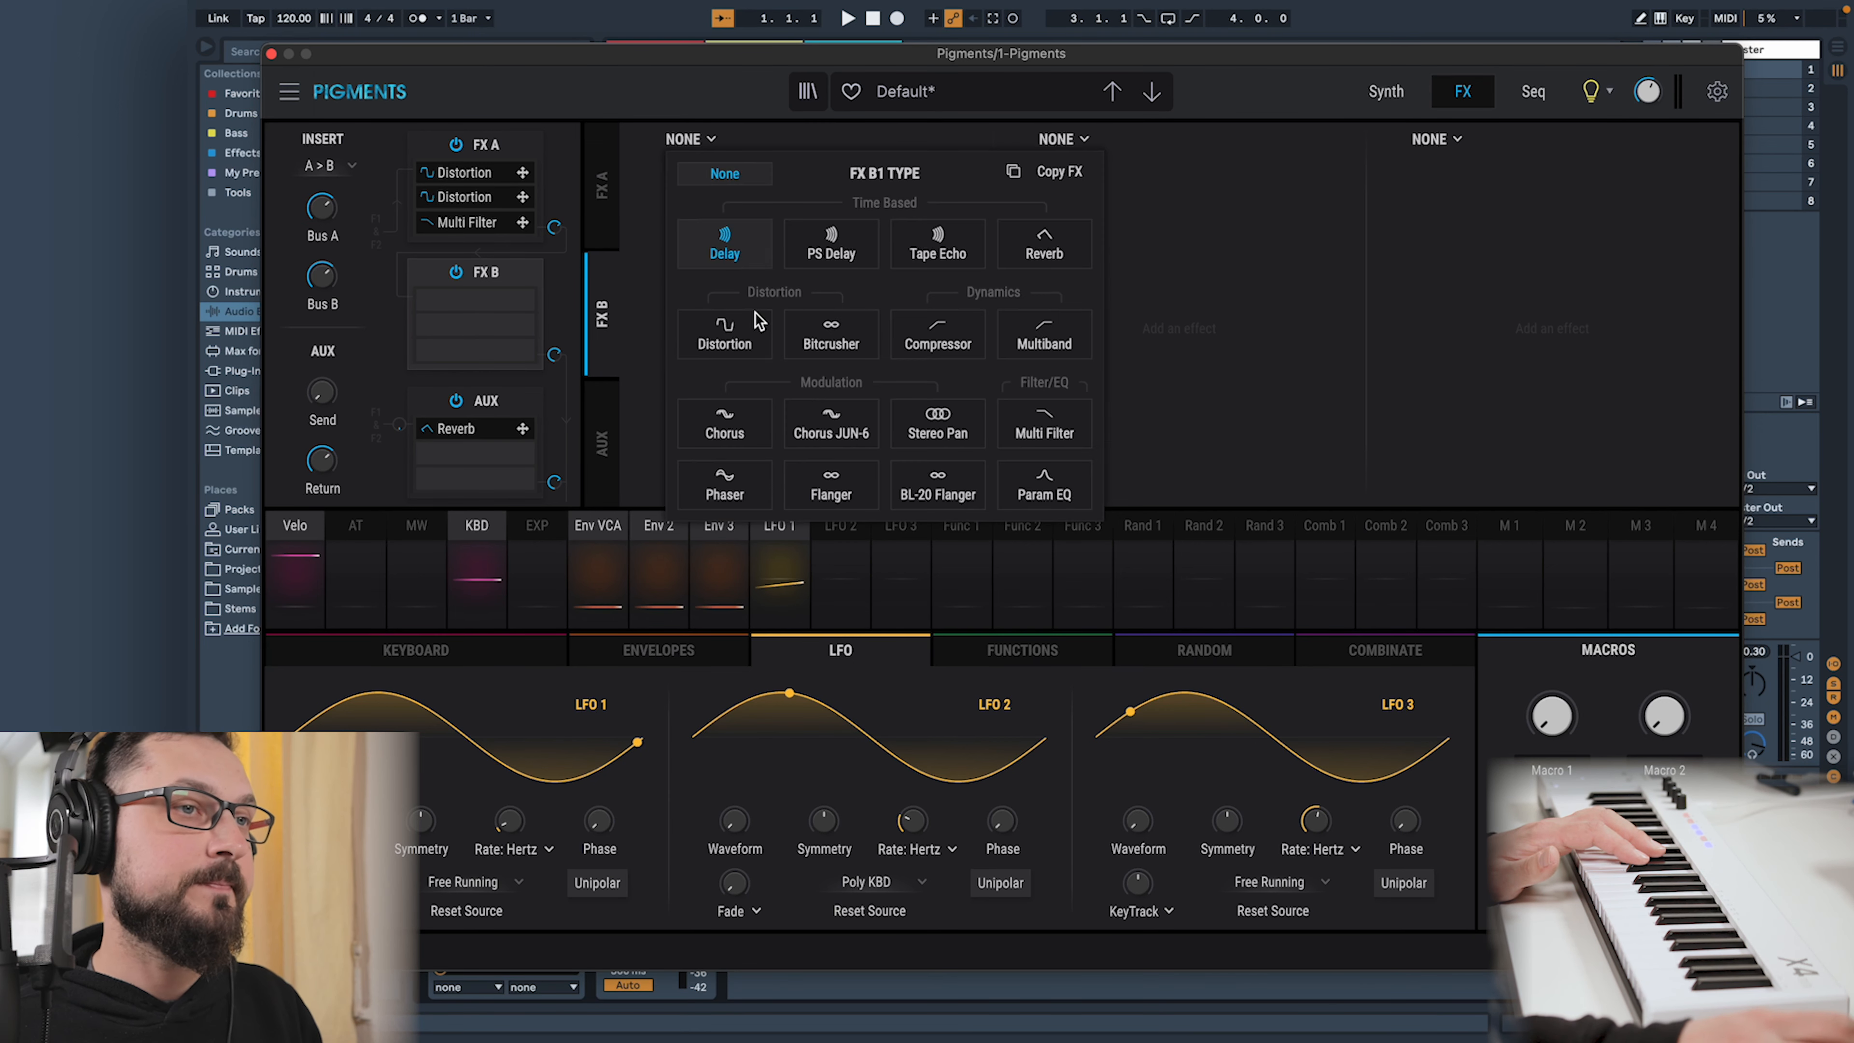
left_click(911, 348)
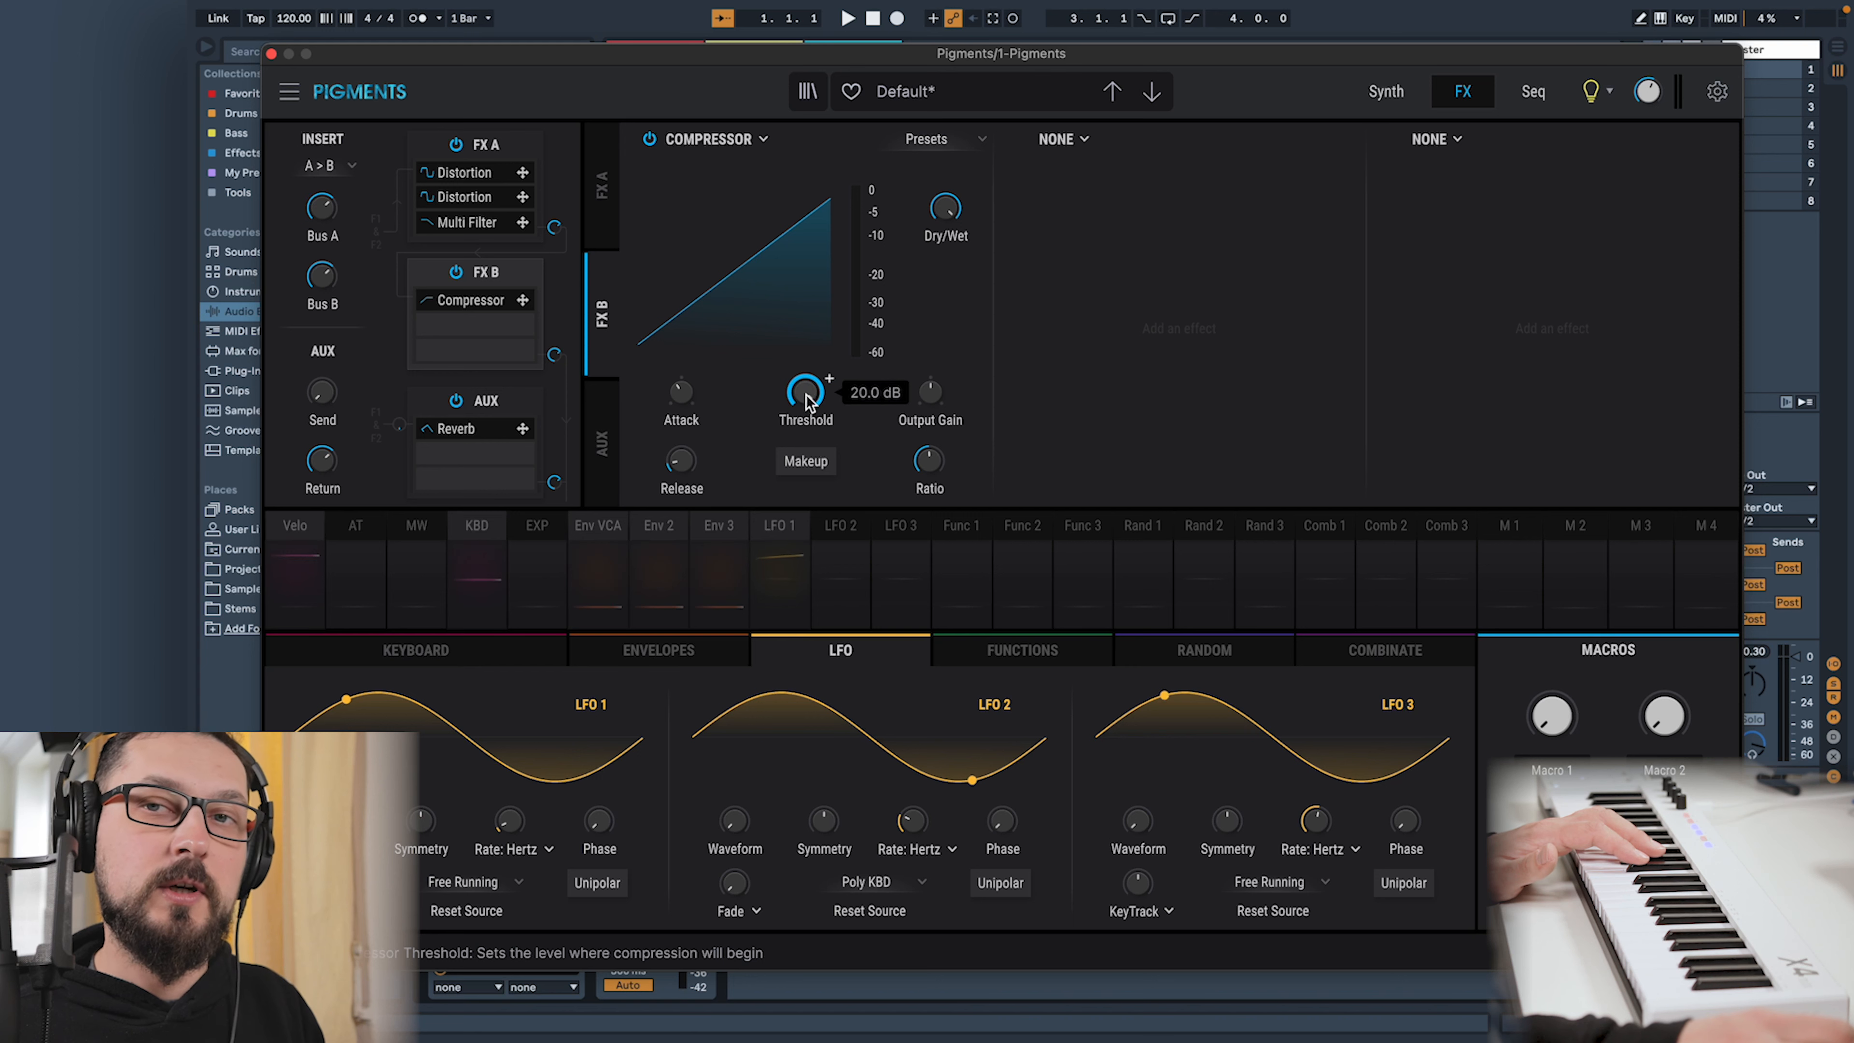
left_click_drag(806, 397, 828, 503)
left_click(827, 467)
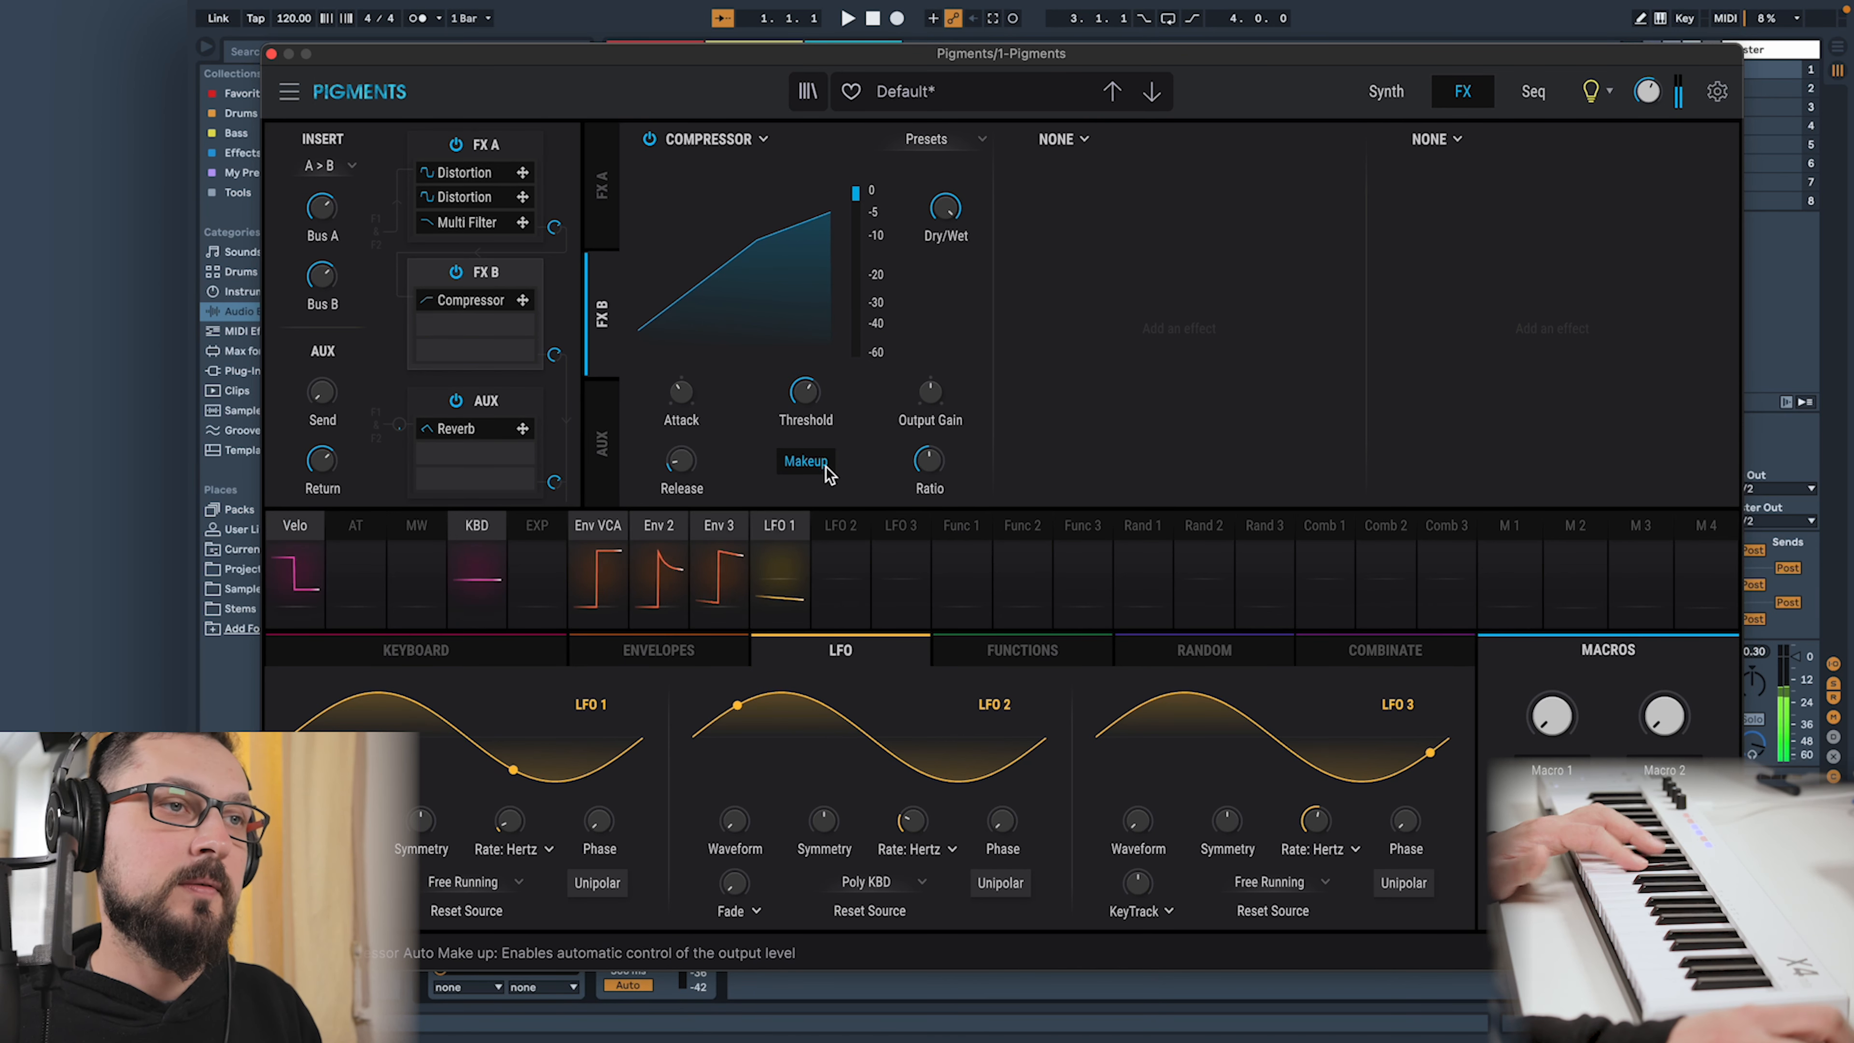
mouse_move(670, 401)
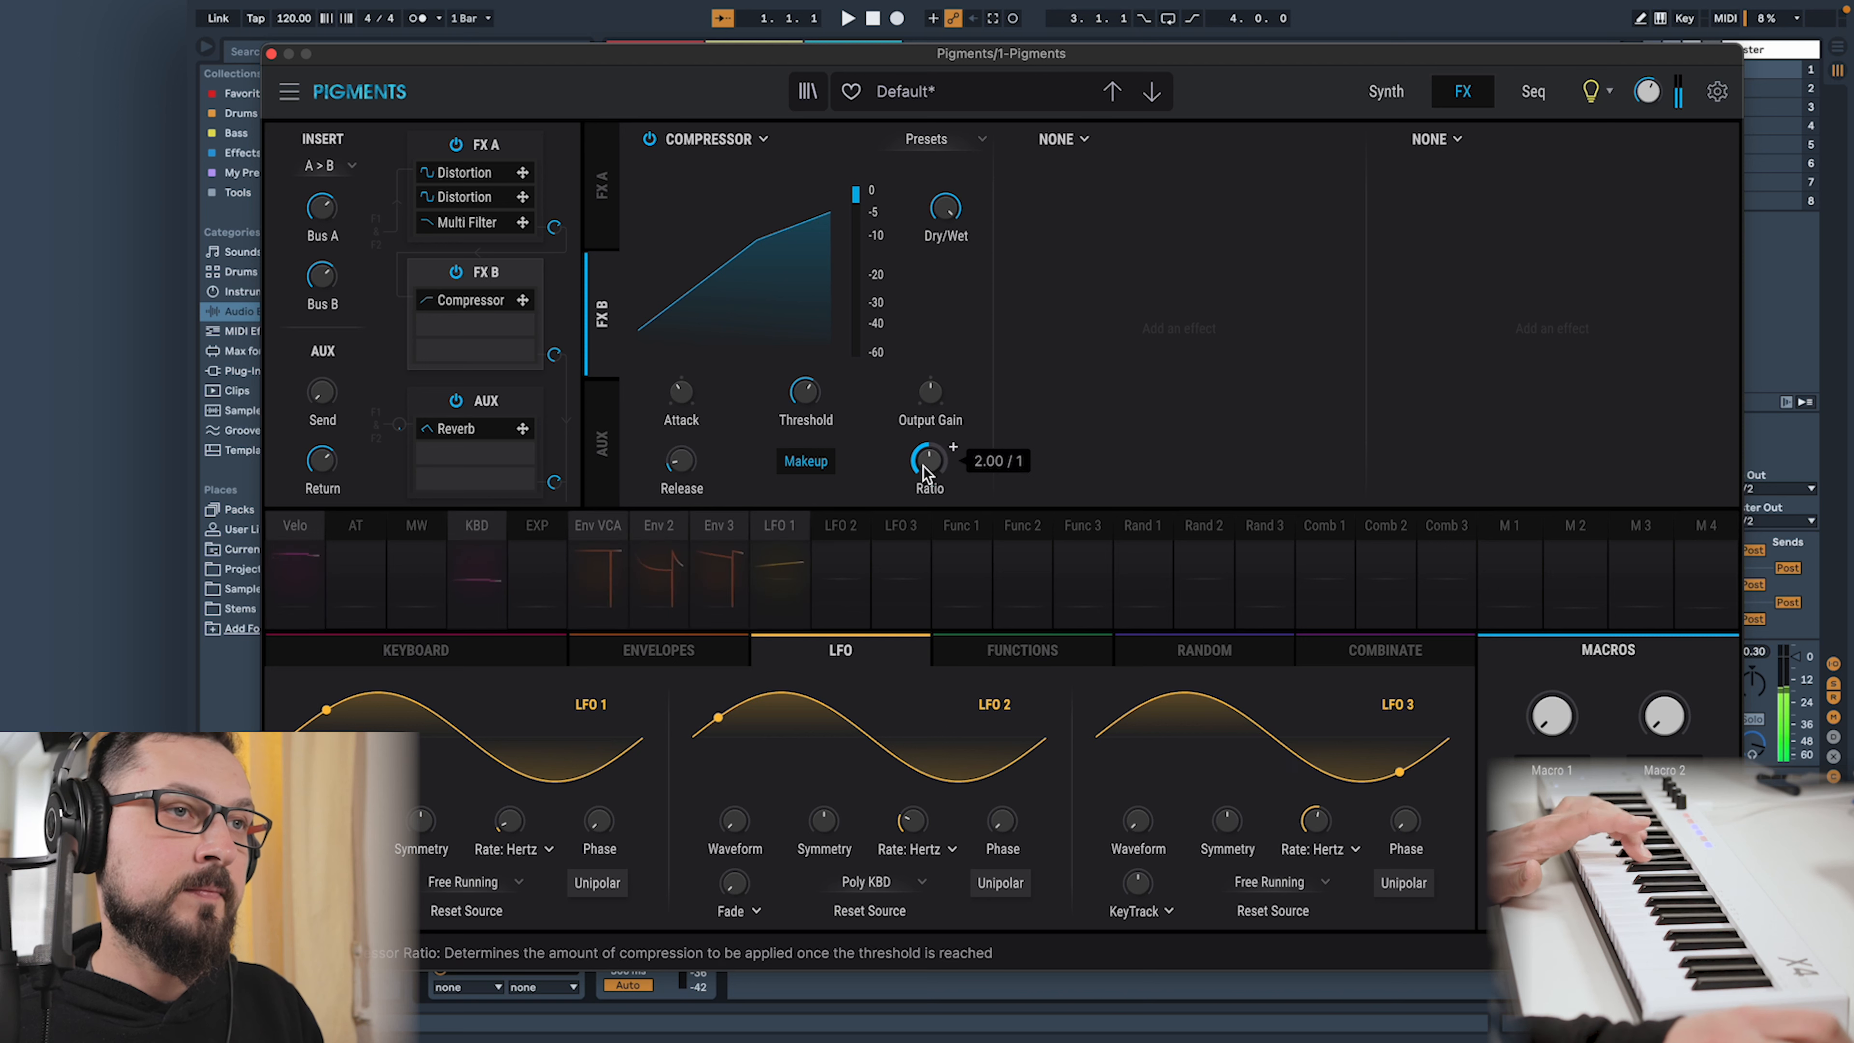
left_click_drag(925, 471, 923, 443)
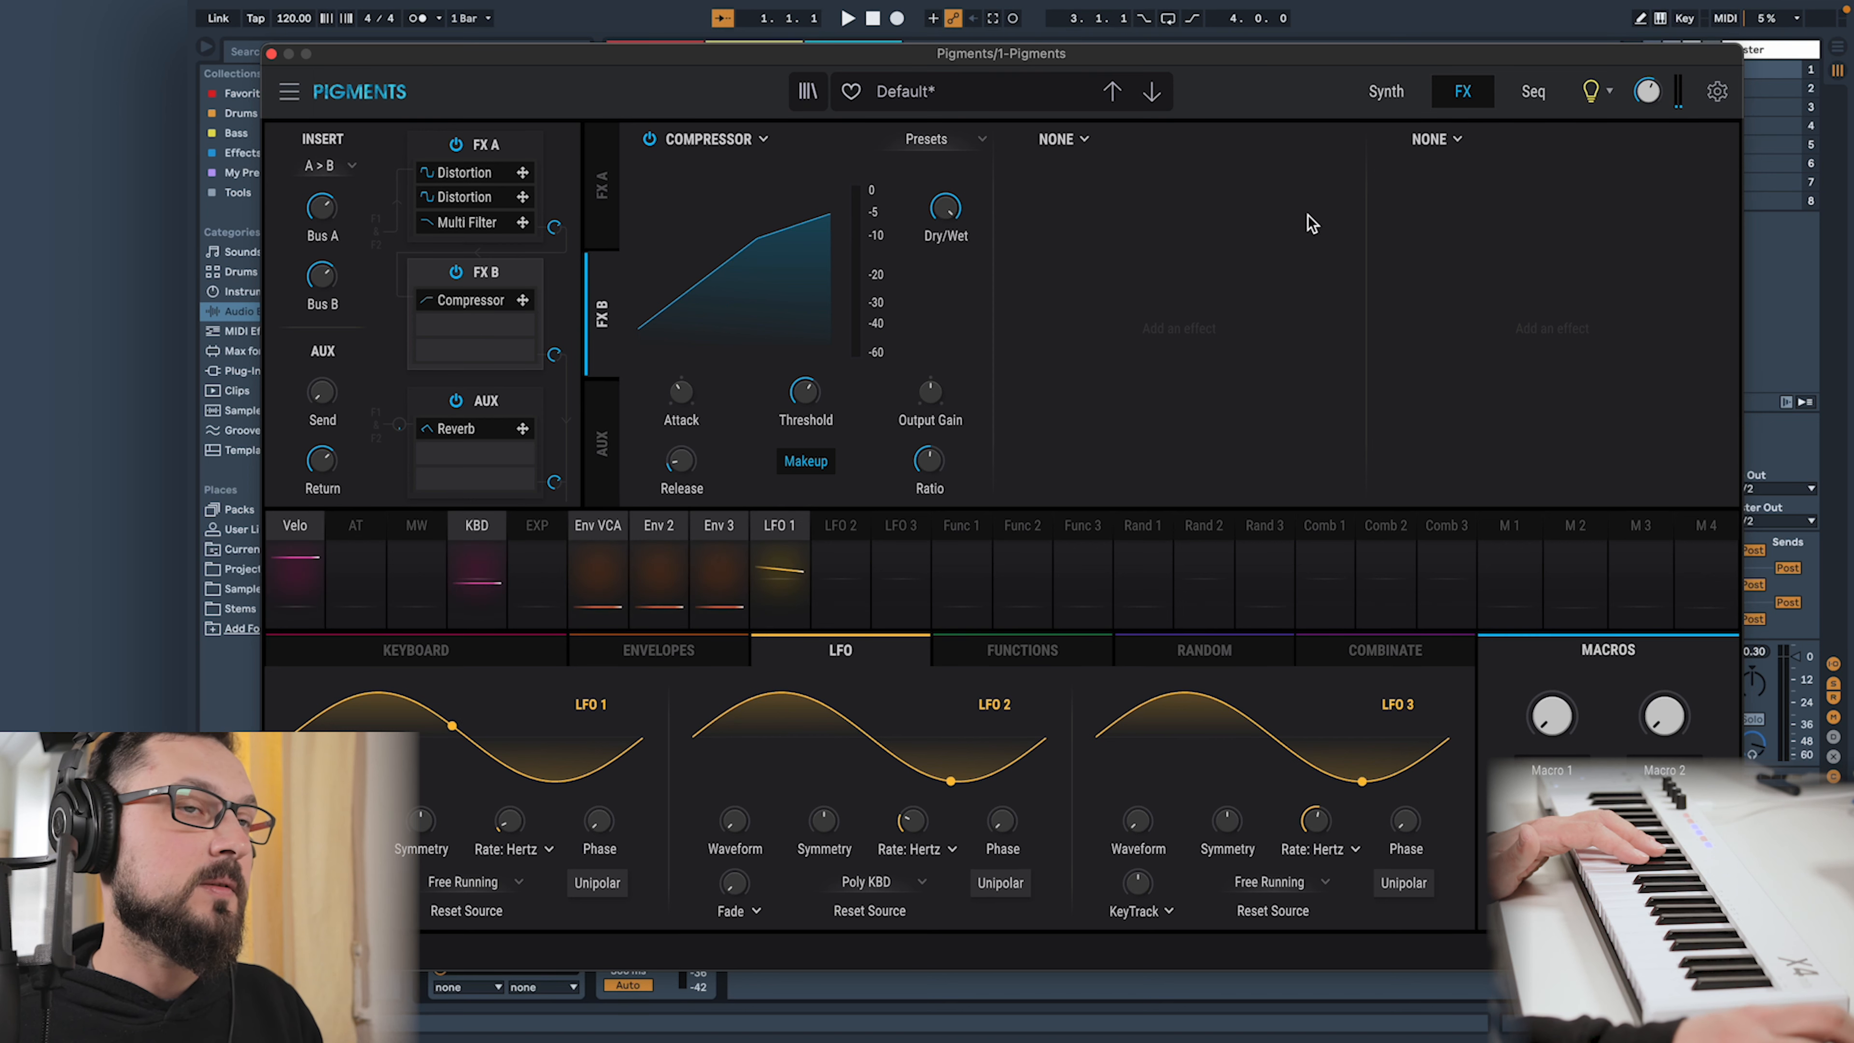
Add a Chorus JUN-6 to FX B's second slot and reduce its Dry/Wet slightly
left_click(1067, 140)
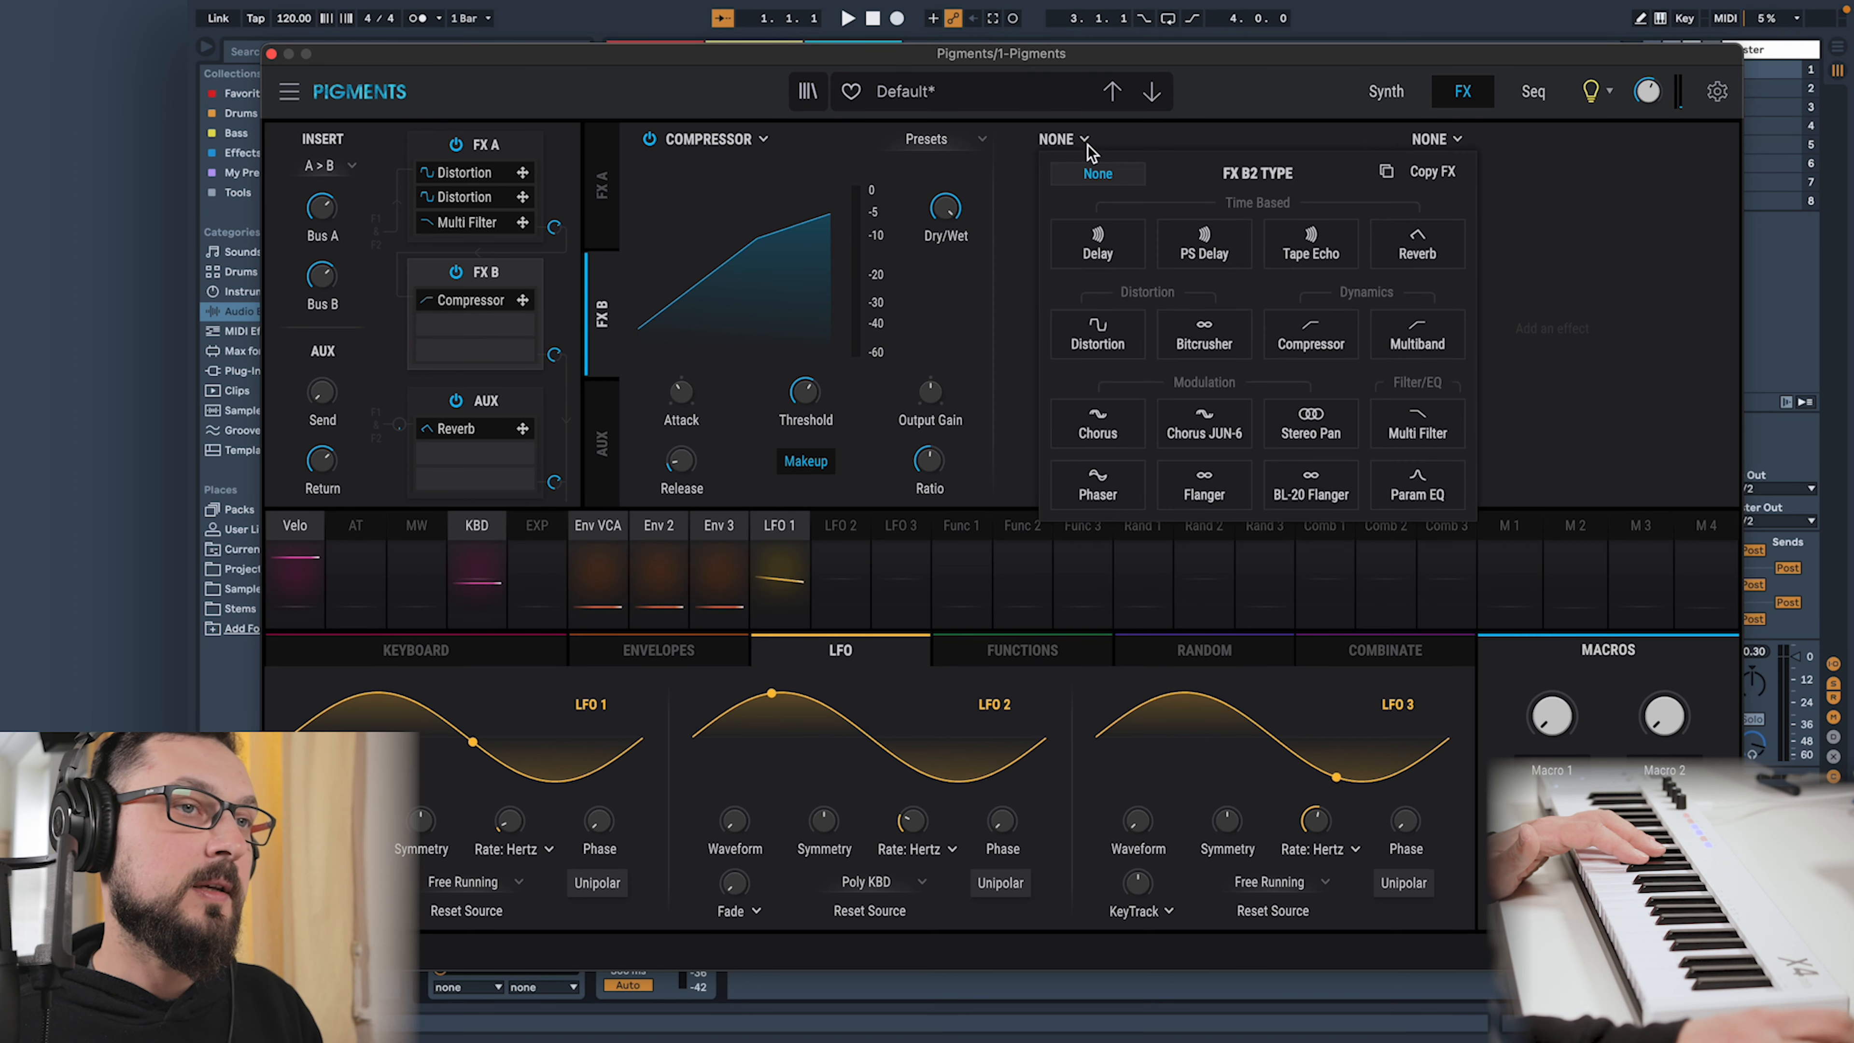
left_click(1201, 439)
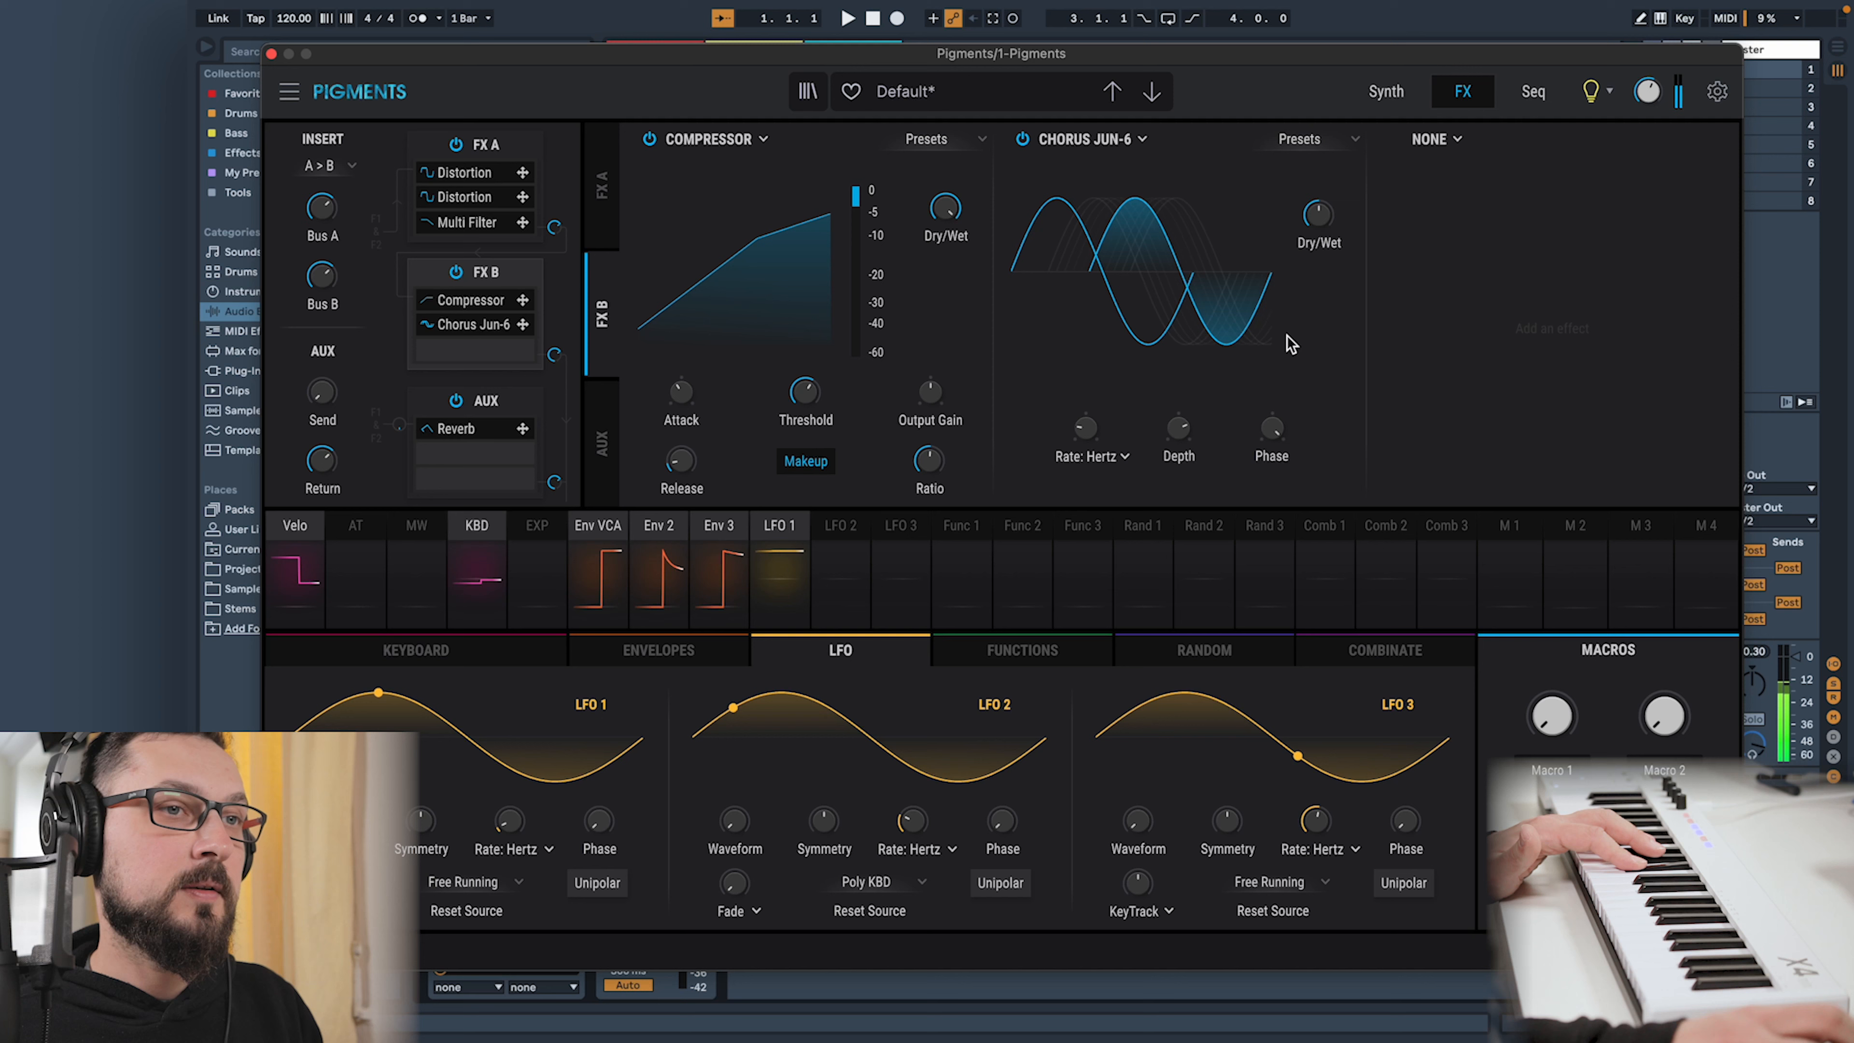
mouse_move(1090, 430)
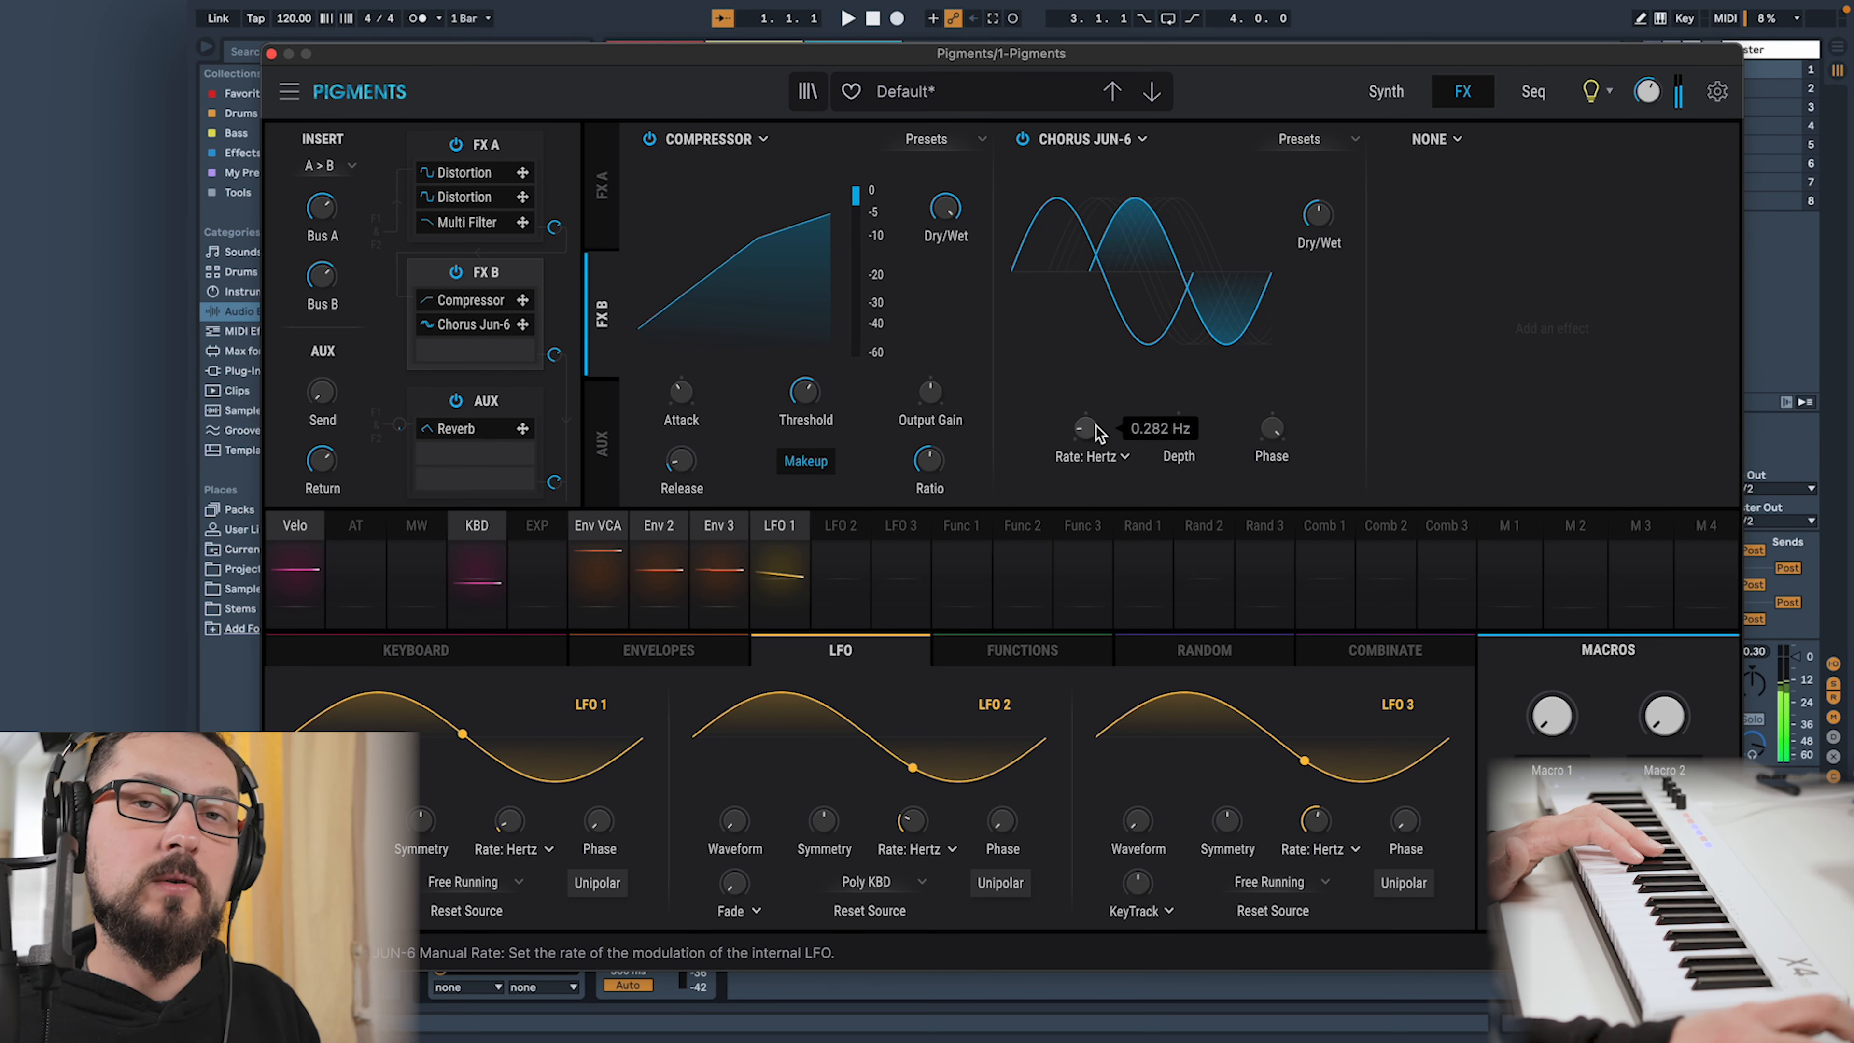
mouse_move(1311, 216)
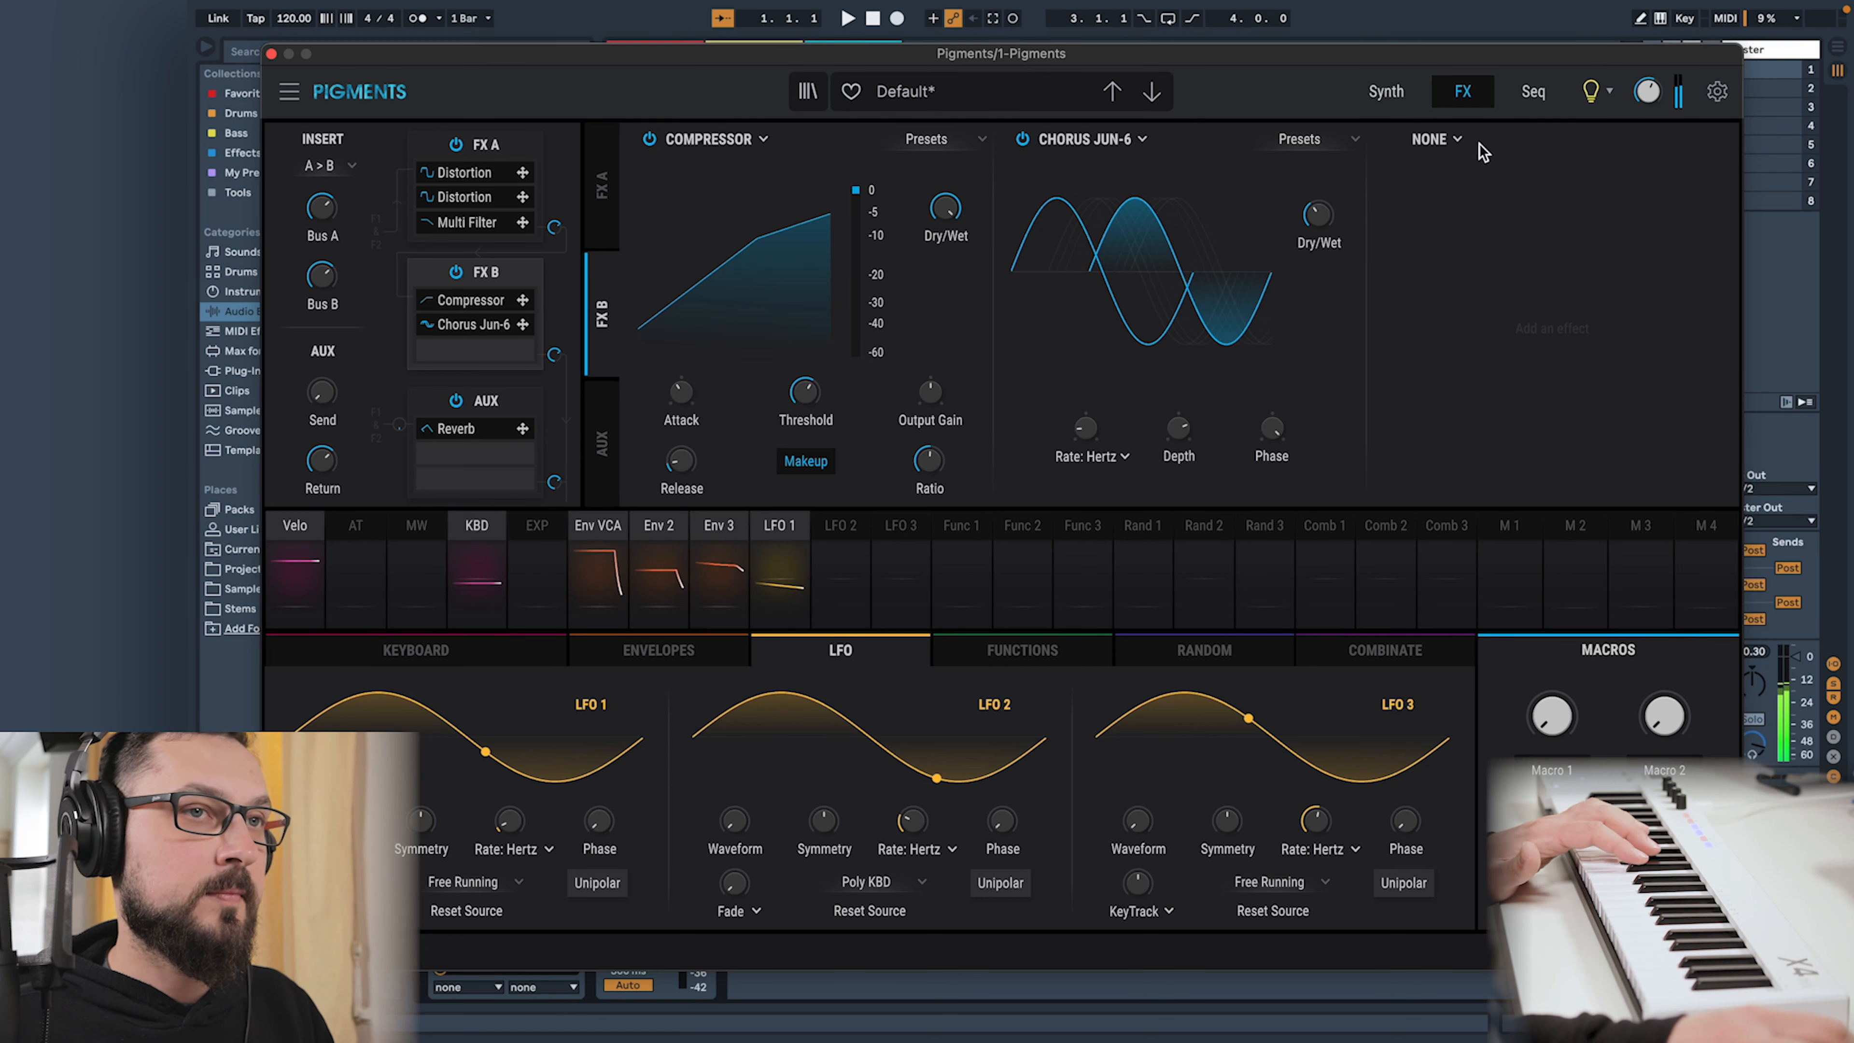
Add a Delay to FX B's third slot and set its Dry/Wet to about 10%
left_click(1457, 140)
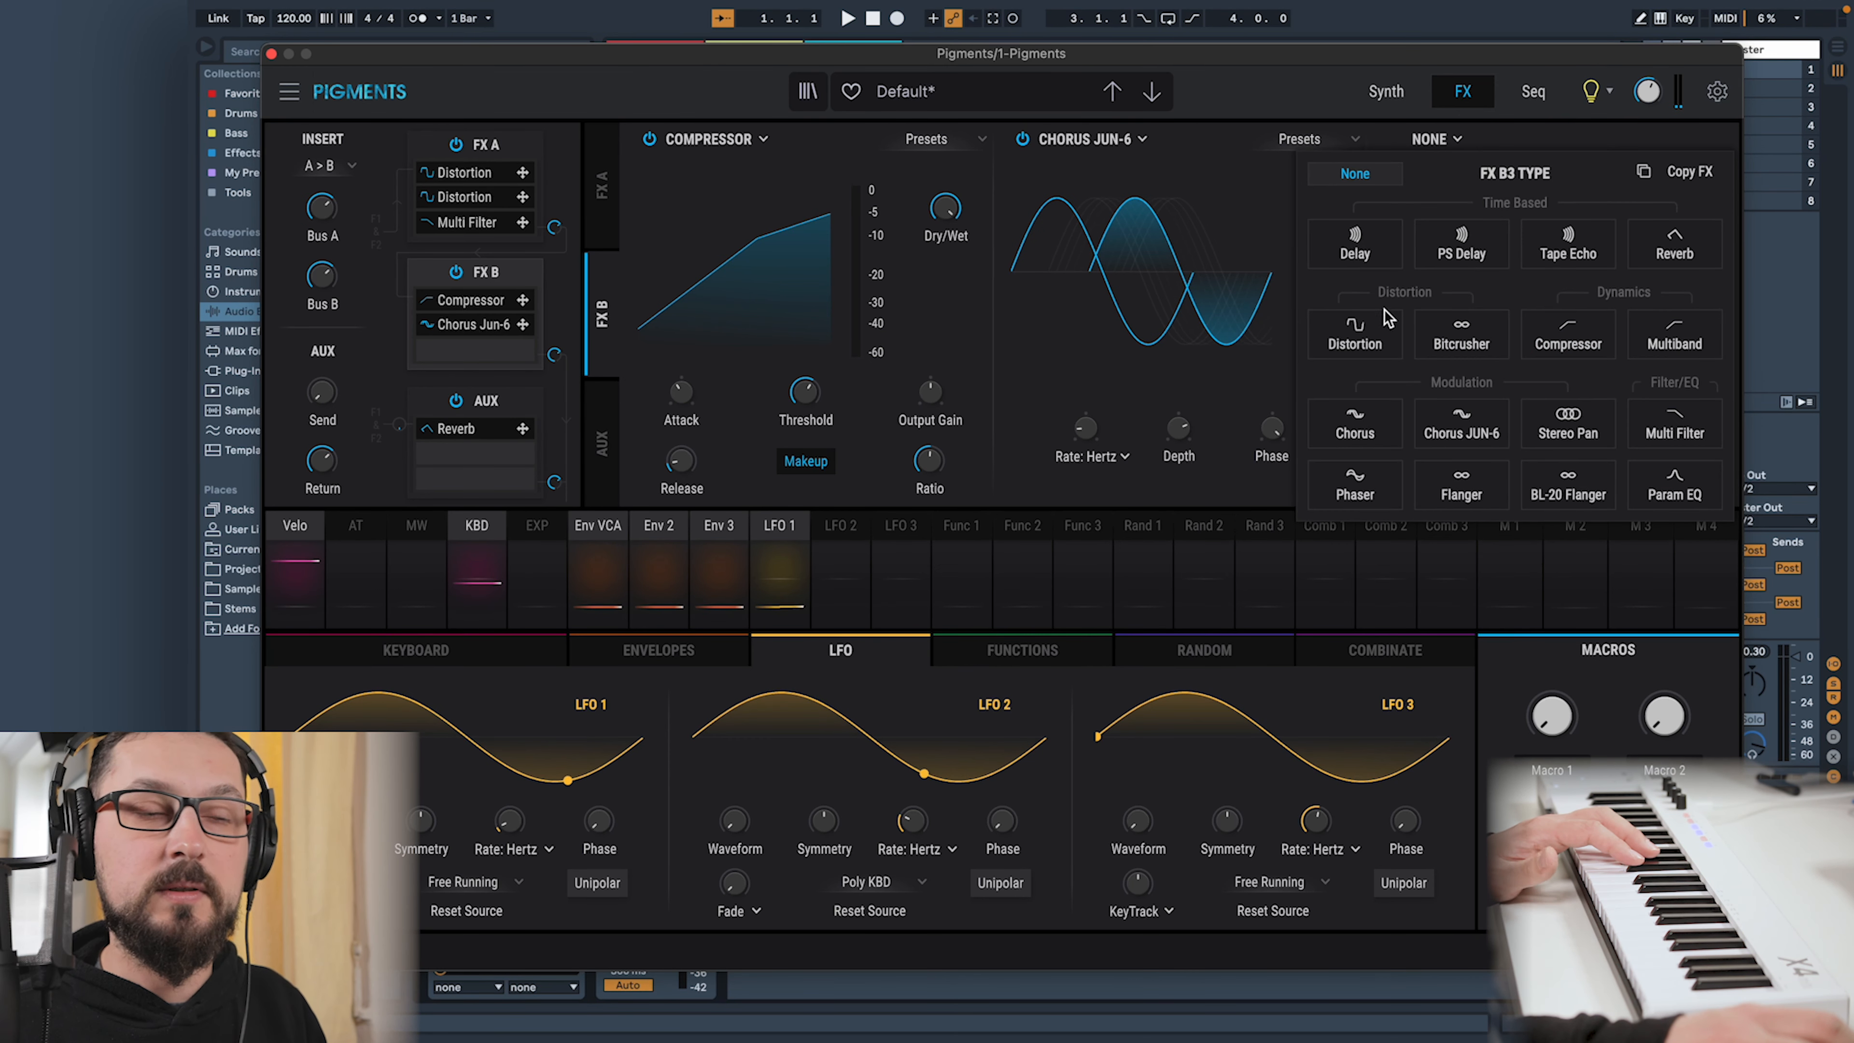
left_click(1354, 245)
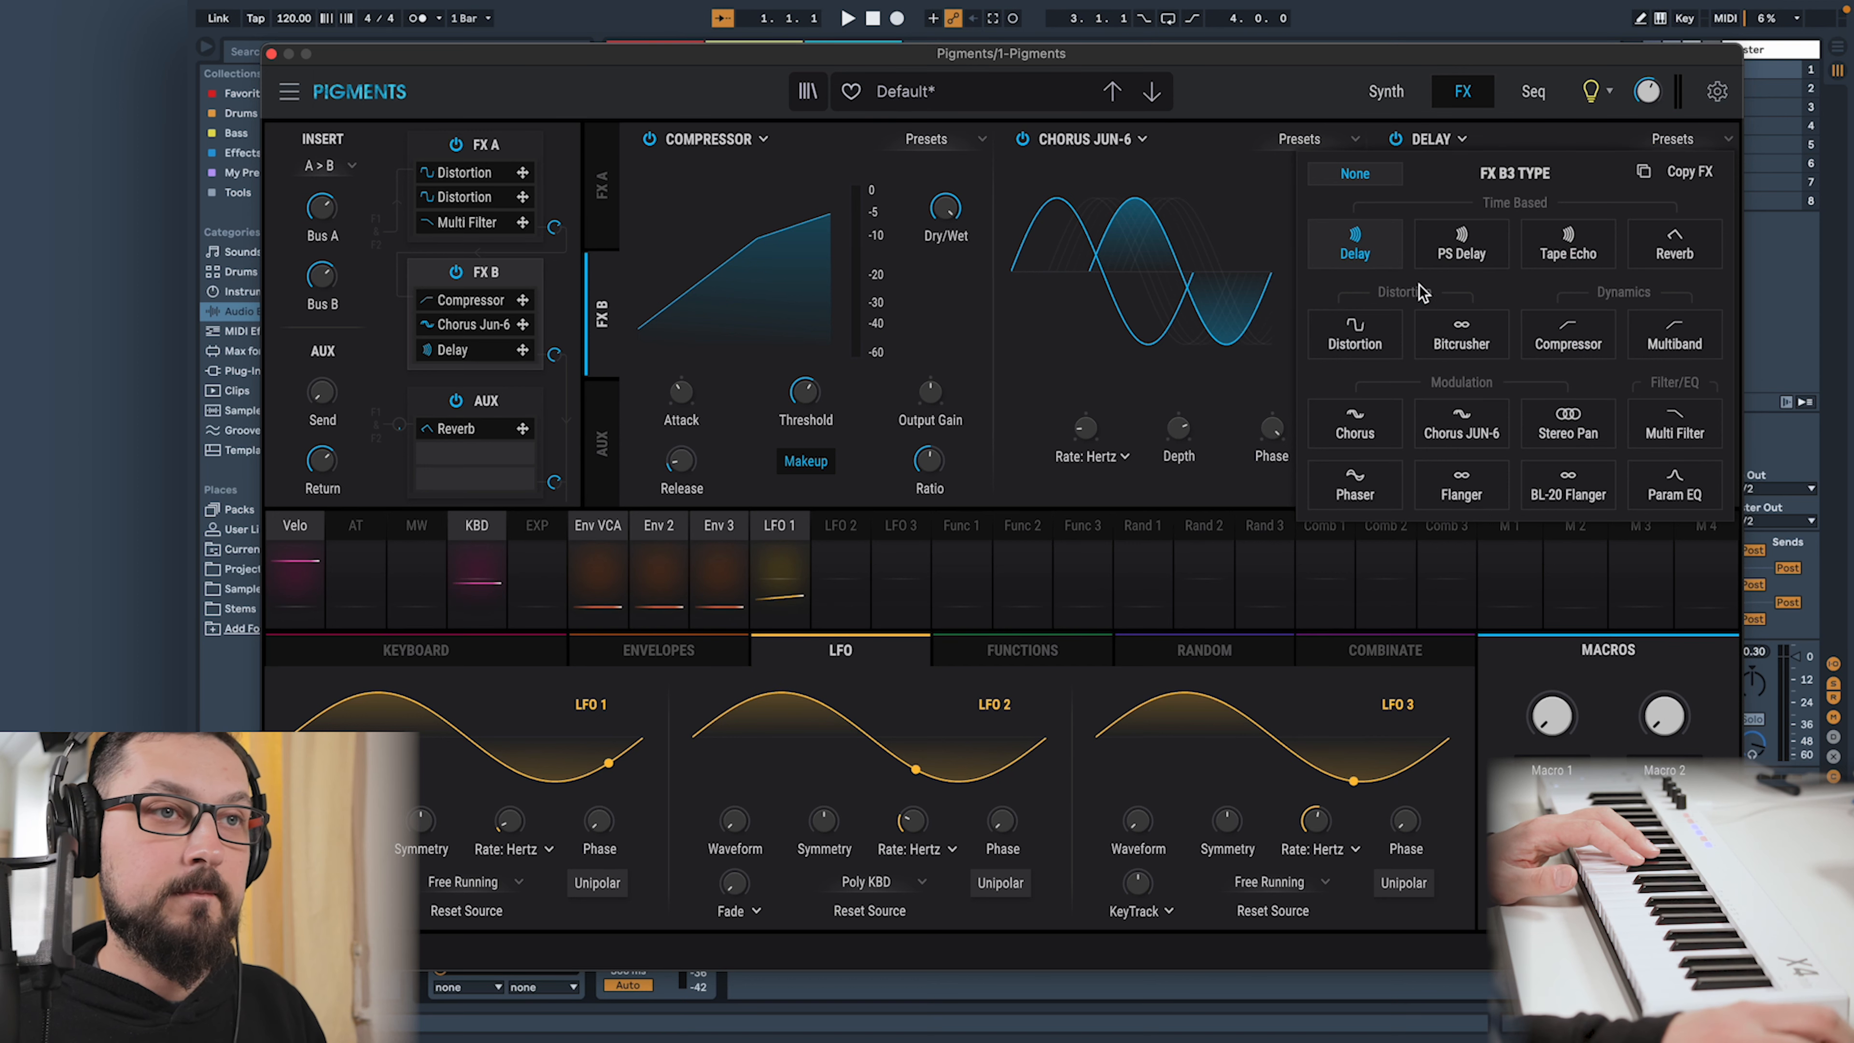
left_click(1582, 461)
left_click_drag(1688, 209, 1688, 209)
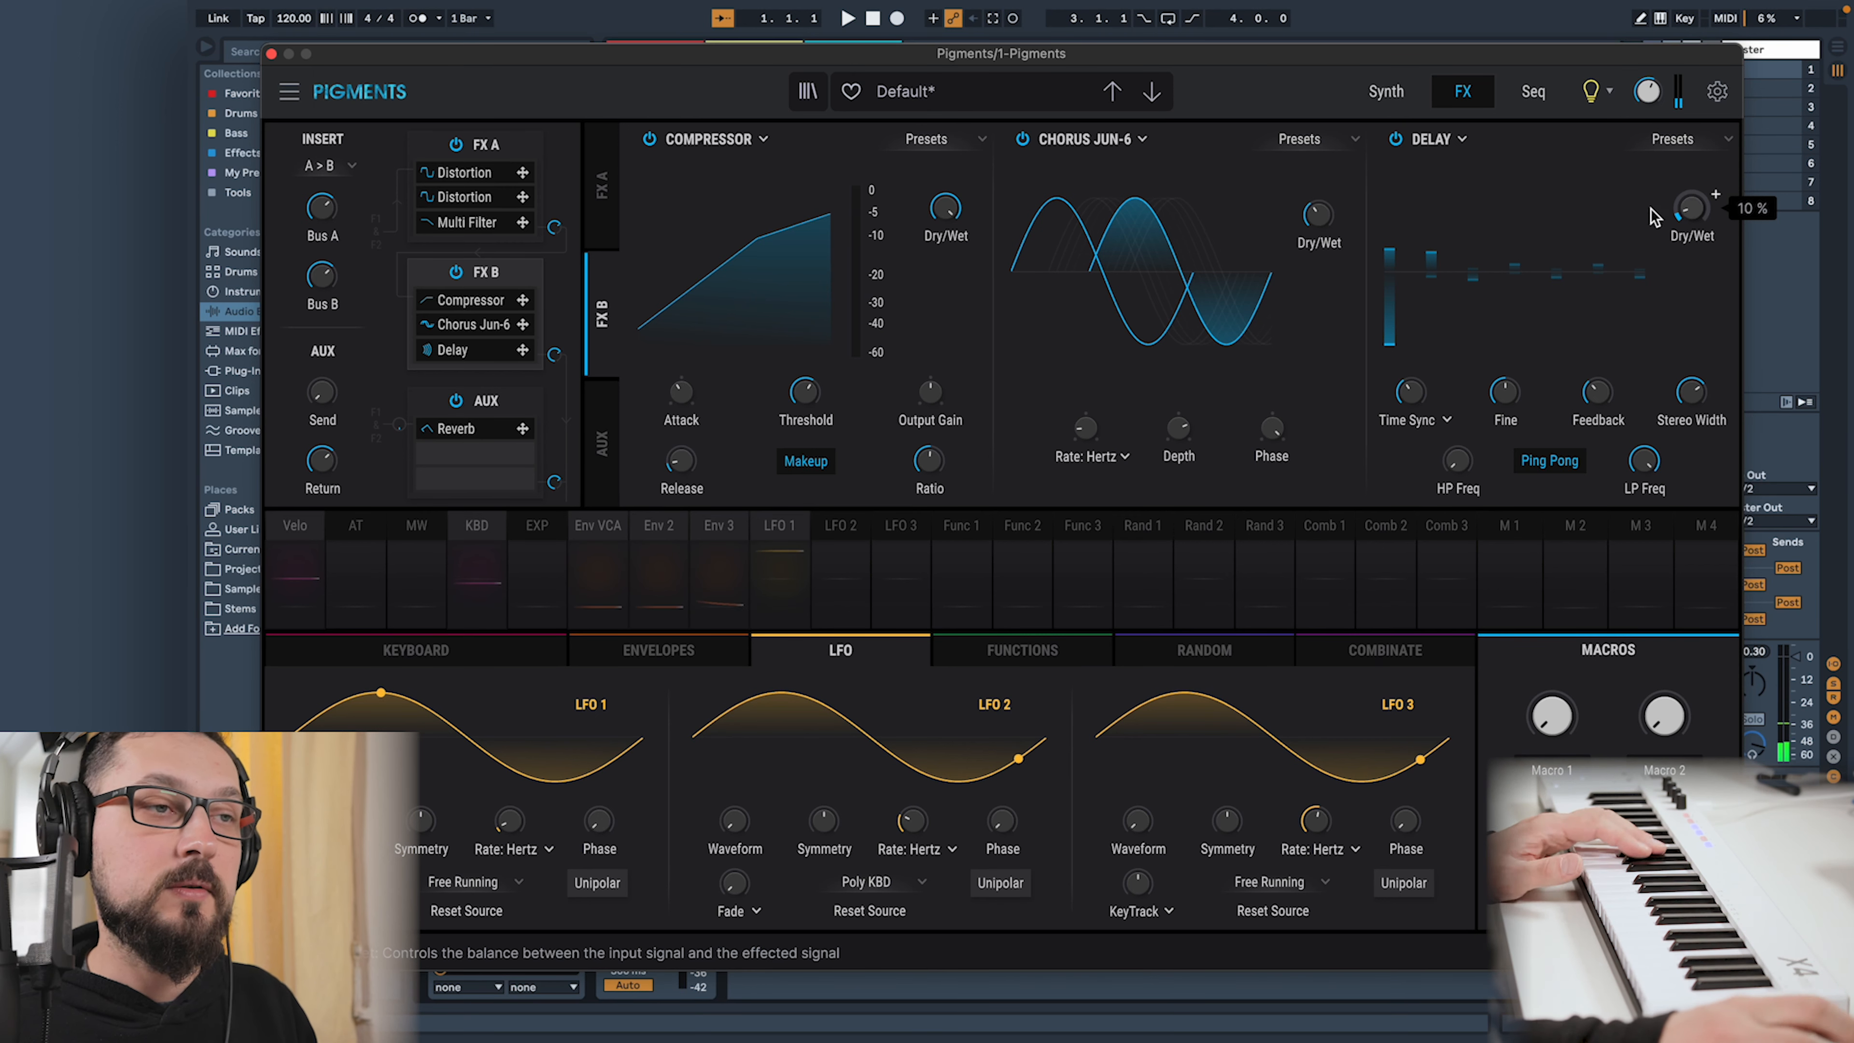
Review the AUX reverb and the FX A chain, and return to the synth engines and filters
left_click(486, 428)
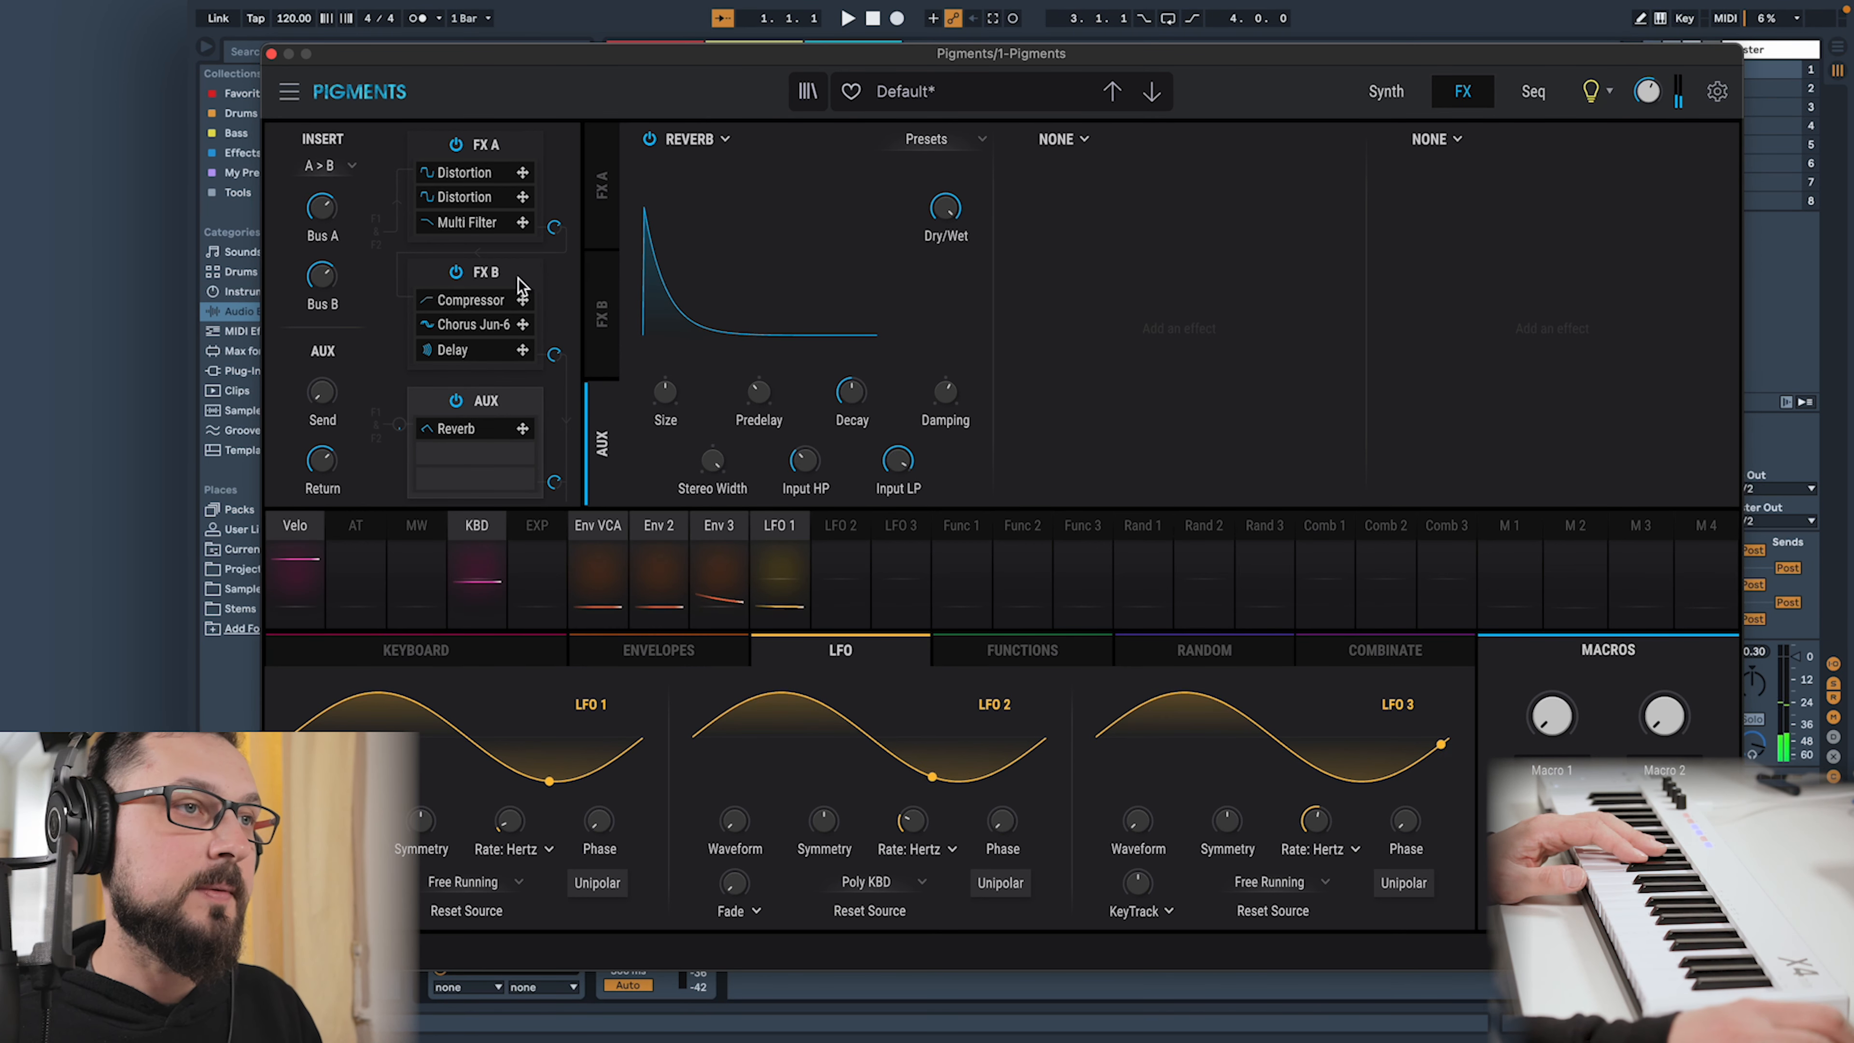
left_click(489, 146)
left_click(1385, 92)
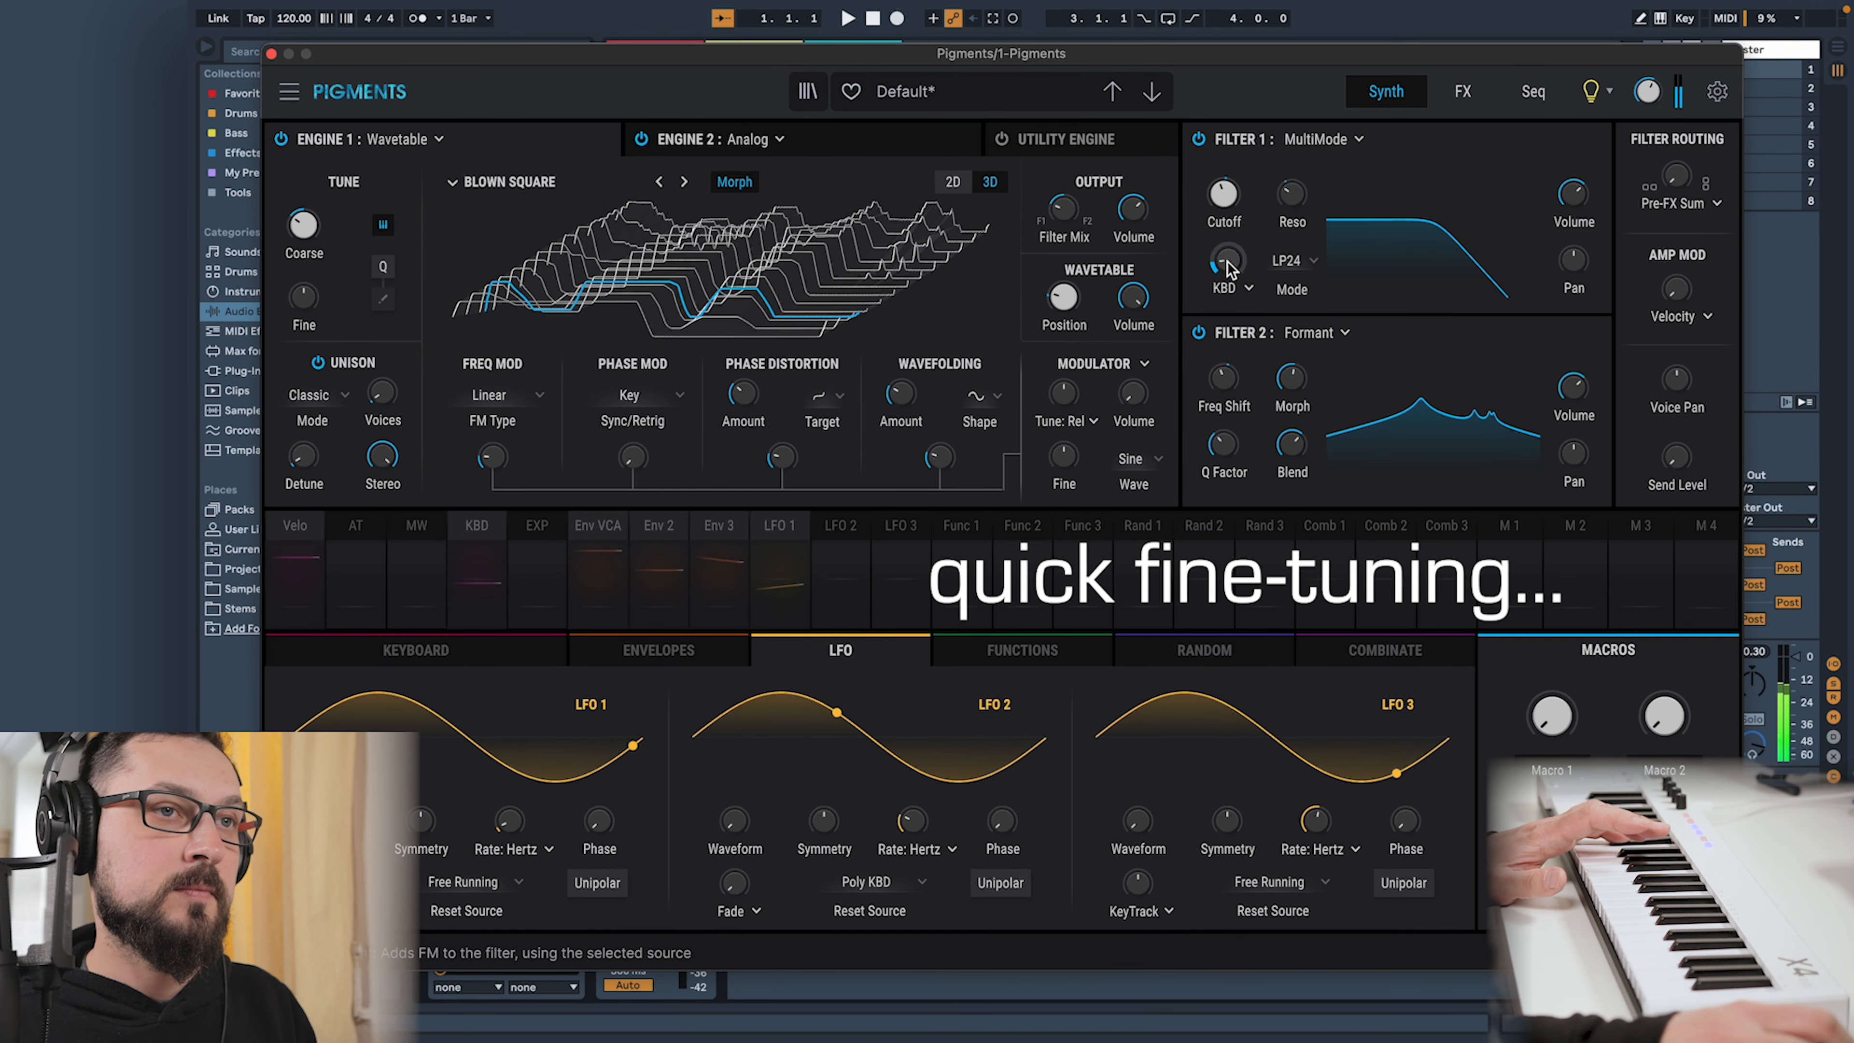
Fine-tune the Filter 1 cutoff and the drive of the FX A distortions
mouse_move(1224, 256)
left_click_drag(1226, 196, 1229, 169)
left_click(1463, 91)
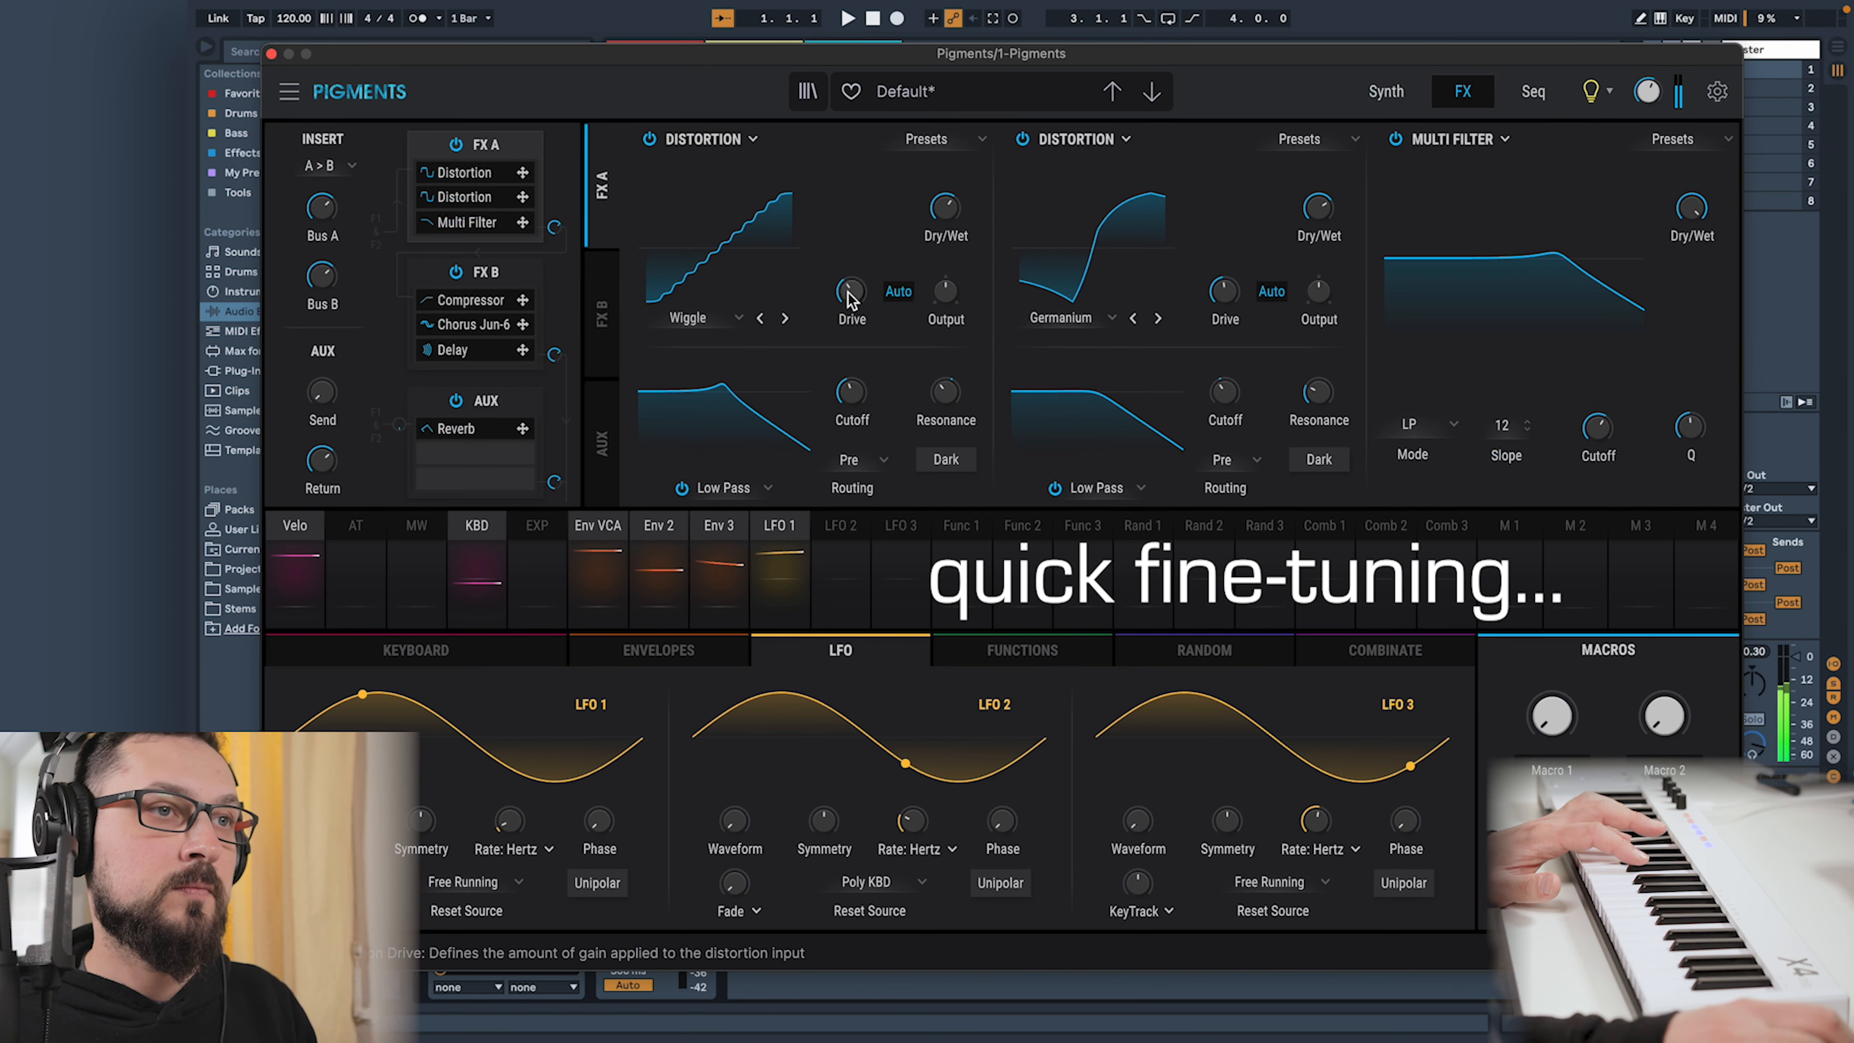
mouse_move(851, 254)
left_click_drag(1225, 252, 1224, 241)
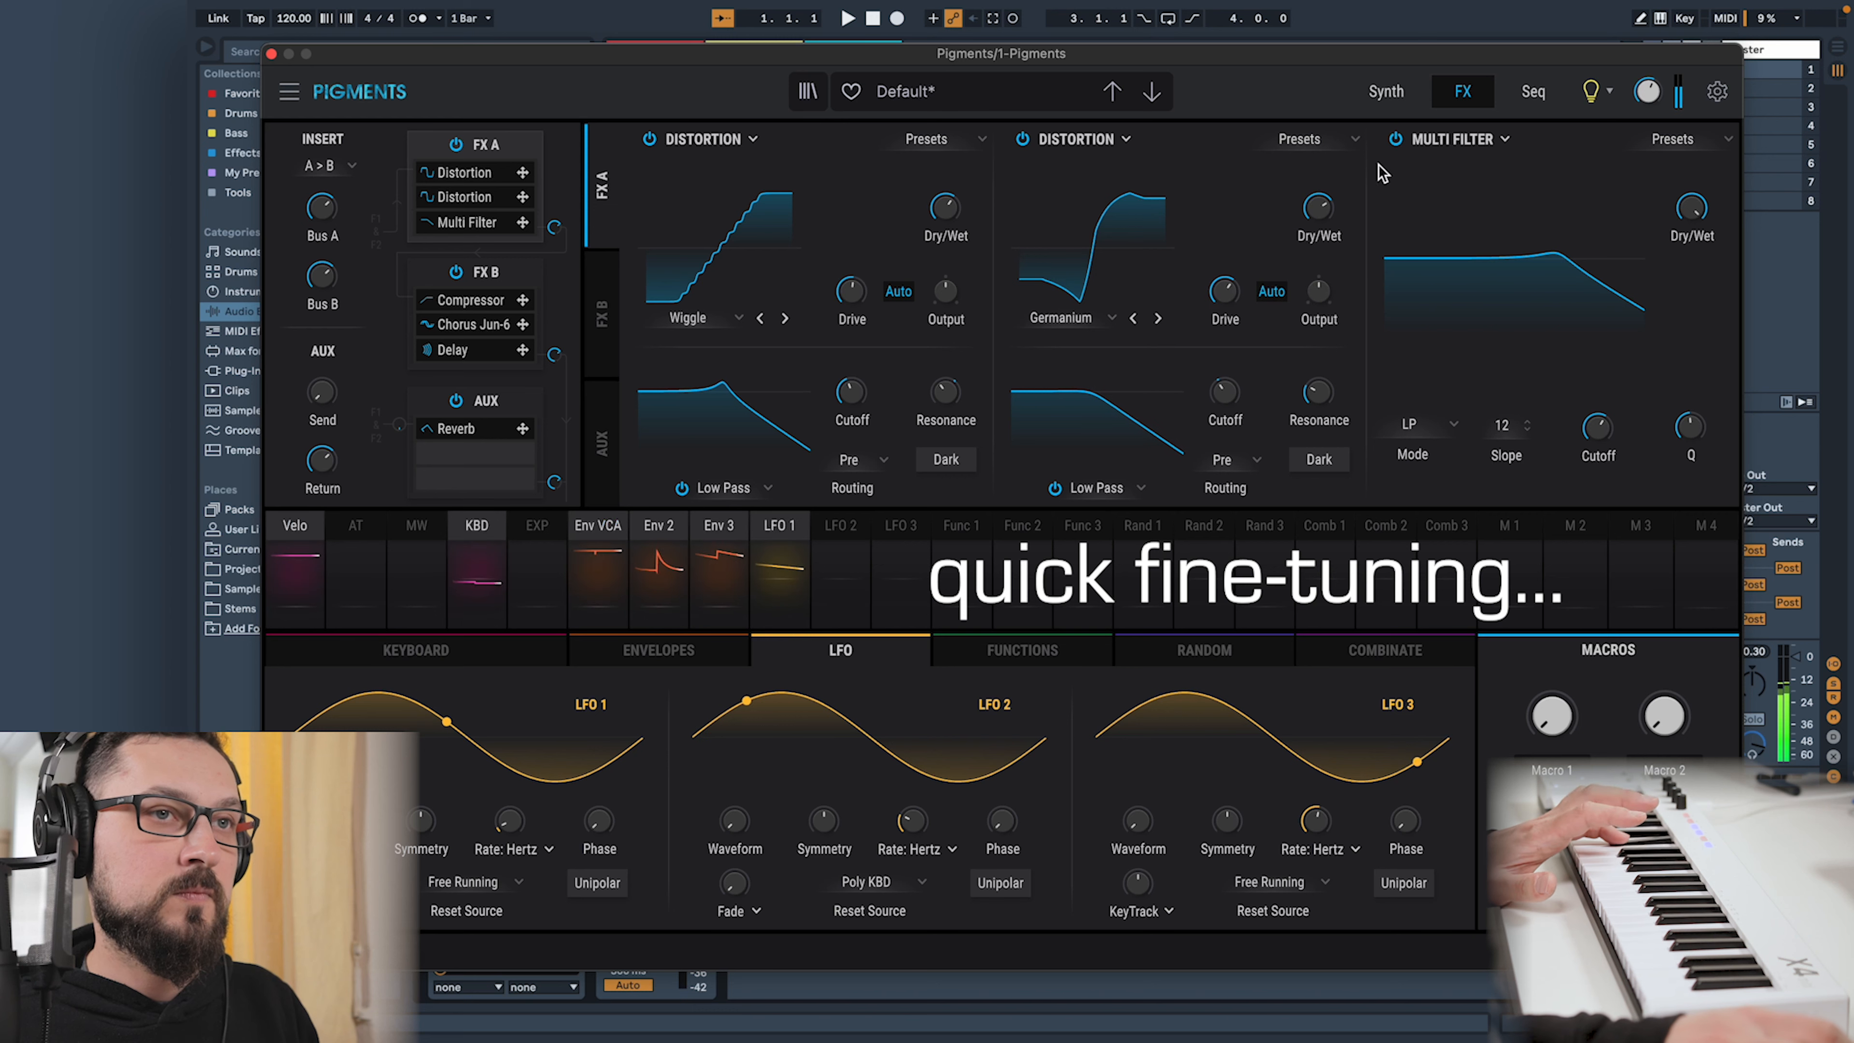
Compare the sound with FX A's Multi Filter bypassed, re-enable it and reduce its Dry/Wet
left_click(1395, 140)
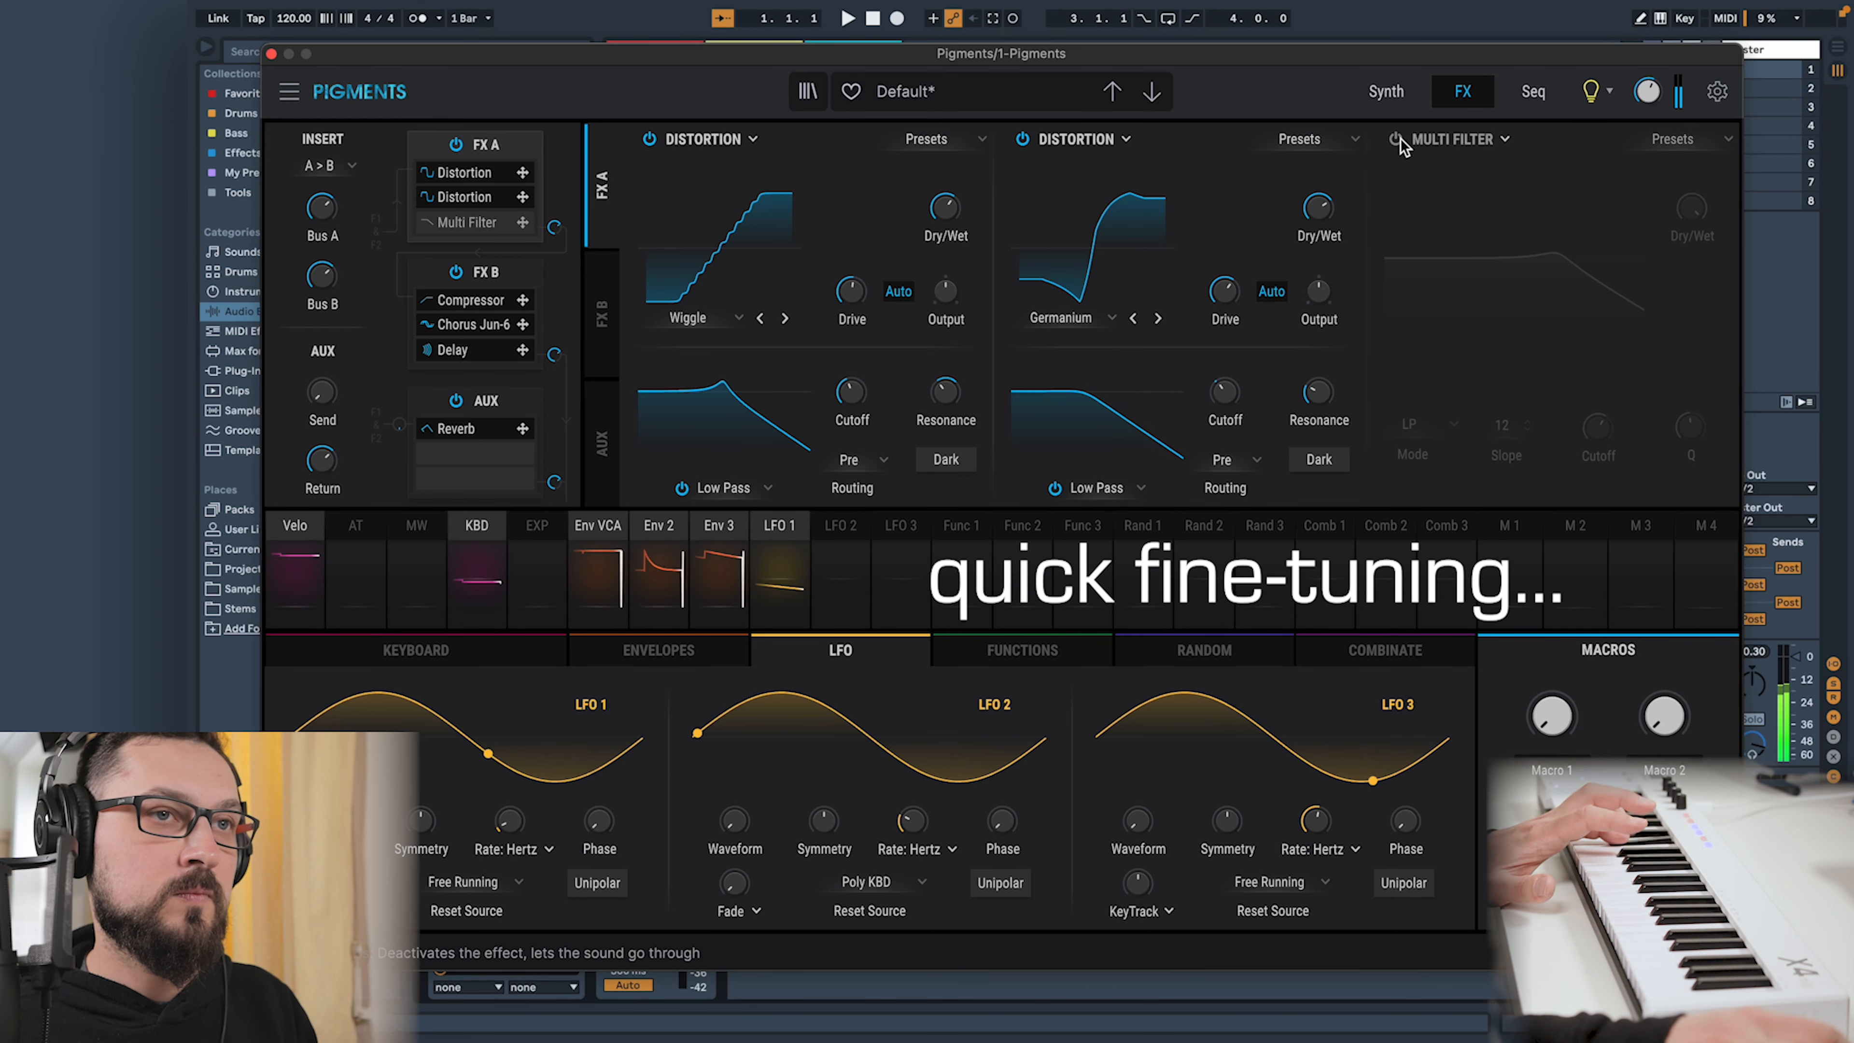
left_click(1395, 140)
mouse_move(1690, 208)
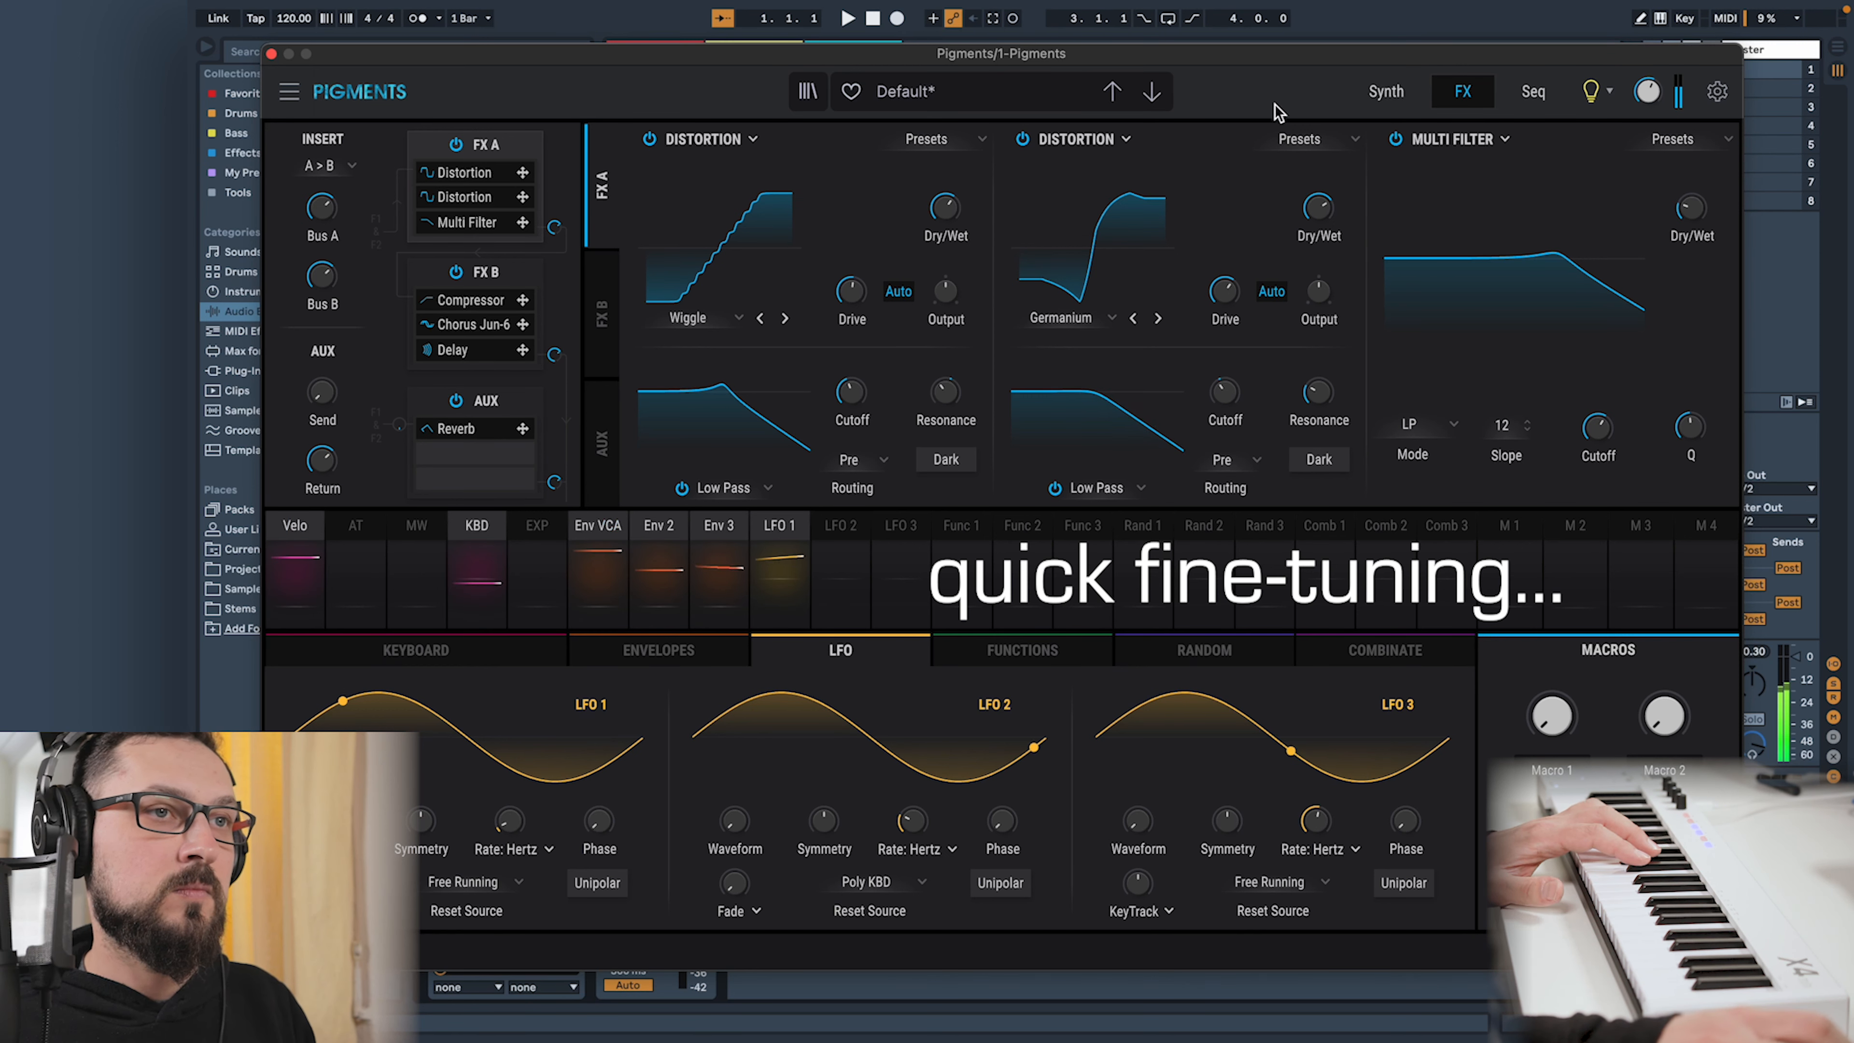
Set the first FX A distortion's drive to about 31 dB and adjust both distortions' filter cutoffs
left_click_drag(873, 278, 874, 276)
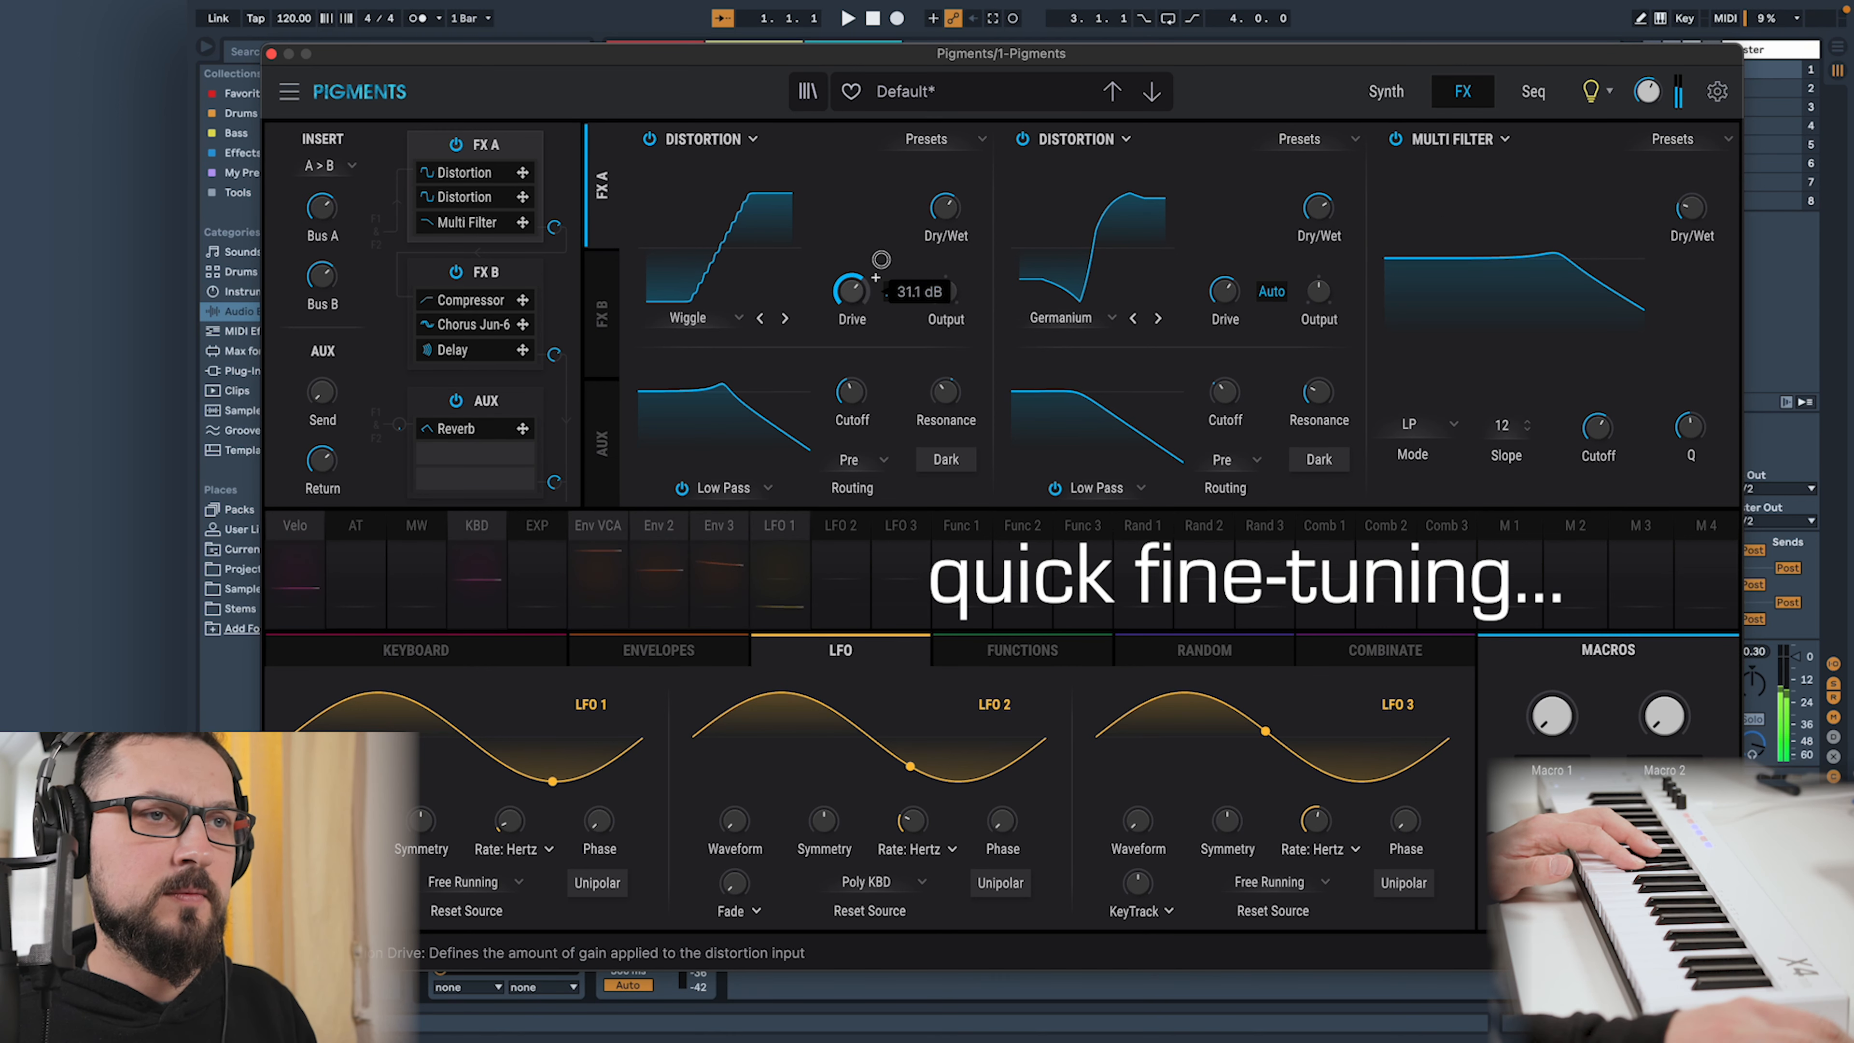
left_click_drag(859, 371, 857, 362)
mouse_move(1225, 387)
left_mouse_down()
mouse_move(1249, 312)
mouse_move(1242, 356)
left_mouse_up()
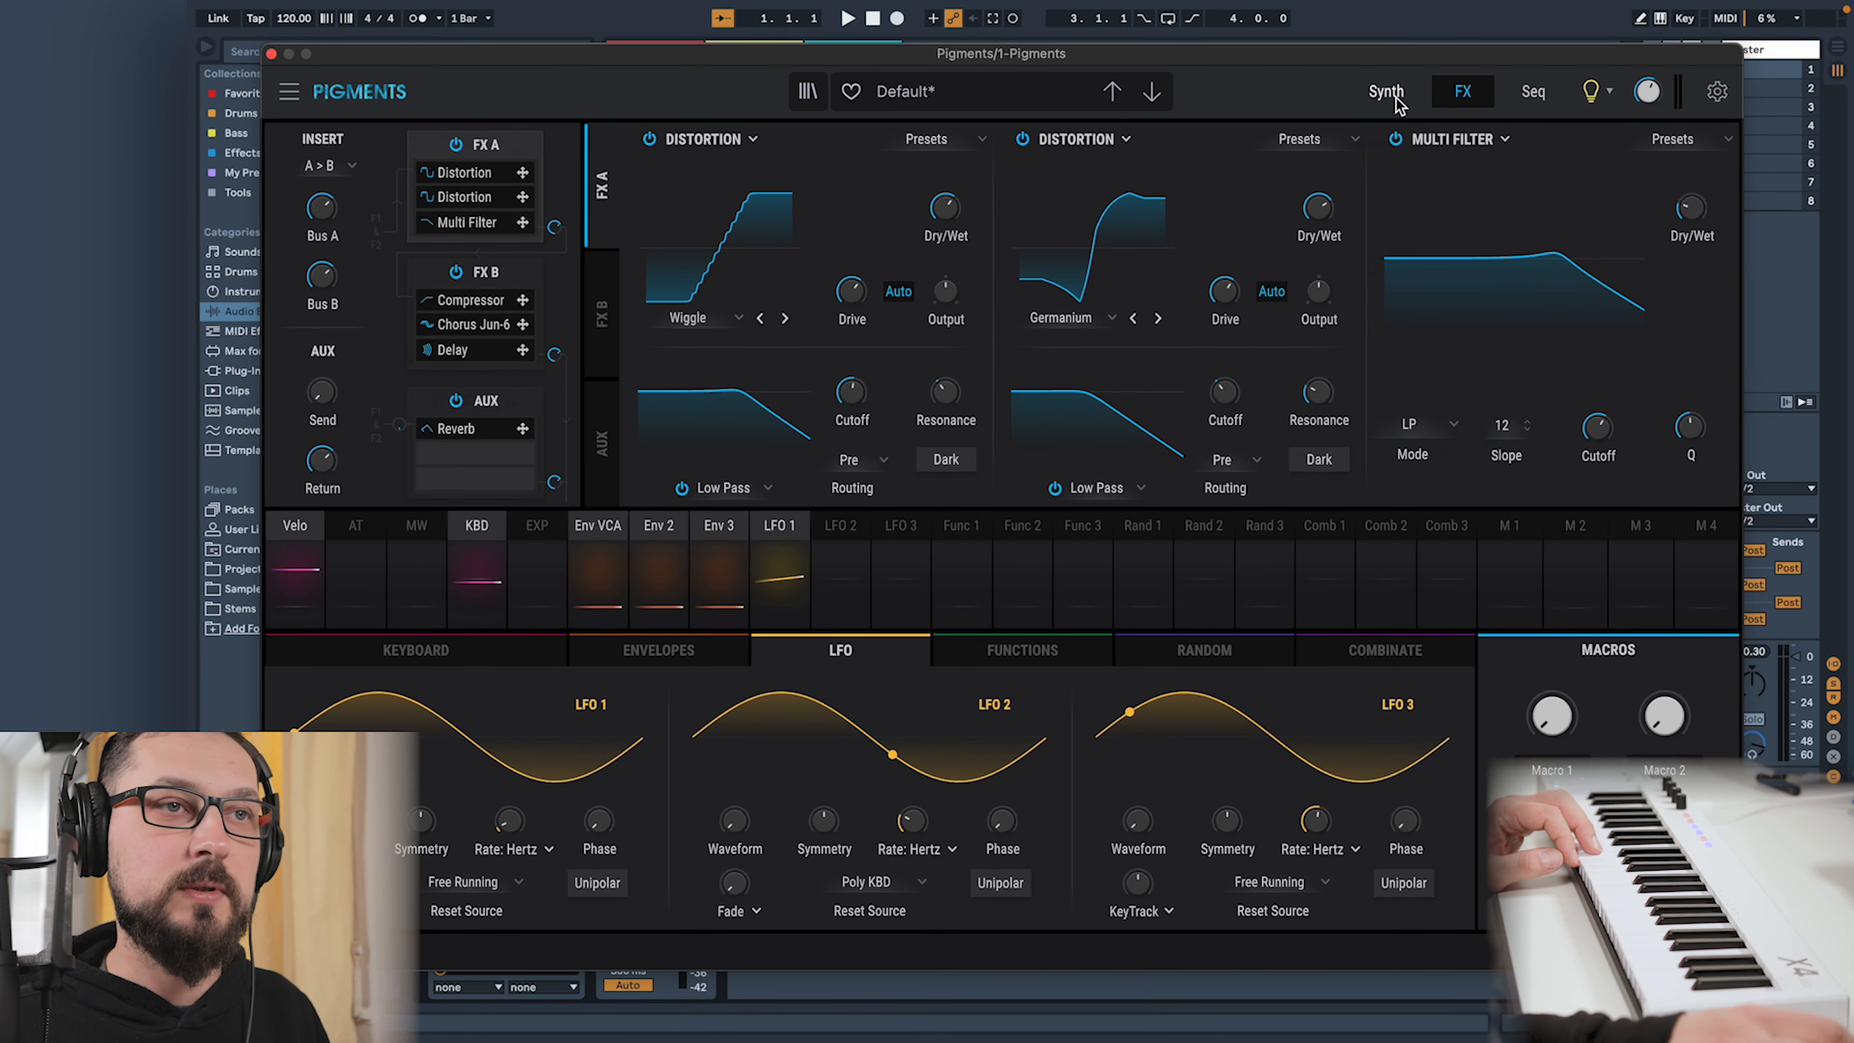
Set the Filter 1 cutoff to about 629 Hz and readjust the filter cutoffs of both FX A distortions
left_click(1394, 97)
left_click_drag(1224, 193, 1246, 179)
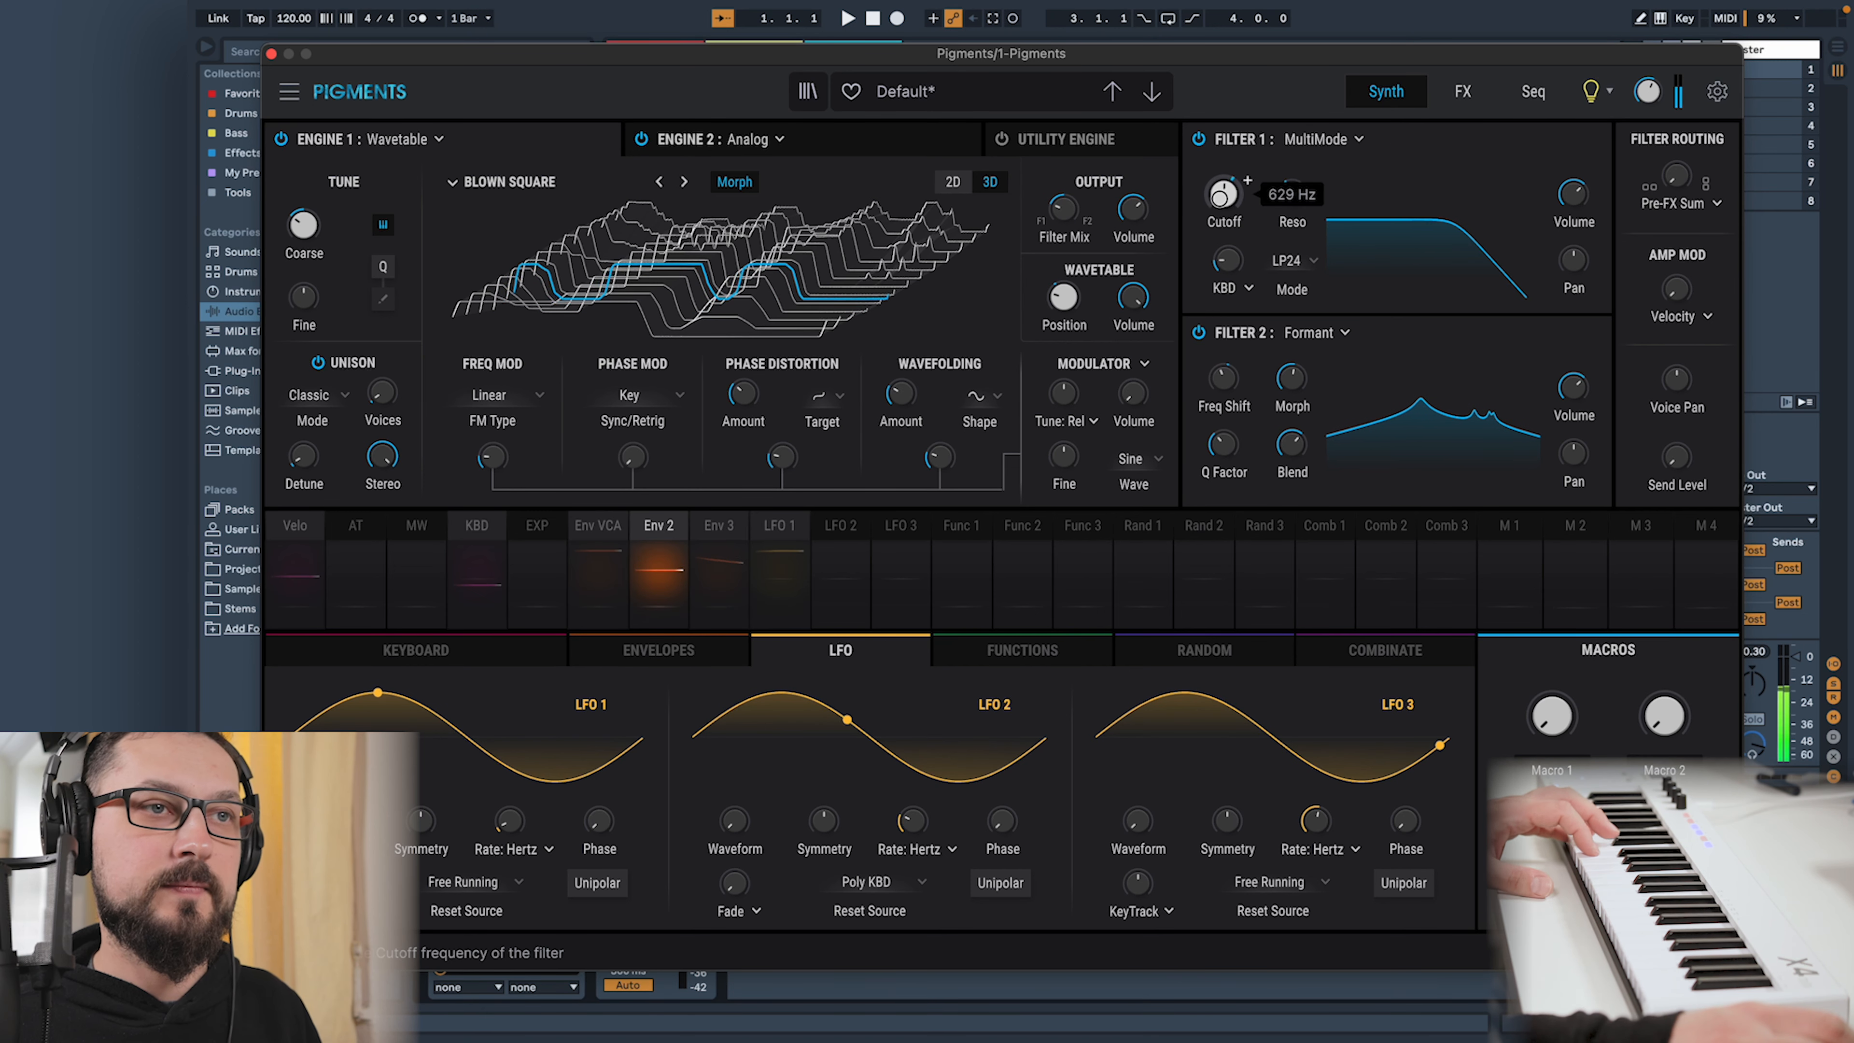
left_click(1450, 96)
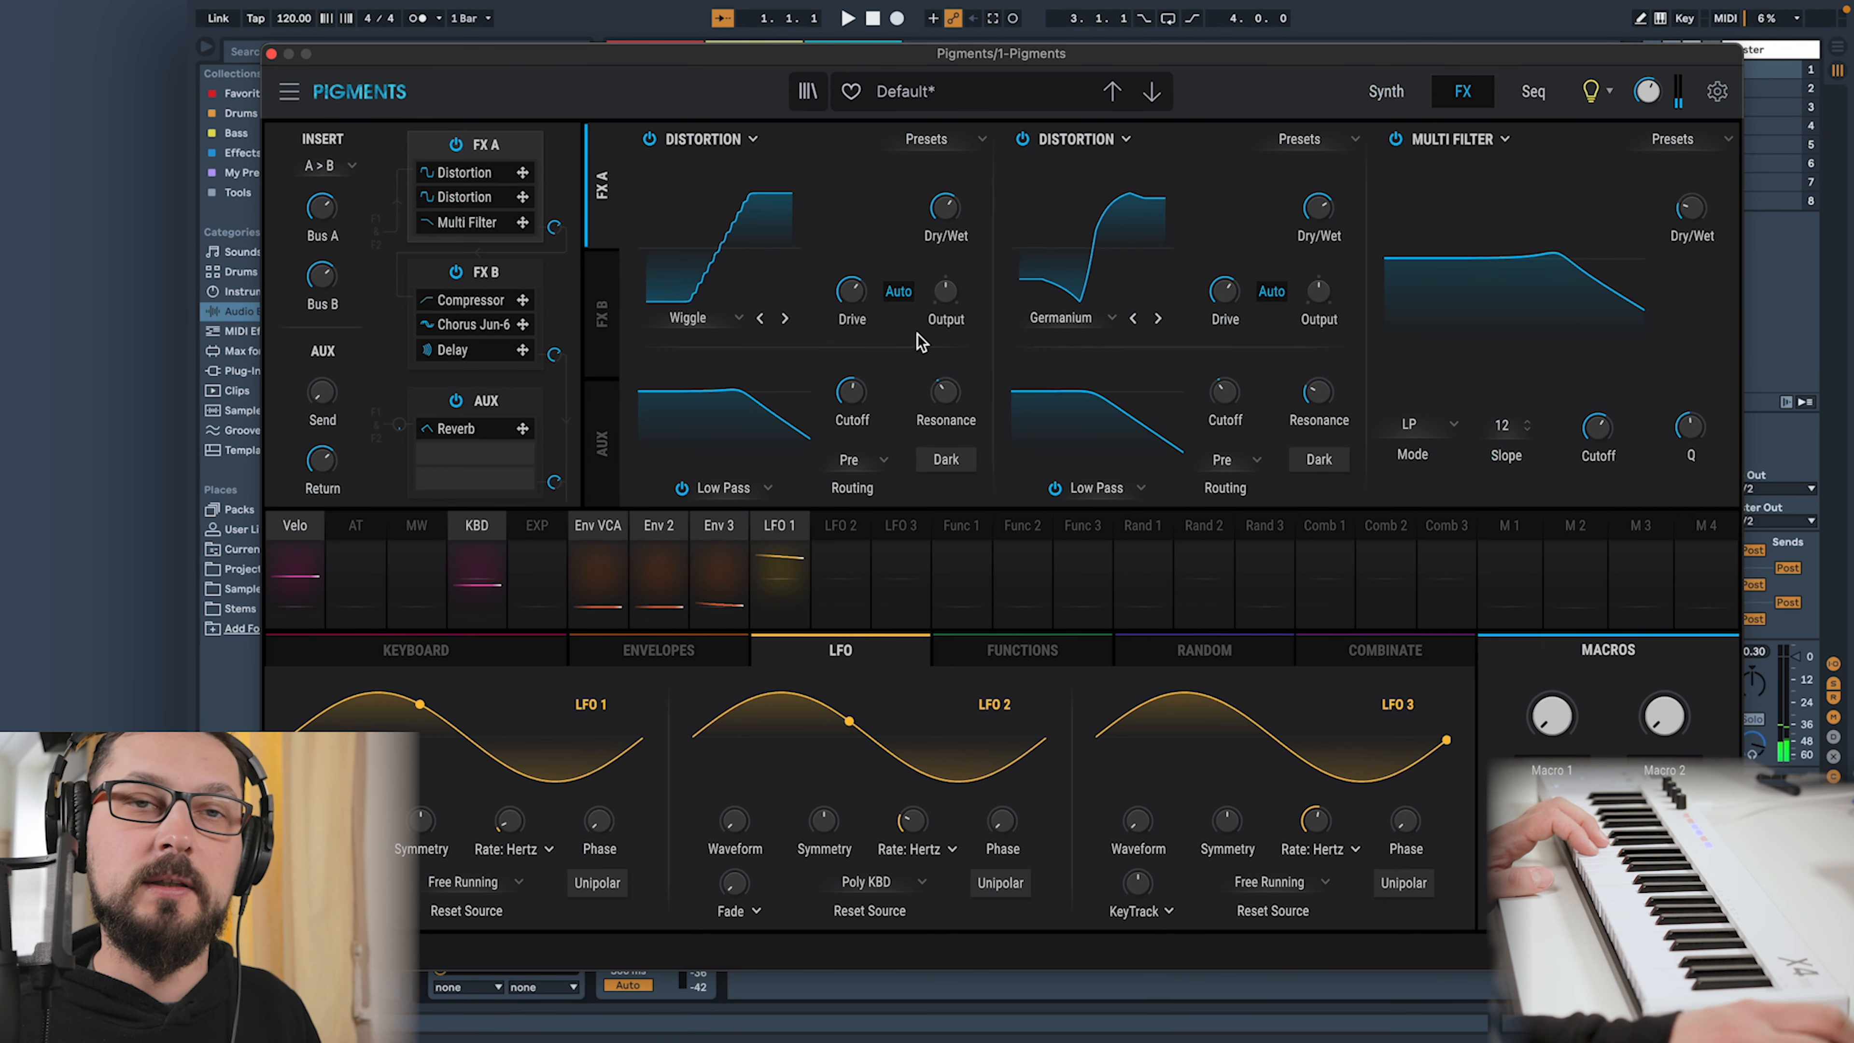
mouse_move(857, 396)
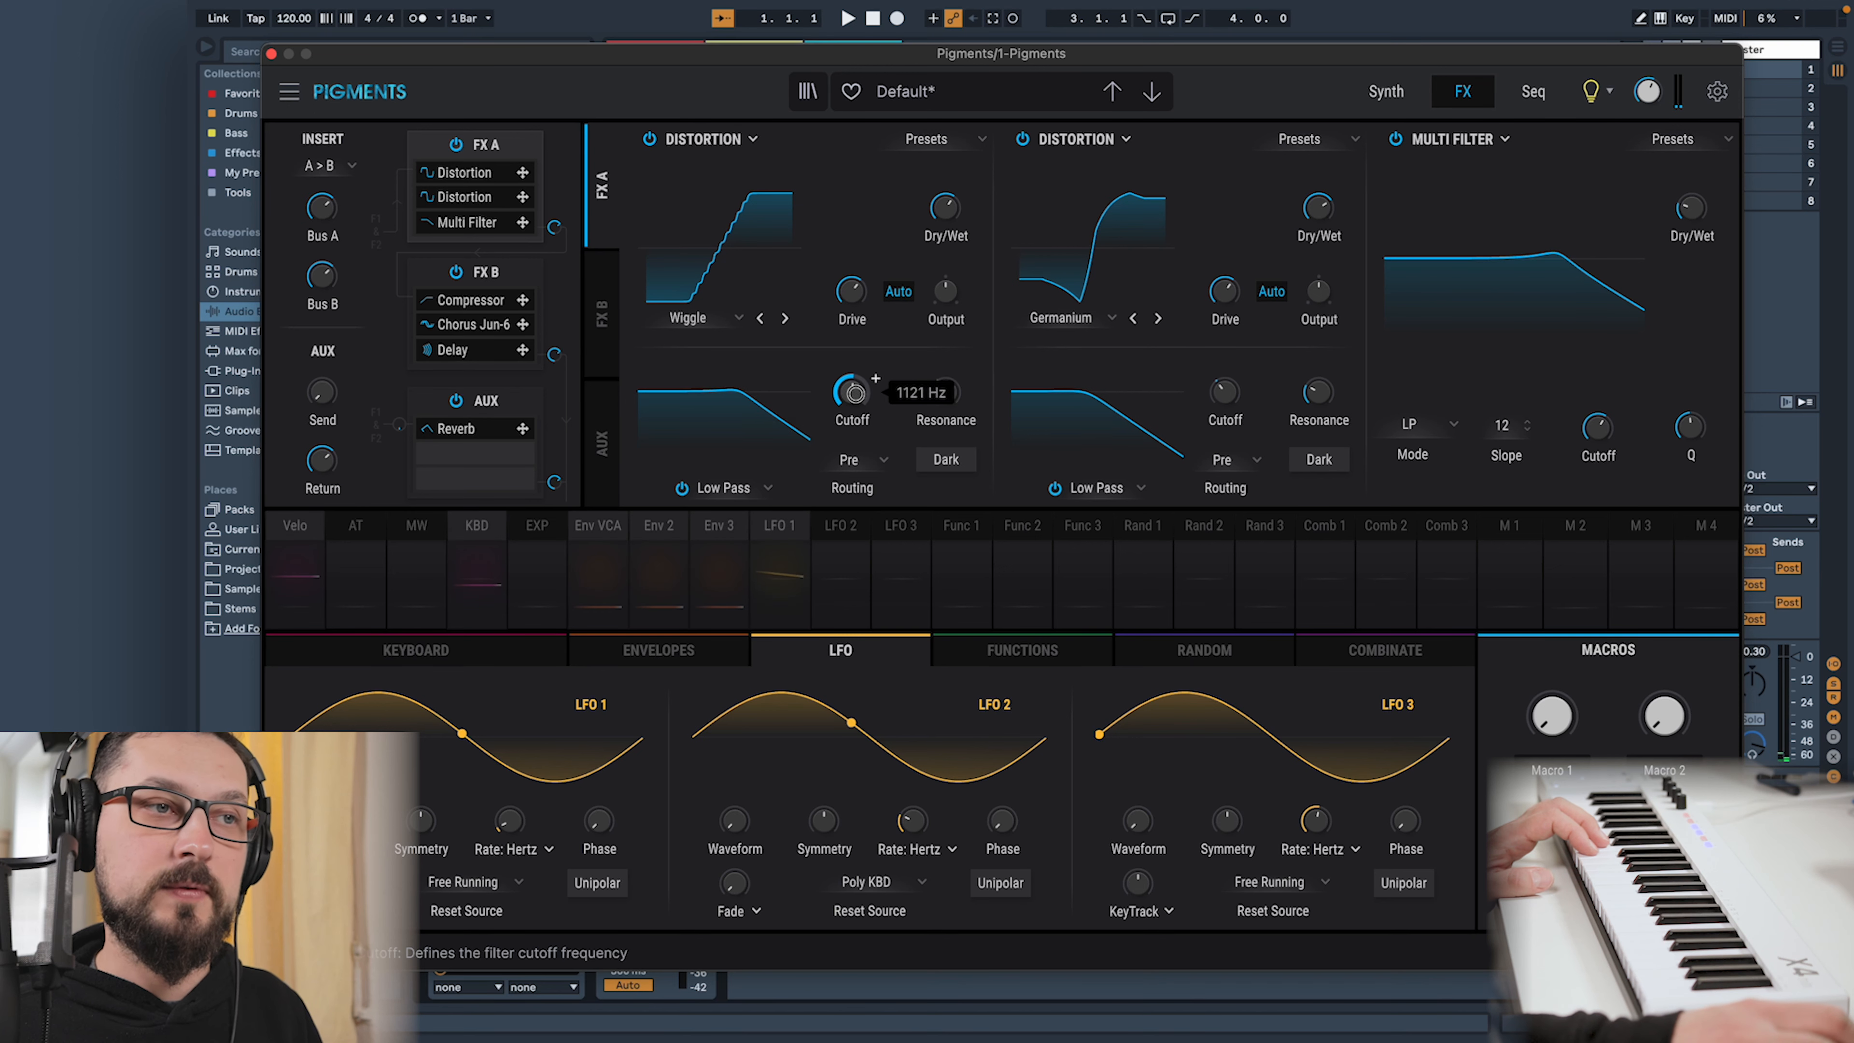
mouse_move(1226, 422)
left_click_drag(1227, 423, 1227, 427)
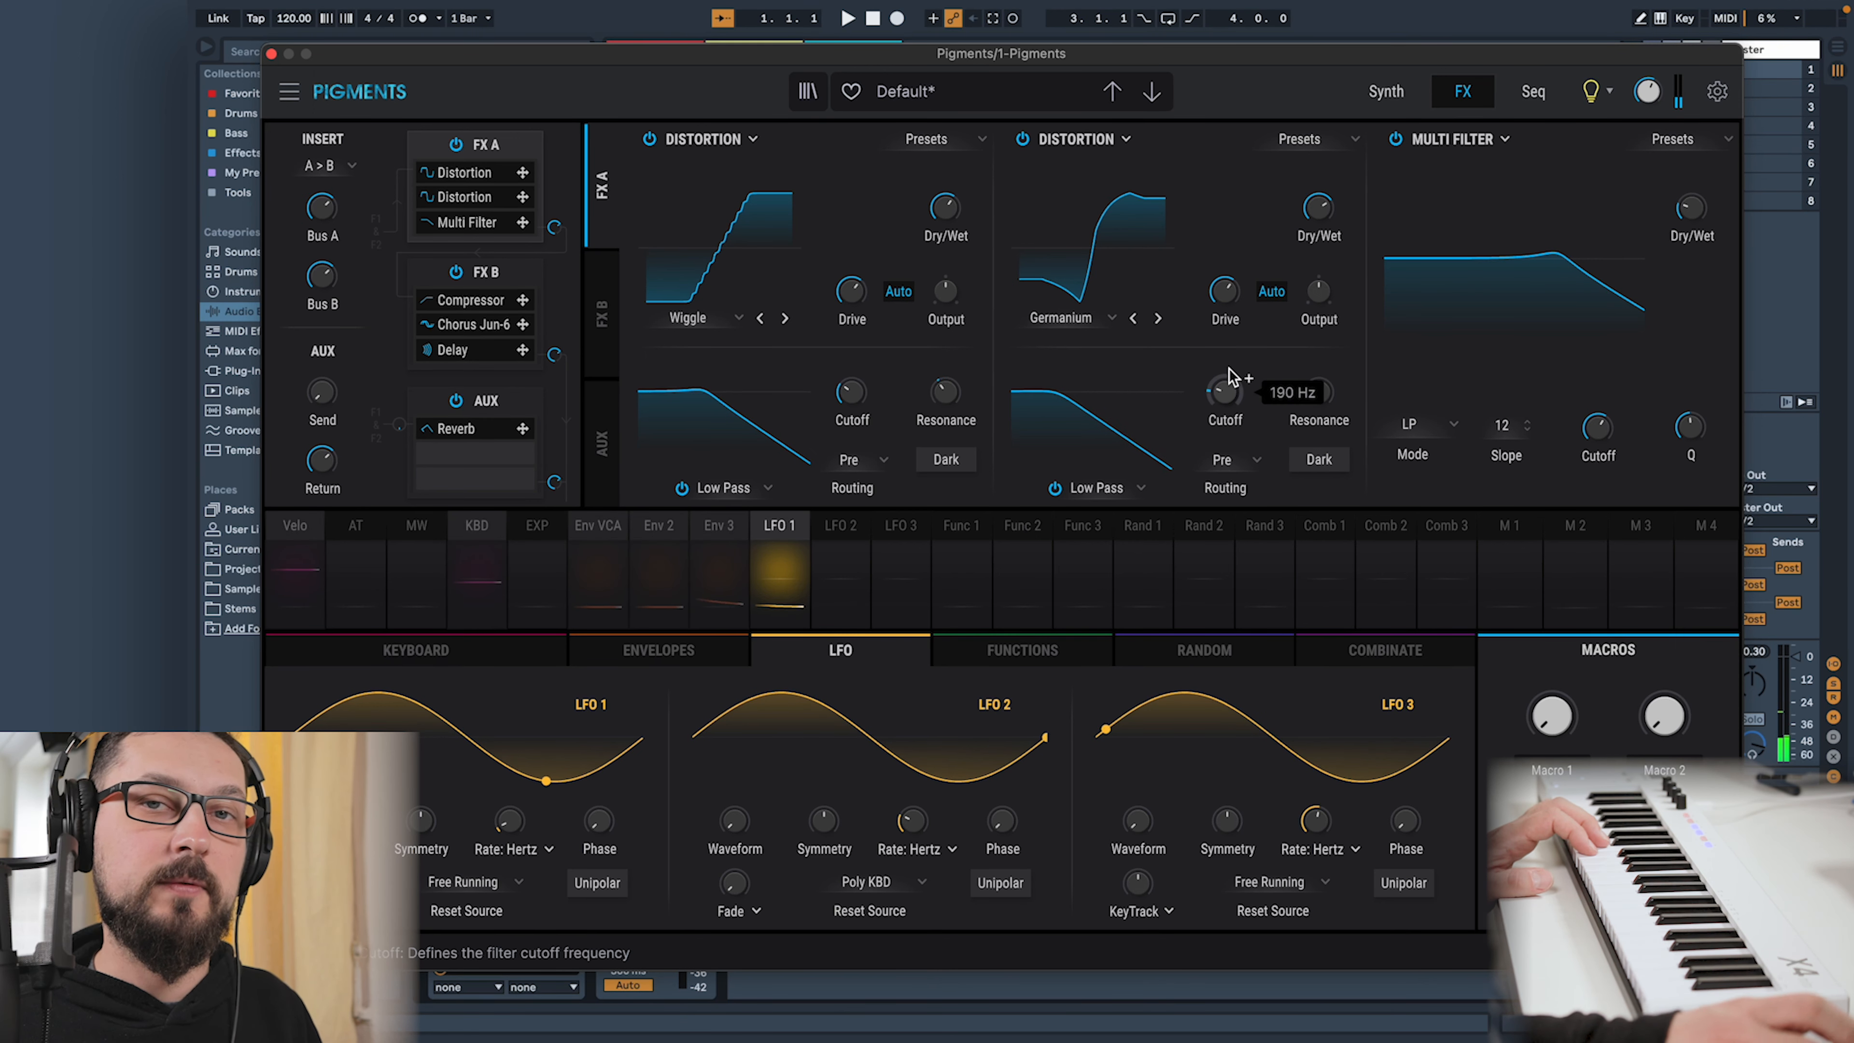
left_click_drag(1230, 376, 1228, 343)
Assign Macro 1 to the FX A distortion filter cutoffs, 0.30 on the first and 0.37 on the second, and set the macro to about 0.21
mouse_move(1567, 718)
left_click(1512, 577)
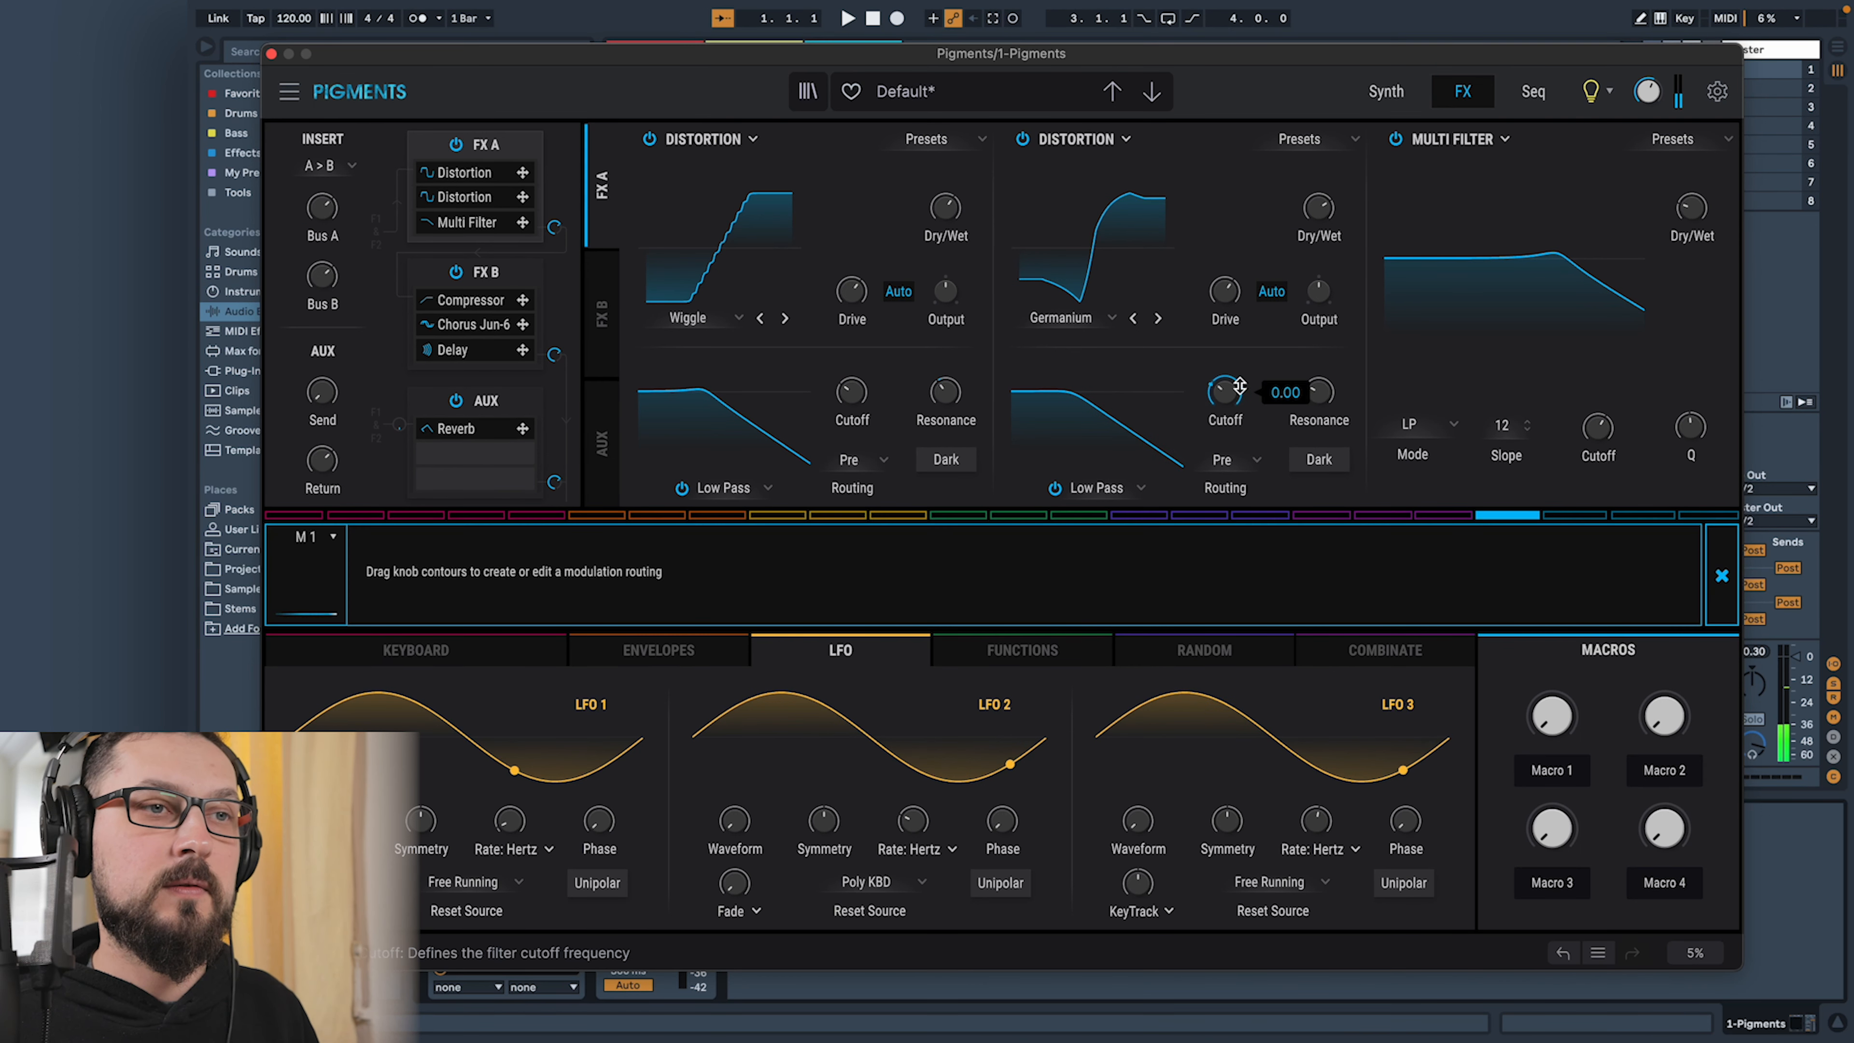
left_click_drag(1225, 377, 1225, 315)
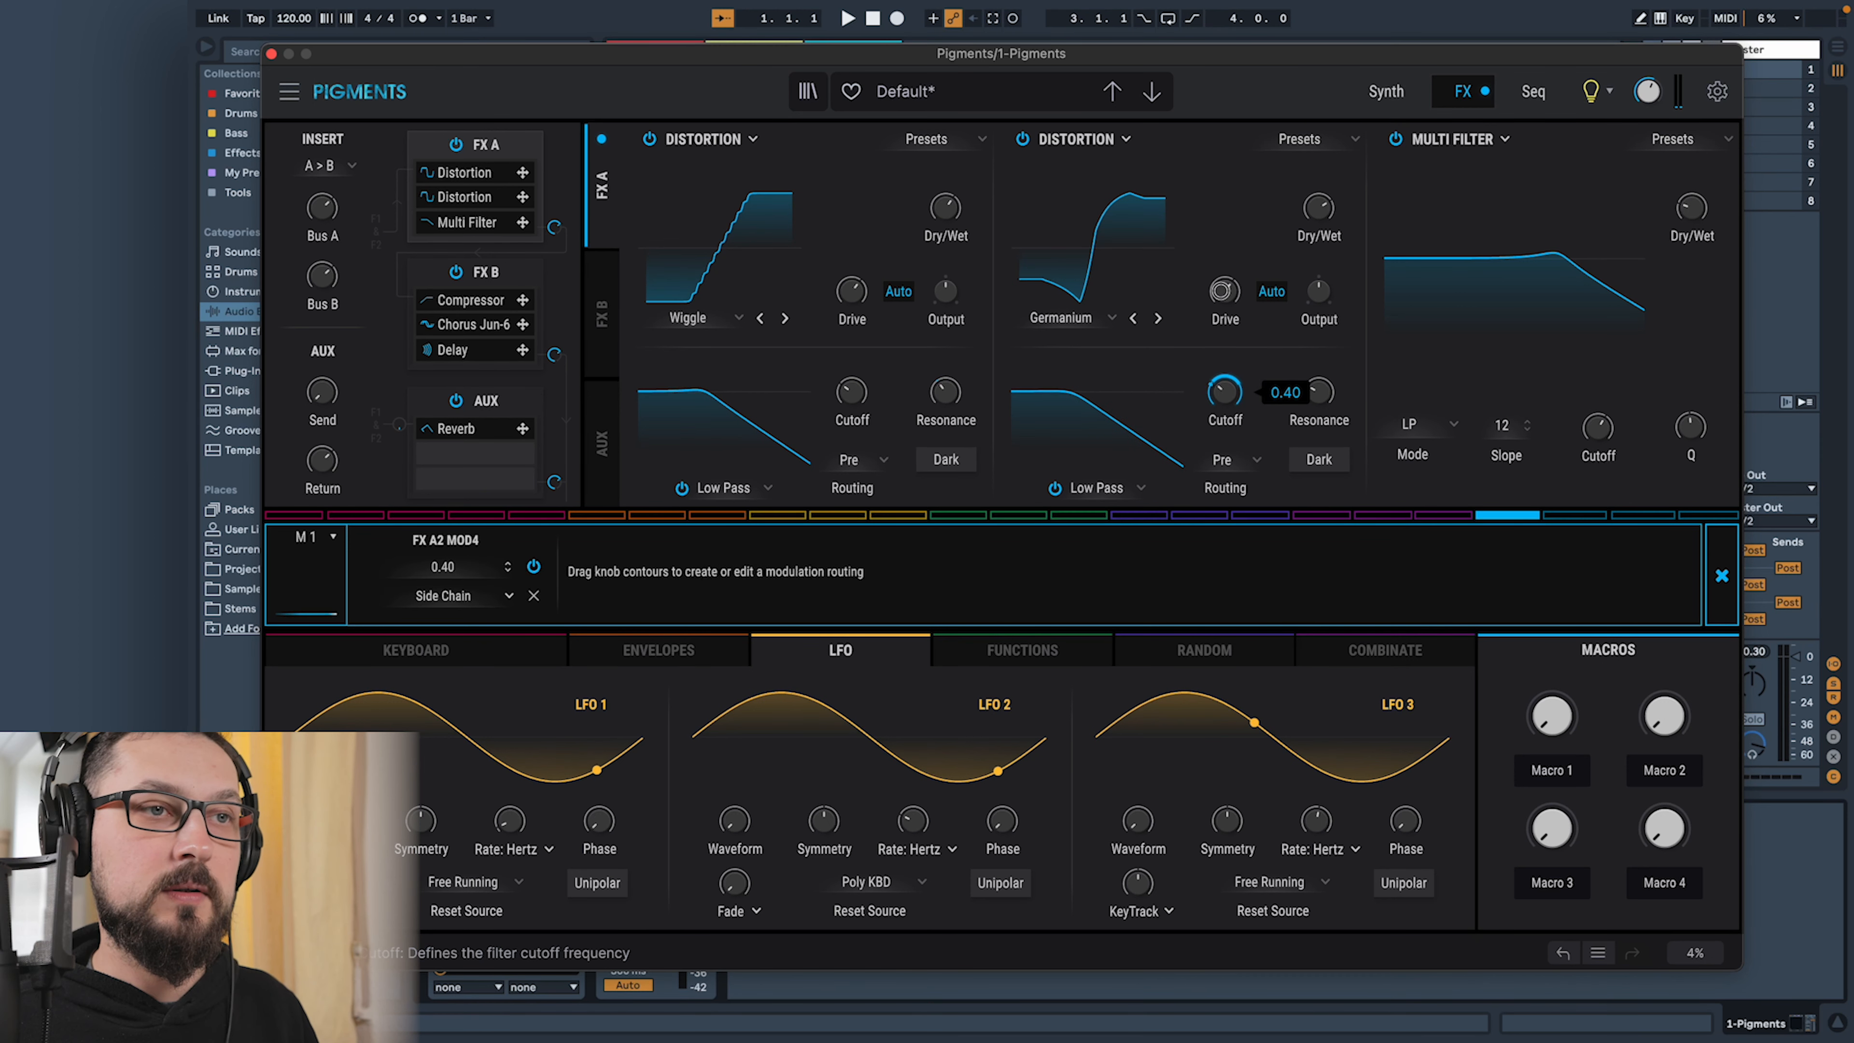
left_click_drag(851, 377, 855, 333)
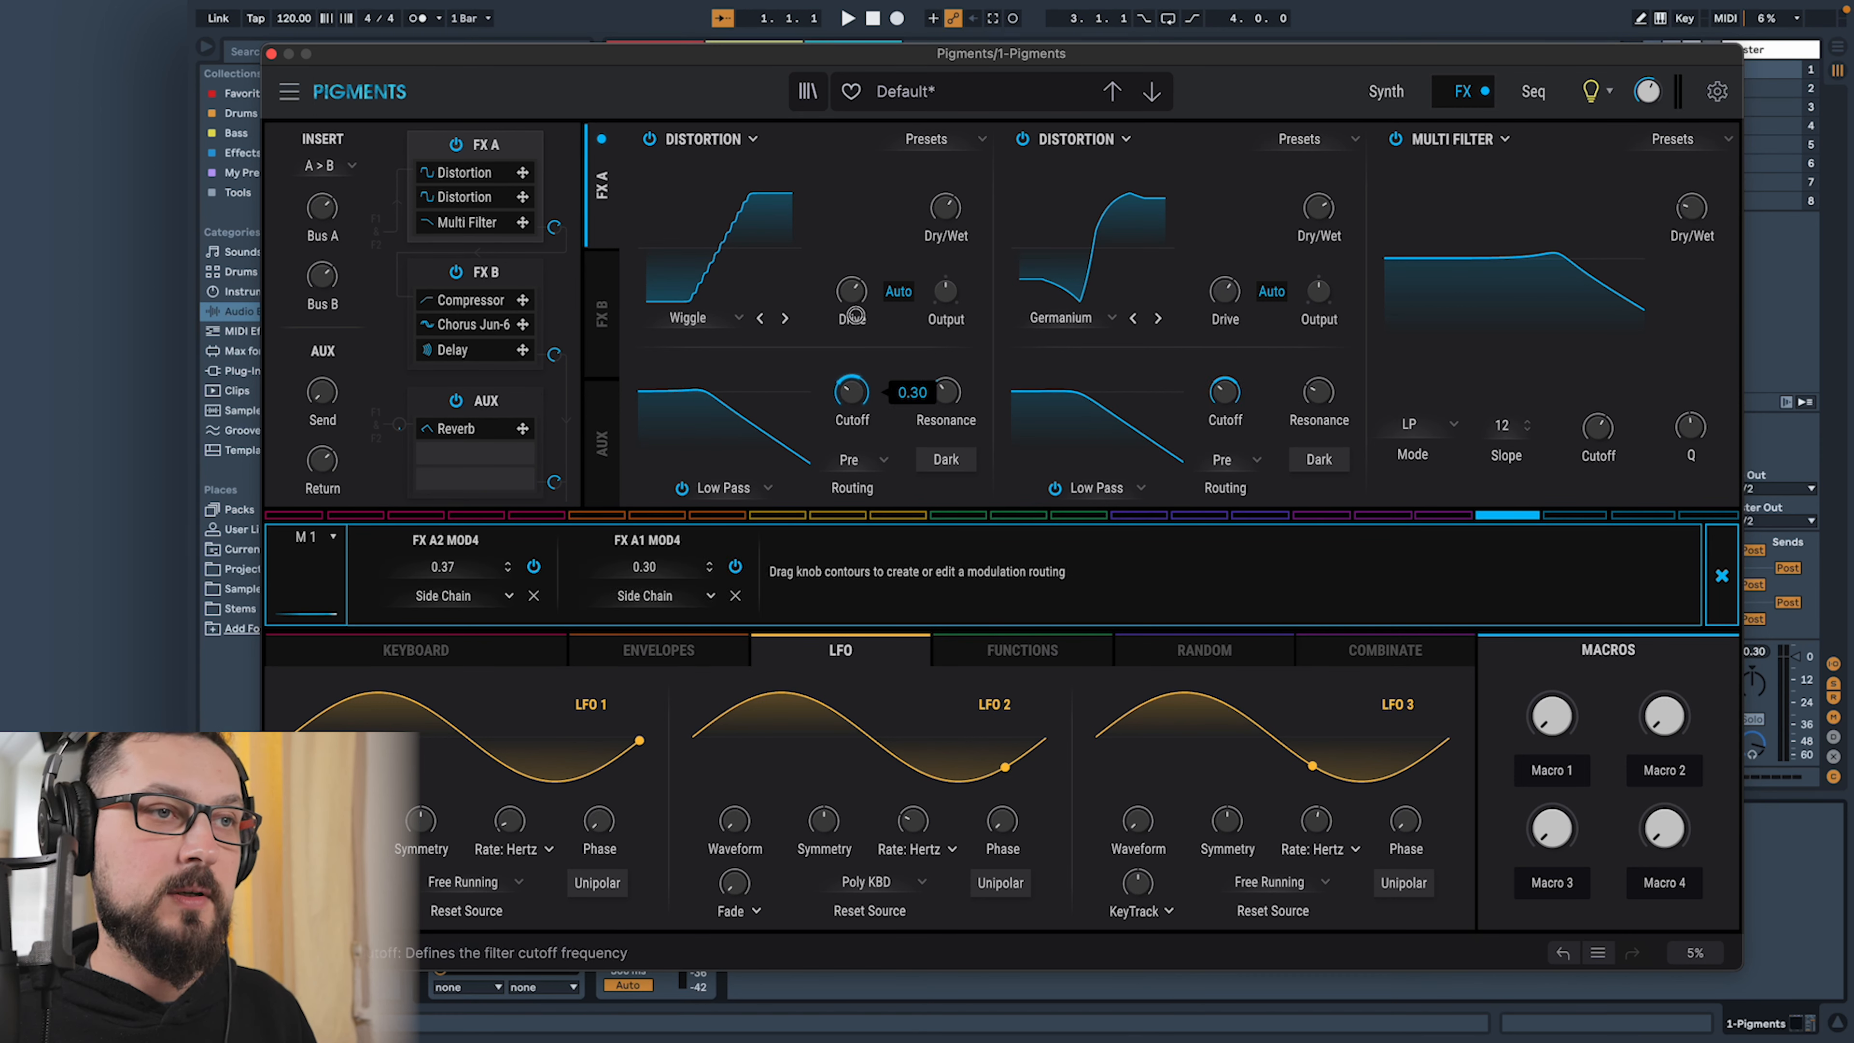
mouse_move(1547, 712)
left_mouse_down()
mouse_move(1537, 508)
mouse_move(1540, 694)
left_mouse_up()
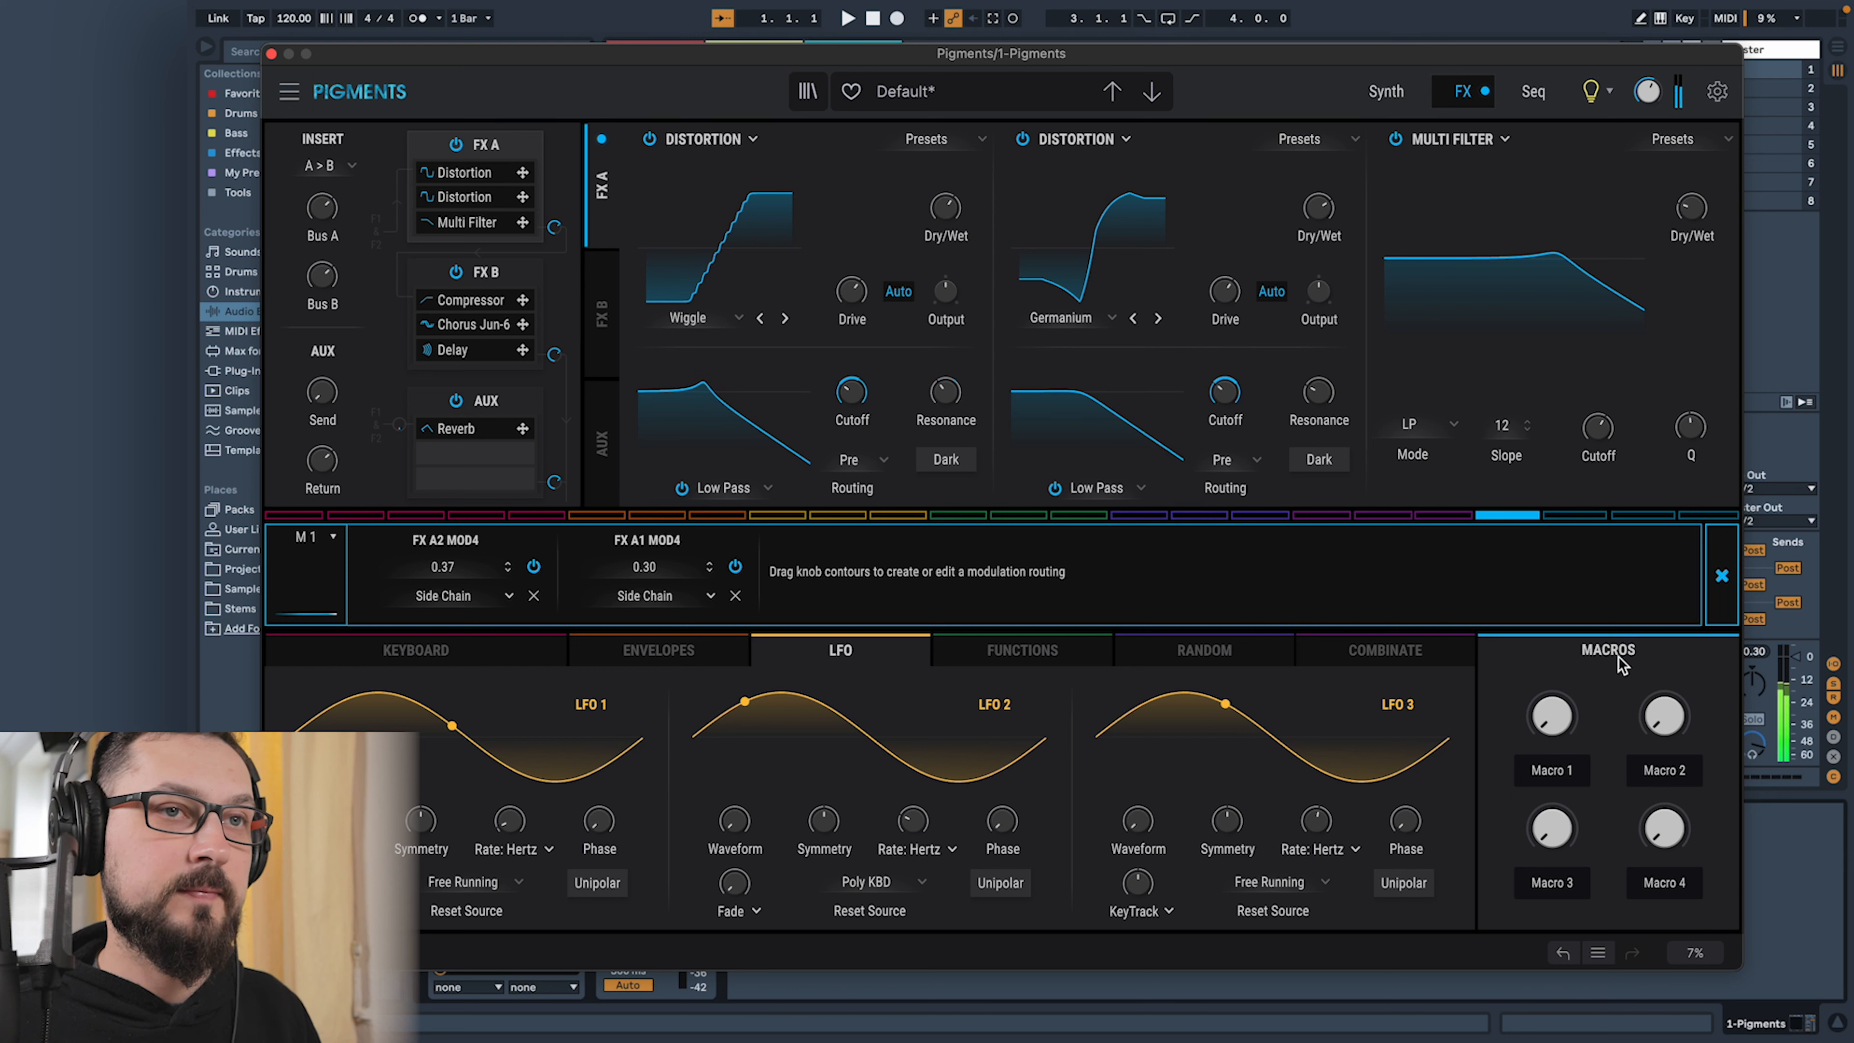
left_click_drag(1551, 738, 1552, 732)
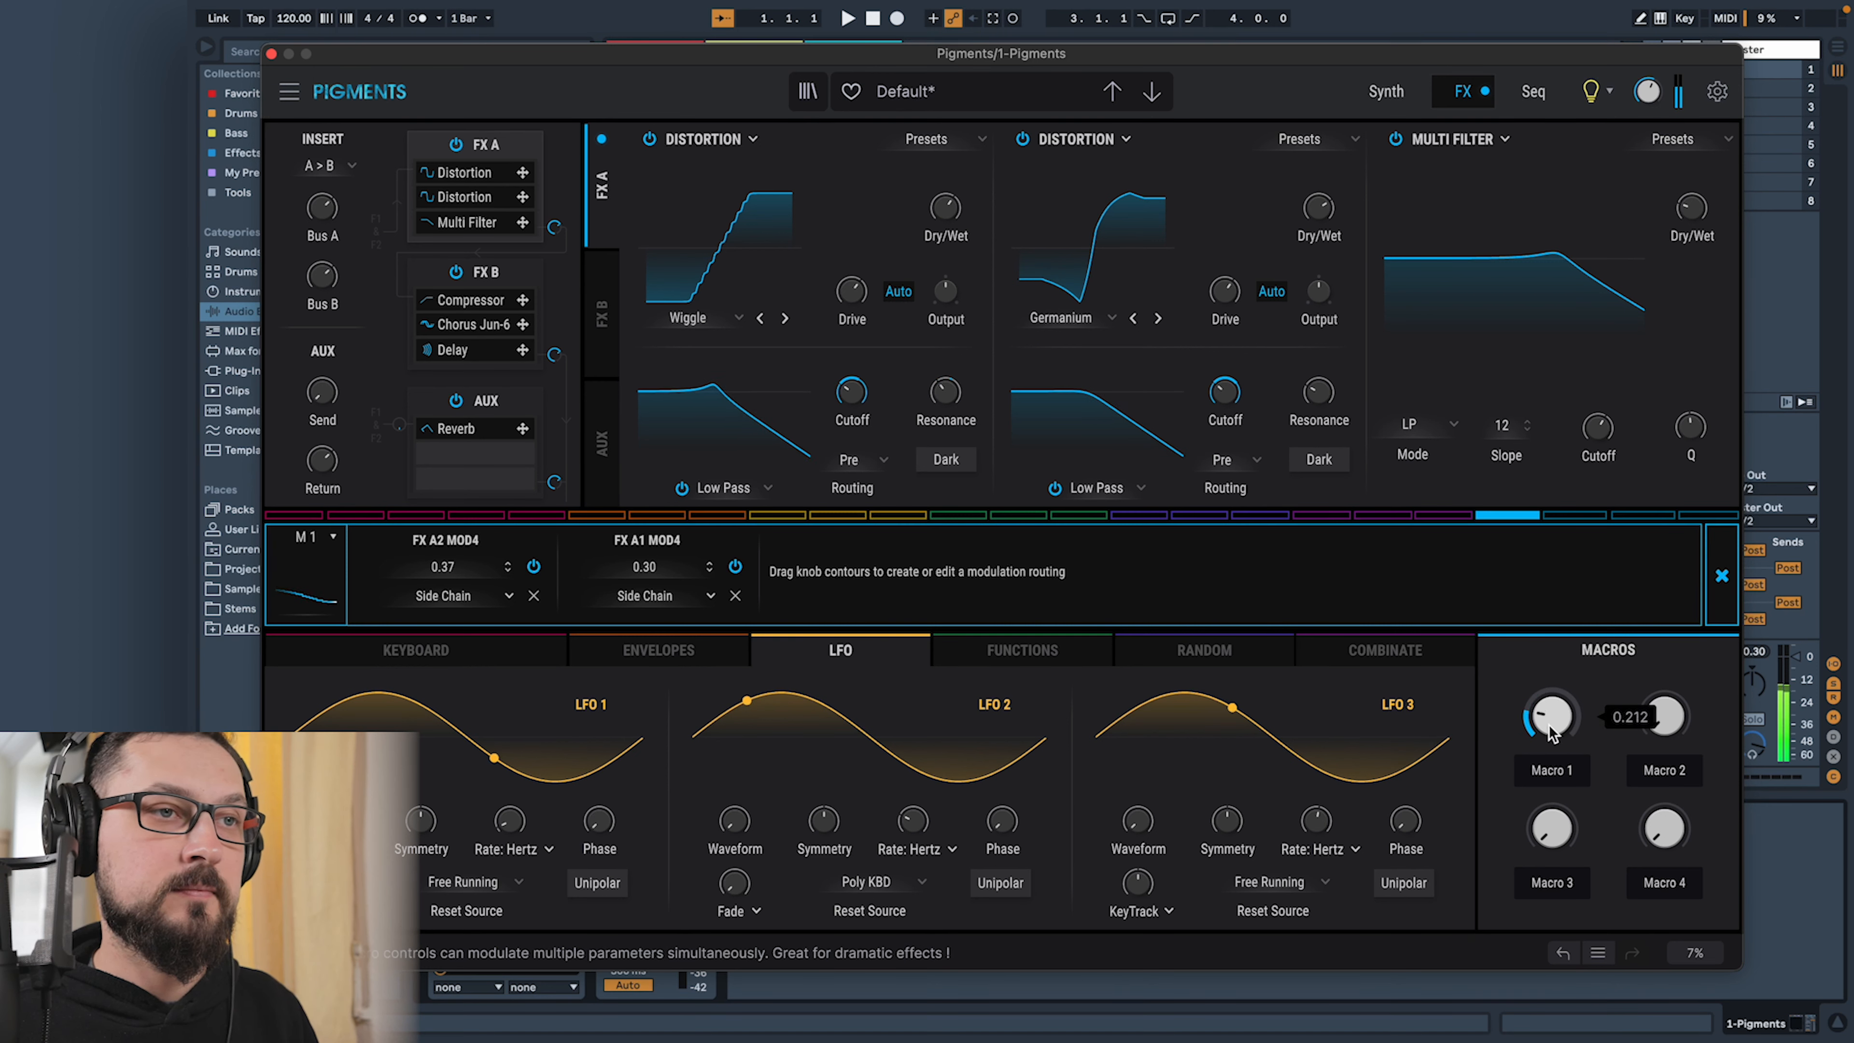
Raise the Multi Filter's Dry/Wet to about 64% and modulate it with Macro 1 by -0.35
mouse_move(1692, 210)
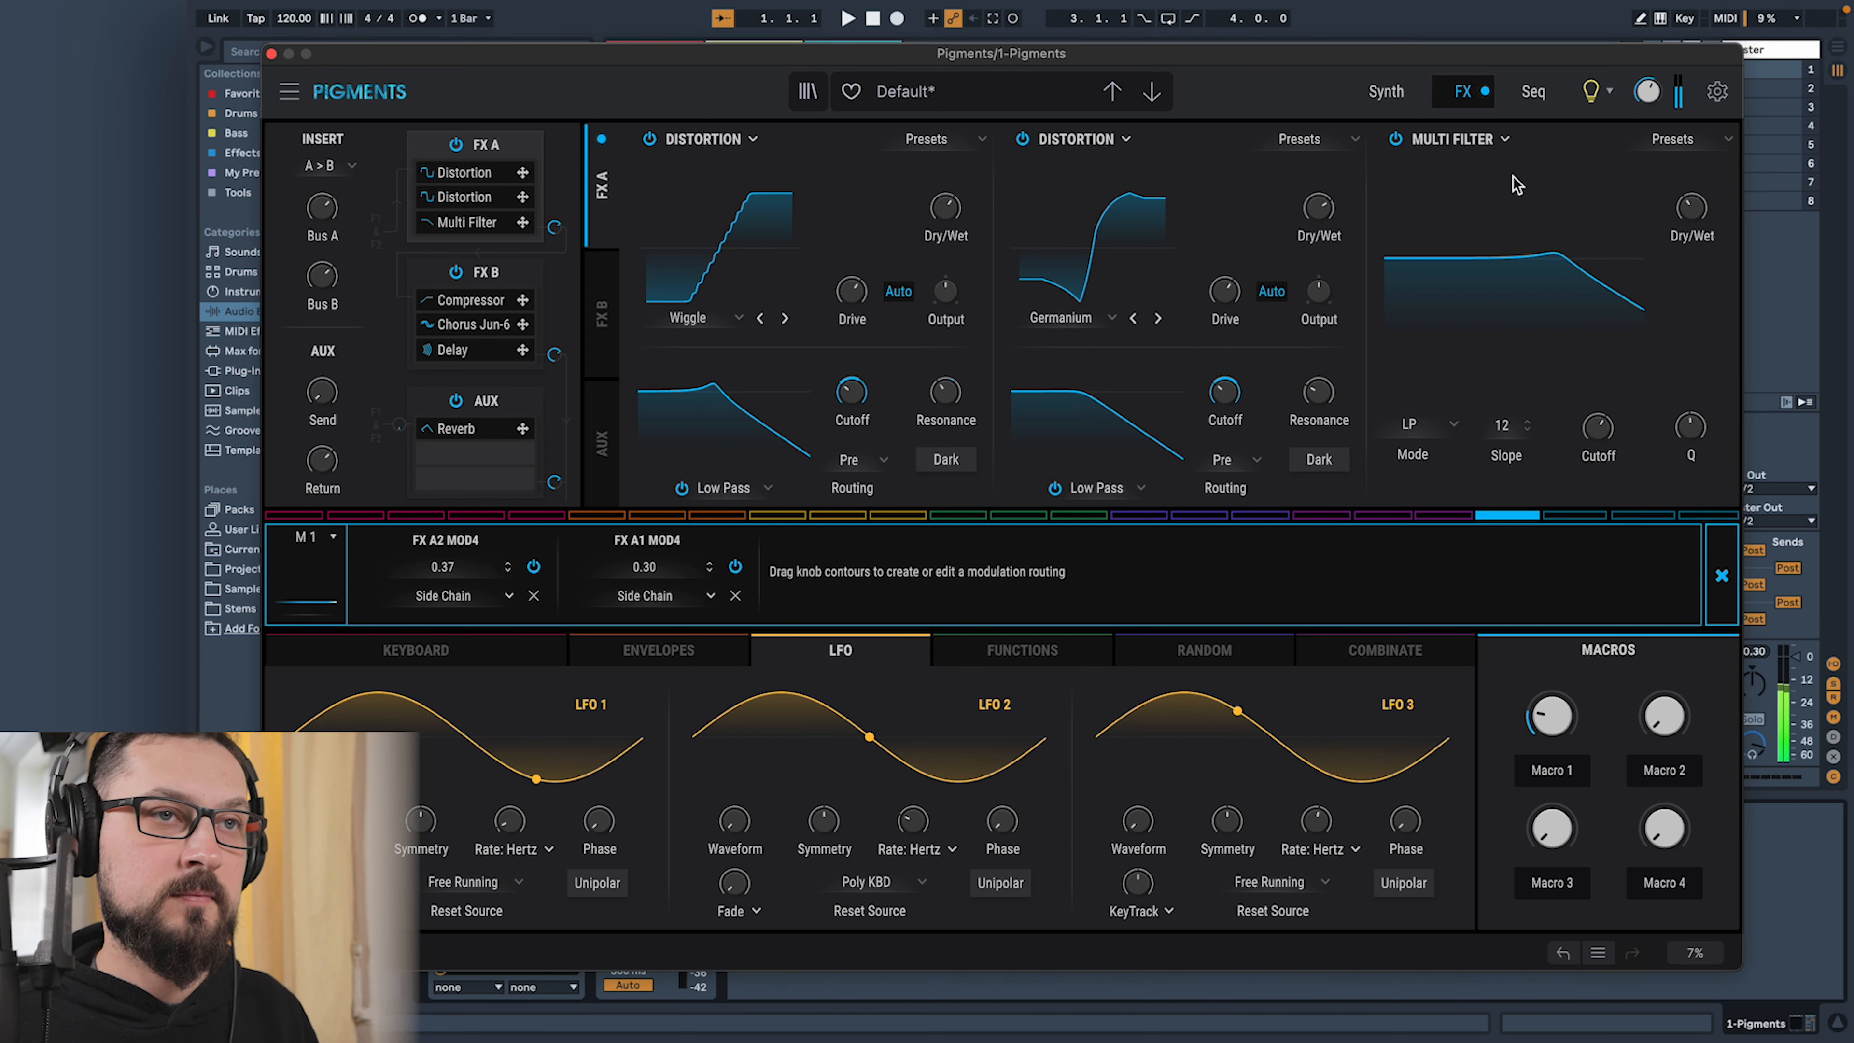
left_click_drag(1691, 210, 1695, 116)
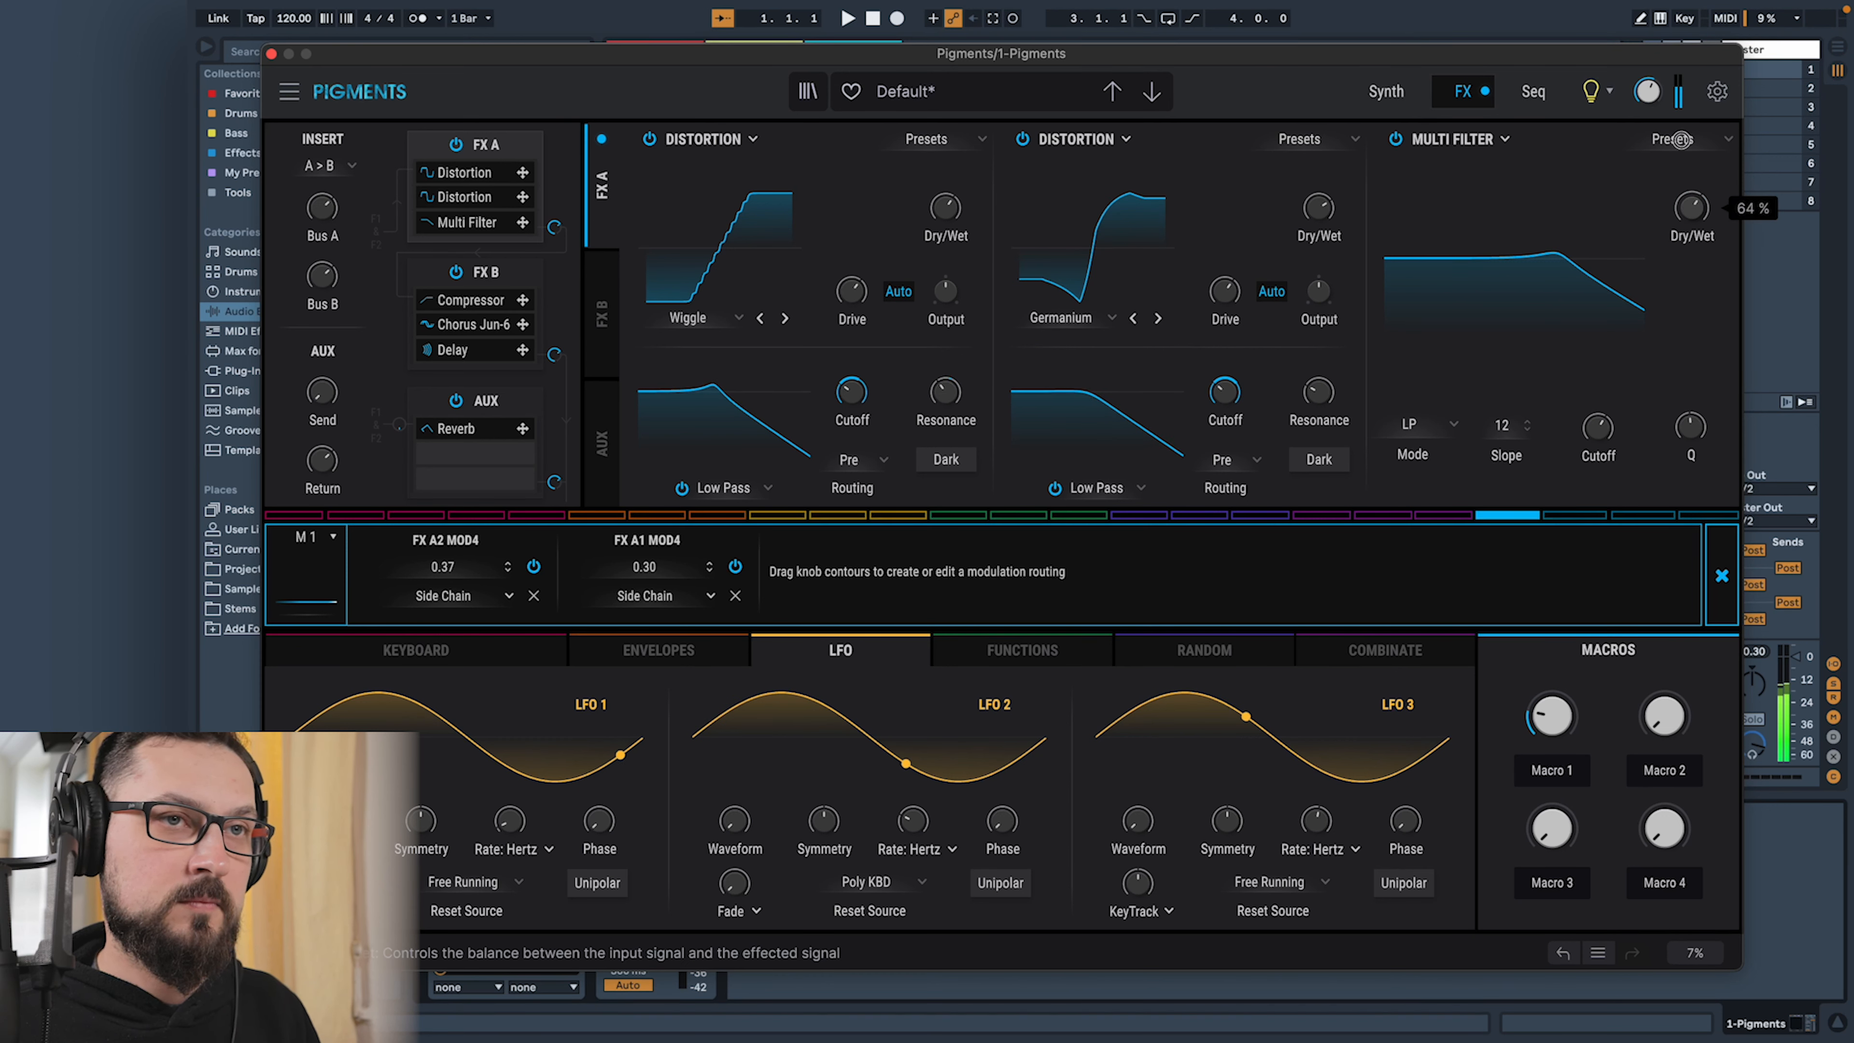
left_click_drag(1698, 196, 1694, 247)
mouse_move(1548, 712)
left_mouse_down()
mouse_move(1564, 521)
mouse_move(1535, 696)
left_mouse_up()
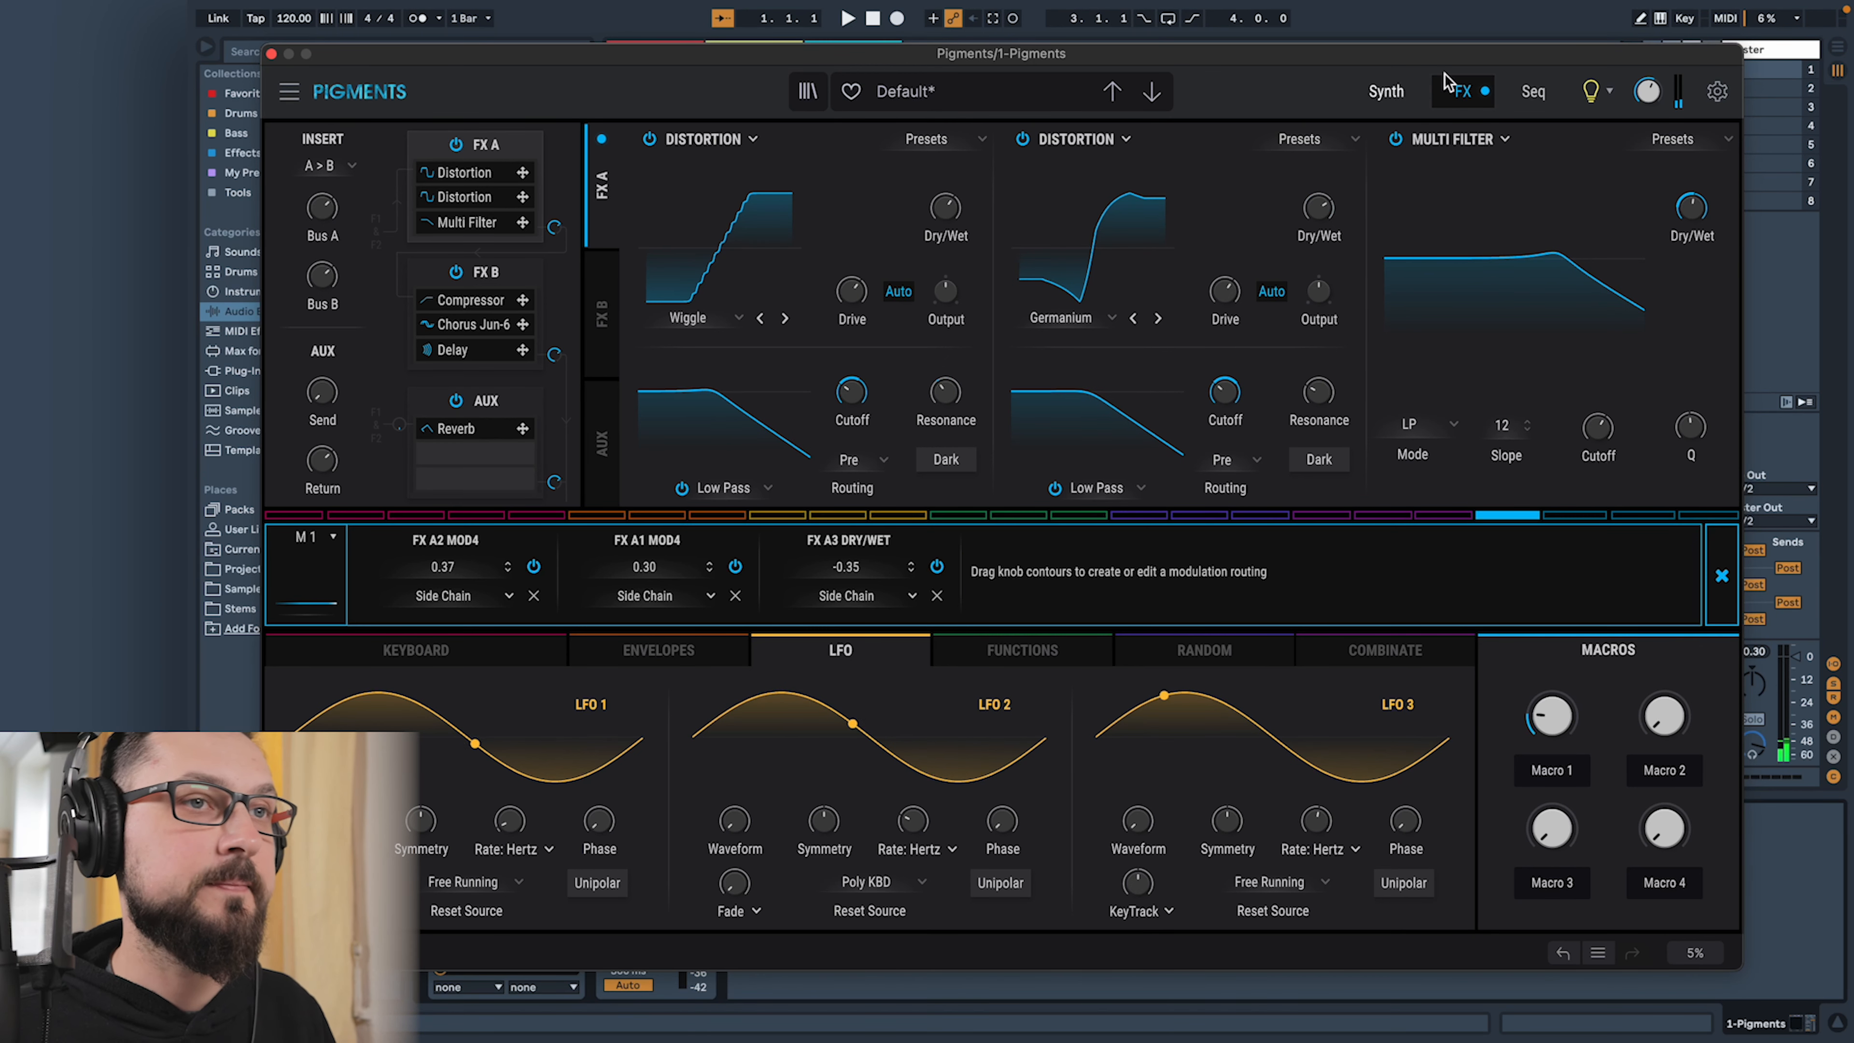
left_click(1386, 93)
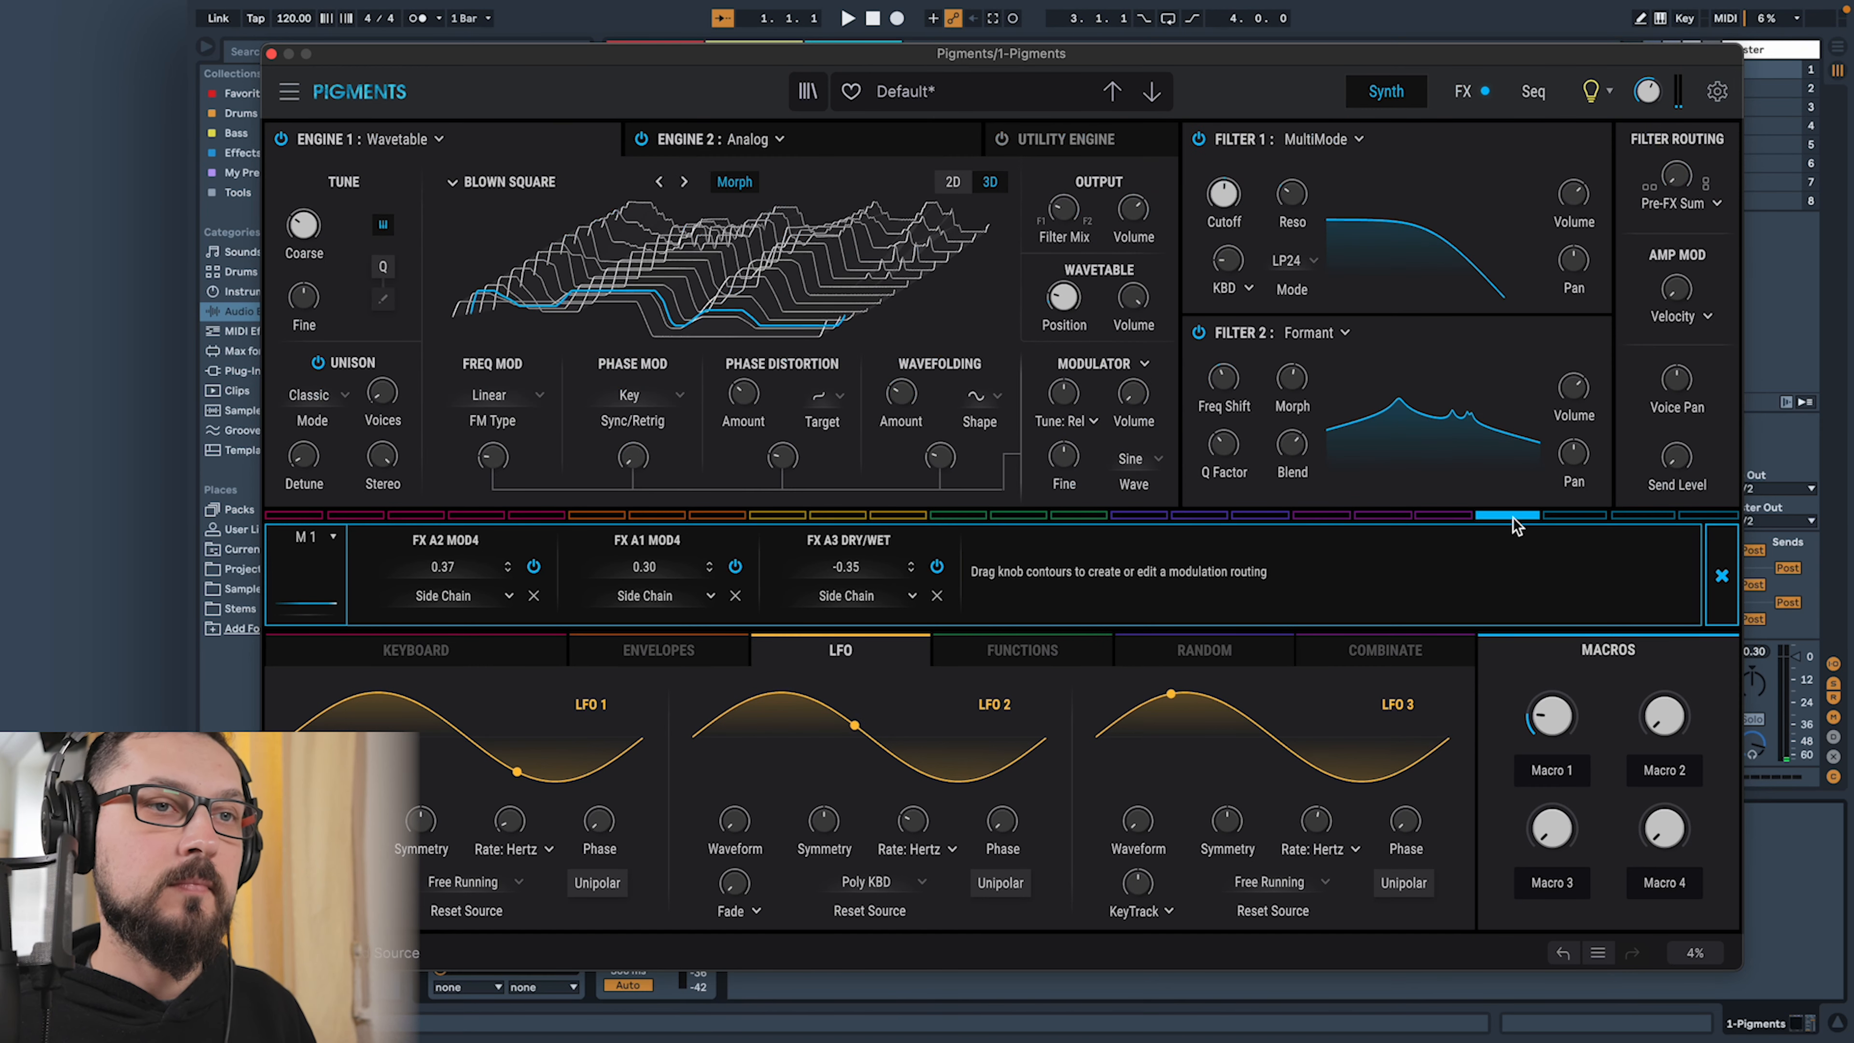
left_click(1720, 575)
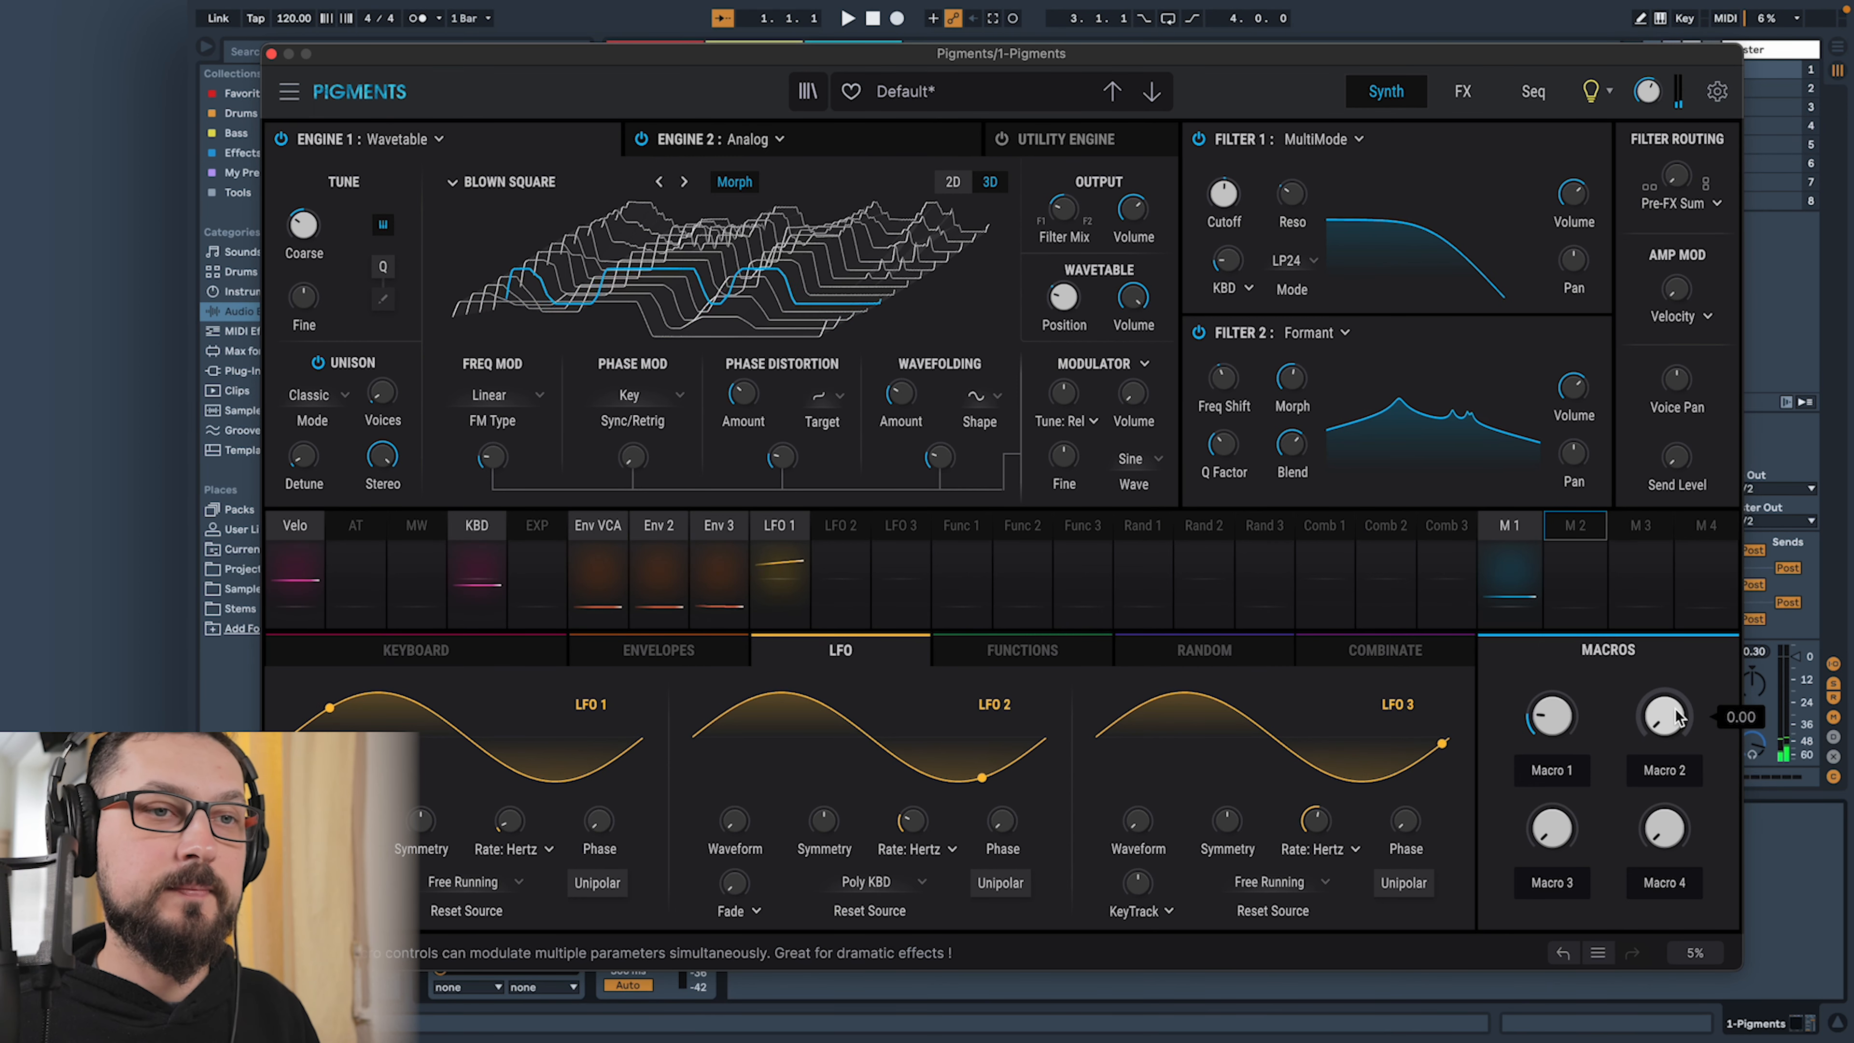
Assign Macro 2 to Engine 1's wavetable position with an amount of 0.77 and try out the macro
left_click(1588, 538)
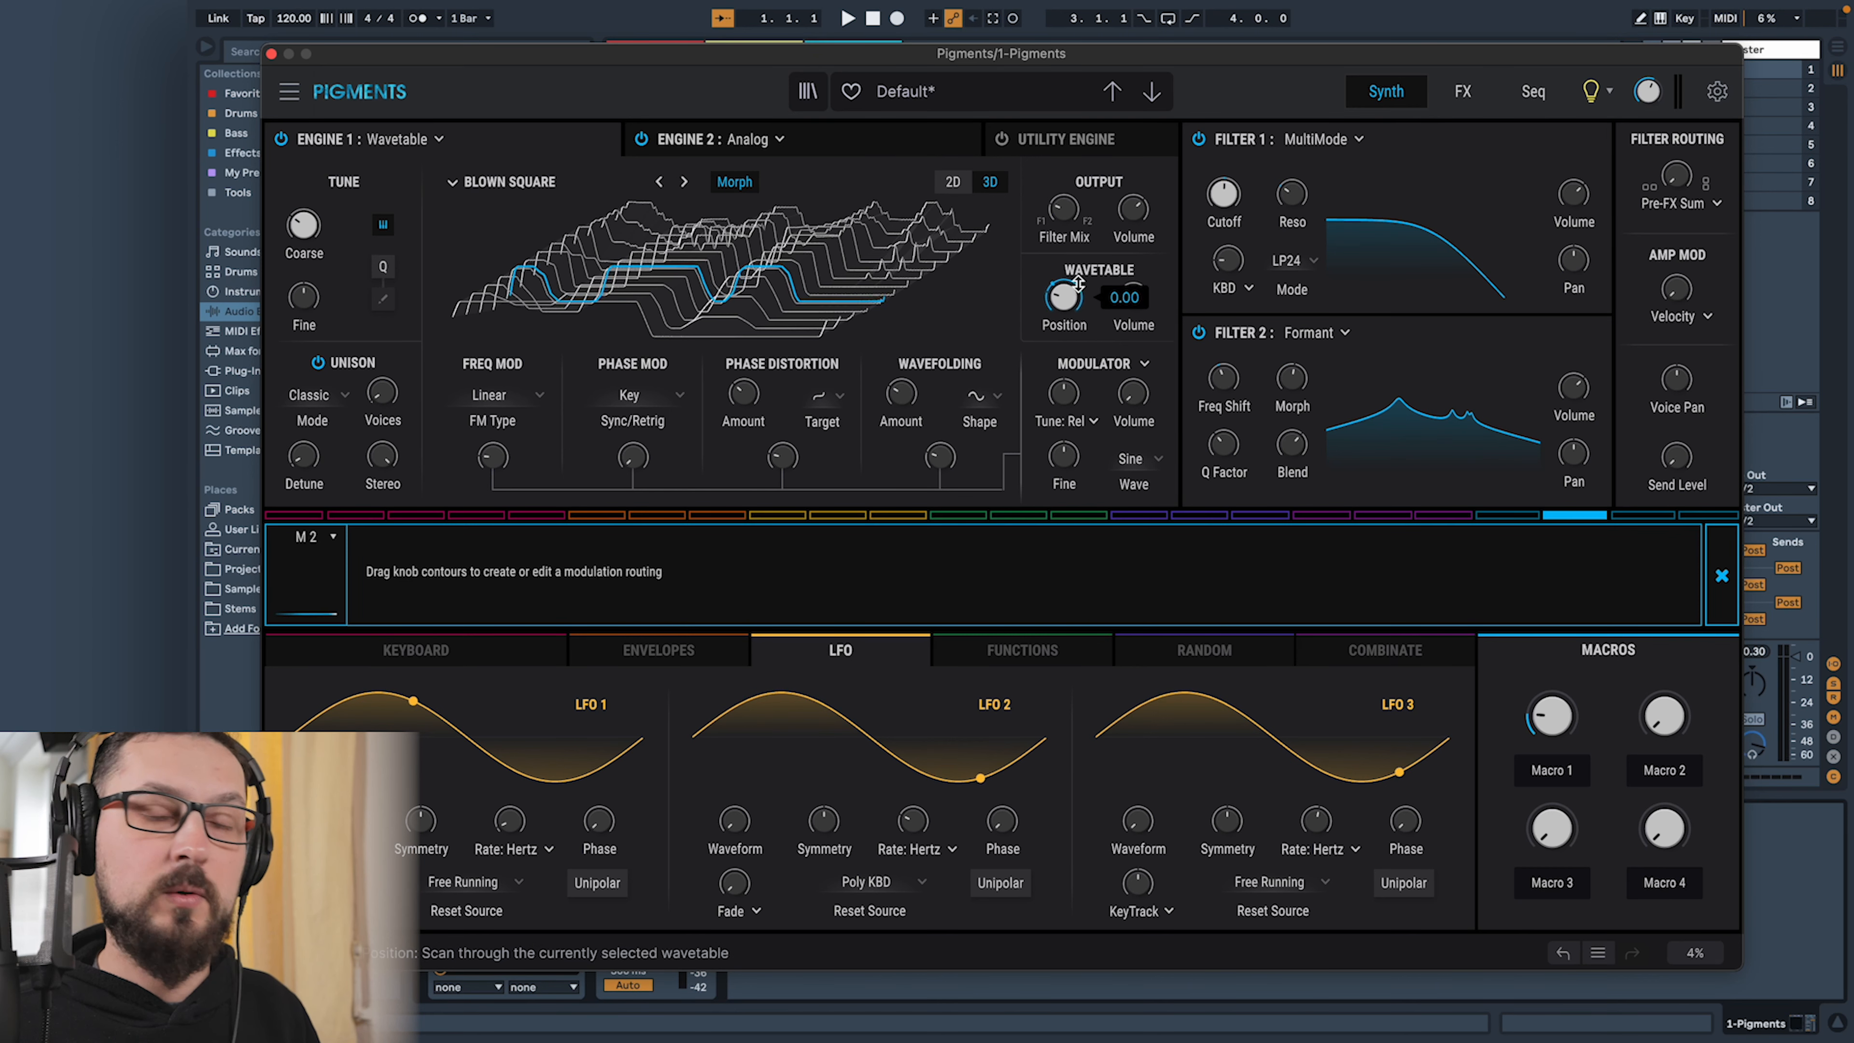
left_click_drag(1071, 286, 1078, 271)
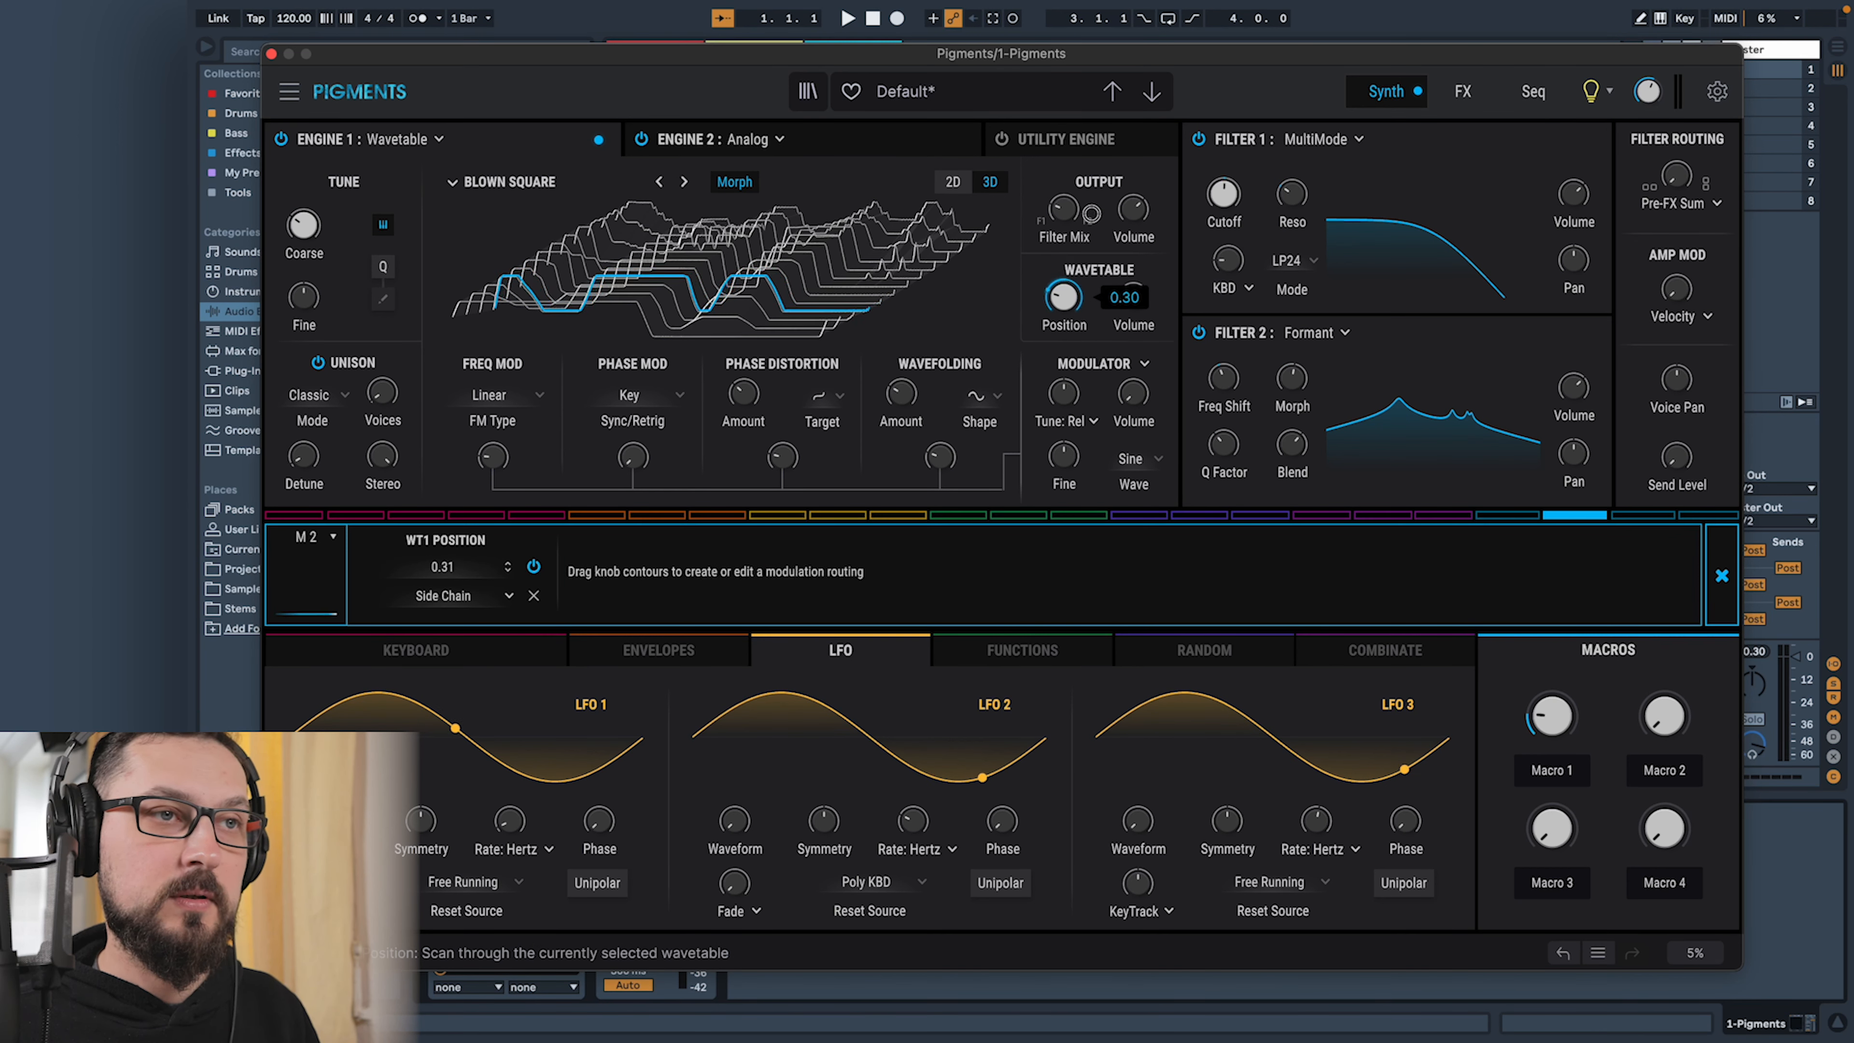
left_click_drag(1664, 720, 1664, 690)
left_click_drag(1670, 575, 1693, 405)
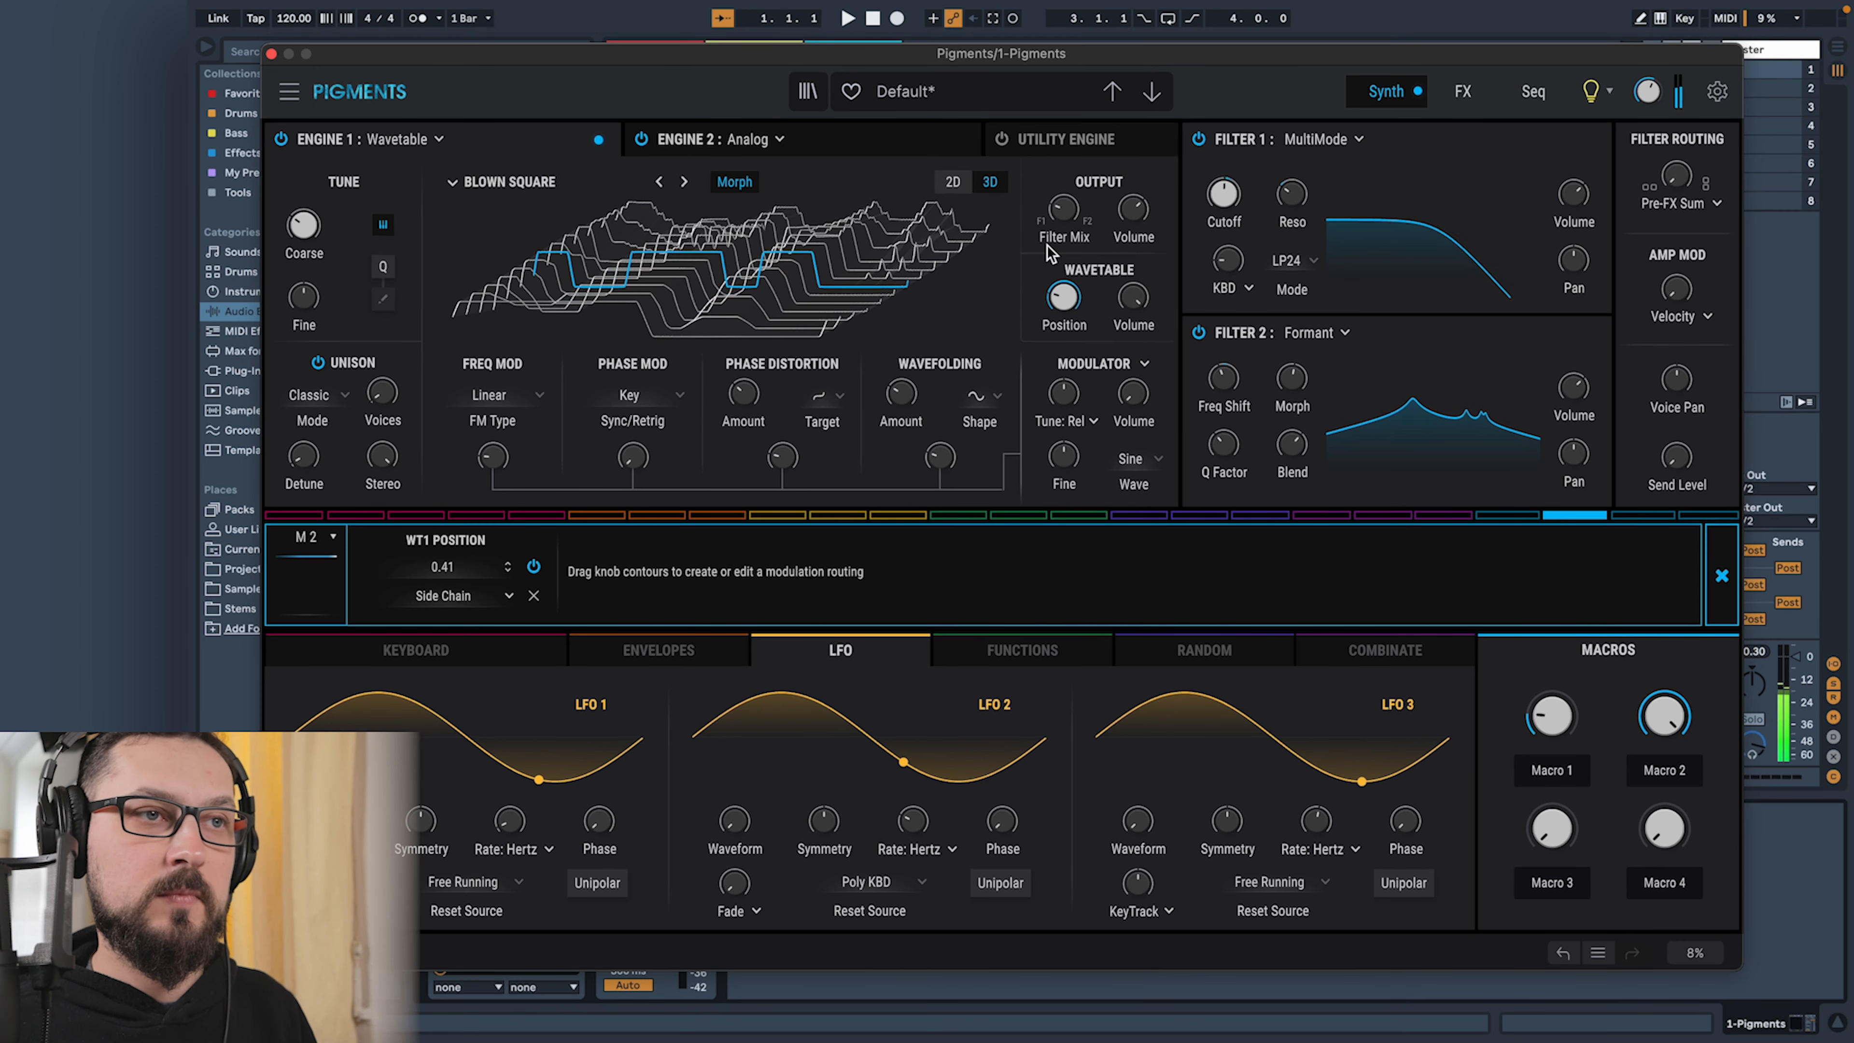
left_click_drag(1080, 297, 1085, 248)
left_click_drag(1664, 716, 1757, 978)
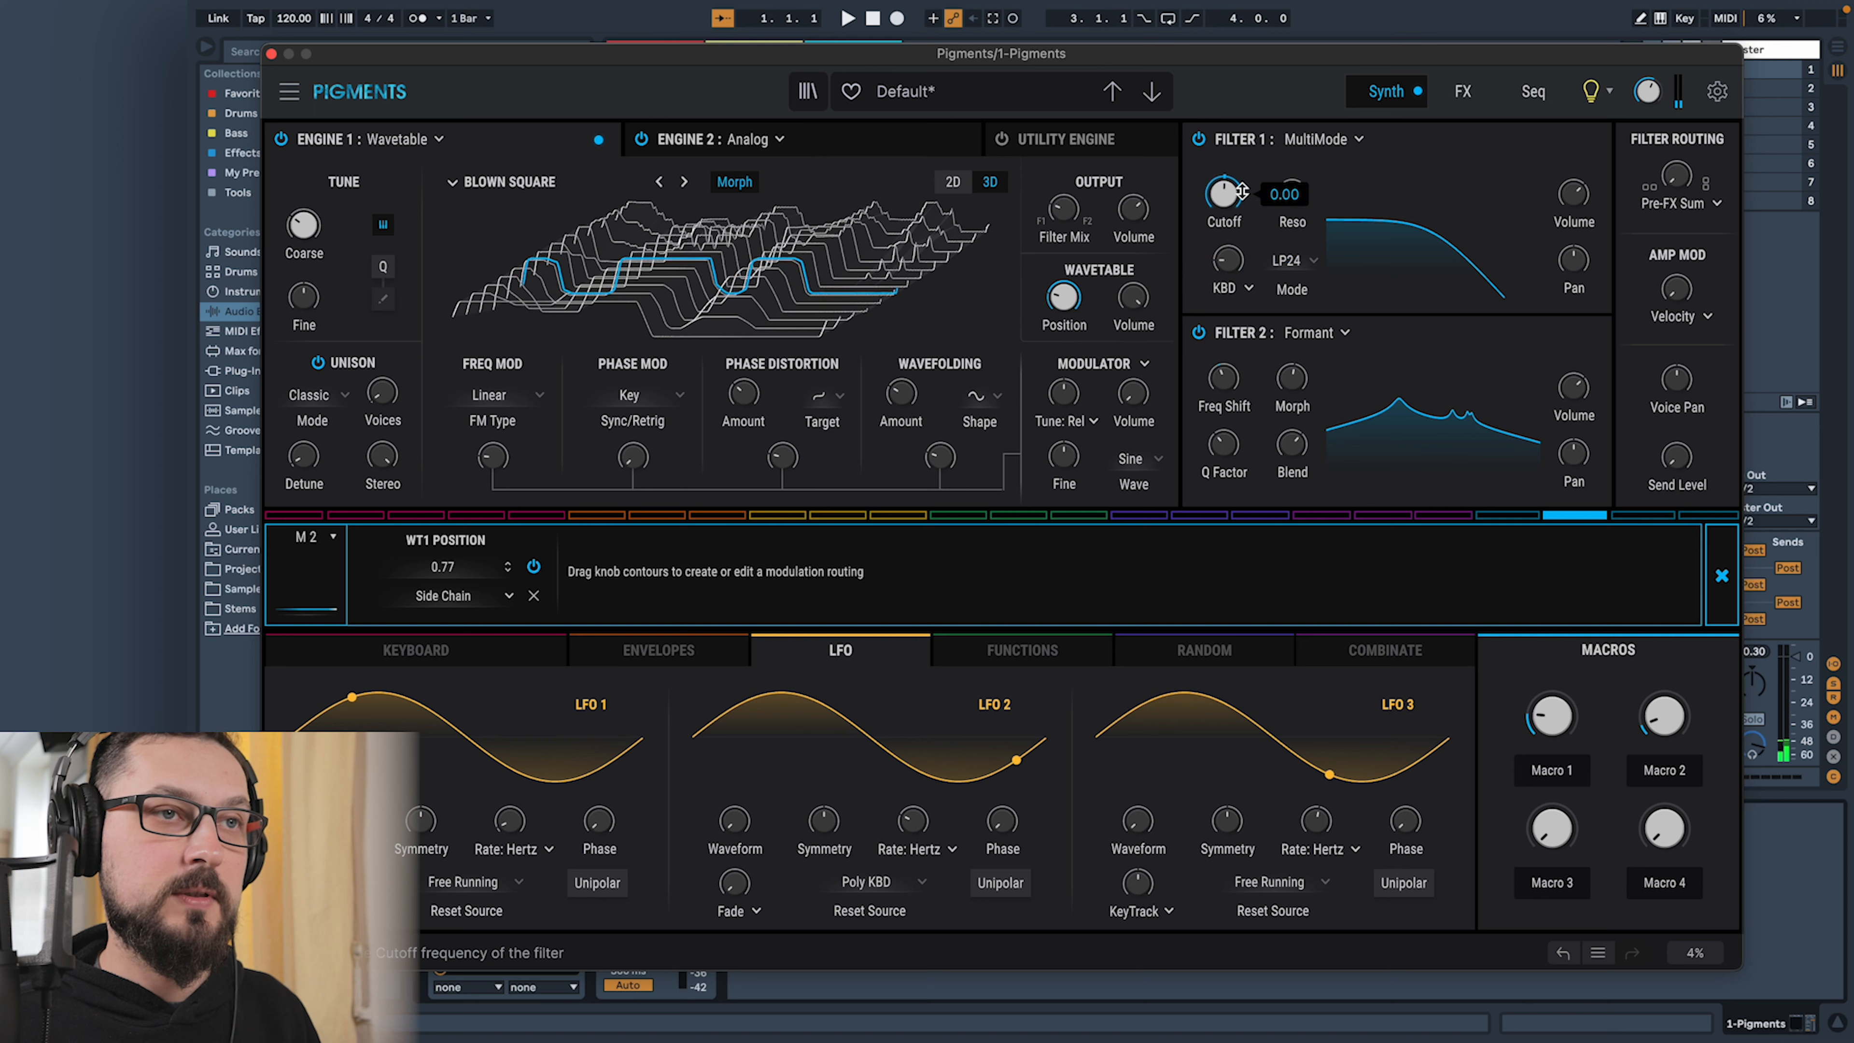
Assign Macro 2 to the Filter 1 cutoff with an amount of 0.35 and adjust both macros to test them
left_click_drag(1241, 191, 1251, 117)
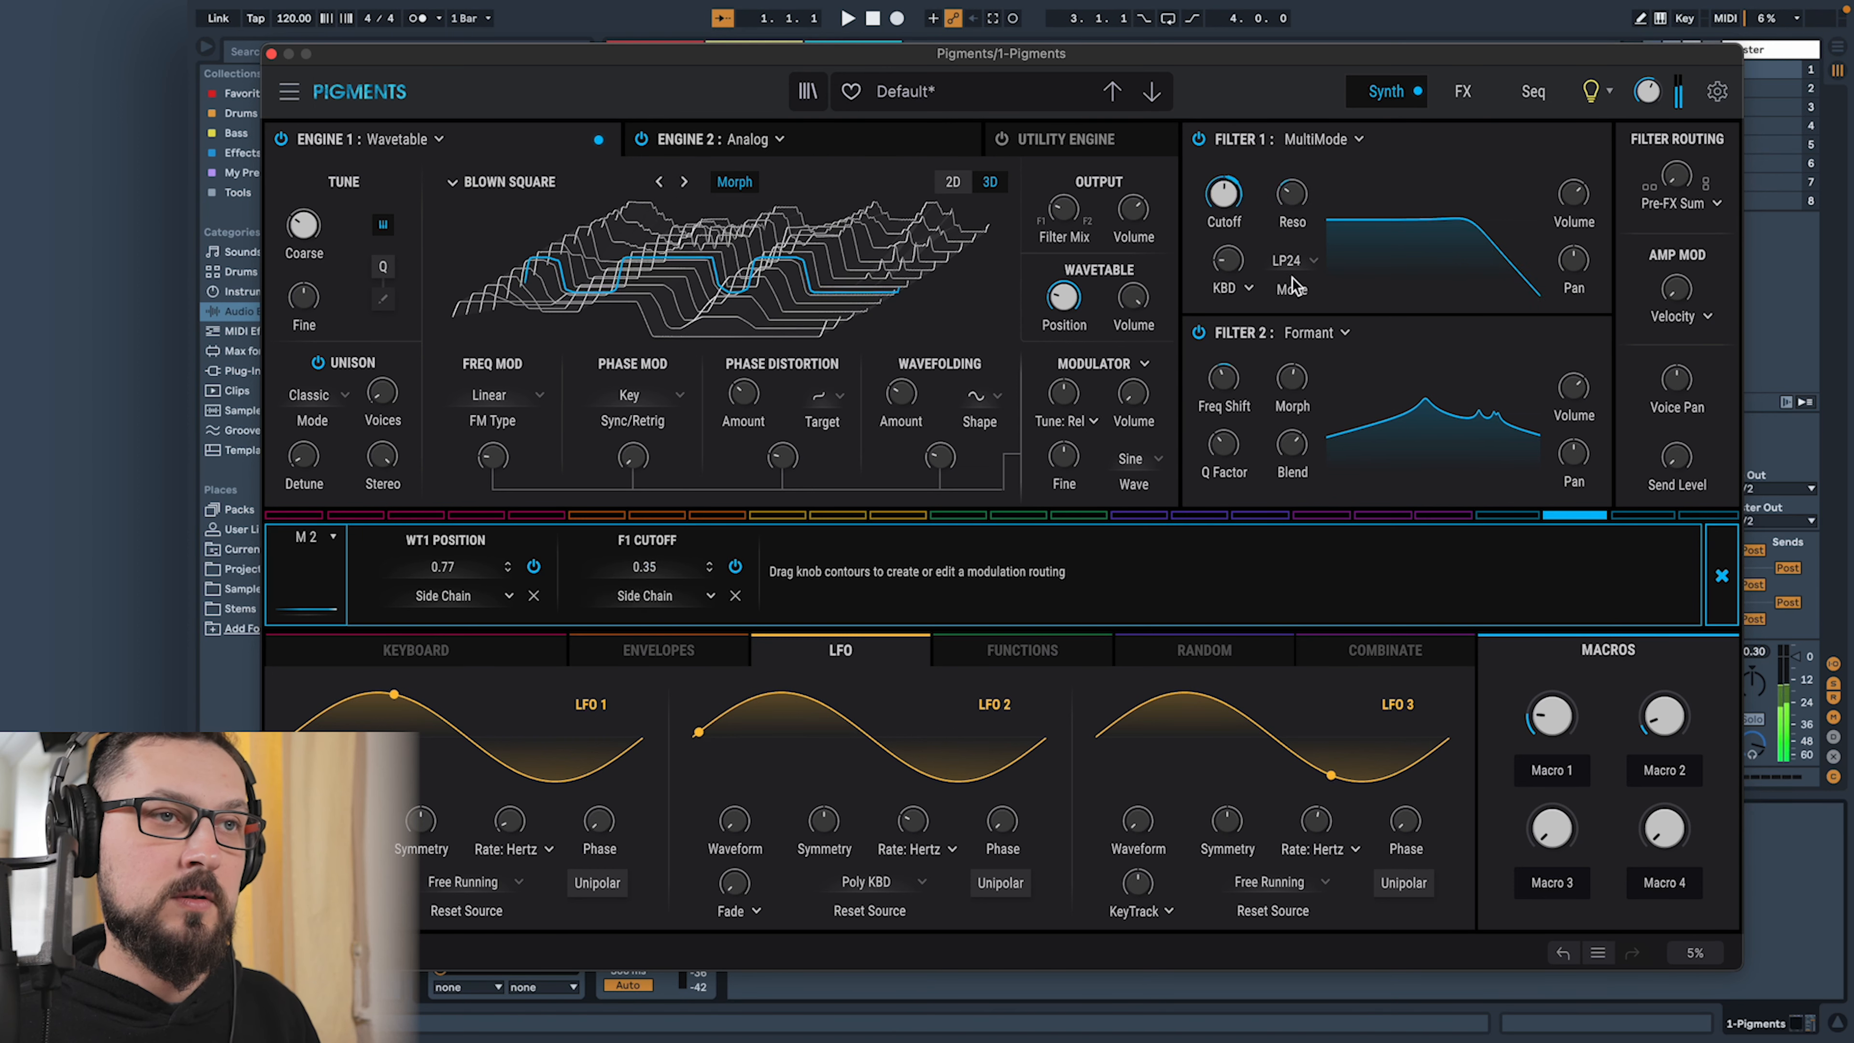
left_click_drag(1644, 719, 1659, 638)
left_click_drag(1540, 707, 1544, 597)
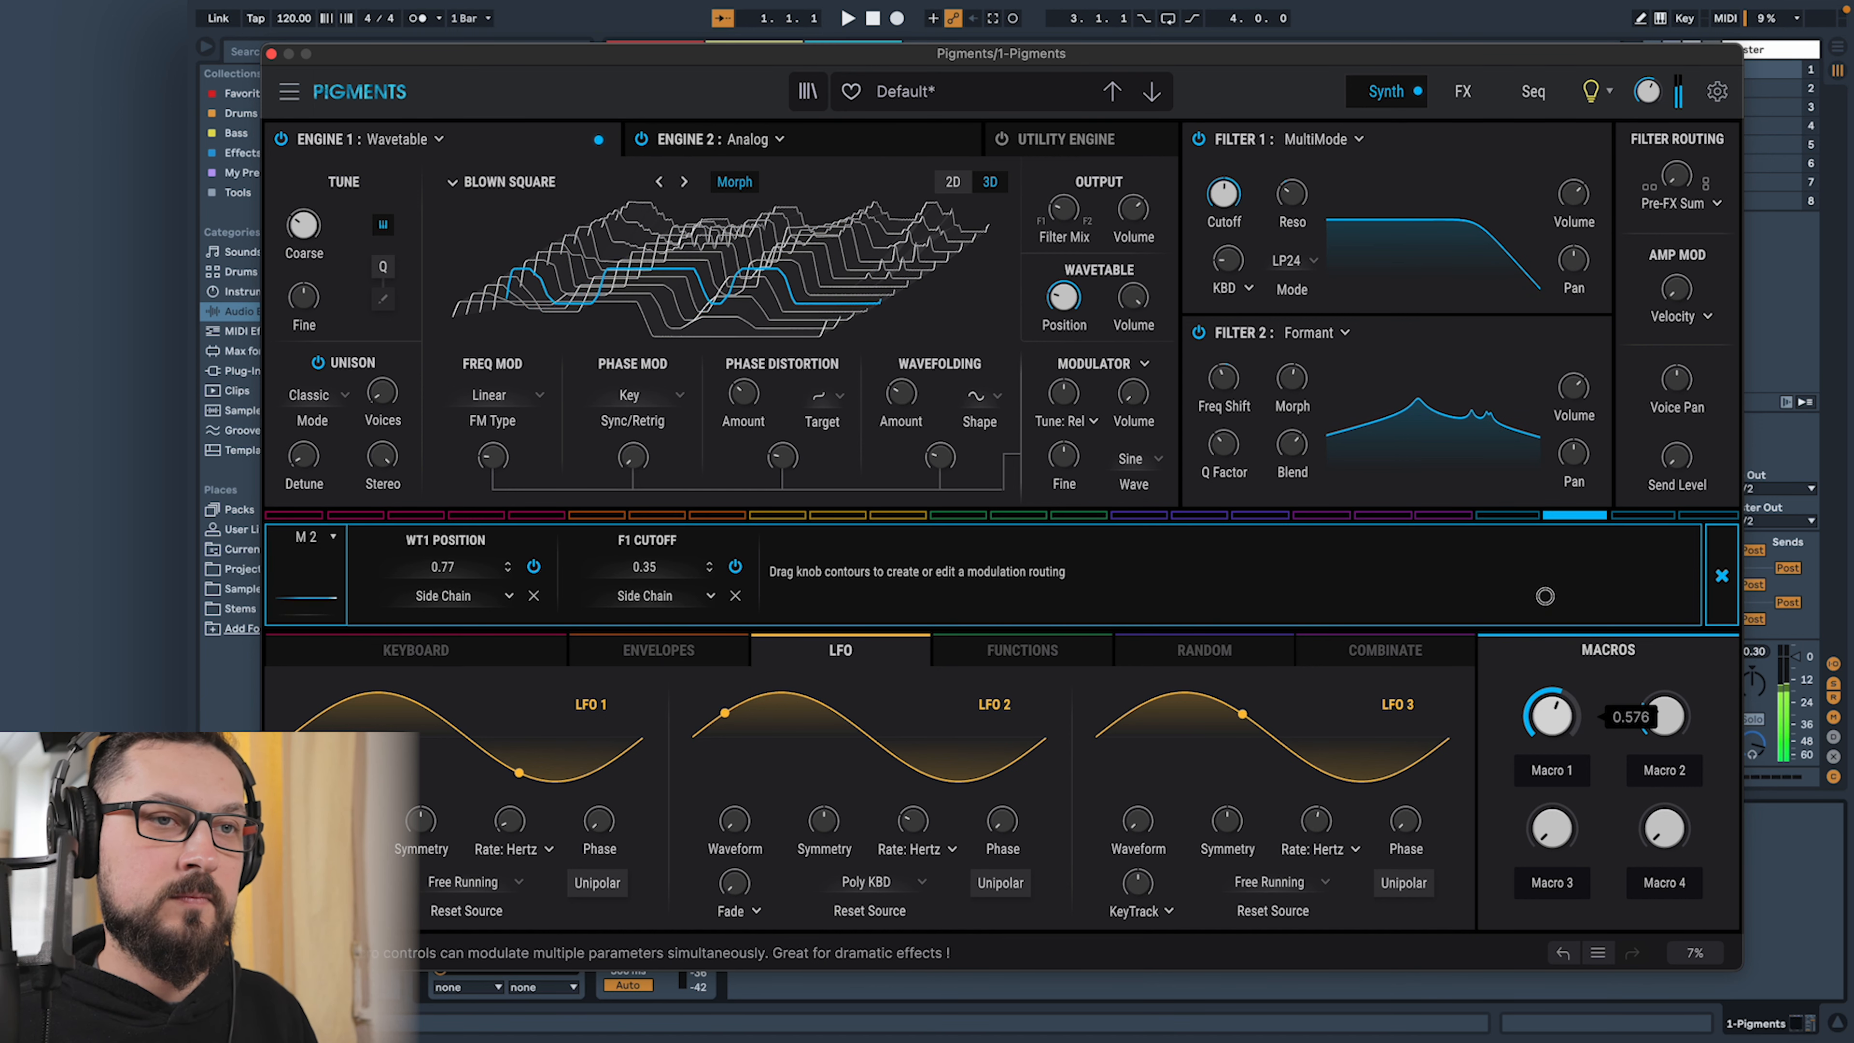
mouse_move(1655, 725)
left_mouse_down()
mouse_move(1673, 582)
mouse_move(1657, 754)
left_mouse_up()
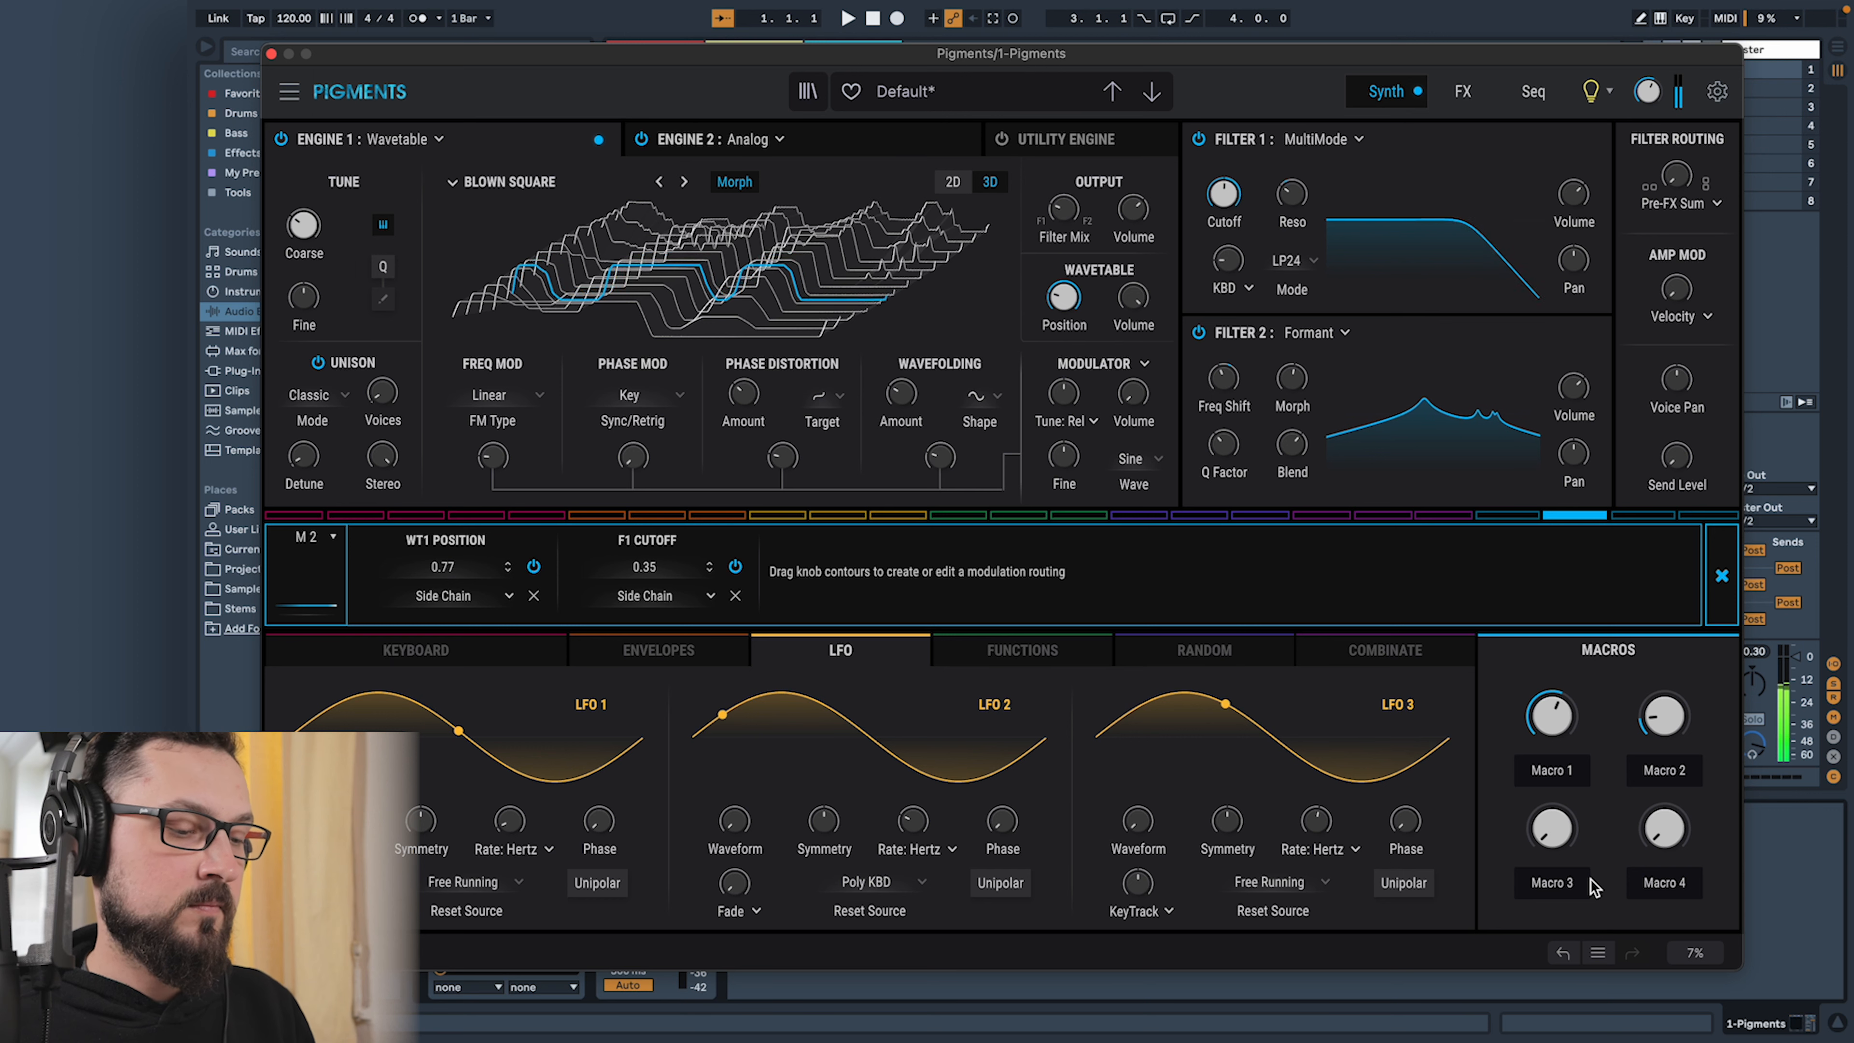
Assign the mod wheel to the FX A distortion filter cutoffs, 0.42 on the first and 0.40 on the second
mouse_move(1571, 744)
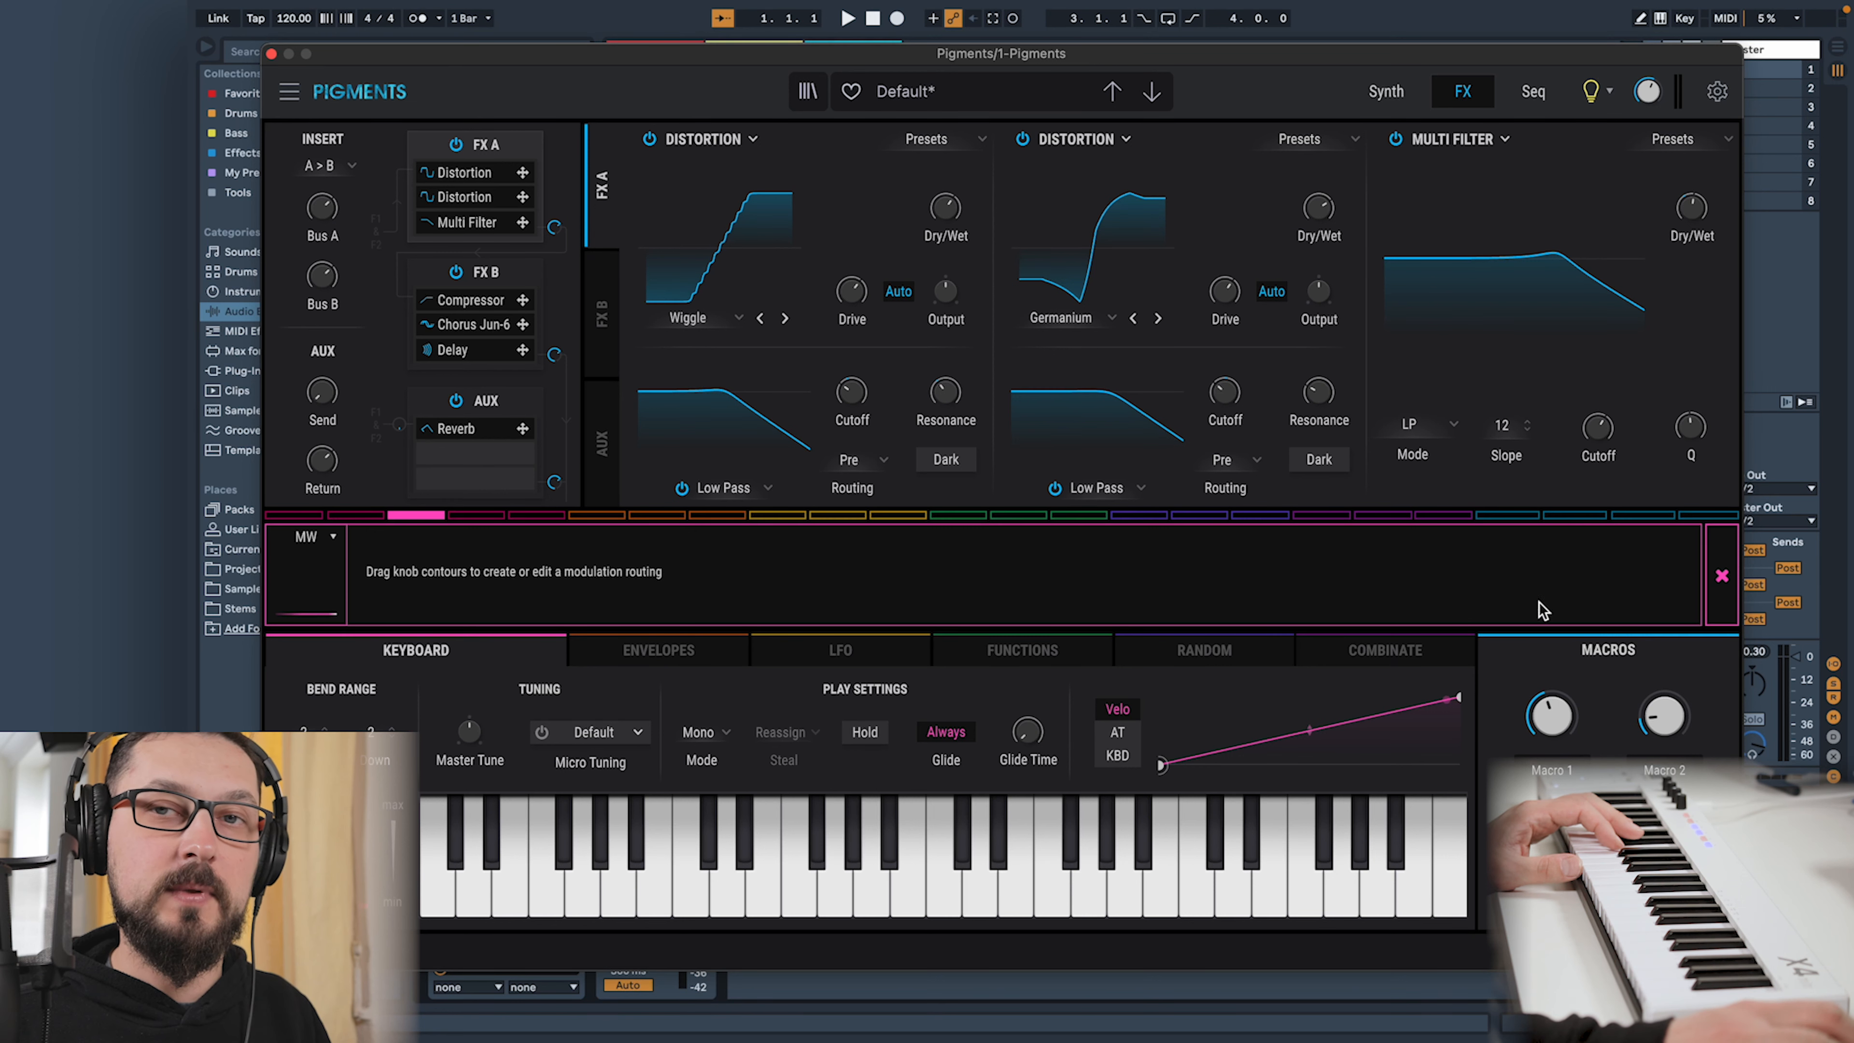
mouse_move(868, 380)
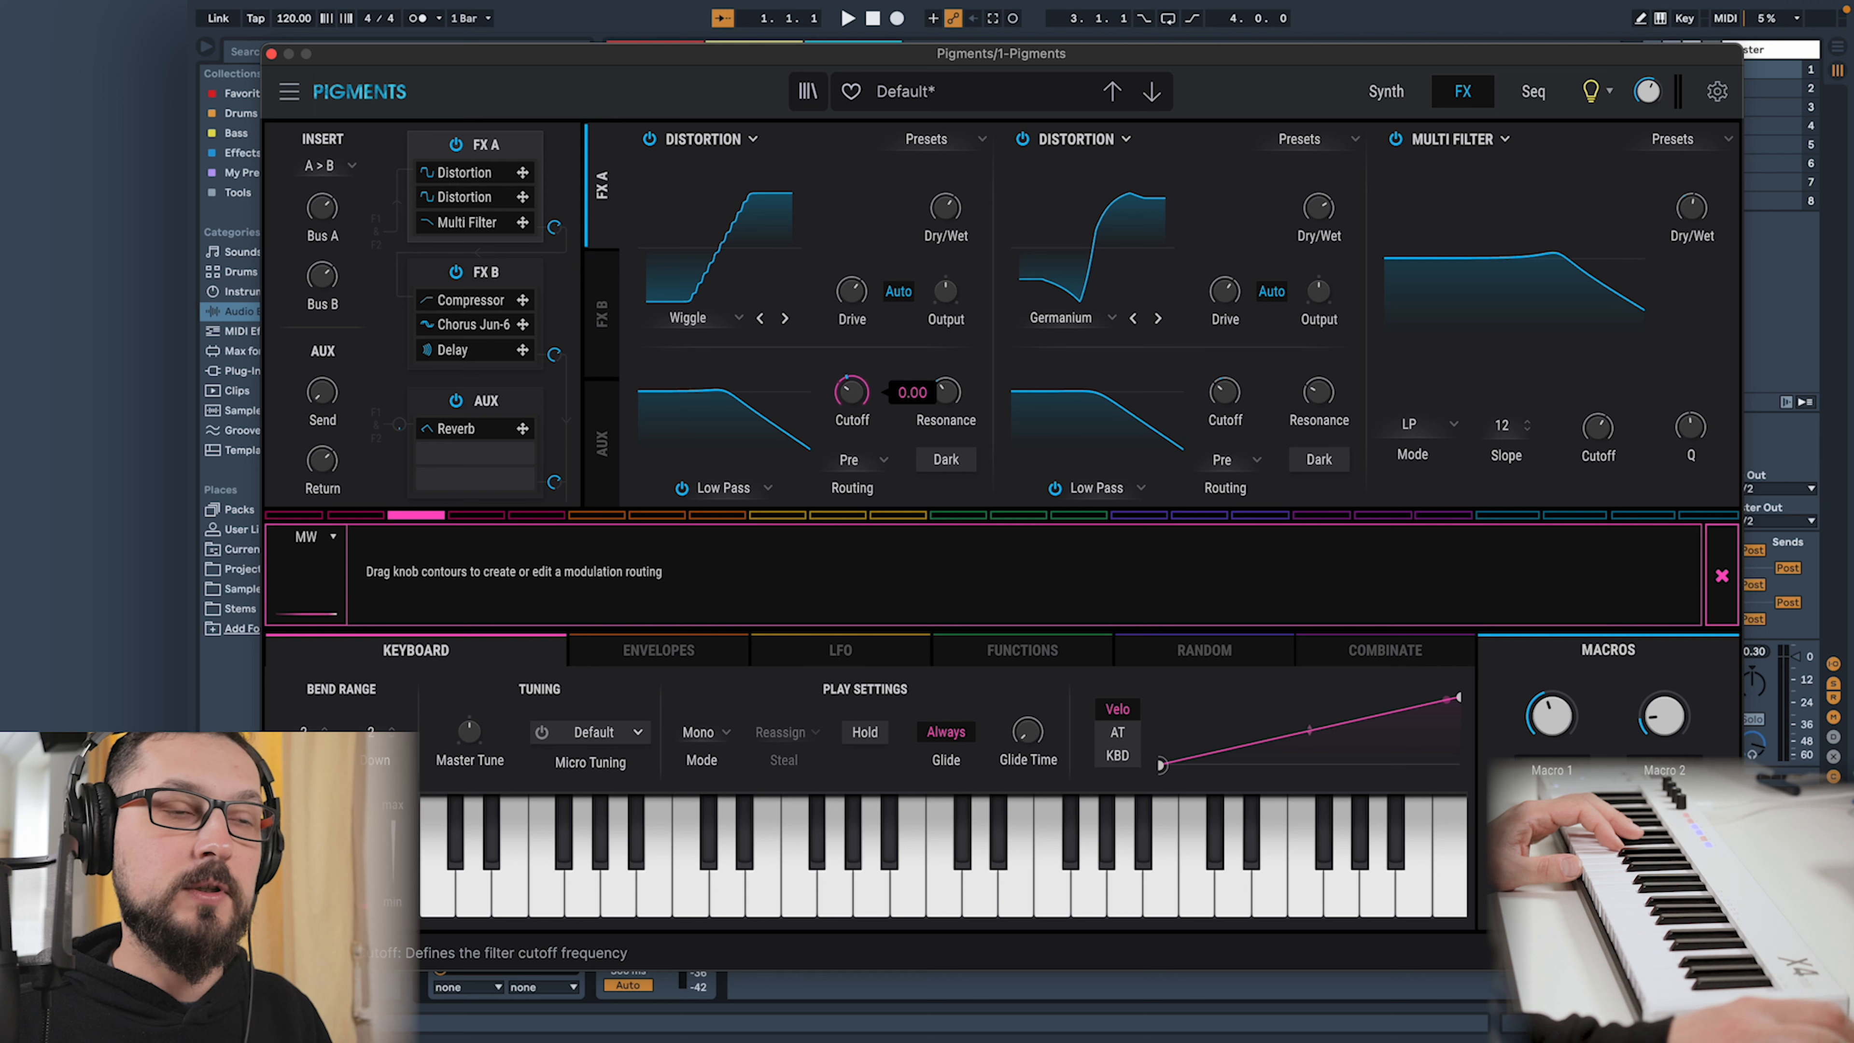
left_click_drag(868, 380, 875, 359)
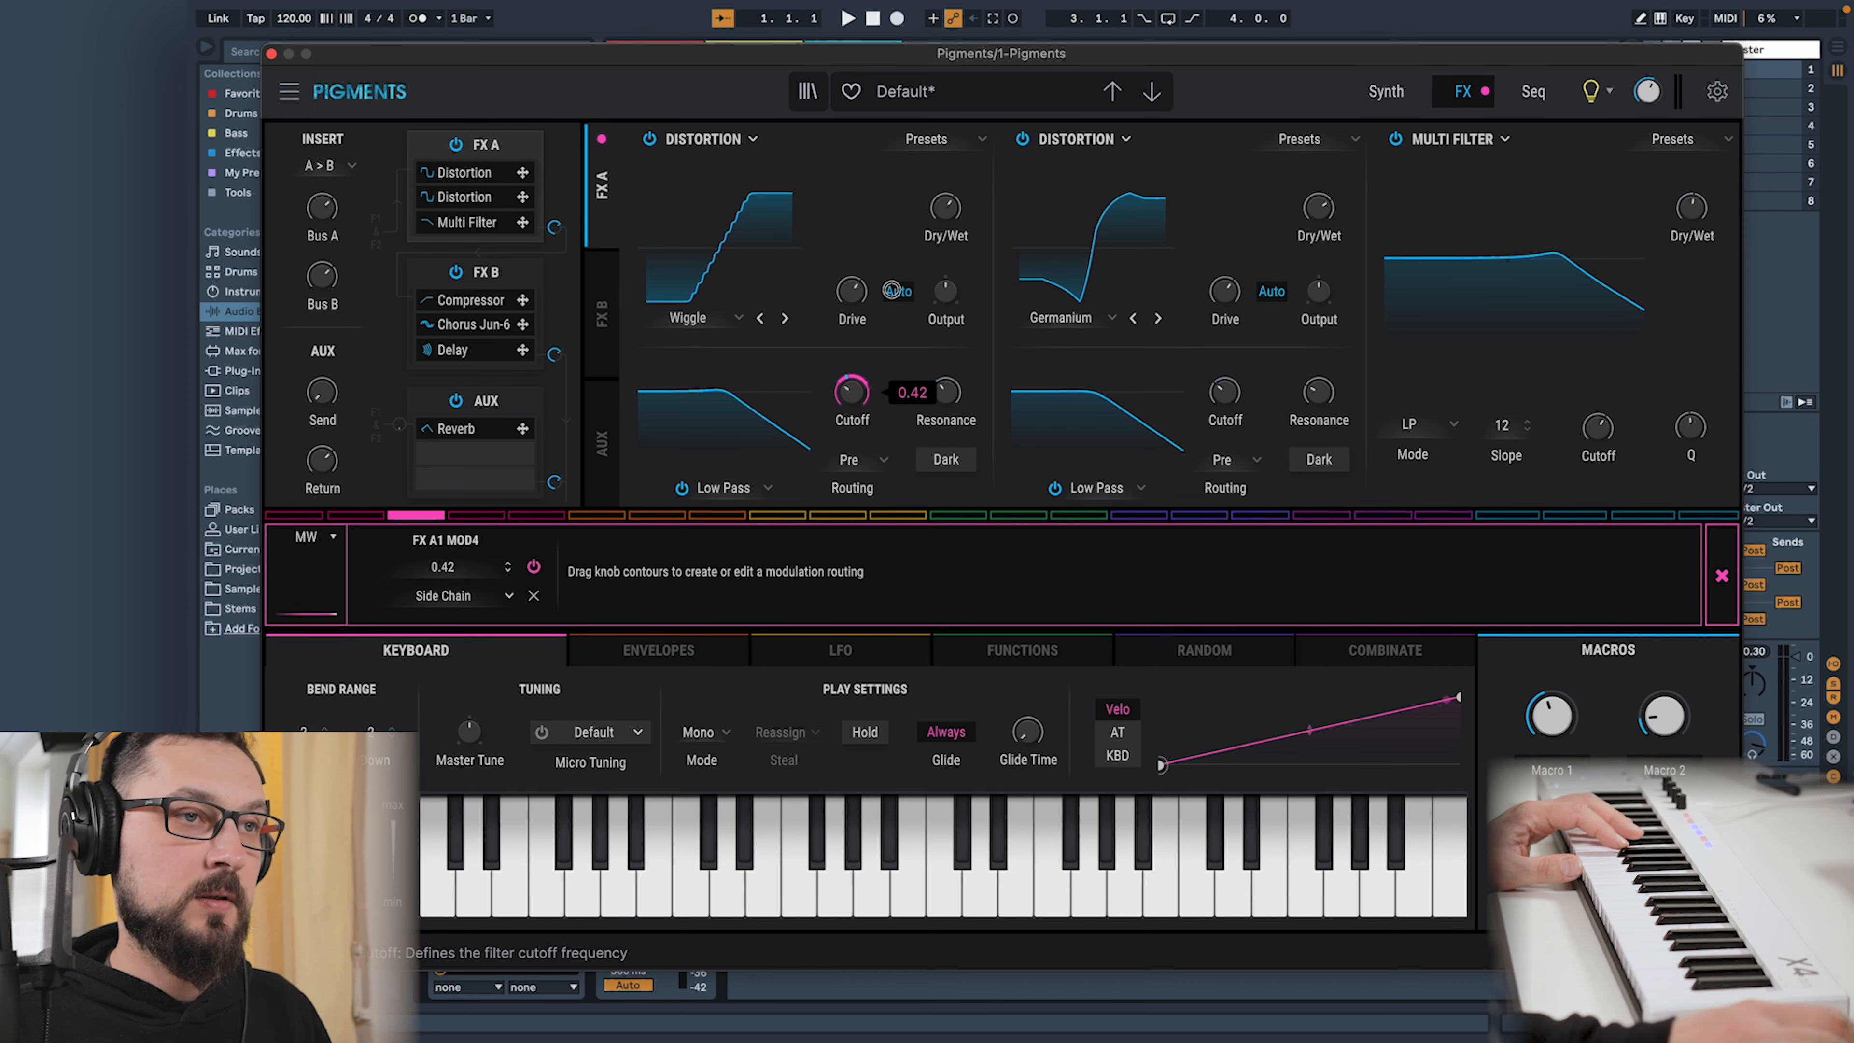
left_click_drag(1241, 380, 1241, 367)
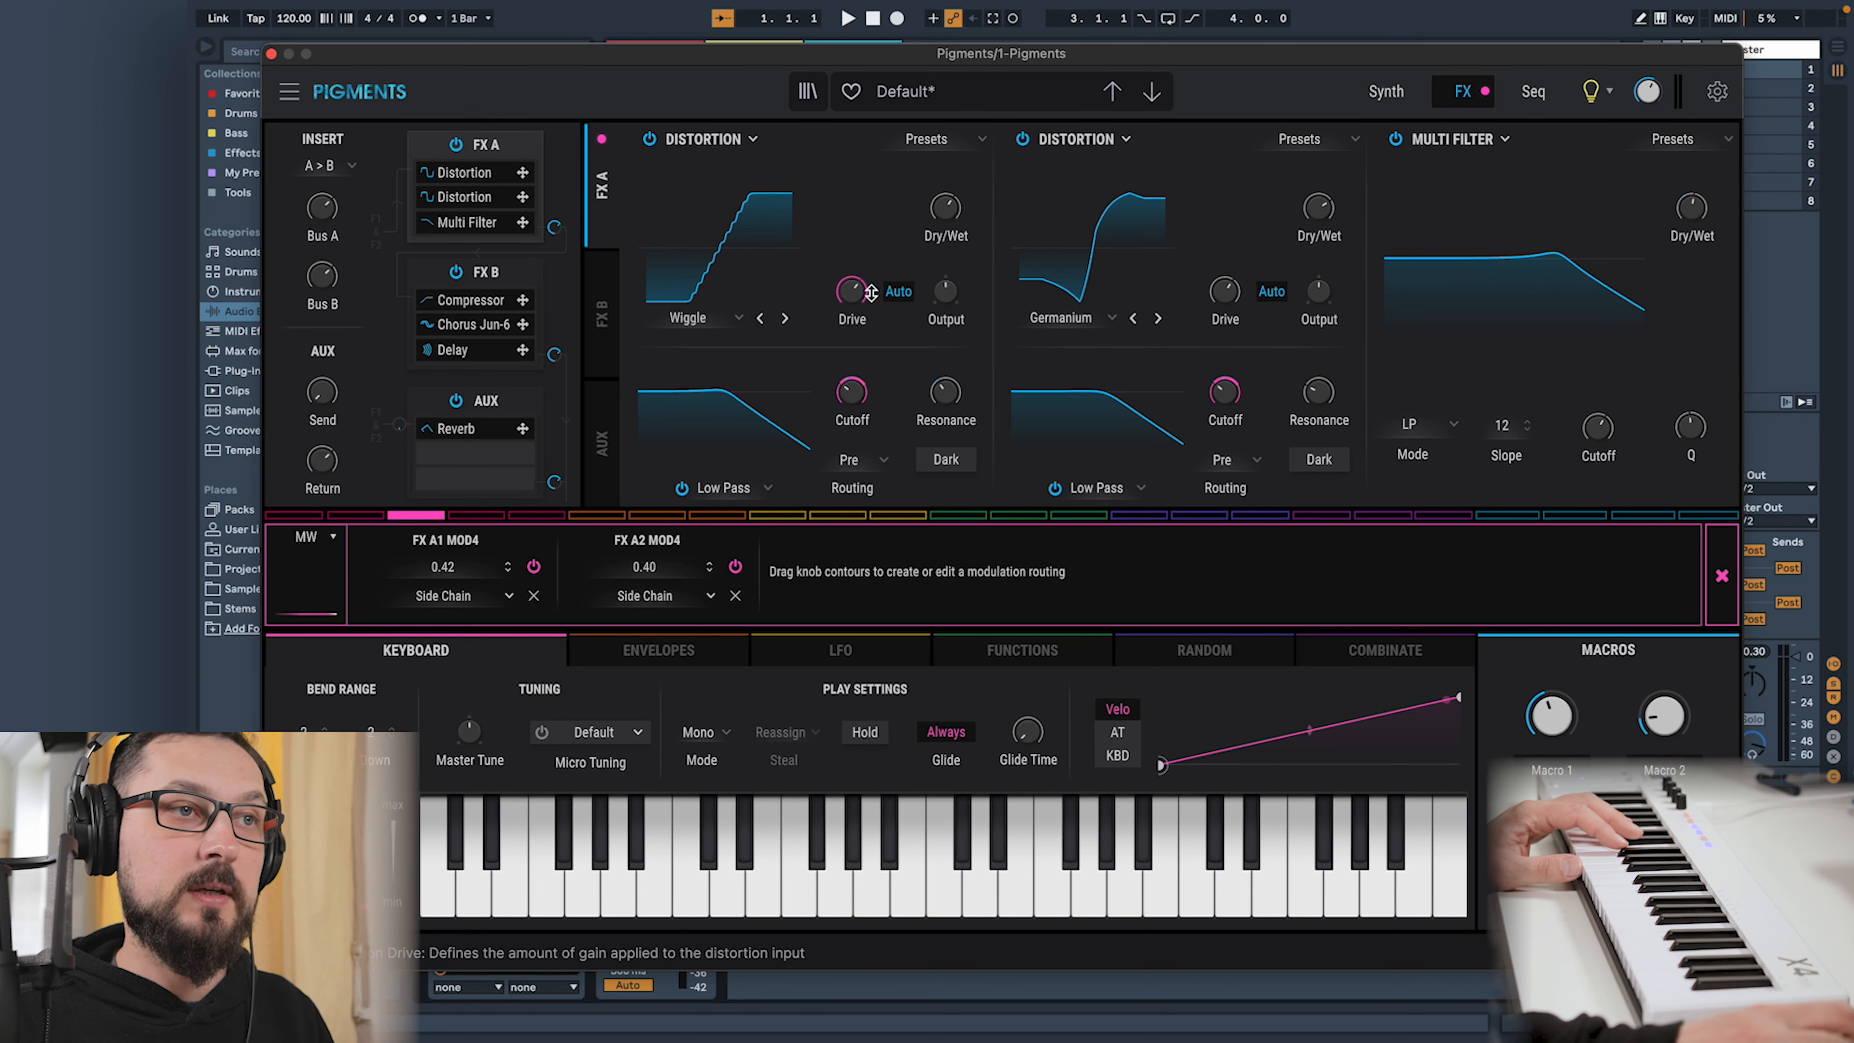
Assign the mod wheel to the FX A distortion drives, 0.18 on the first and 0.11 on the second
left_click_drag(871, 285, 872, 279)
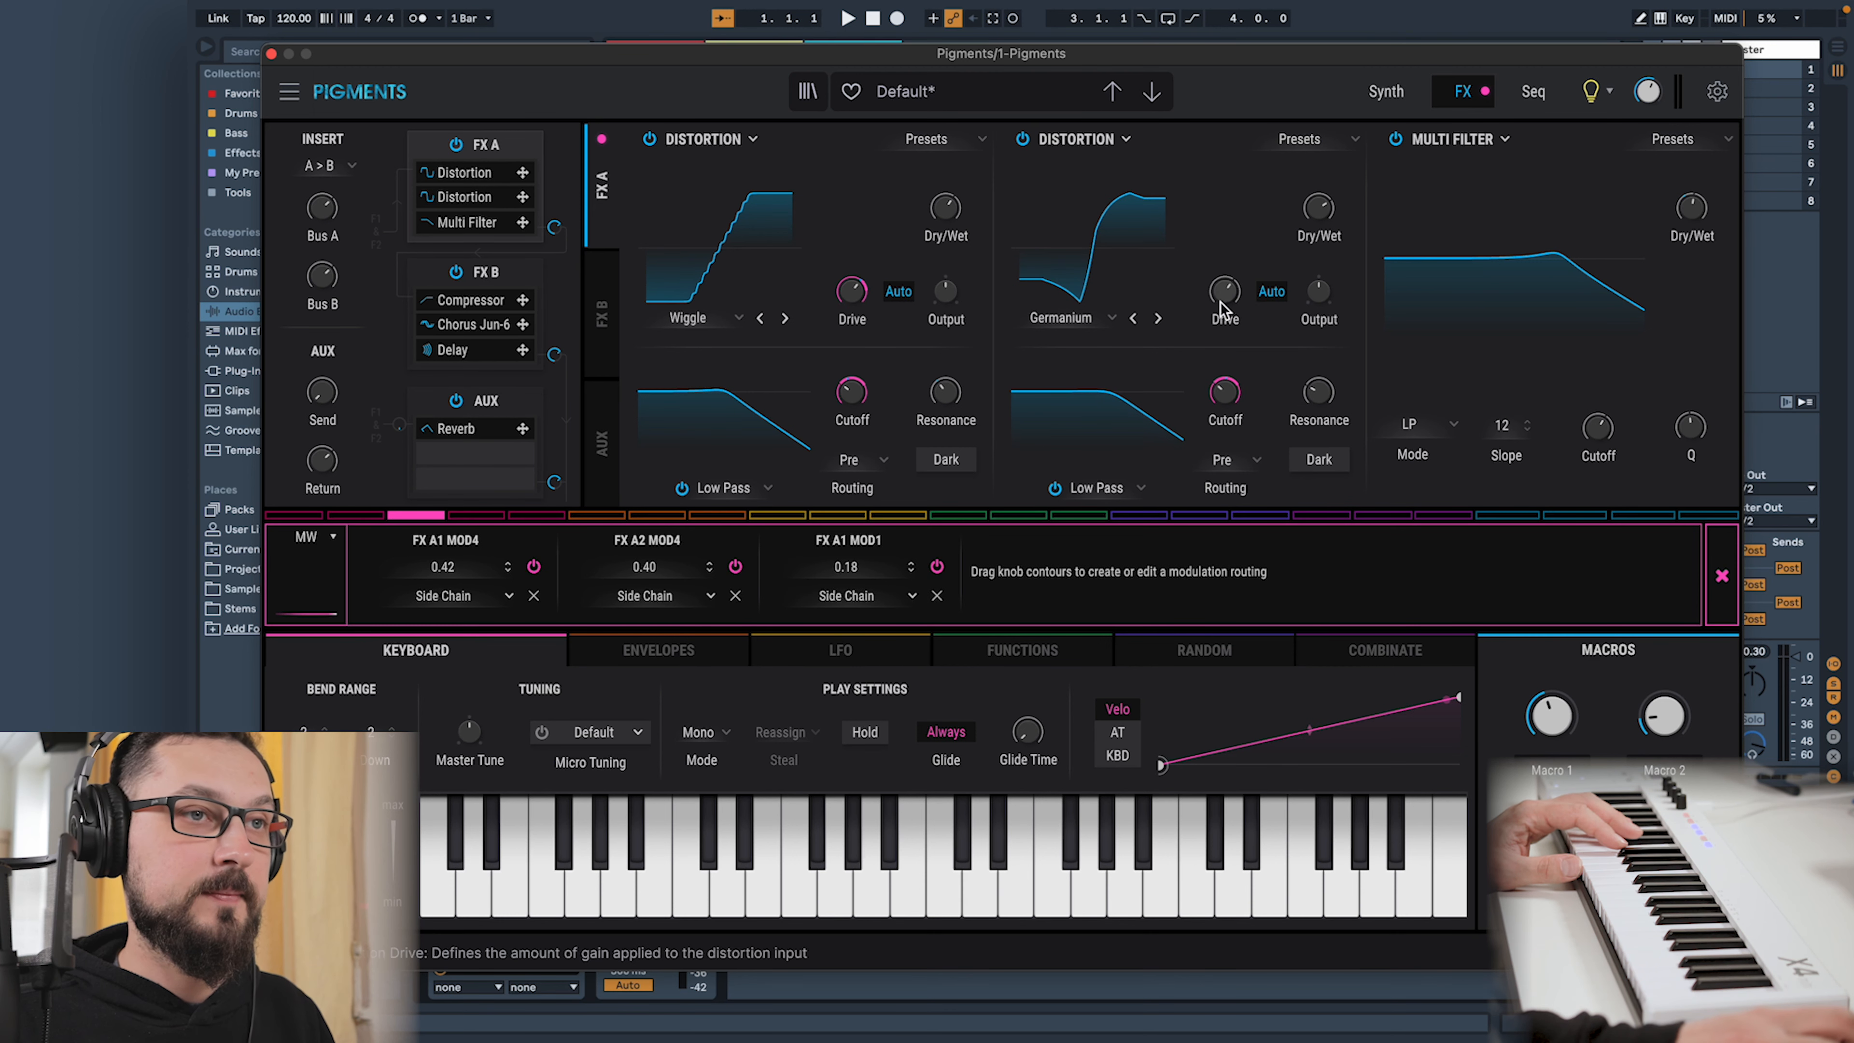
left_click_drag(1237, 284, 1245, 257)
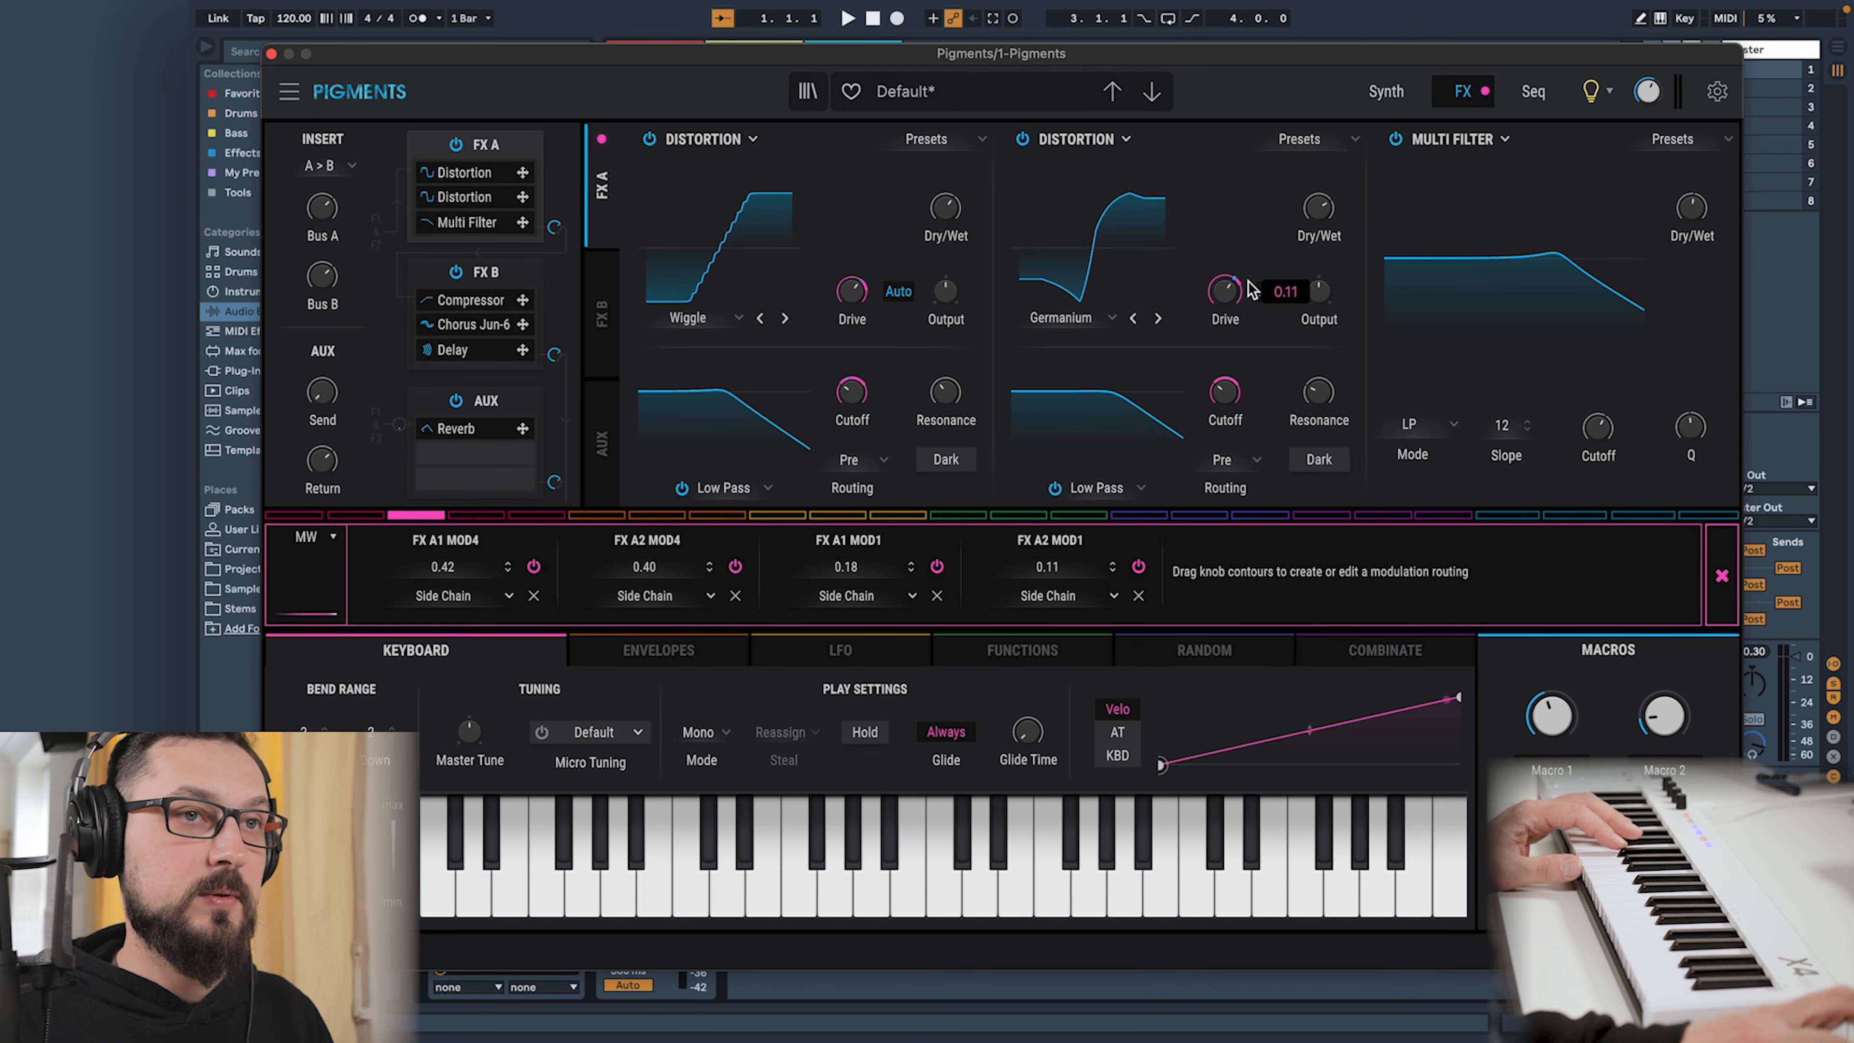
left_click_drag(1708, 206, 1705, 203)
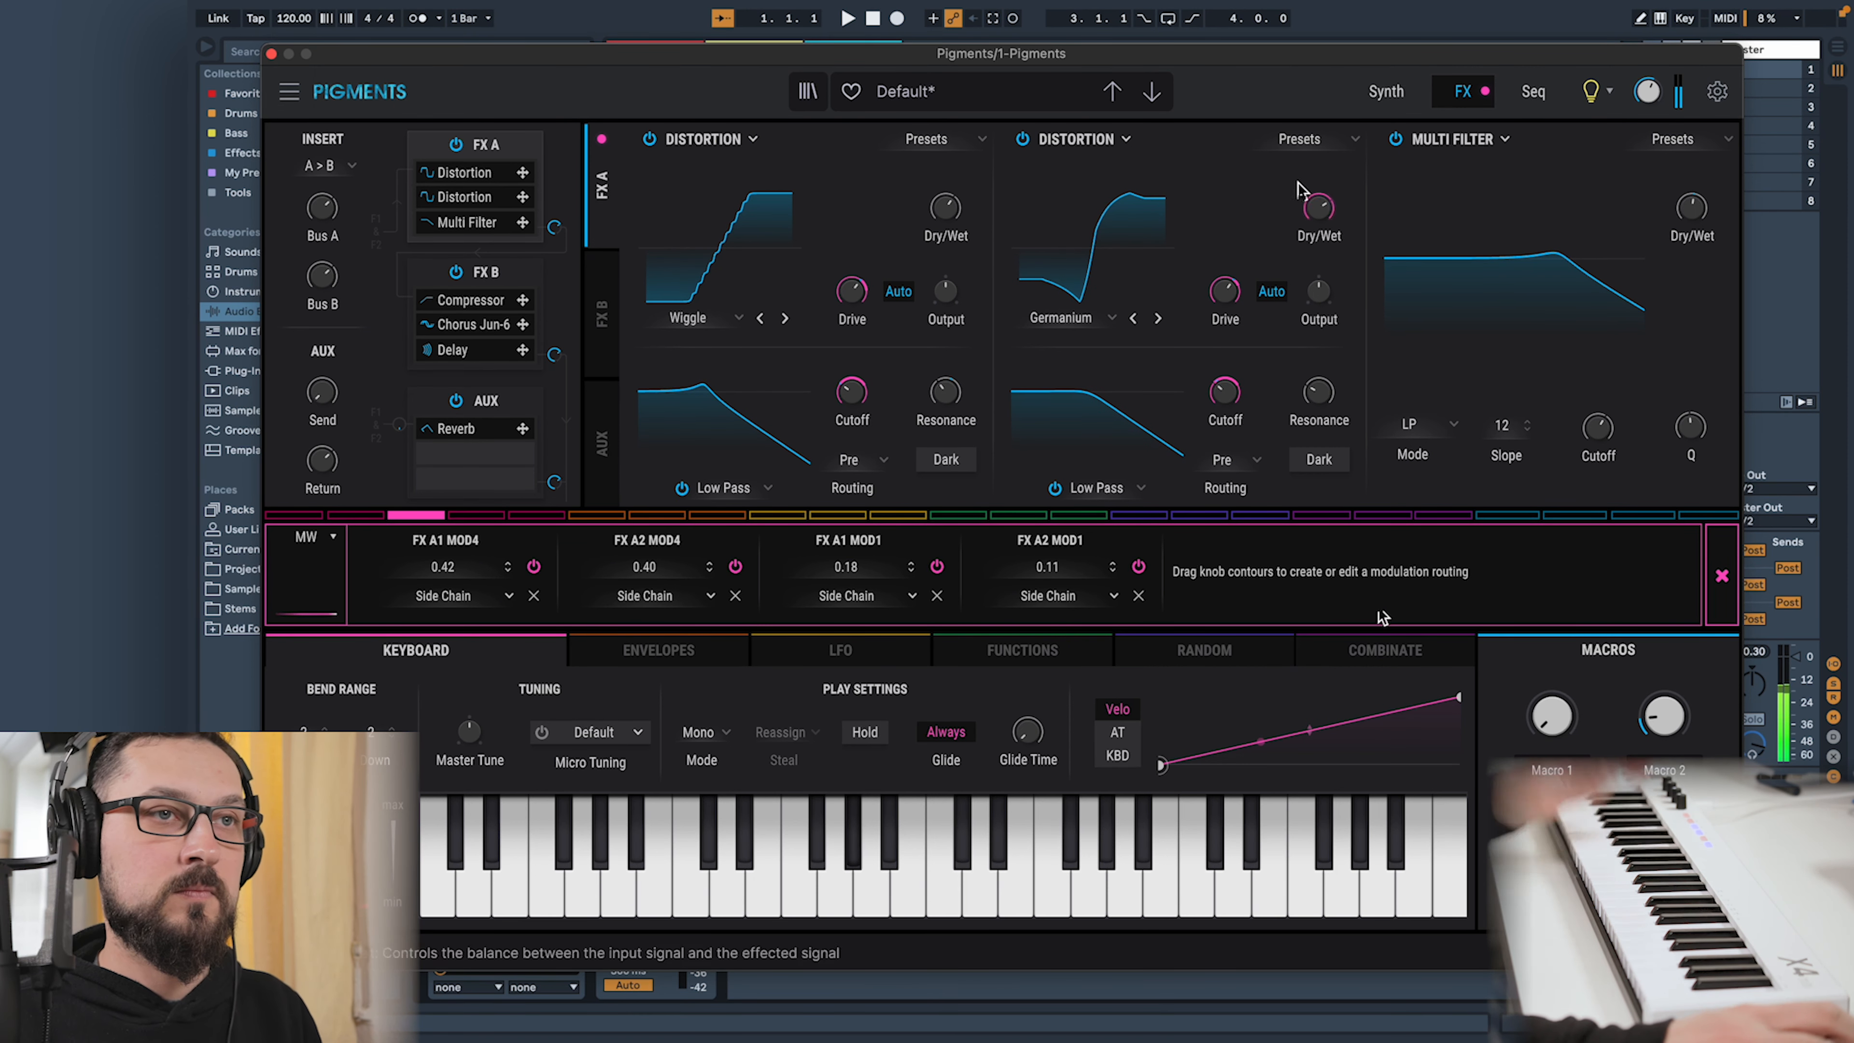
left_click(1721, 575)
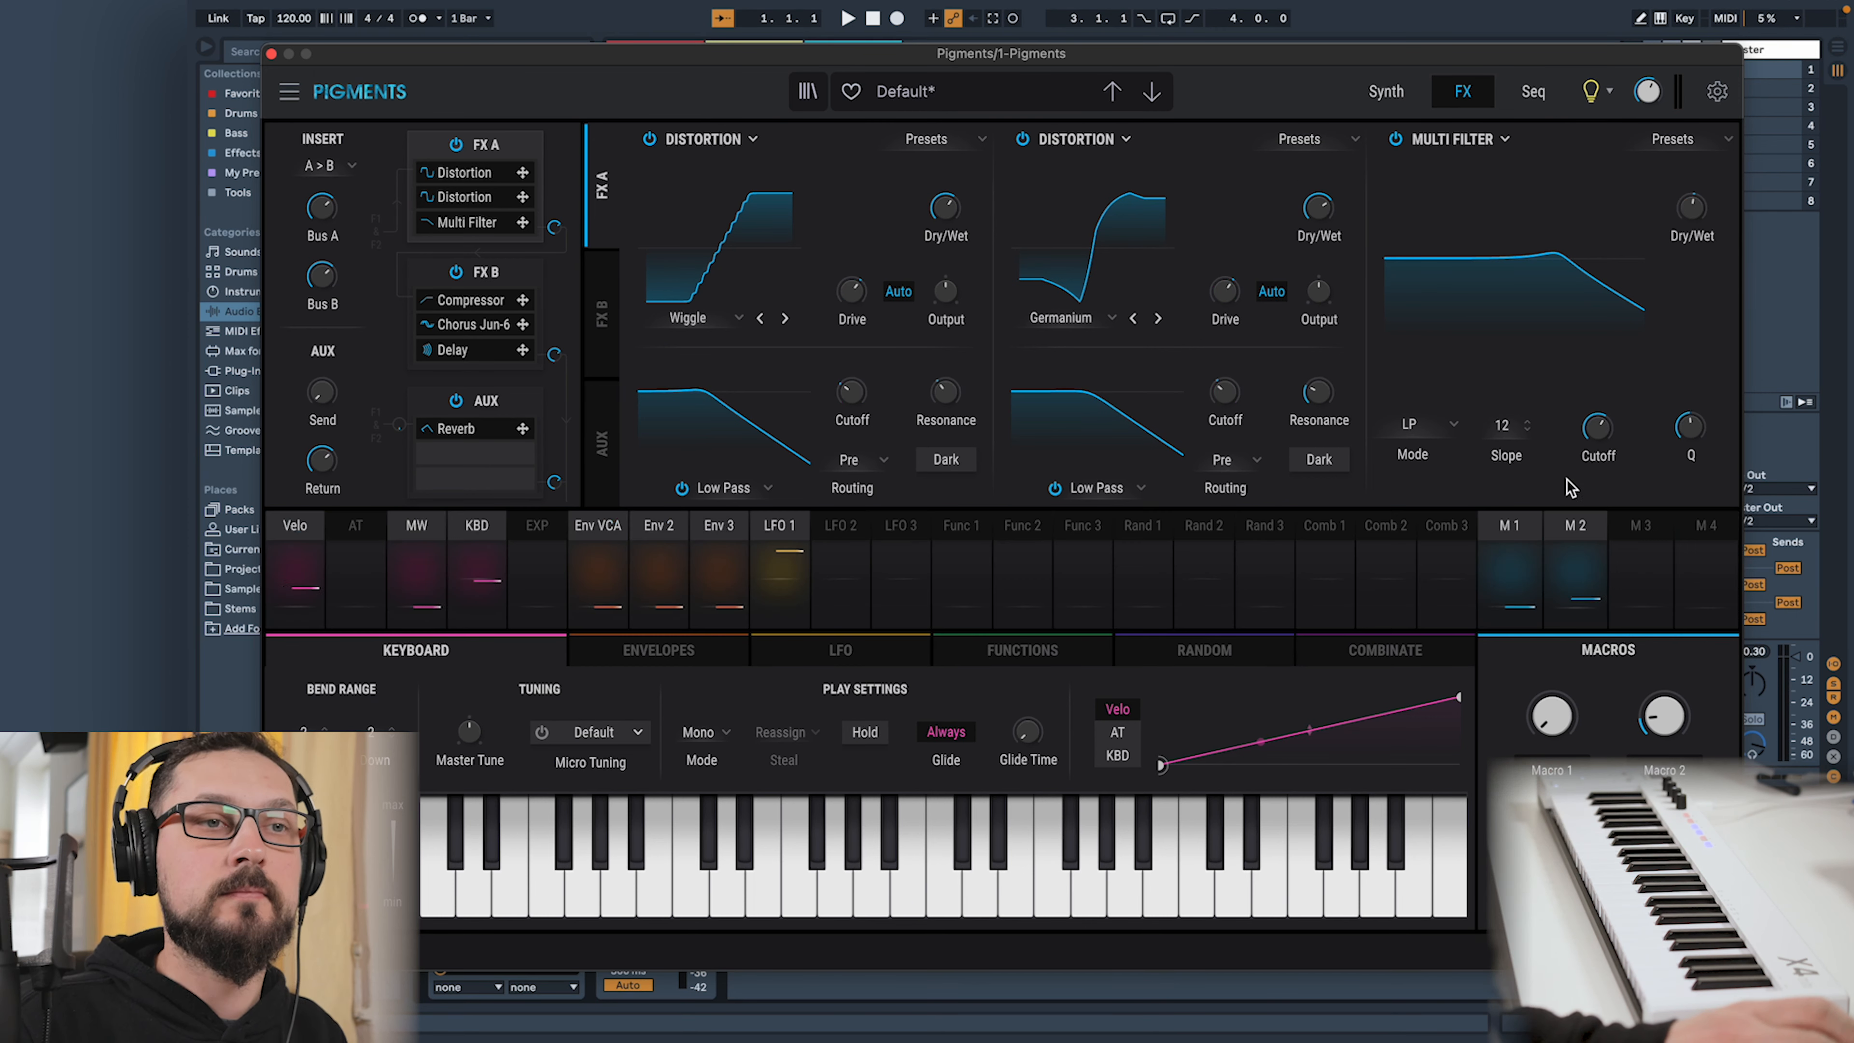